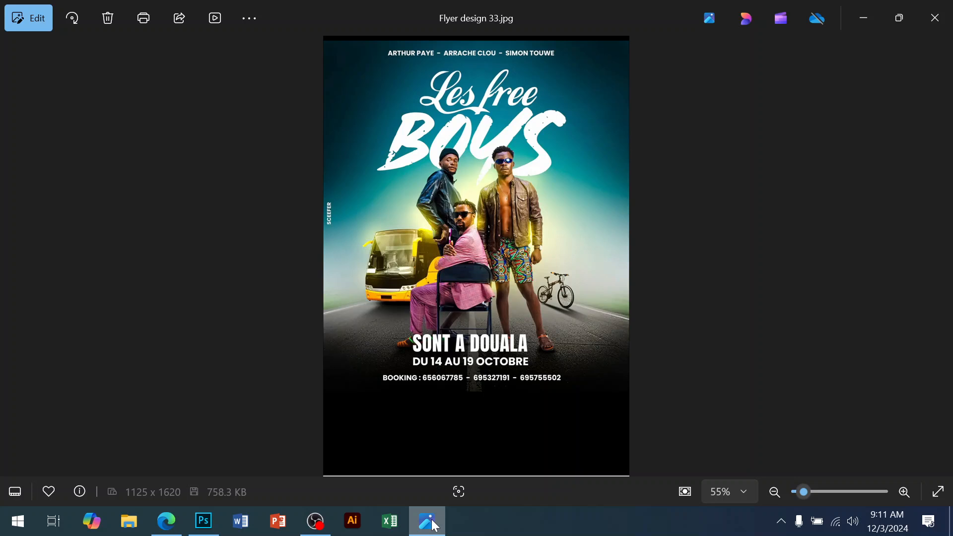
# Step: Create a new document 8.5 × 11 inches at 100 pixels/inch
pyautogui.click(203, 521)
pyautogui.click(40, 12)
pyautogui.click(46, 23)
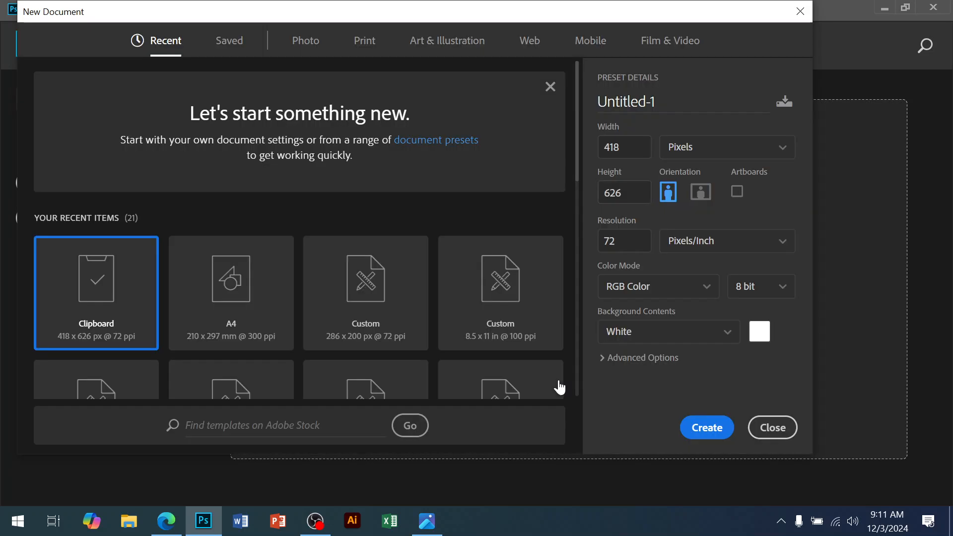
pyautogui.click(691, 154)
pyautogui.click(690, 198)
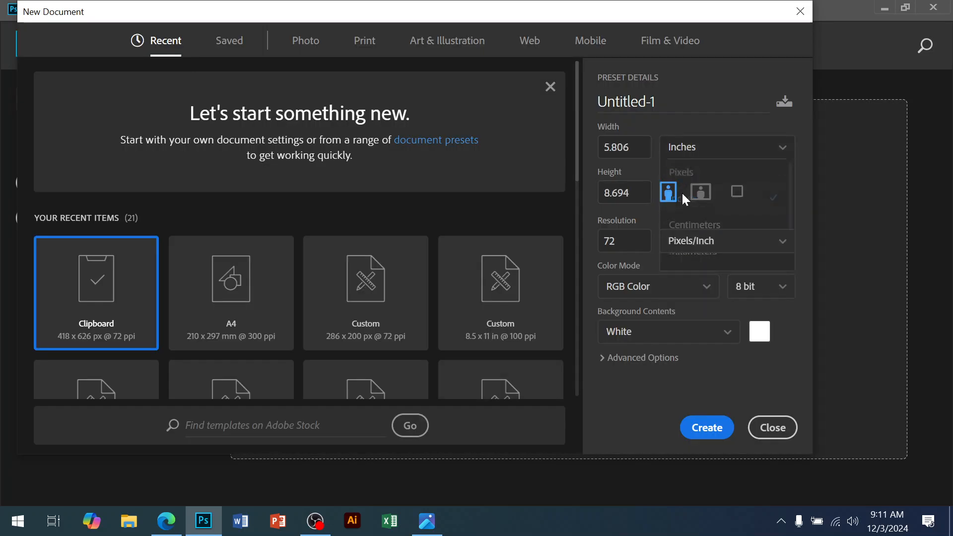
pyautogui.write('8.5')
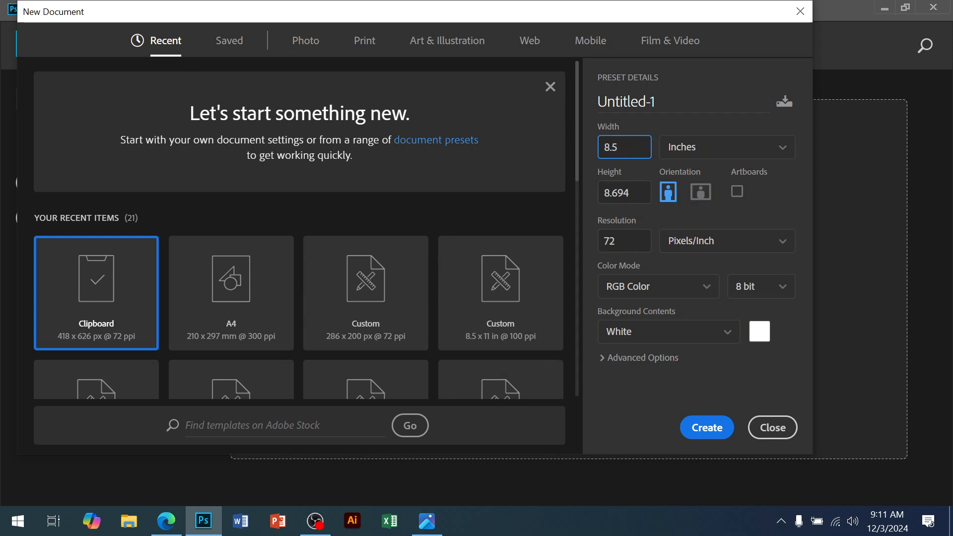
pyautogui.click(629, 191)
pyautogui.write('11')
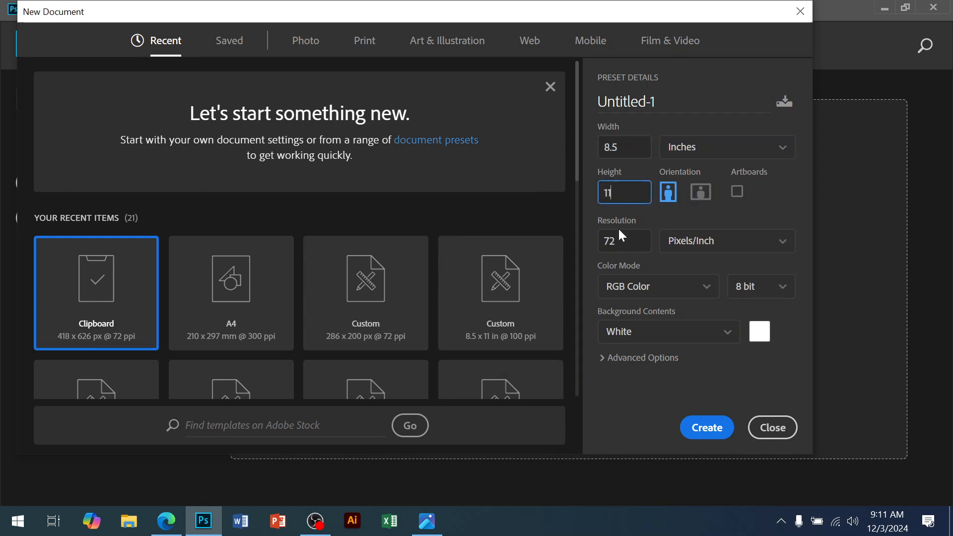
pyautogui.click(627, 246)
pyautogui.write('100')
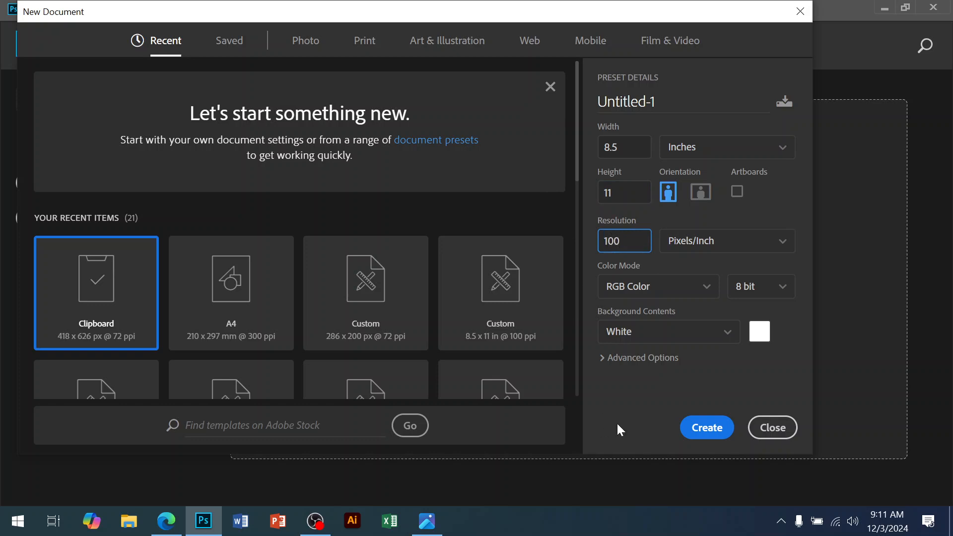
pyautogui.click(701, 432)
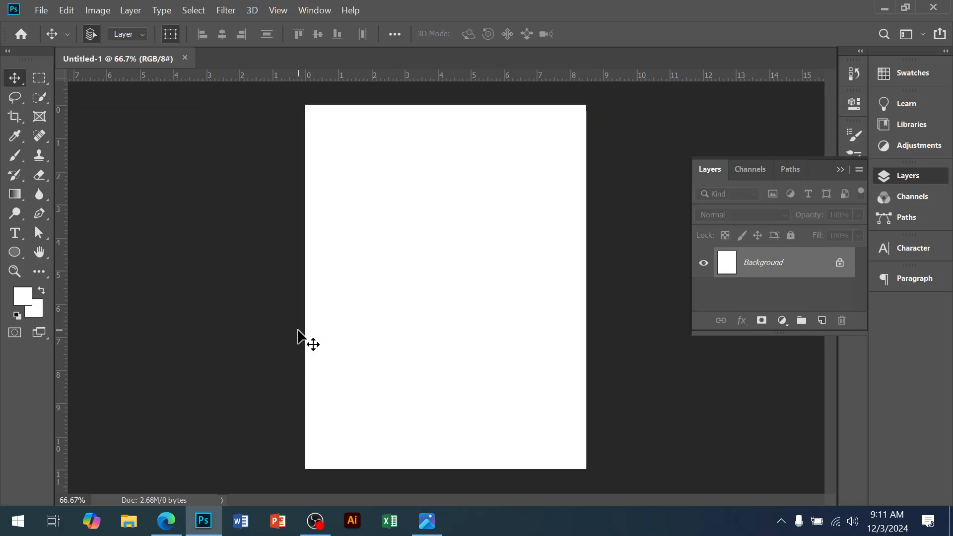
# Step: Switch to the photo viewer and examine the reference flyer design up close
pyautogui.click(427, 522)
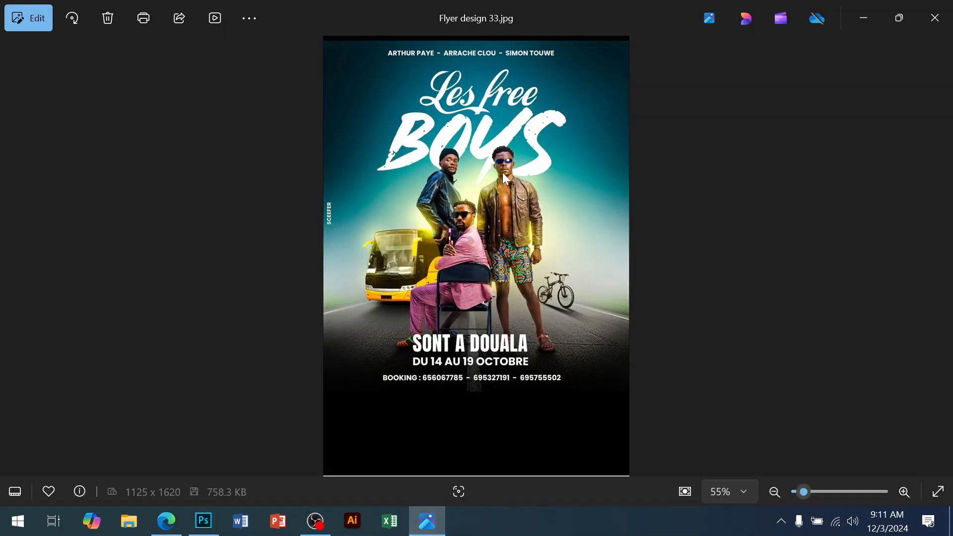
pyautogui.scroll(3, 505, 261)
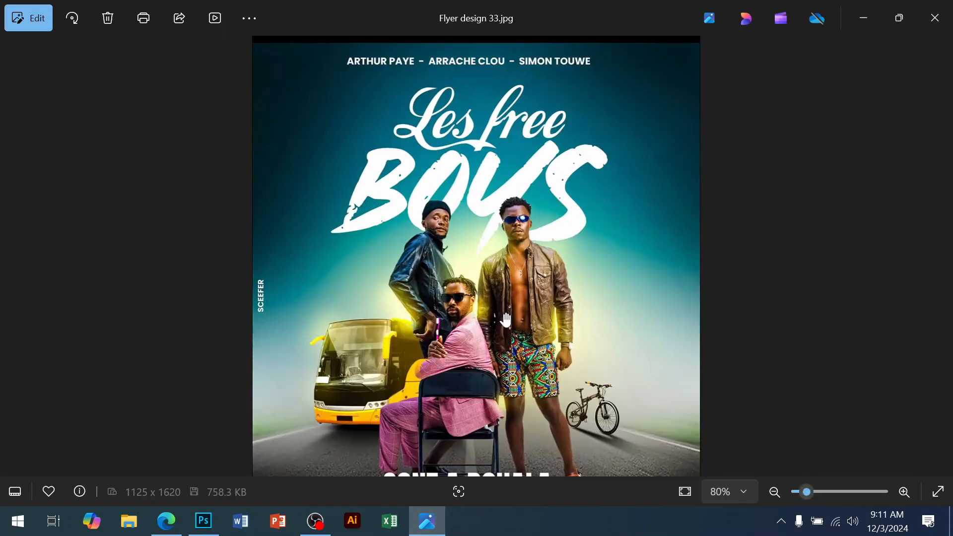
pyautogui.scroll(-2, 493, 174)
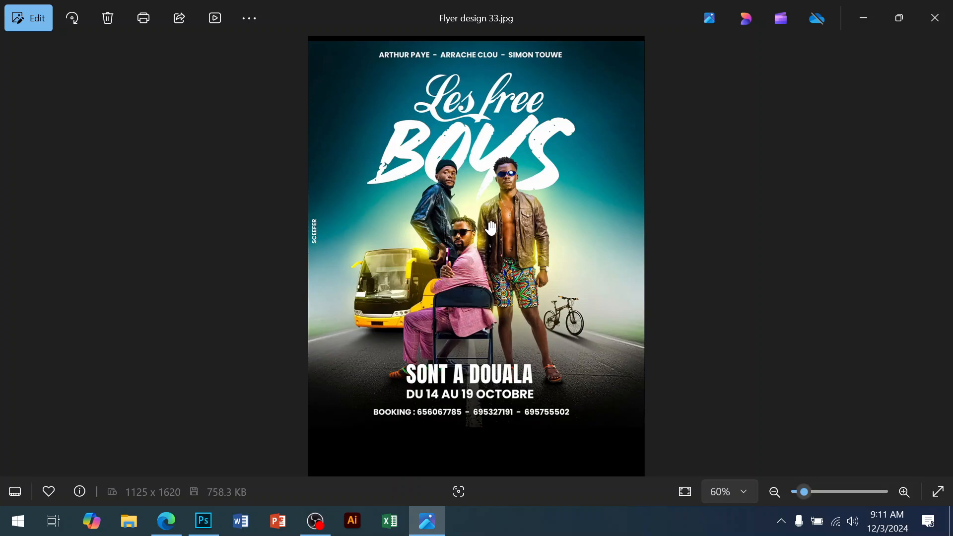
pyautogui.doubleClick(491, 60)
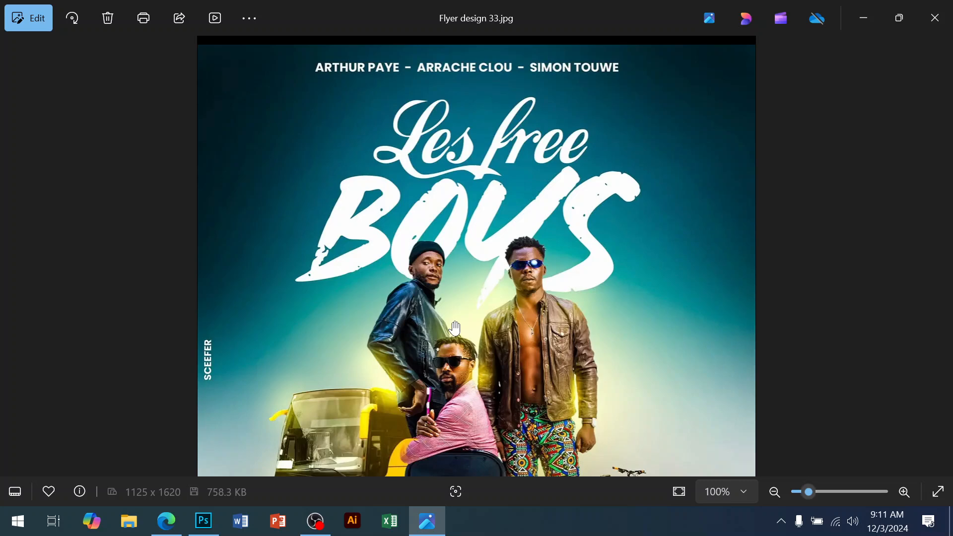
pyautogui.scroll(-3, 455, 329)
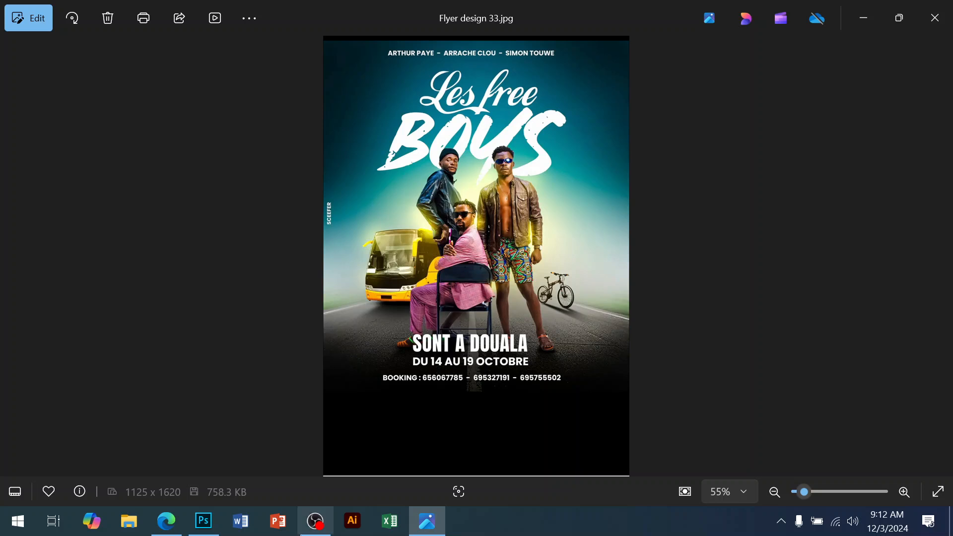
# Step: Return to Photoshop and add a point text layer with placeholder text near the top of the page
pyautogui.click(203, 521)
pyautogui.click(399, 217)
pyautogui.moveTo(413, 224); pyautogui.dragTo(421, 304)
pyautogui.click(24, 236)
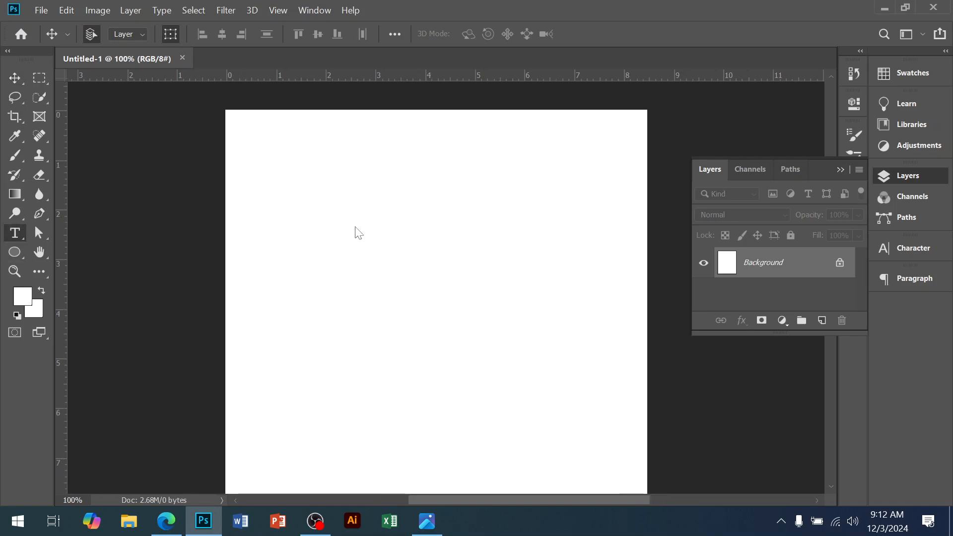
pyautogui.keyDown('ctrl'); pyautogui.click(377, 230); pyautogui.keyUp('ctrl')
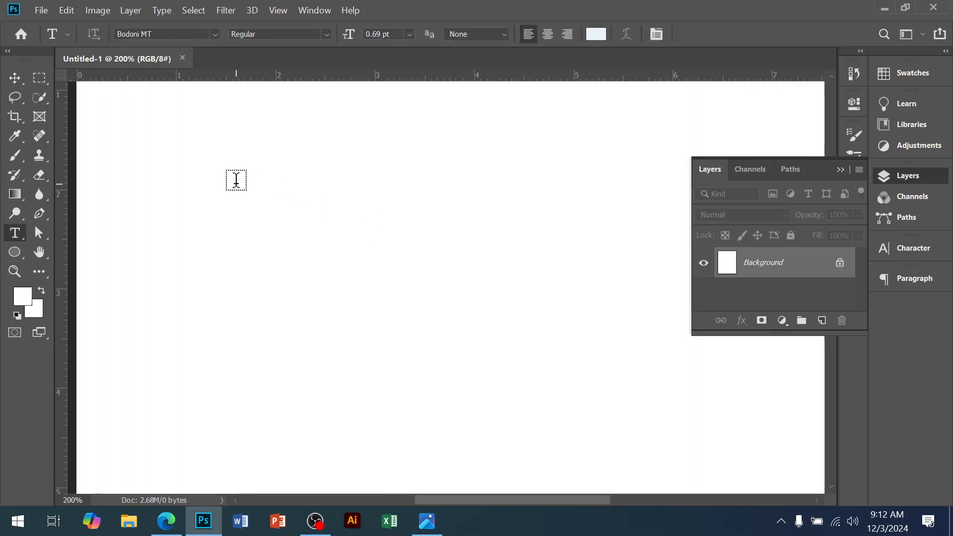
pyautogui.click(236, 180)
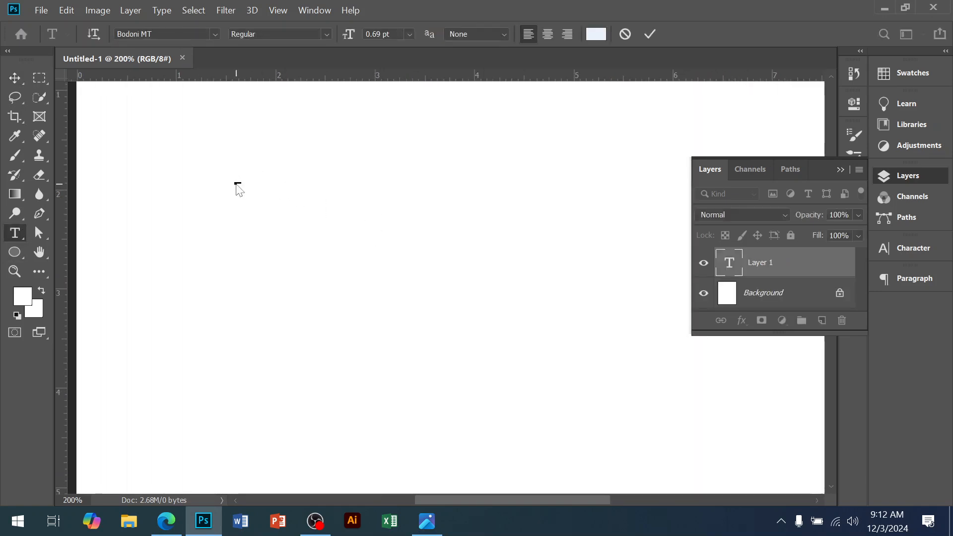
pyautogui.click(21, 78)
pyautogui.moveTo(384, 258); pyautogui.dragTo(443, 284)
pyautogui.press('Return')
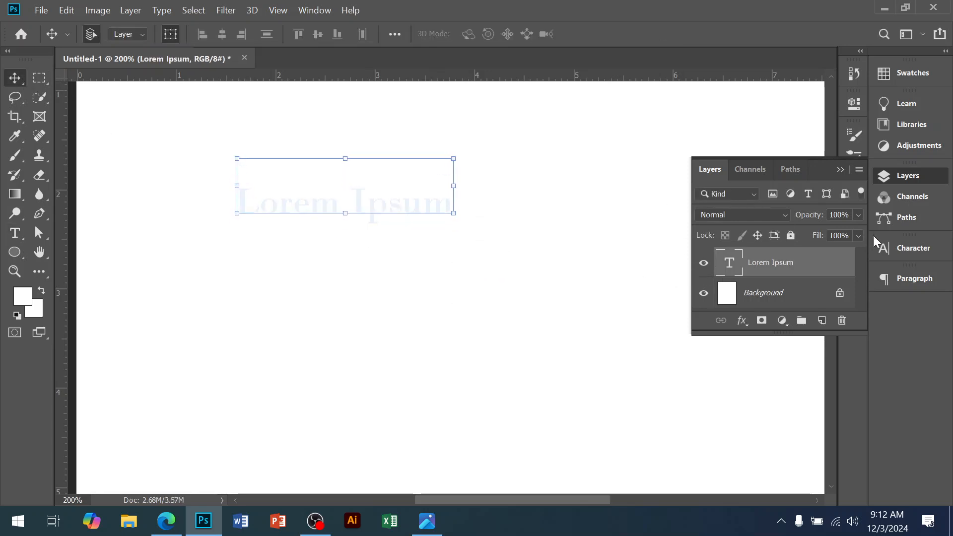
# Step: Set the text layer's font to Classic Robot Bold Italic and its colour to 030303
pyautogui.click(904, 252)
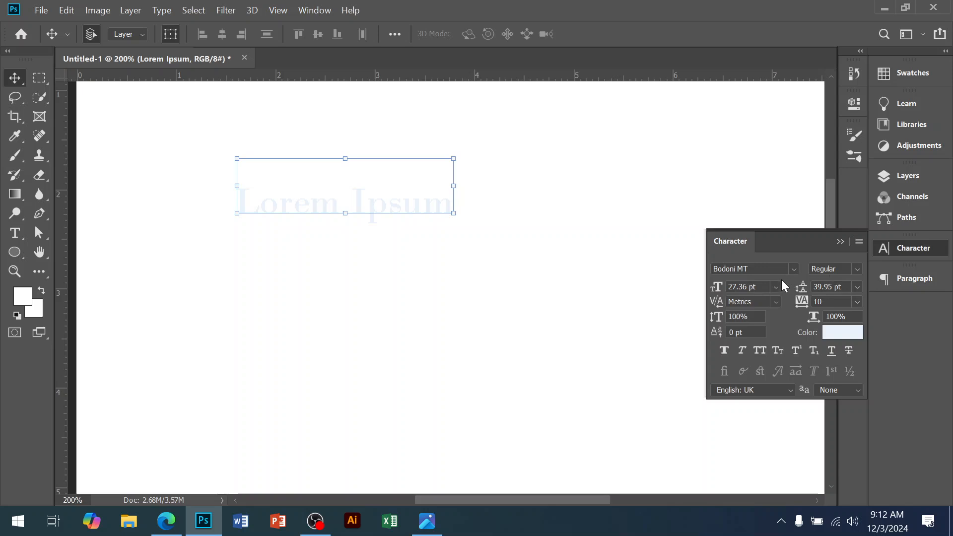
pyautogui.click(769, 269)
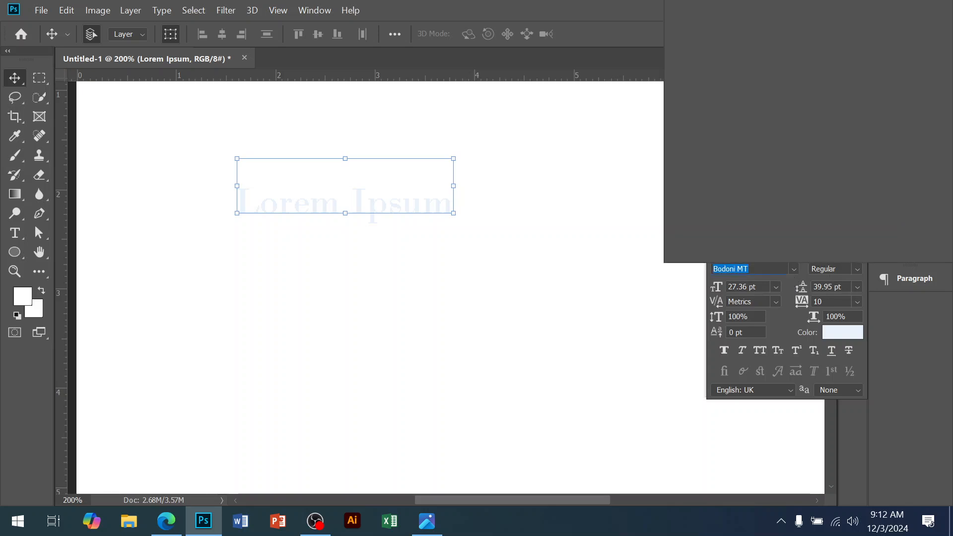
pyautogui.write('robo')
pyautogui.press('Down')
pyautogui.press('Down')
pyautogui.press('Down')
pyautogui.press('Down')
pyautogui.press('Return')
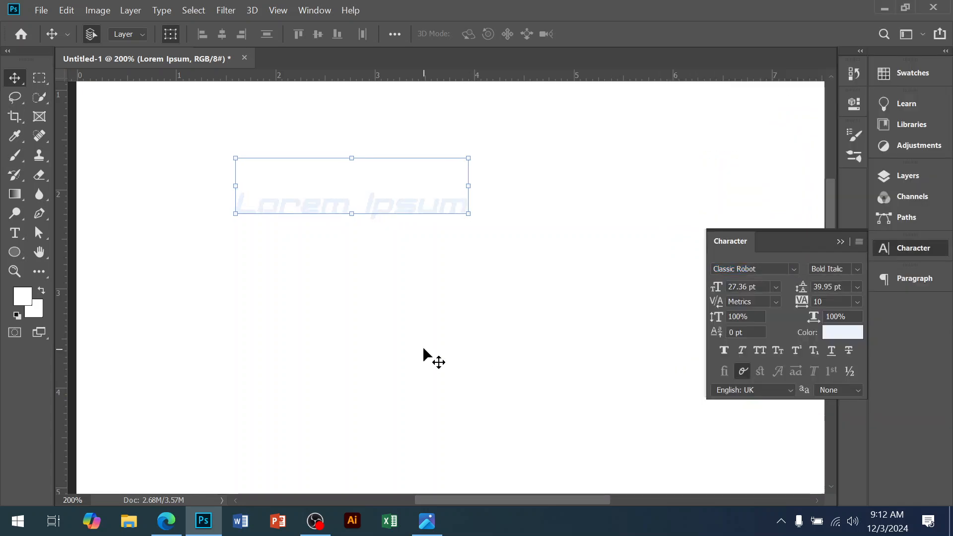
pyautogui.click(839, 332)
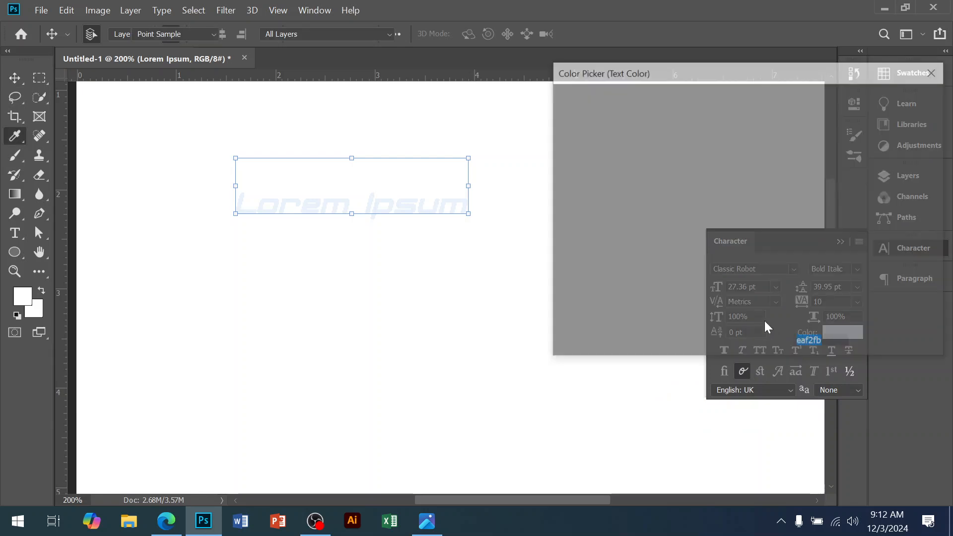
pyautogui.write('030303')
pyautogui.click(866, 98)
# Step: Move the text up and replace it with the three performers' names separated by dashes, as on the reference flyer
pyautogui.moveTo(334, 210); pyautogui.dragTo(293, 171)
pyautogui.doubleClick(293, 171)
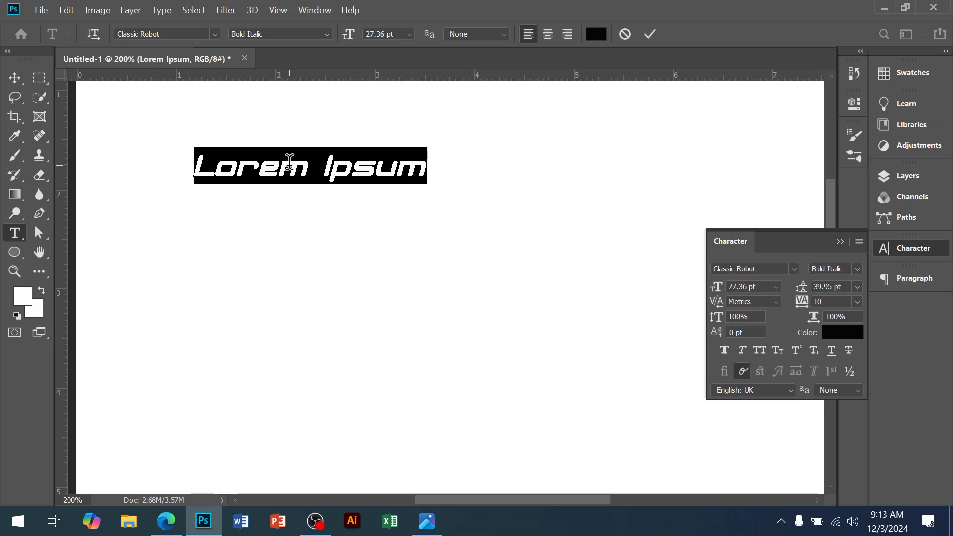
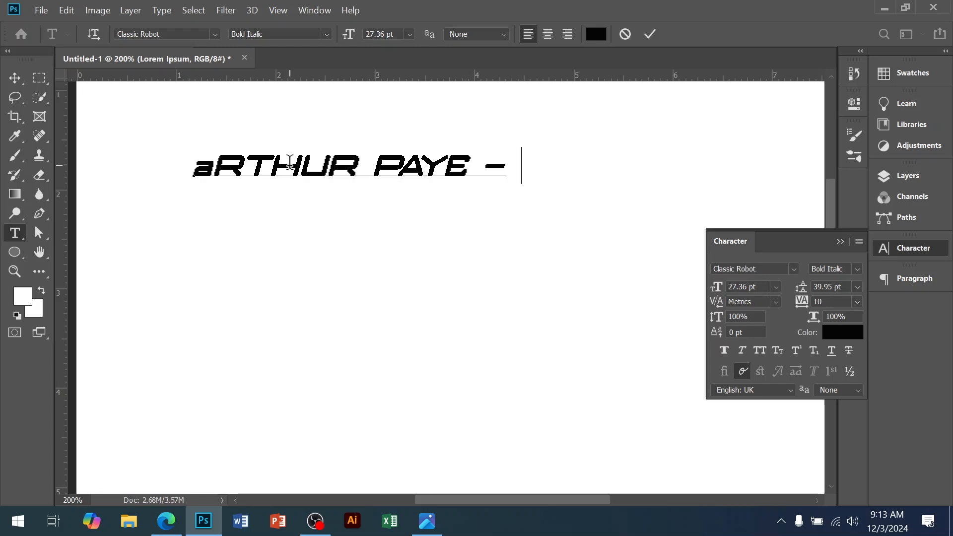
pyautogui.write('A')
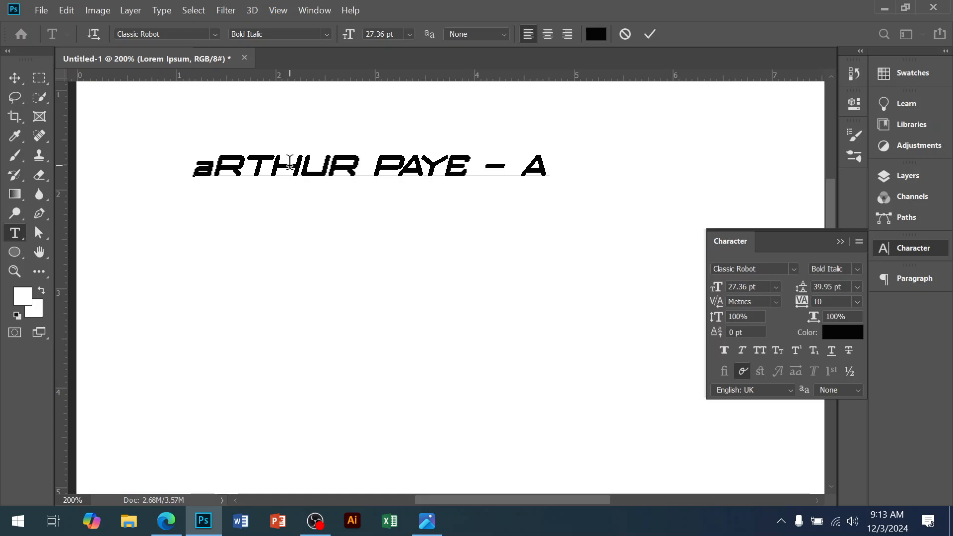
pyautogui.write('RRACHE CLOU')
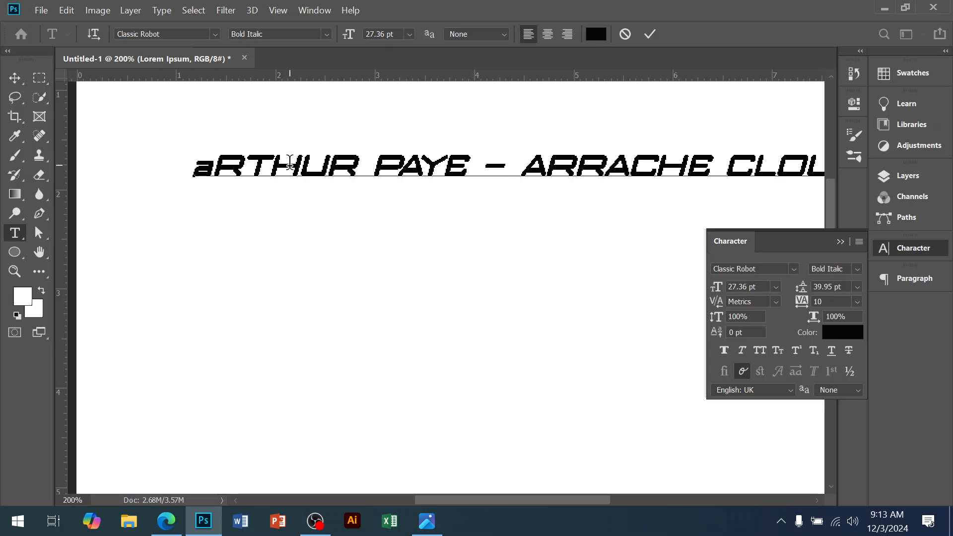
# Step: Scale the names line down to about 83% and position it centred along the top of the page
pyautogui.click(12, 78)
pyautogui.moveTo(195, 154); pyautogui.dragTo(344, 165)
pyautogui.moveTo(449, 167); pyautogui.dragTo(257, 132)
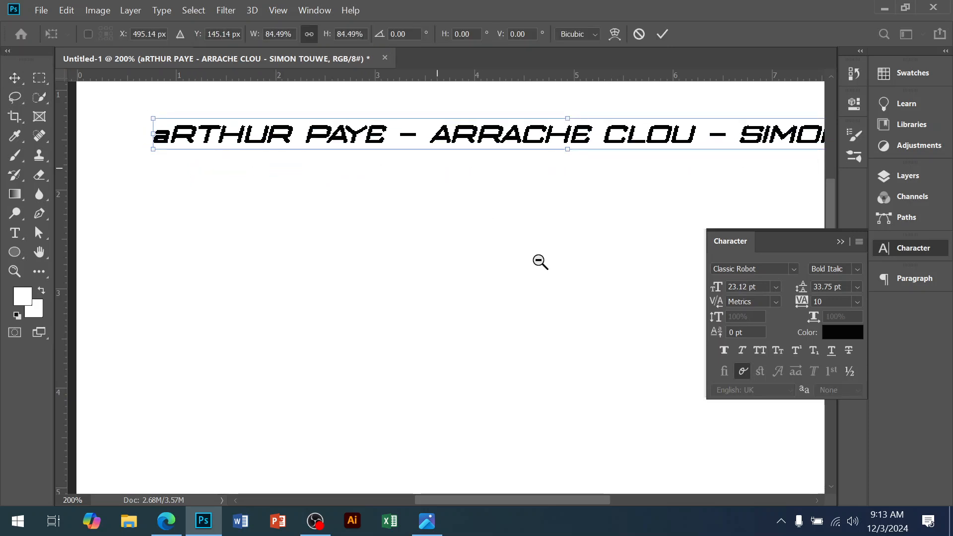
pyautogui.keyDown('alt'); pyautogui.click(540, 261); pyautogui.keyUp('alt')
pyautogui.press('Return')
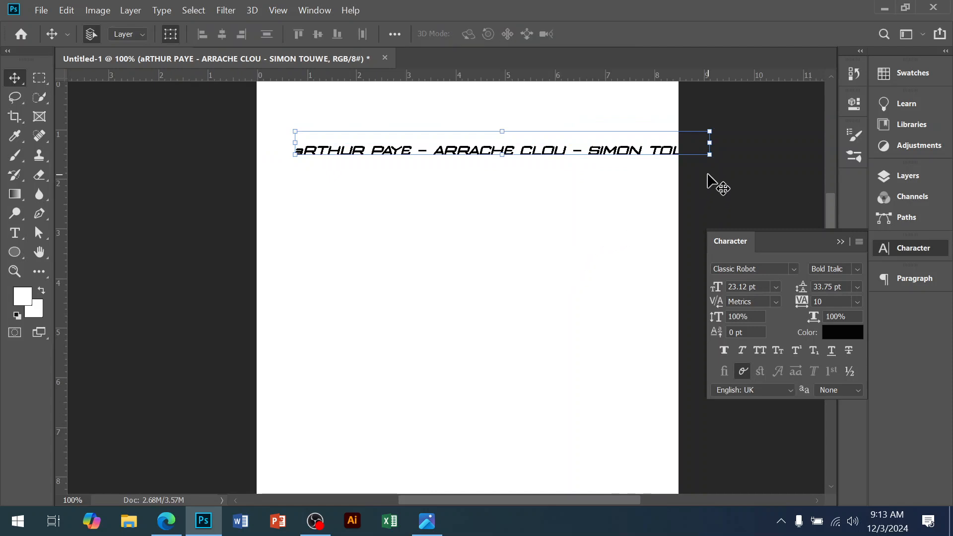
pyautogui.moveTo(710, 143); pyautogui.dragTo(640, 149)
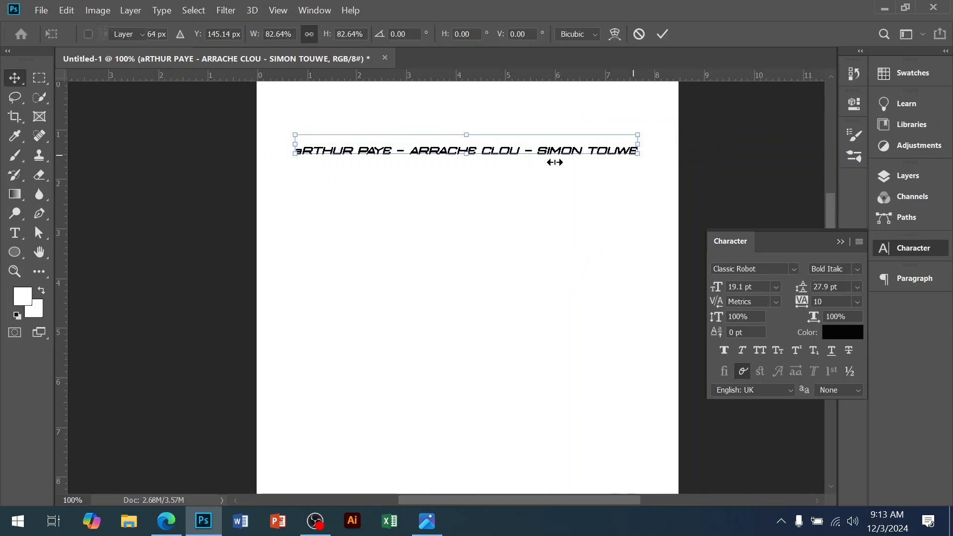
pyautogui.press('Return')
pyautogui.moveTo(539, 150); pyautogui.dragTo(539, 130)
pyautogui.keyDown('ctrl'); pyautogui.click(475, 170); pyautogui.keyUp('ctrl')
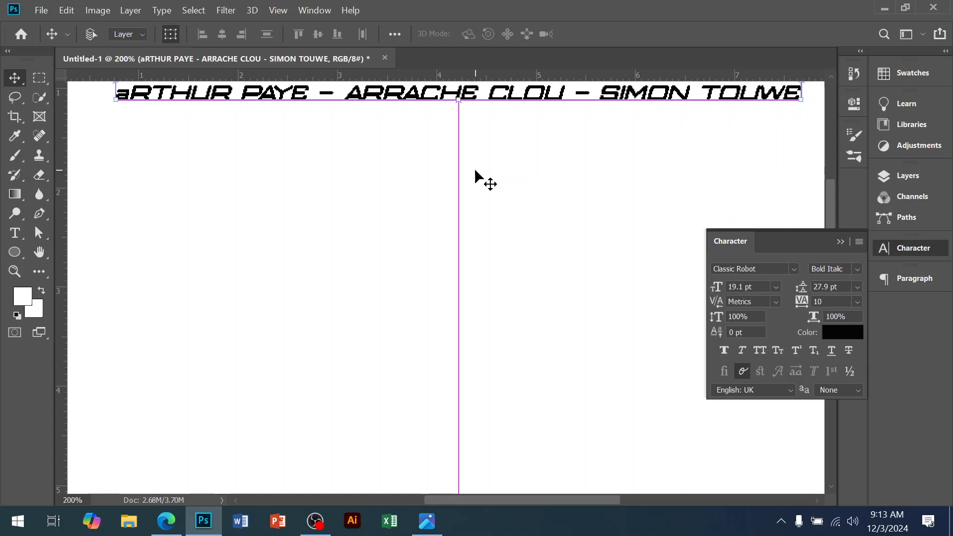
# Step: Duplicate the names line, move the copy below it, and replace its text with 'IESfREE'
pyautogui.hotkey('ctrl', 'j')
pyautogui.moveTo(507, 98); pyautogui.dragTo(494, 143)
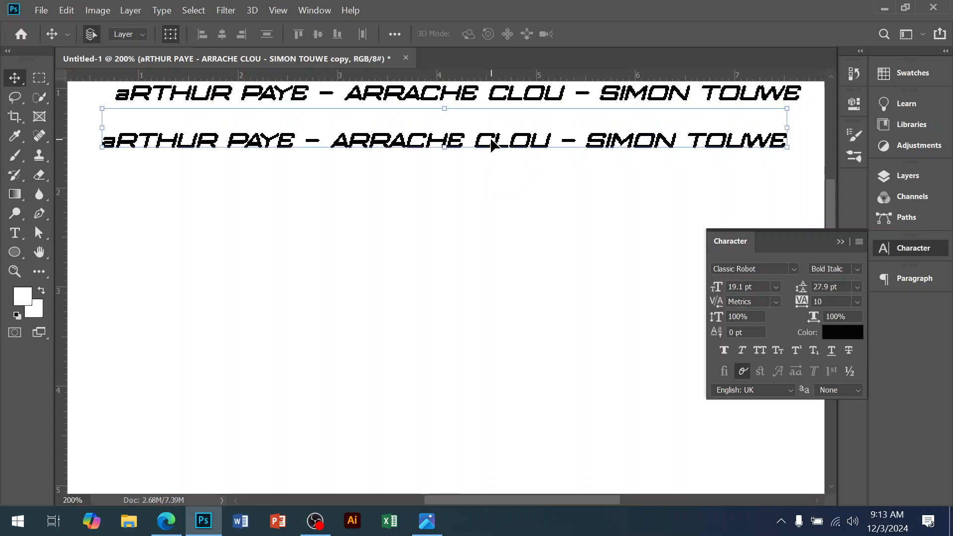
pyautogui.doubleClick(491, 134)
pyautogui.write('IES')
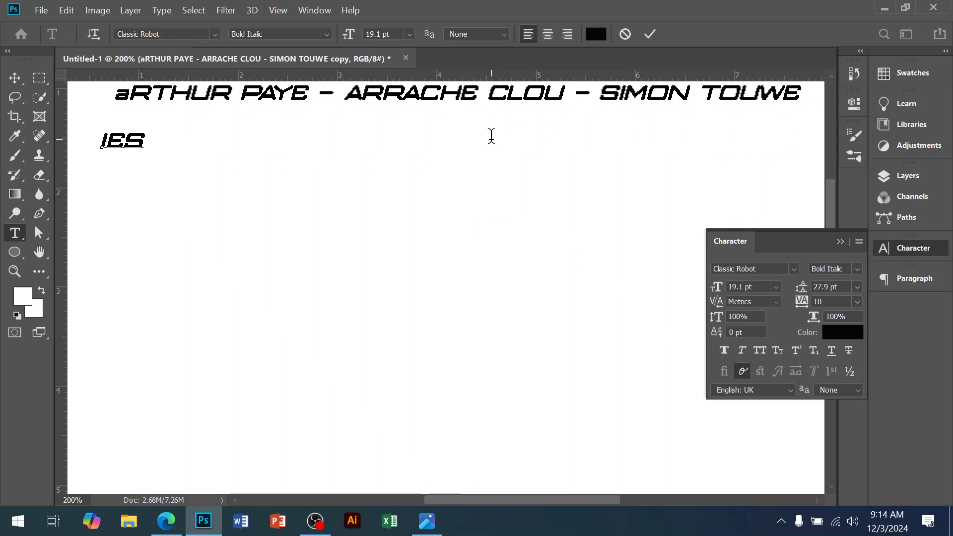
pyautogui.write('fREE')
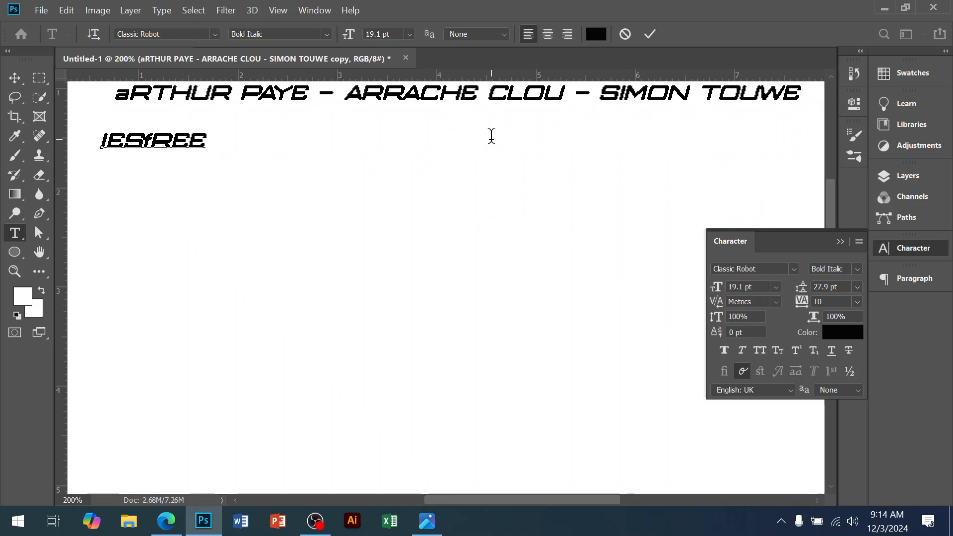
pyautogui.click(21, 75)
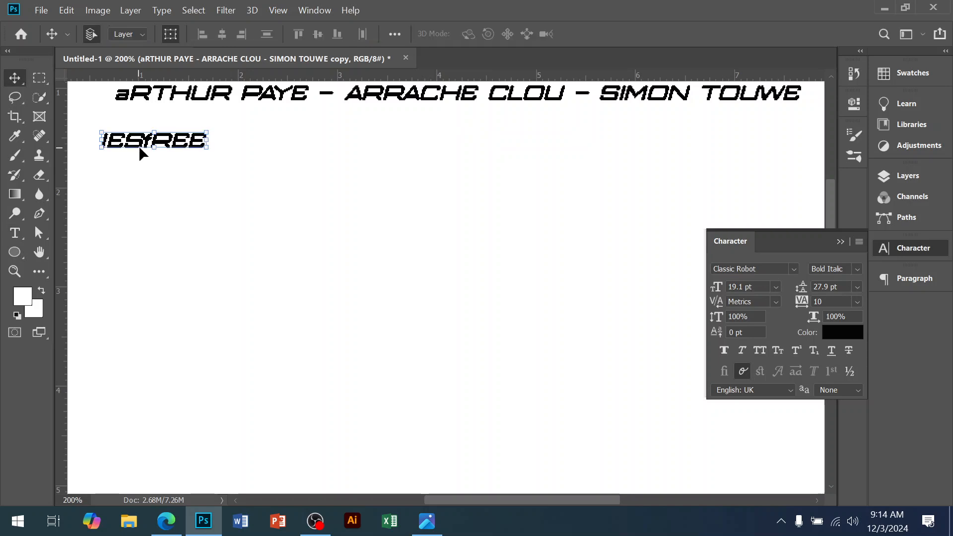
# Step: Enlarge the 'IESfREE' text to about 76 pt and position it below the names line
pyautogui.moveTo(205, 156); pyautogui.dragTo(497, 285)
pyautogui.scroll(1, 219, 156)
pyautogui.moveTo(369, 157); pyautogui.dragTo(440, 184)
pyautogui.press('Return')
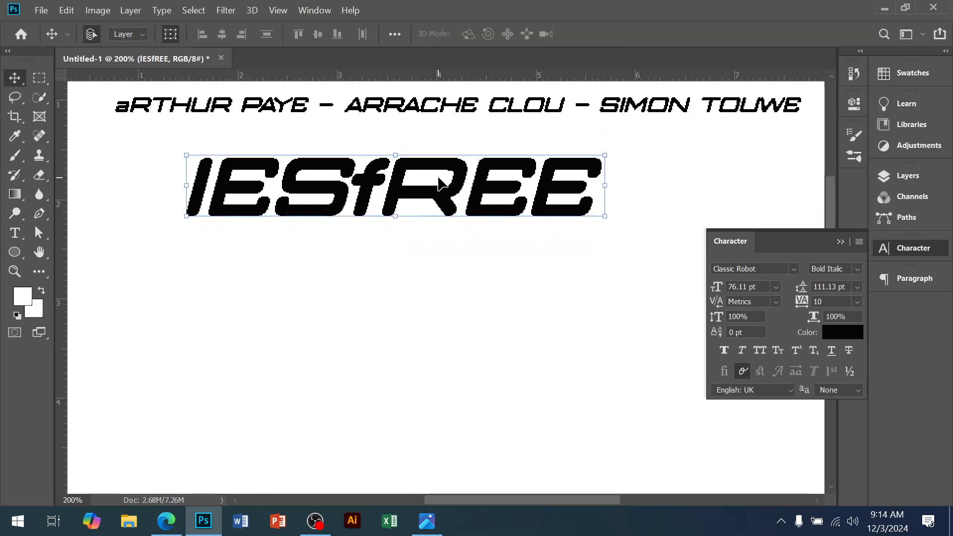
# Step: Duplicate the 'IESfREE' line, move the copy below it, and replace its text with 'bOYS'
pyautogui.hotkey('ctrl', 'j')
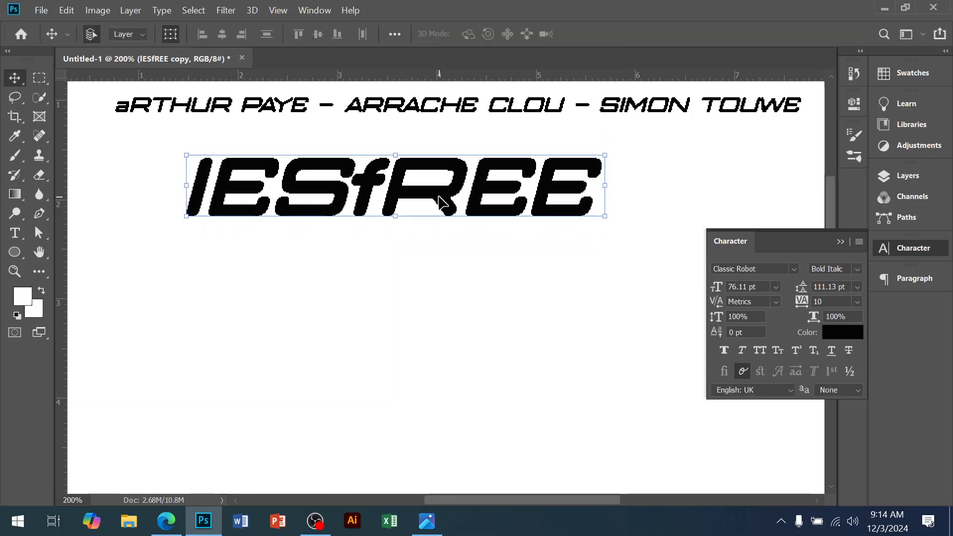
pyautogui.moveTo(438, 191); pyautogui.dragTo(456, 297)
pyautogui.press('t')
pyautogui.doubleClick(456, 293)
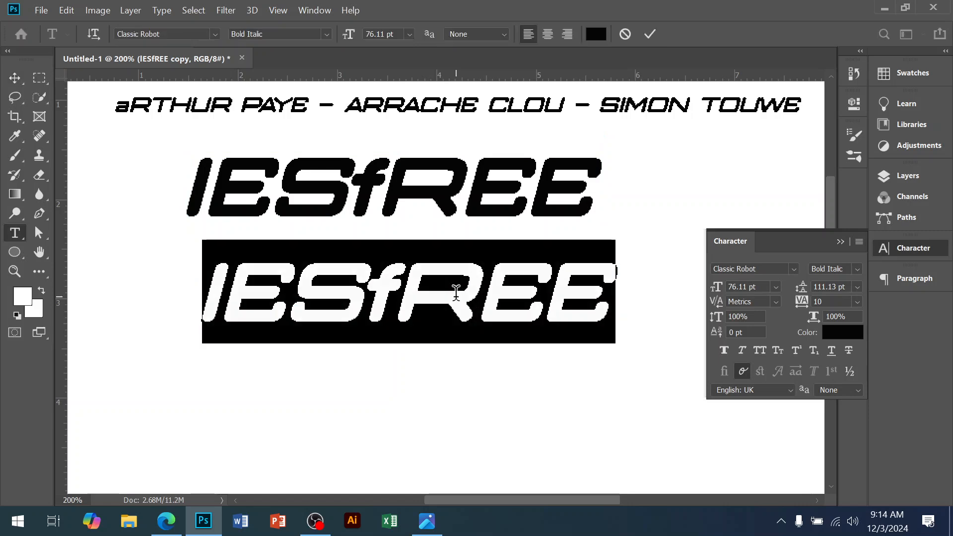
pyautogui.write('bOYS')
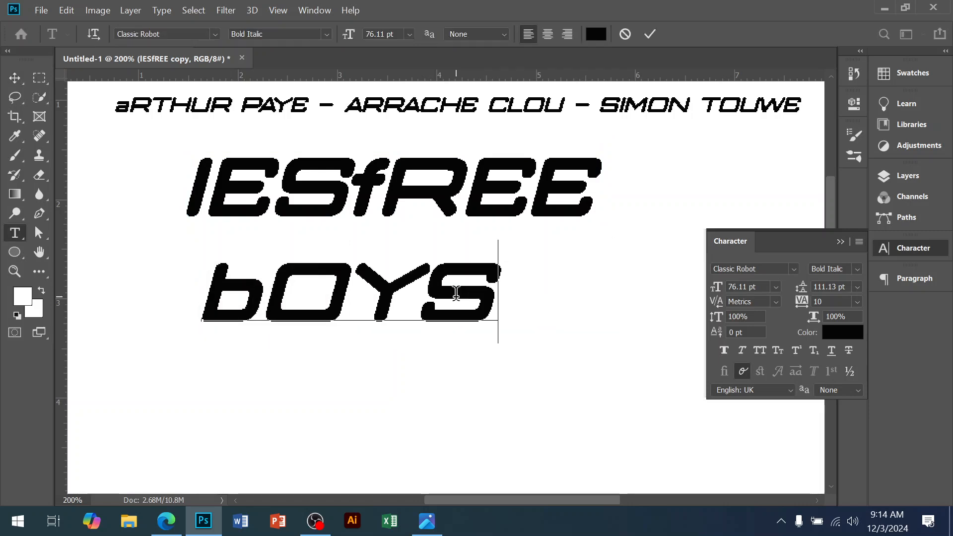
pyautogui.click(15, 78)
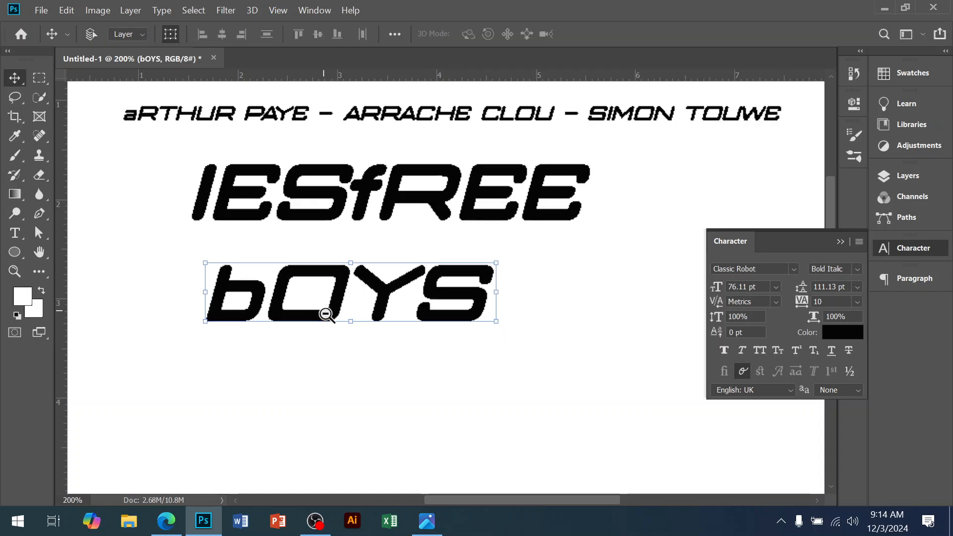
# Step: Duplicate the 'bOYS' line, move the copy further down the page, and replace its text with 'SONT A DOUALA'
pyautogui.hotkey('ctrl', '-')
pyautogui.moveTo(357, 245); pyautogui.dragTo(358, 242)
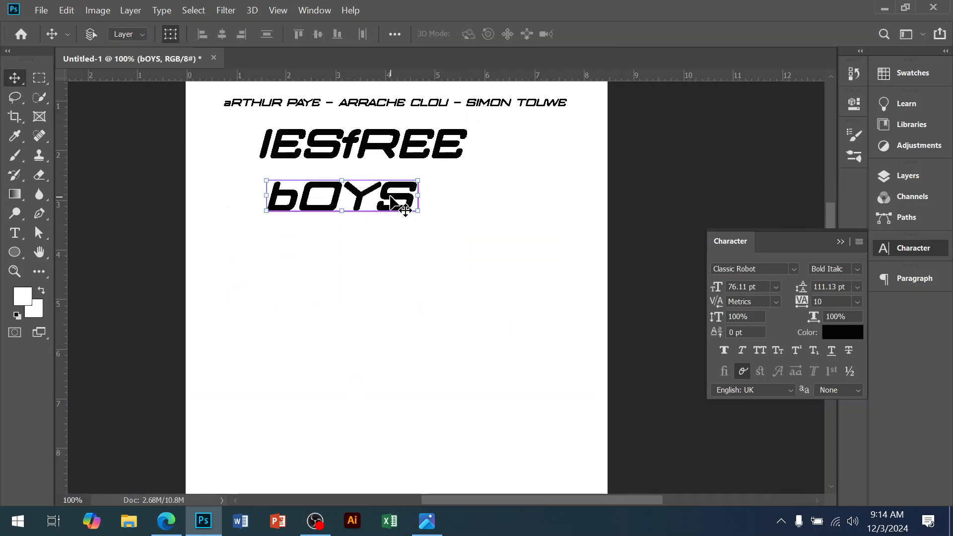
pyautogui.hotkey('ctrl', 'j')
pyautogui.moveTo(405, 211); pyautogui.dragTo(432, 221)
pyautogui.doubleClick(419, 225)
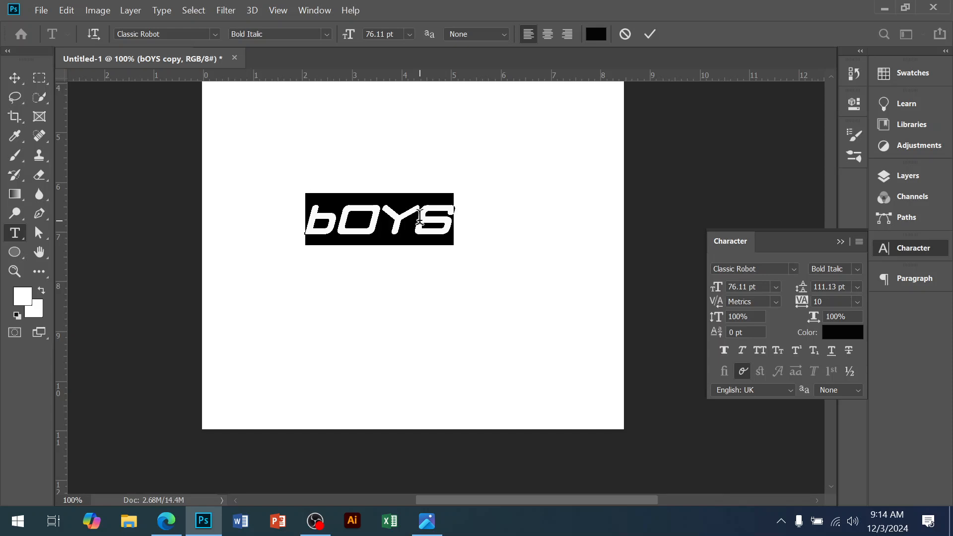
pyautogui.write('SONT')
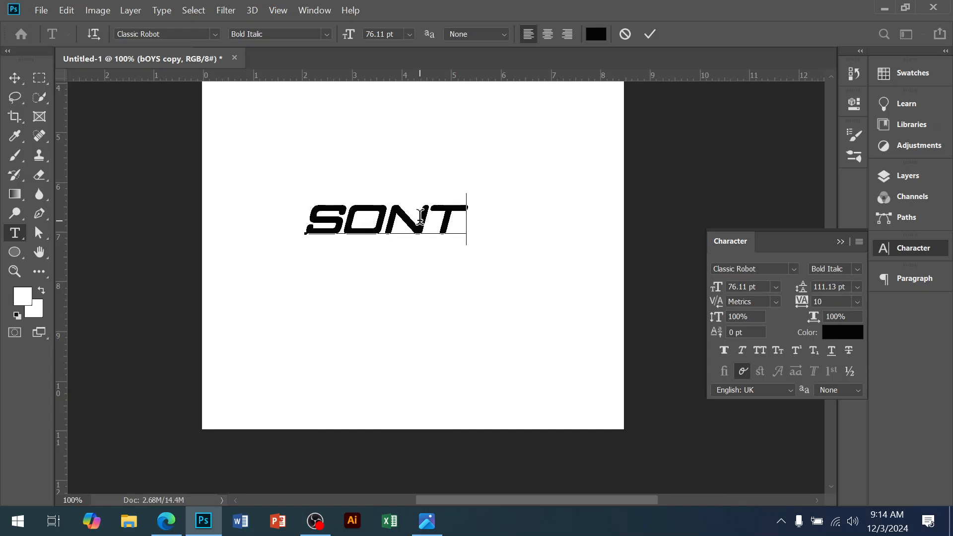
pyautogui.write(' A DO')
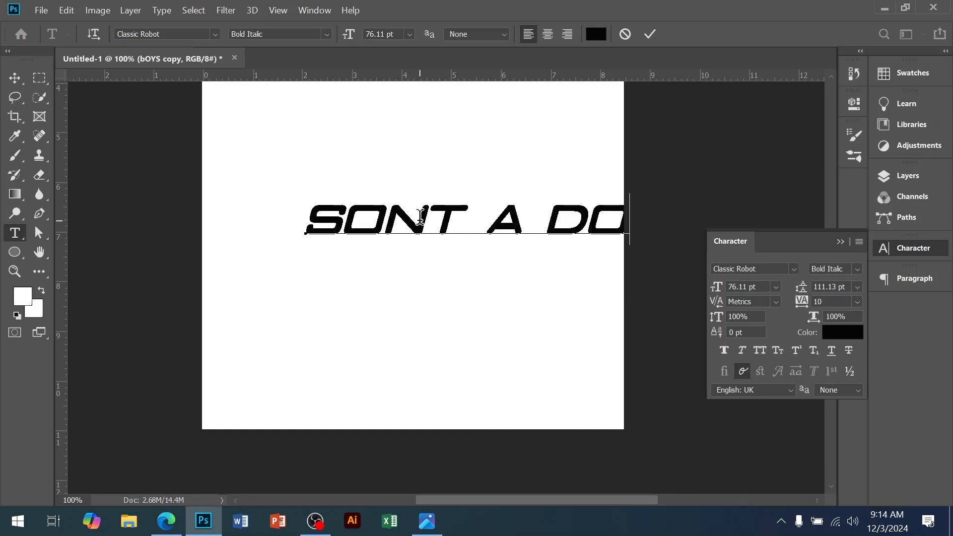
pyautogui.scroll(1, 421, 217)
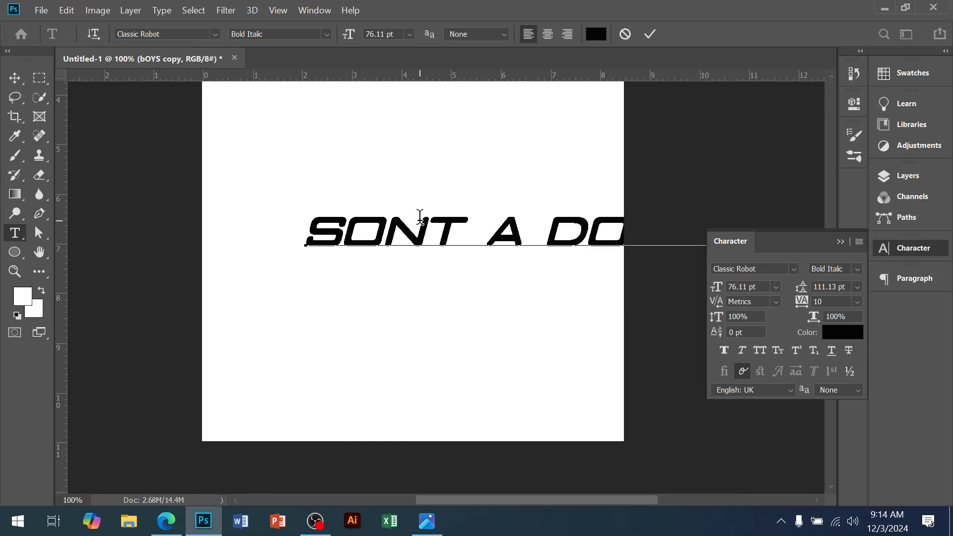
pyautogui.click(8, 82)
# Step: Scale the 'SONT A DOUALA' line down and position it centred across the page
pyautogui.moveTo(434, 249); pyautogui.dragTo(370, 248)
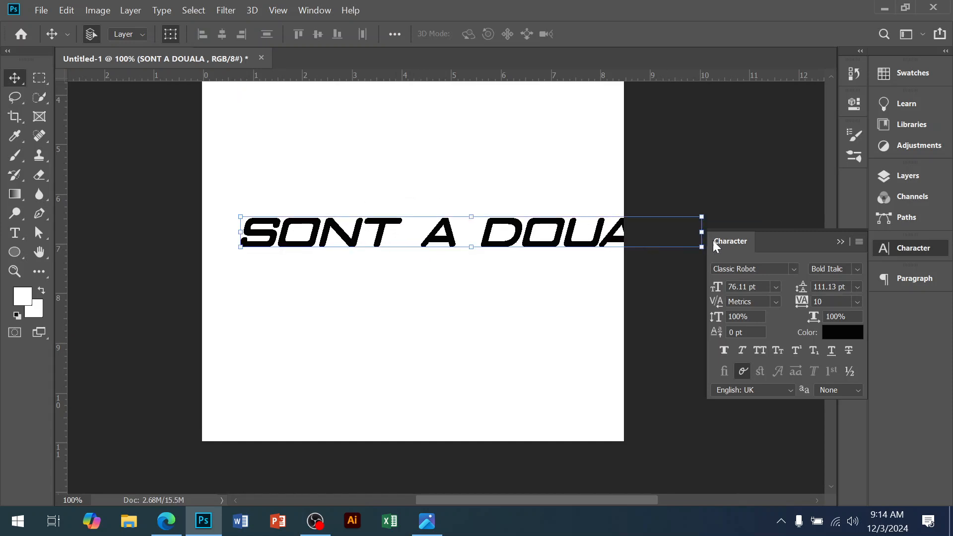
pyautogui.hotkey('ctrl', 't')
pyautogui.moveTo(625, 233); pyautogui.dragTo(474, 238)
pyautogui.moveTo(393, 244); pyautogui.dragTo(501, 259)
pyautogui.press('Return')
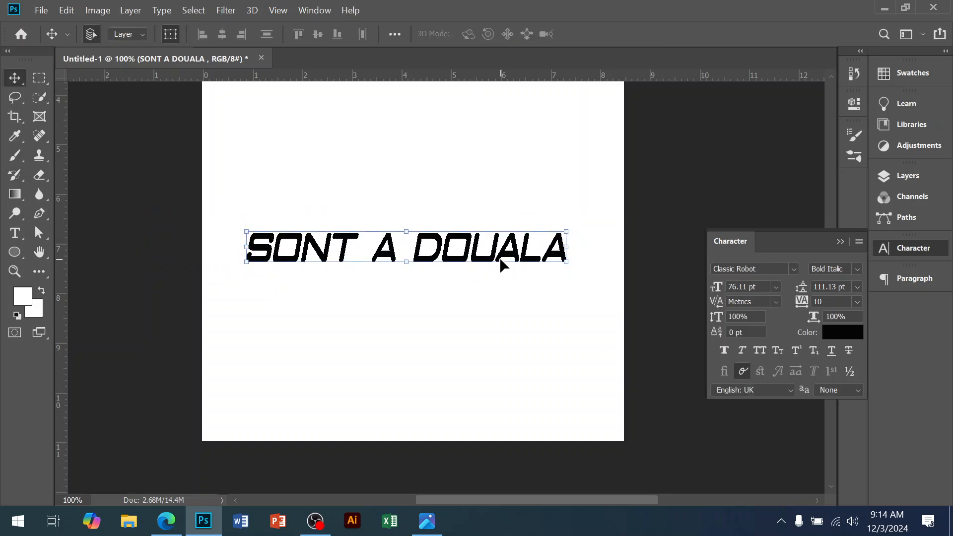
# Step: Duplicate the 'SONT A DOUALA' line below it, change the text to 'DU14 AU 19 OCTOBRE', and shrink it to about 63 pt
pyautogui.keyDown('alt'); pyautogui.moveTo(503, 266); pyautogui.dragTo(484, 294); pyautogui.keyUp('alt')
pyautogui.doubleClick(483, 293)
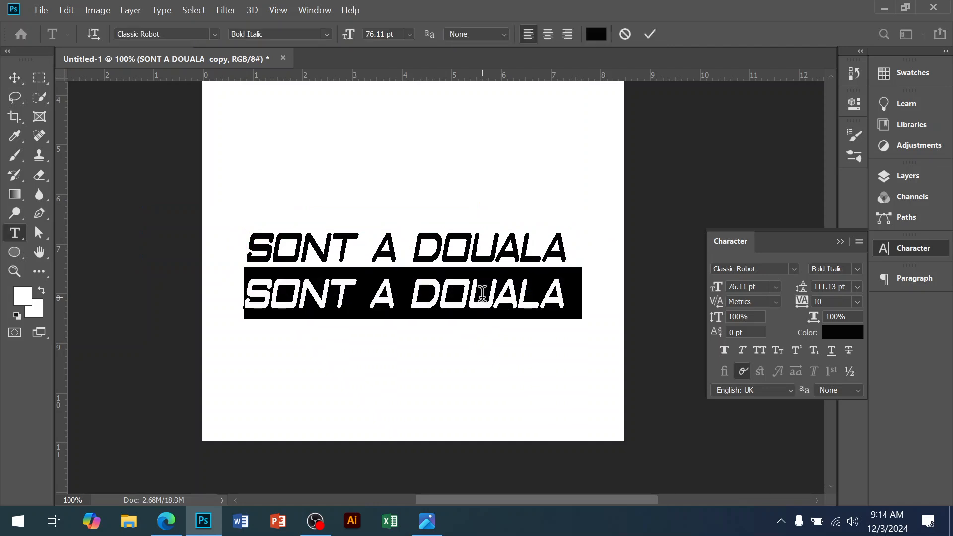
pyautogui.write('DUI')
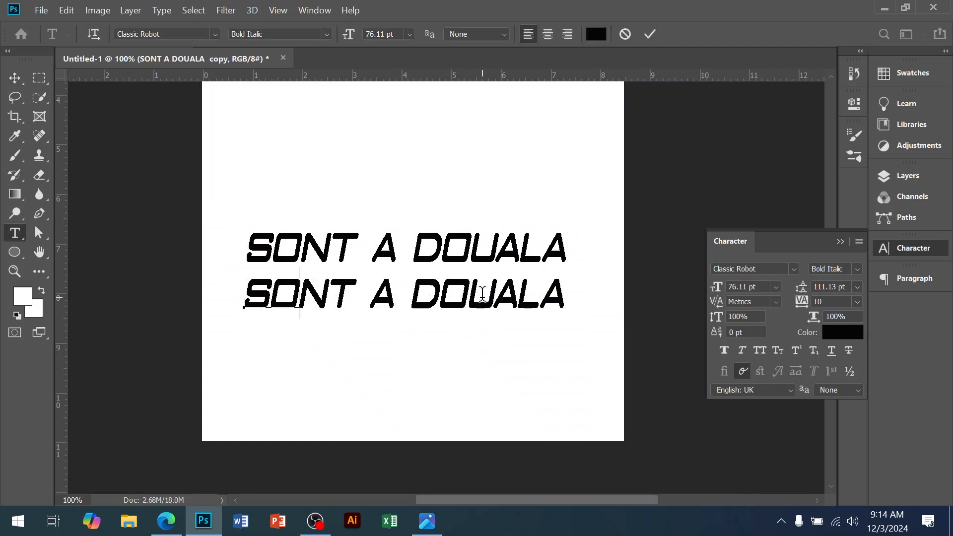
pyautogui.write('4')
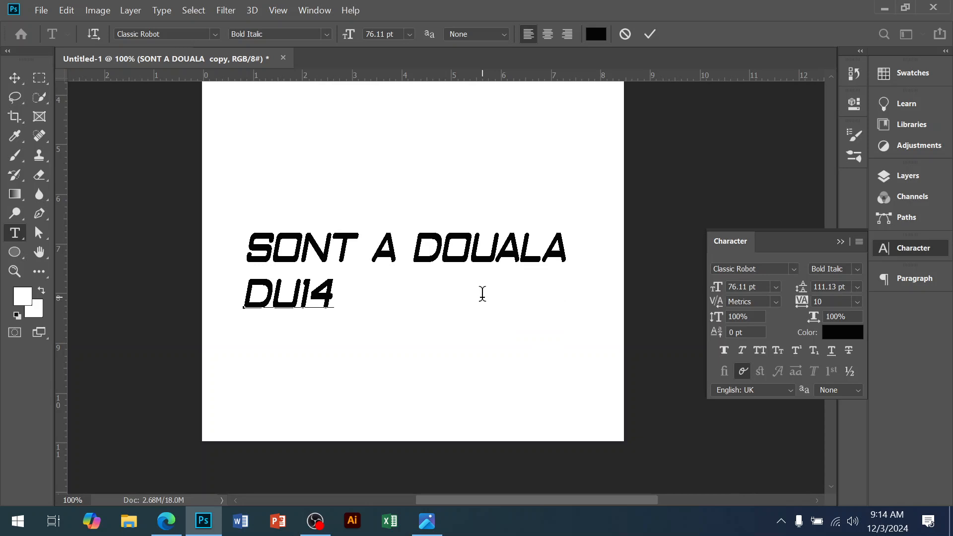
pyautogui.write(' AU 19 OCTO ')
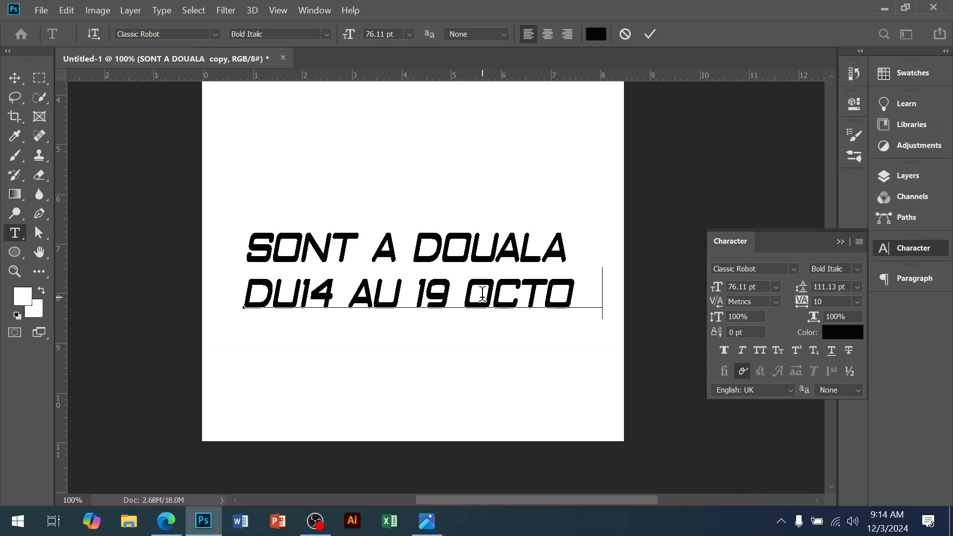
pyautogui.write('BE')
pyautogui.press('BackSpace')
pyautogui.write('R')
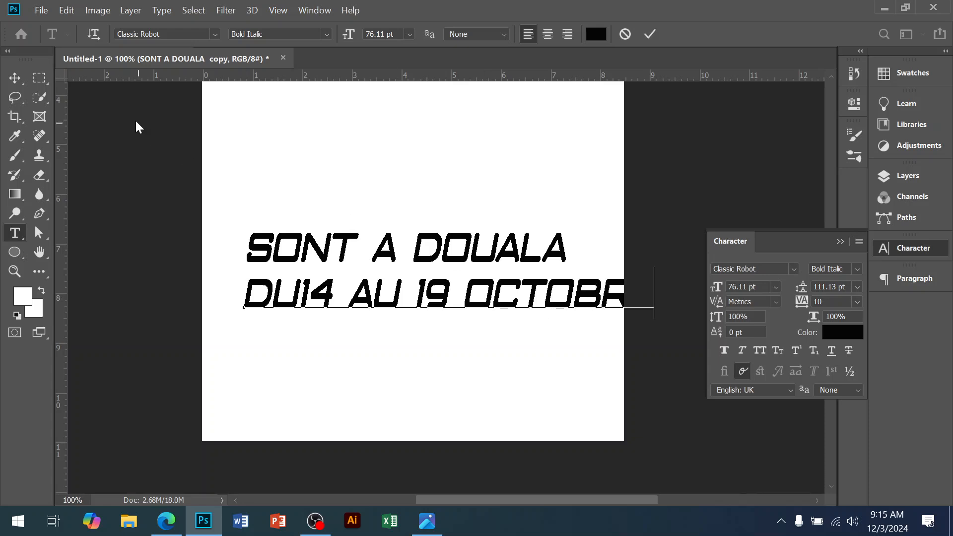
pyautogui.click(14, 78)
pyautogui.moveTo(651, 296); pyautogui.dragTo(591, 296)
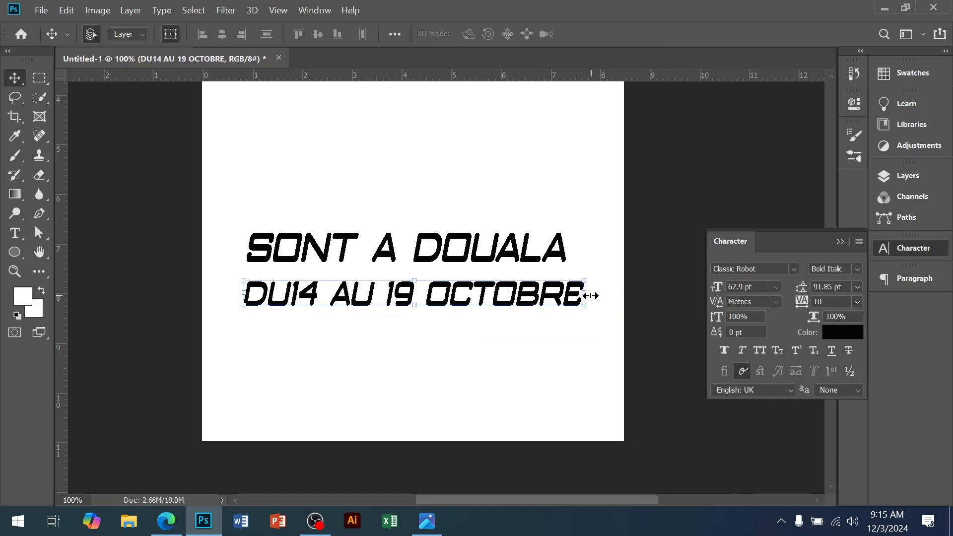
# Step: Duplicate the date line below it and replace its text with 'BOOKING :' followed by the booking phone number
pyautogui.hotkey('ctrl', 'j')
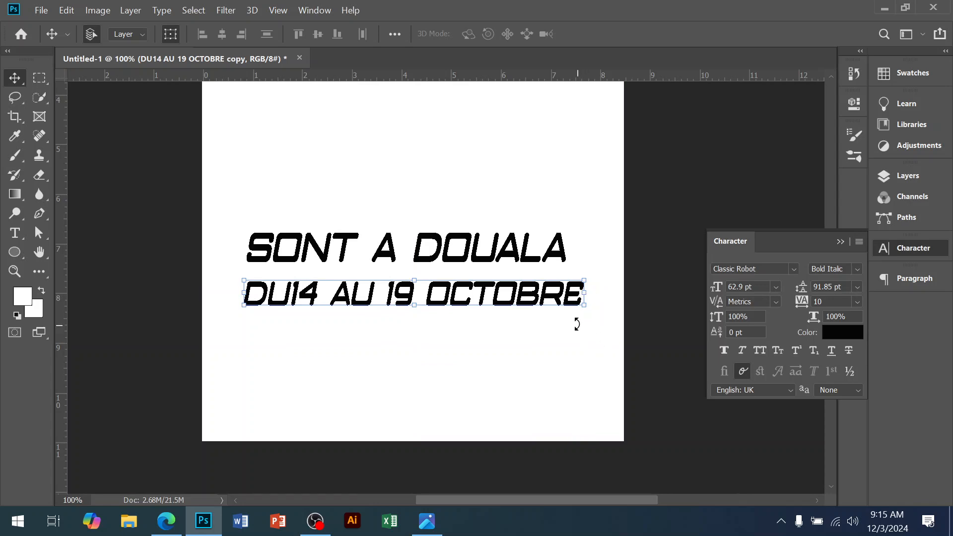
pyautogui.moveTo(527, 296); pyautogui.dragTo(519, 351)
pyautogui.doubleClick(513, 343)
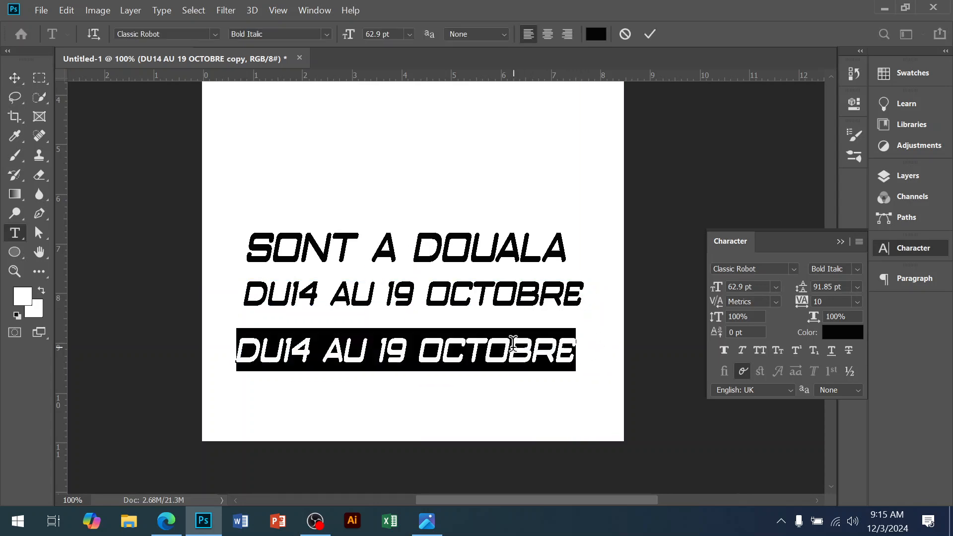
pyautogui.write('BOO')
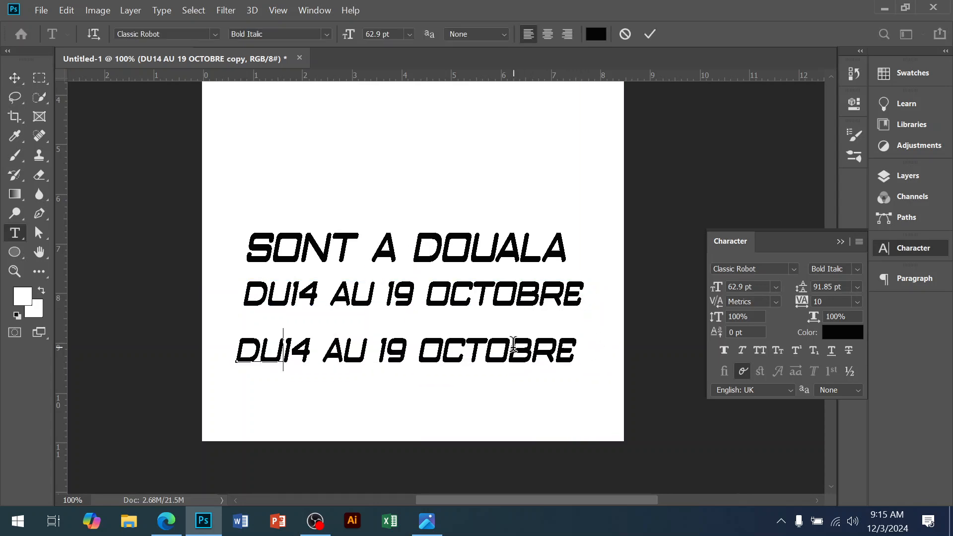
pyautogui.write('KIN')
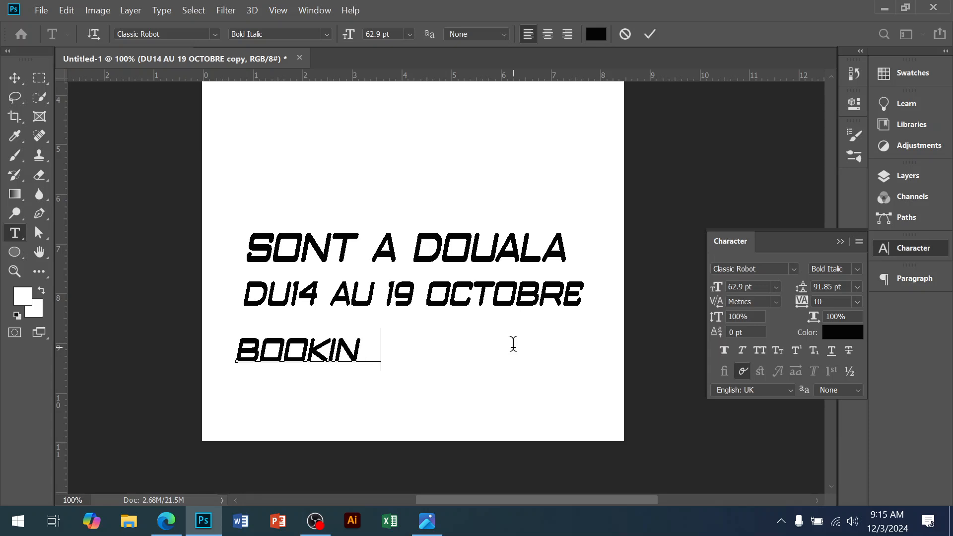
pyautogui.write('G :')
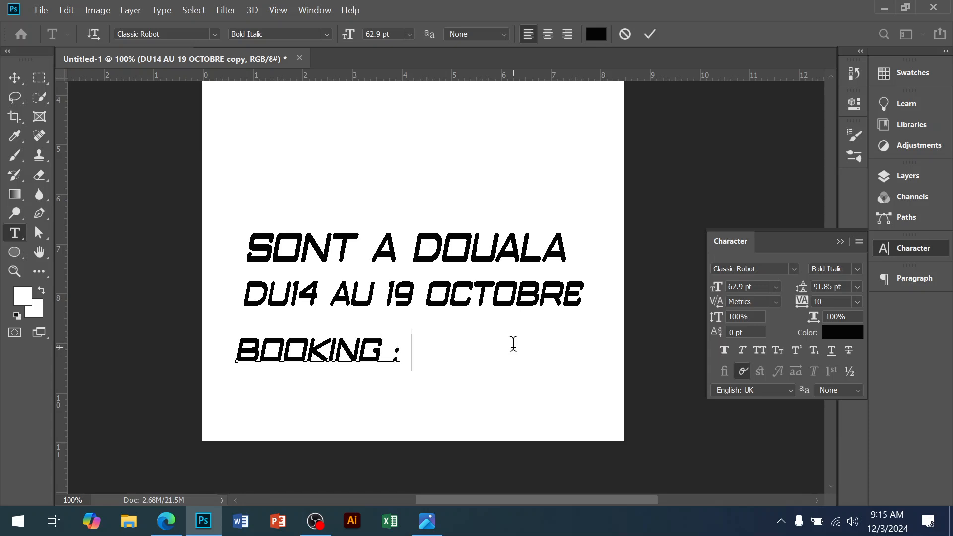
pyautogui.write(' 6')
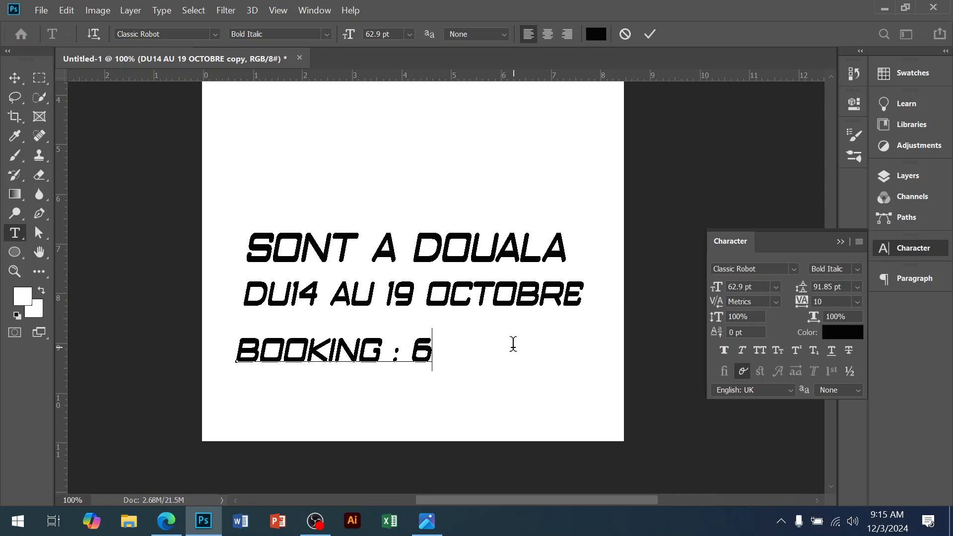
pyautogui.write('56')
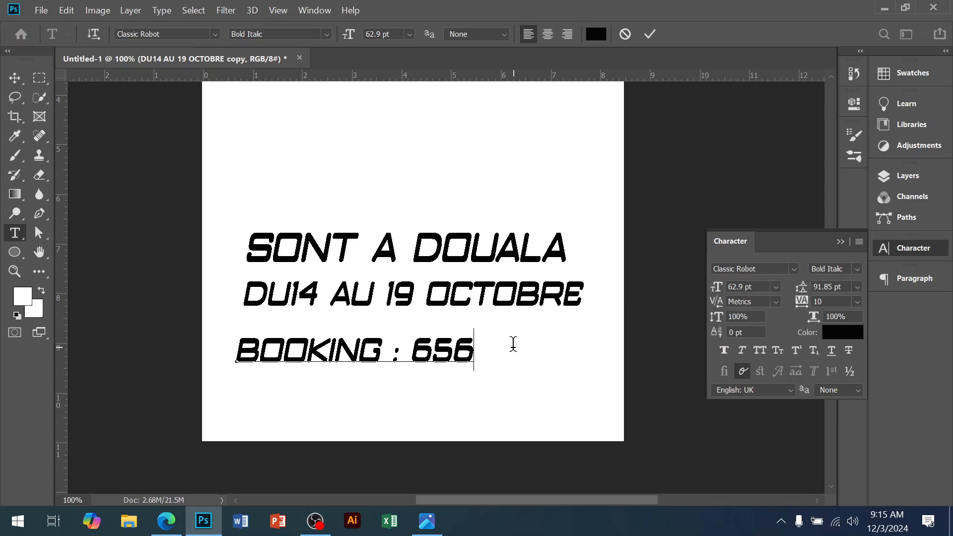
pyautogui.write('06')
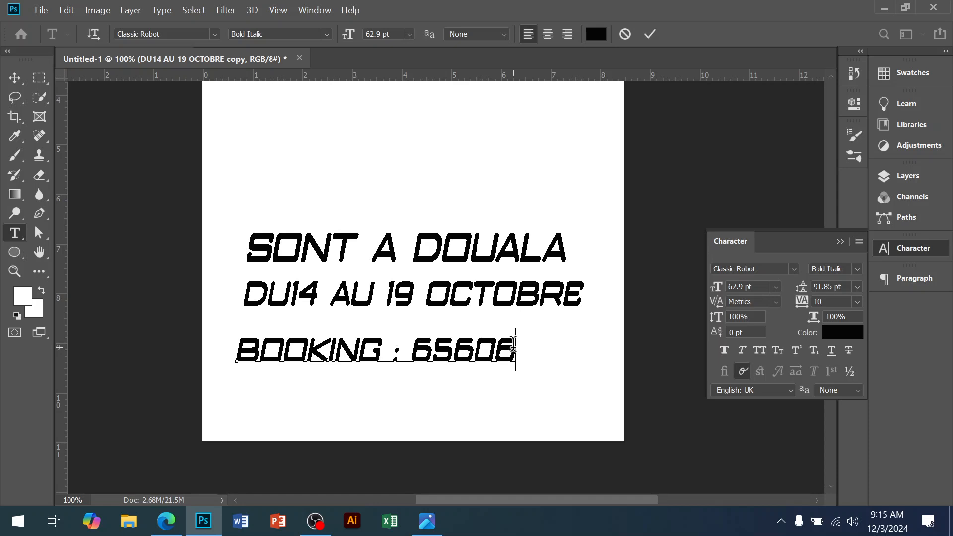
pyautogui.write('77')
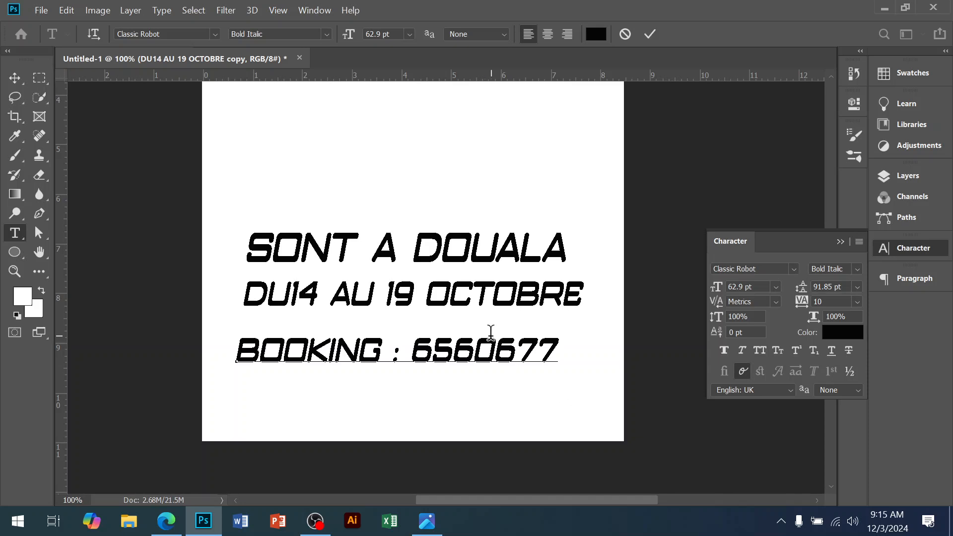
pyautogui.click(15, 77)
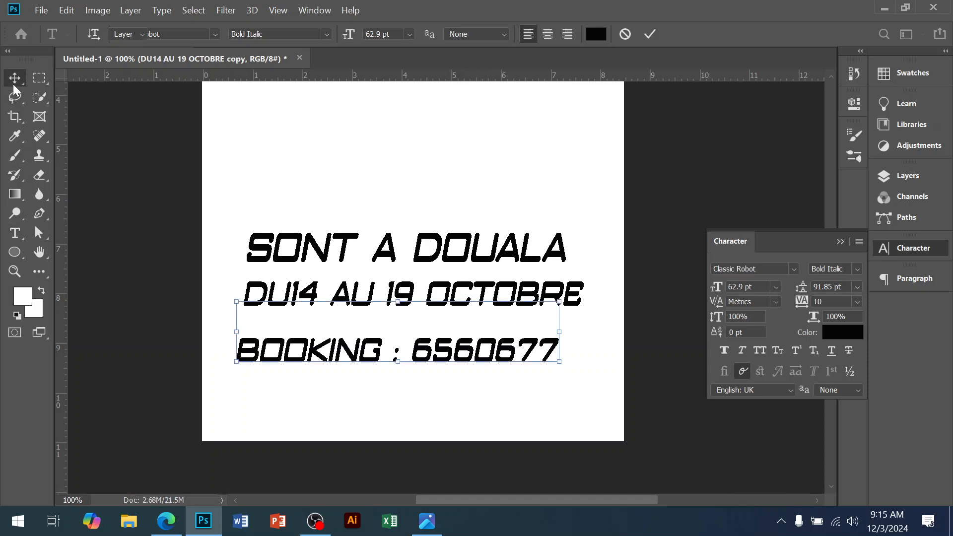
# Step: Select the three lower text lines and move them together slightly upward
pyautogui.keyDown('alt'); pyautogui.click(481, 346); pyautogui.keyUp('alt')
pyautogui.moveTo(481, 236); pyautogui.dragTo(520, 405)
pyautogui.moveTo(499, 342); pyautogui.dragTo(493, 315)
# Step: Save the document to the Desktop as a Photoshop file named 'event fLYER DES' with maximized compatibility
pyautogui.hotkey('ctrl', 'shift', 's')
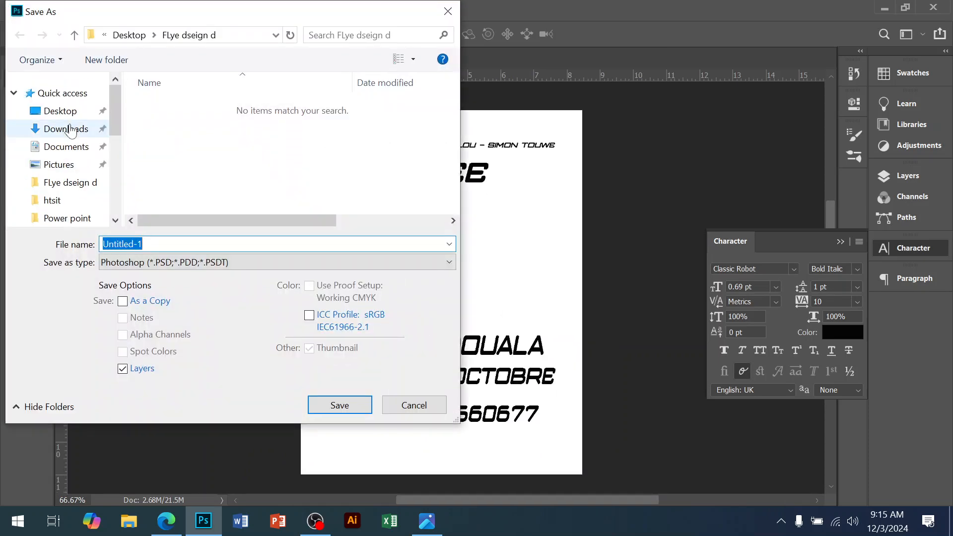
pyautogui.click(65, 112)
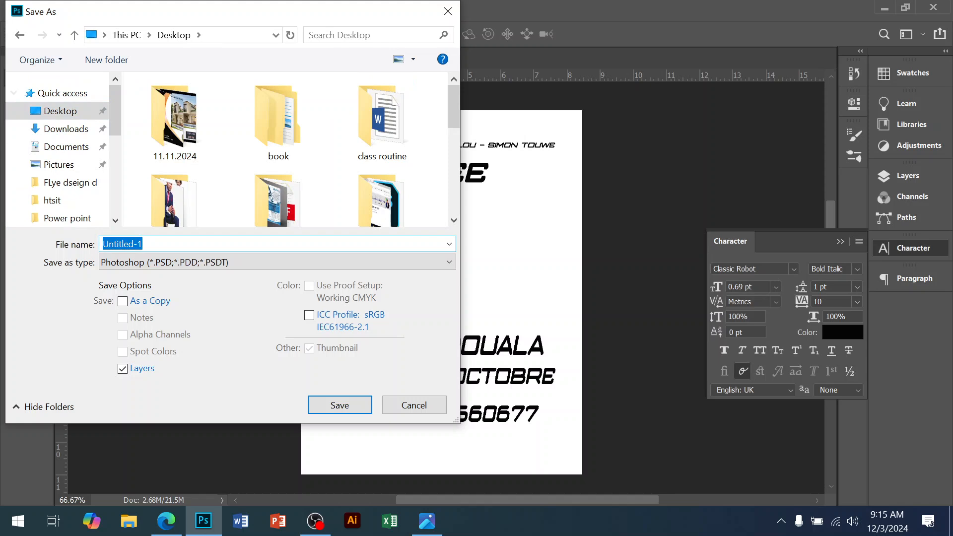
pyautogui.write('TR')
pyautogui.press('BackSpace')
pyautogui.press('BackSpace')
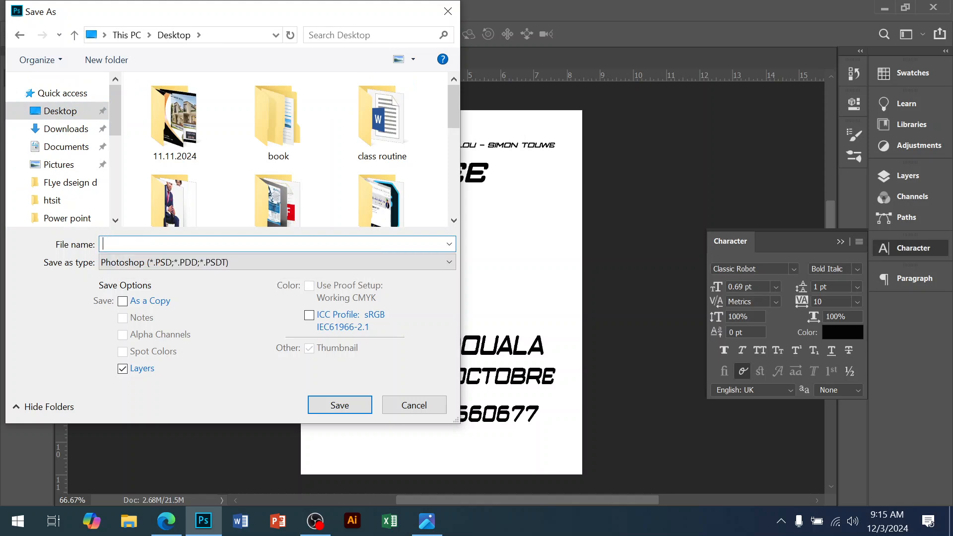
pyautogui.write('event fLYER DES')
pyautogui.press('Return')
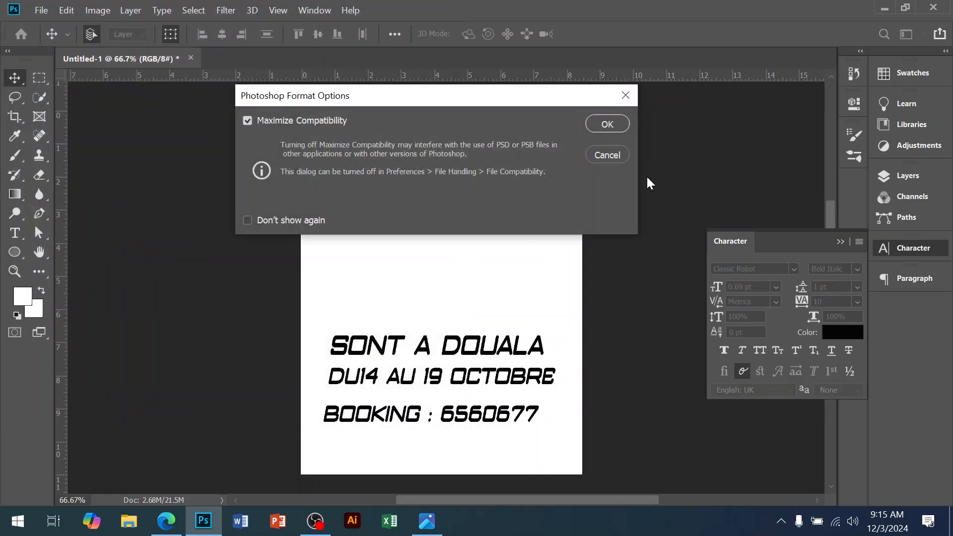
pyautogui.click(613, 128)
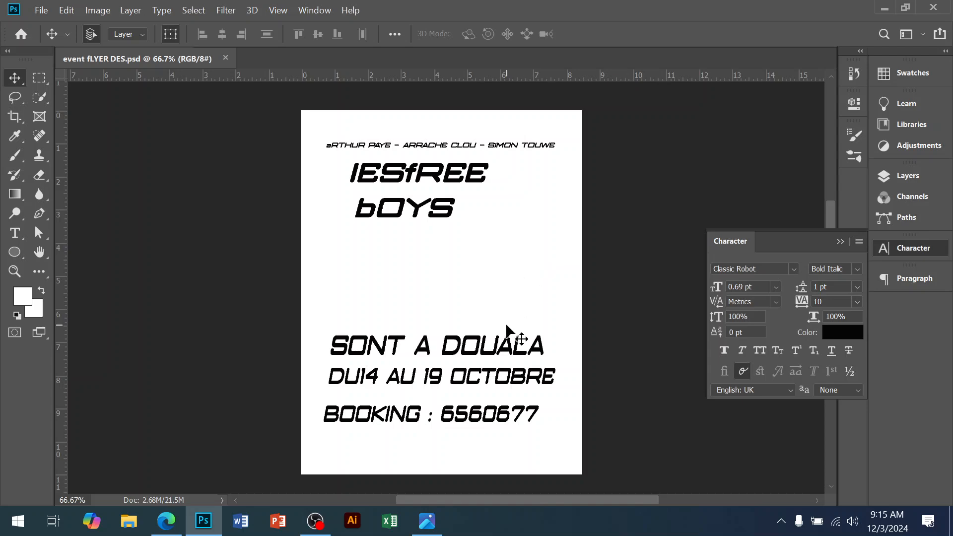
# Step: Open the Google homepage in a new browser tab
pyautogui.click(167, 520)
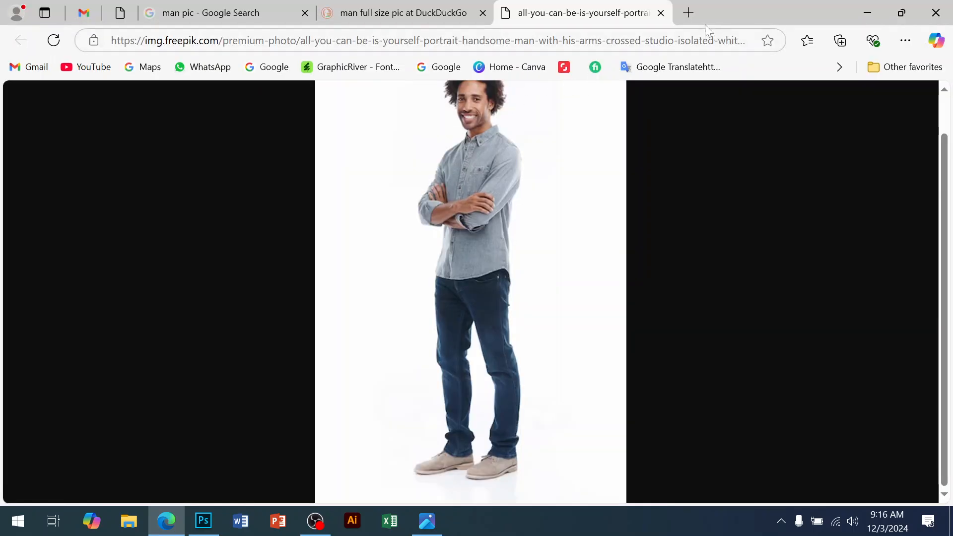
pyautogui.click(689, 14)
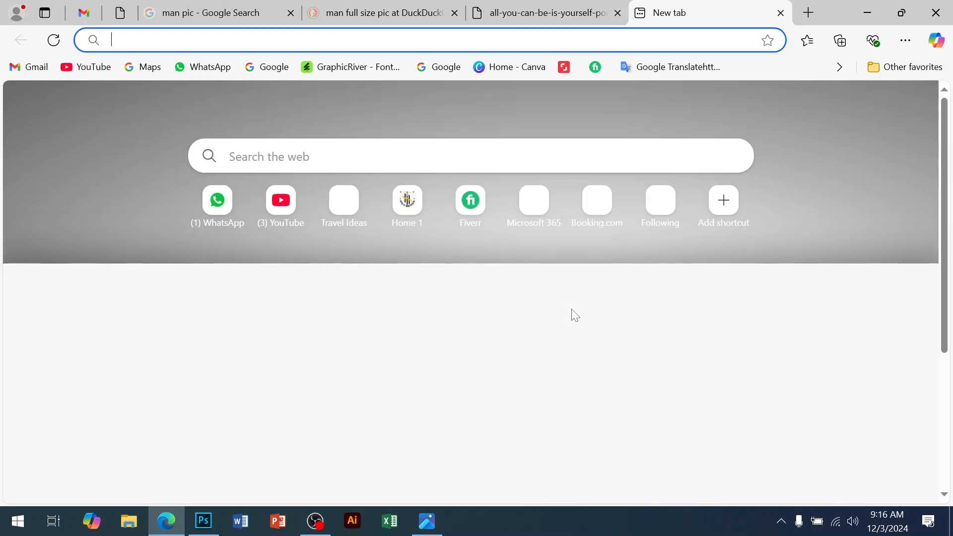
pyautogui.click(278, 158)
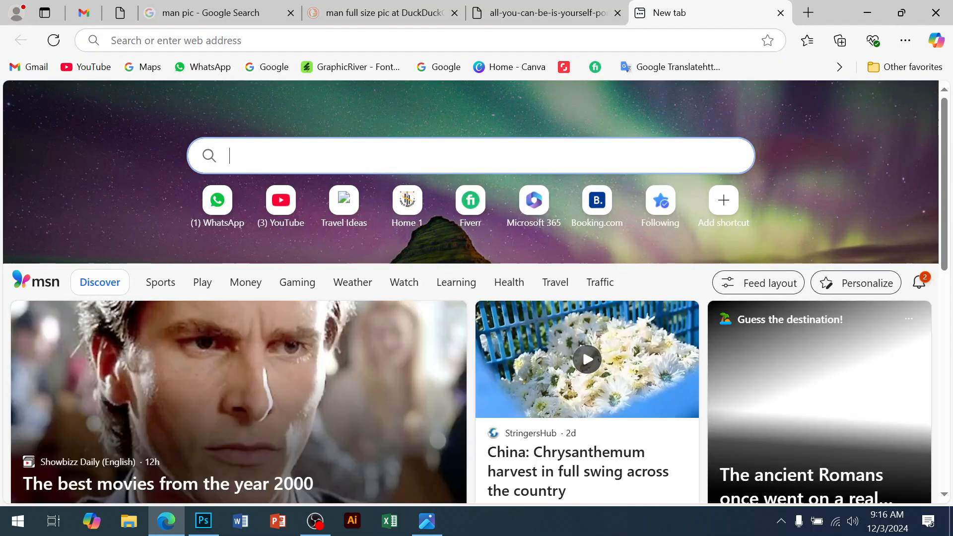
pyautogui.write('GOOGLE')
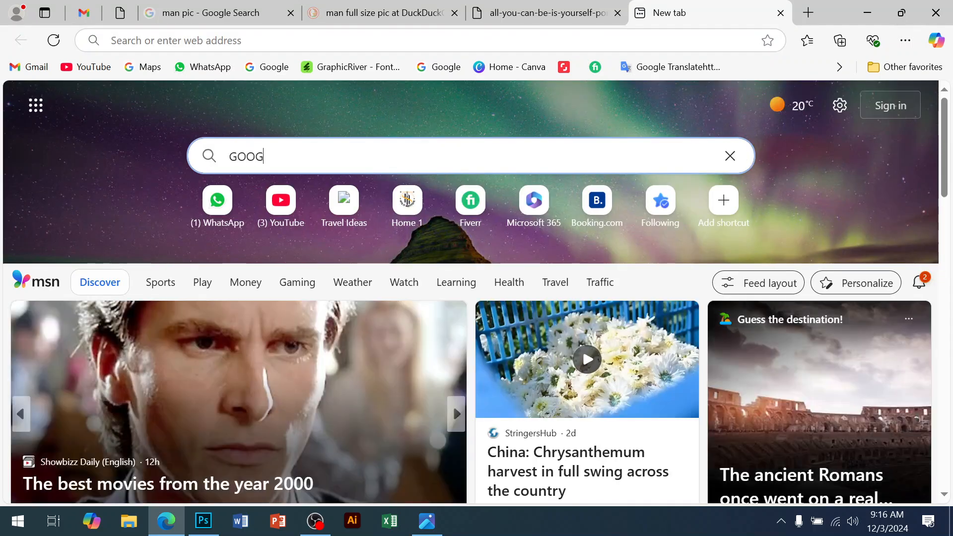
pyautogui.press('BackSpace')
pyautogui.press('BackSpace')
pyautogui.press('BackSpace')
pyautogui.press('BackSpace')
pyautogui.press('BackSpace')
pyautogui.press('BackSpace')
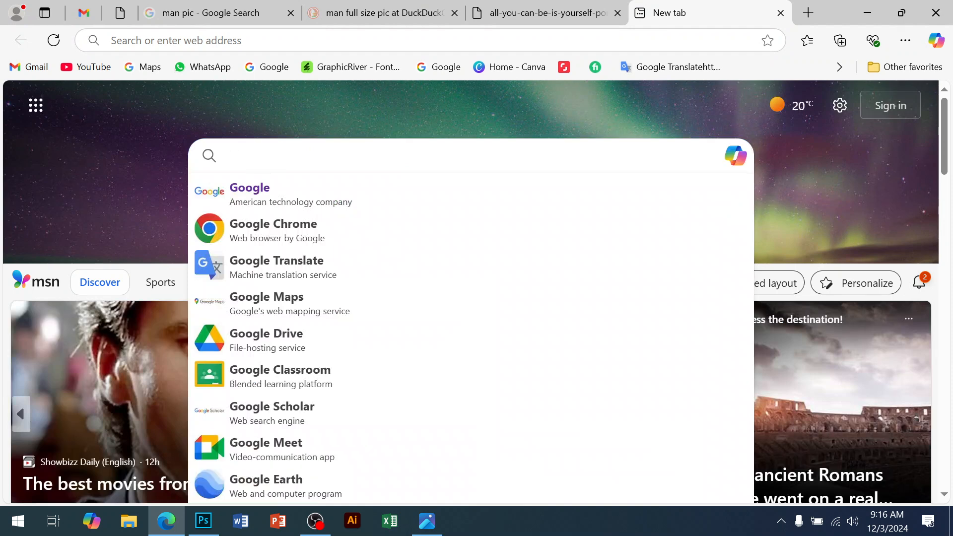
pyautogui.write('google')
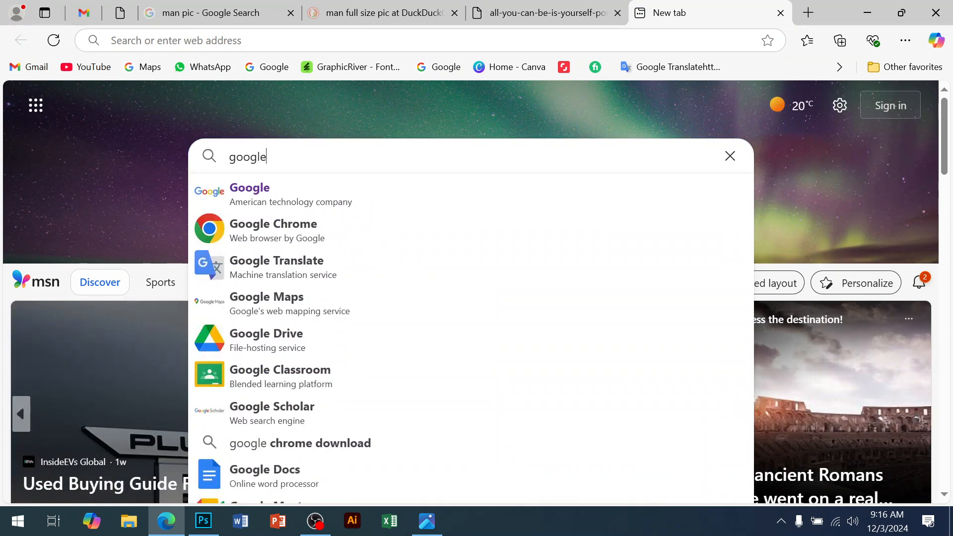
pyautogui.press('Return')
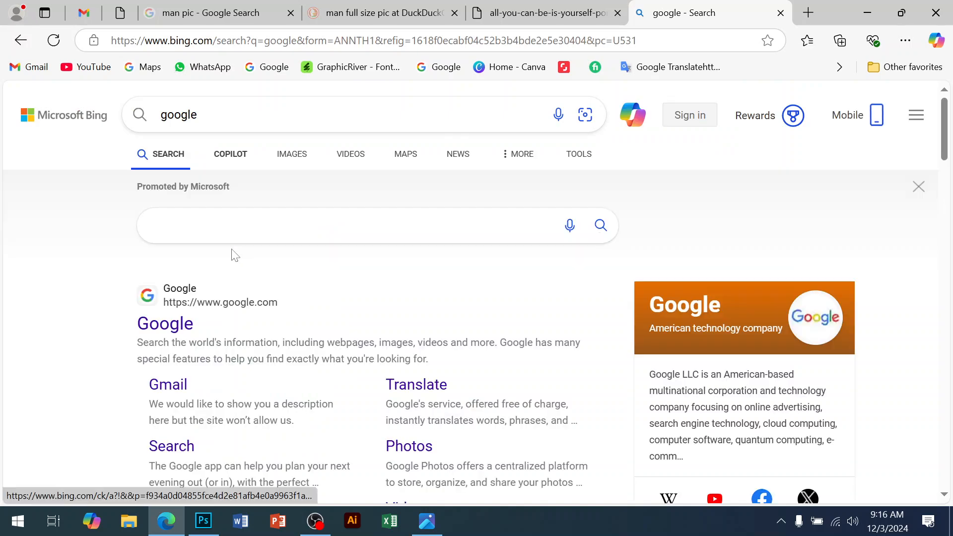
pyautogui.click(163, 327)
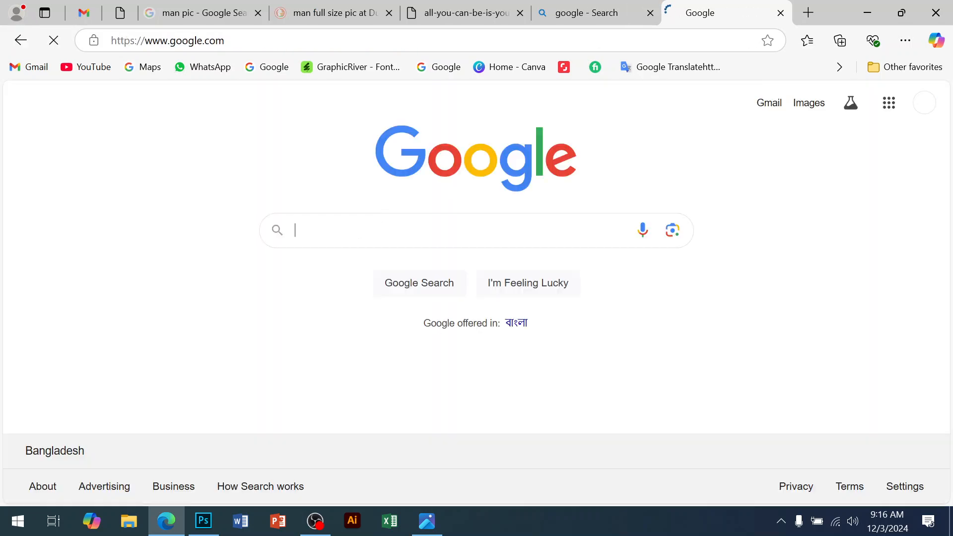
# Step: Search Google for 'road background'
pyautogui.click(376, 231)
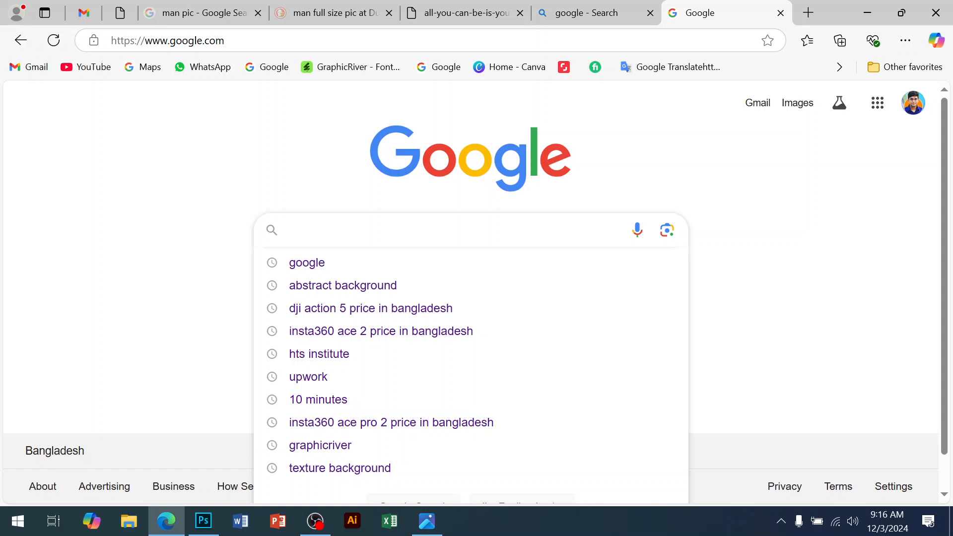
pyautogui.write('a')
pyautogui.press('BackSpace')
pyautogui.write('road')
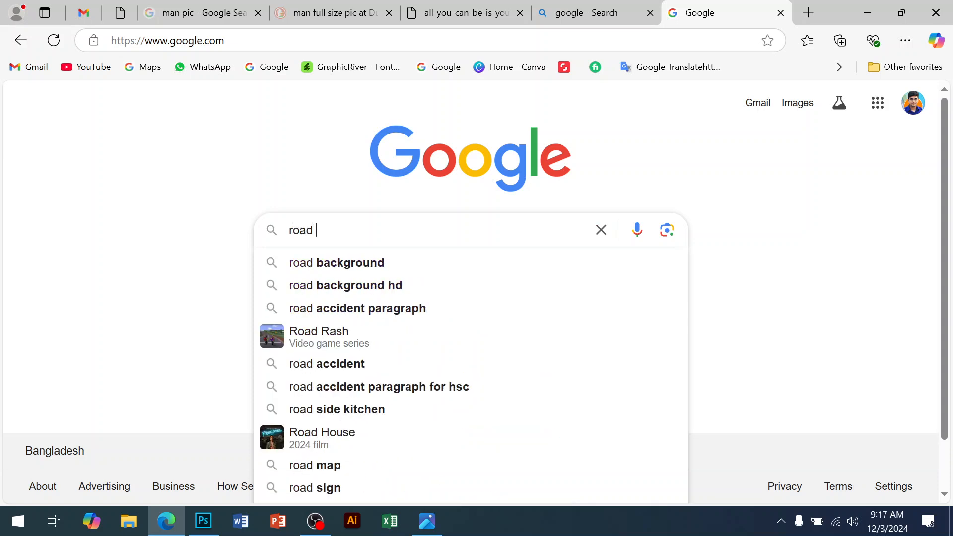
pyautogui.write(' background')
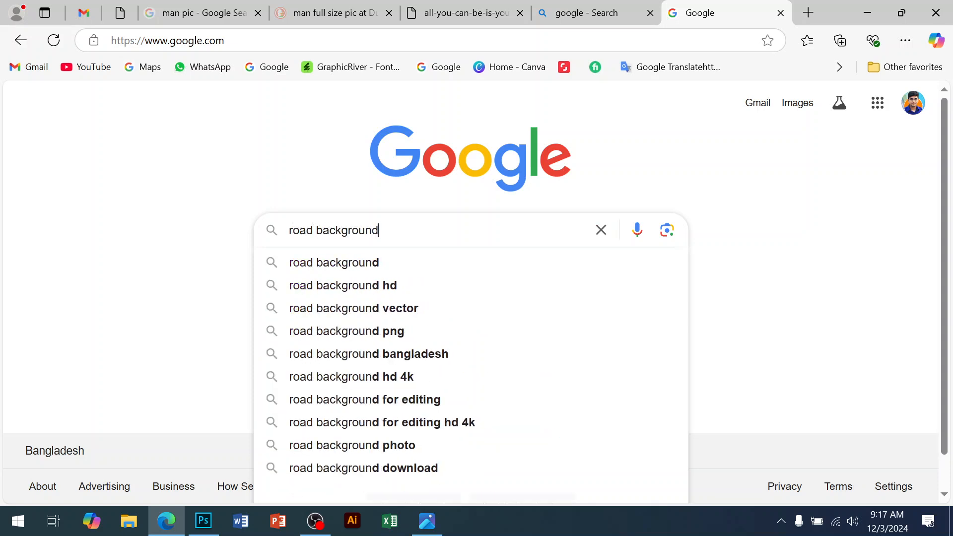
pyautogui.press('Return')
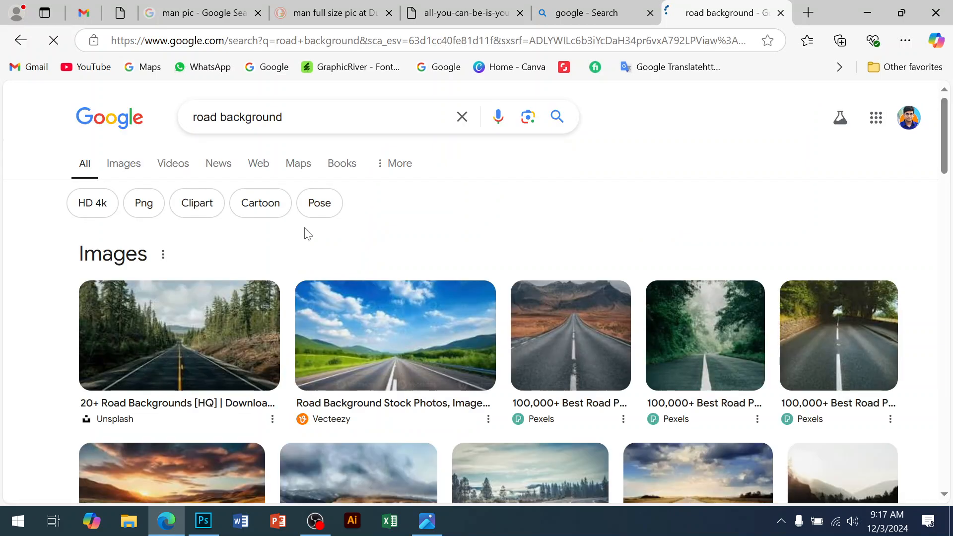
# Step: Switch to image results and open the preview of the Vecteezy road-under-blue-sky image
pyautogui.click(124, 163)
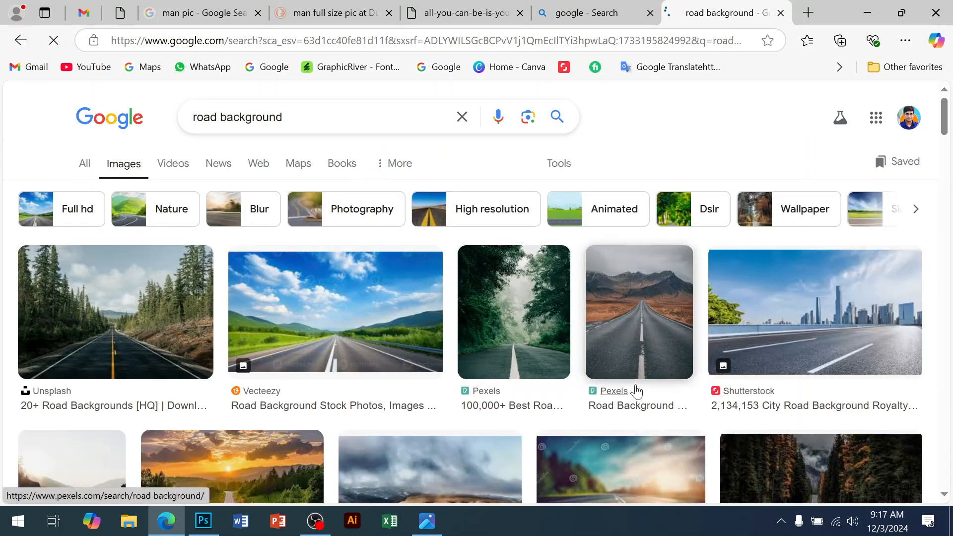
pyautogui.click(304, 306)
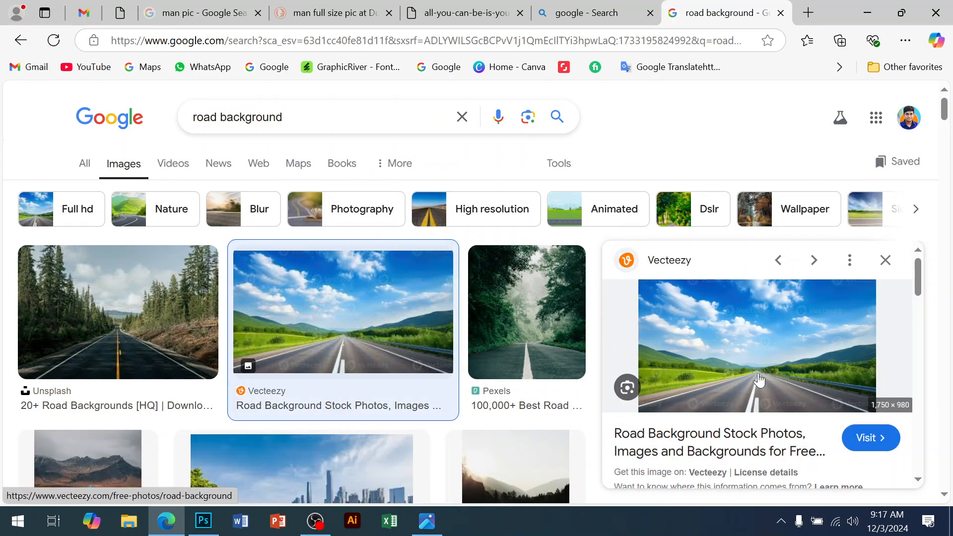
pyautogui.rightClick(753, 368)
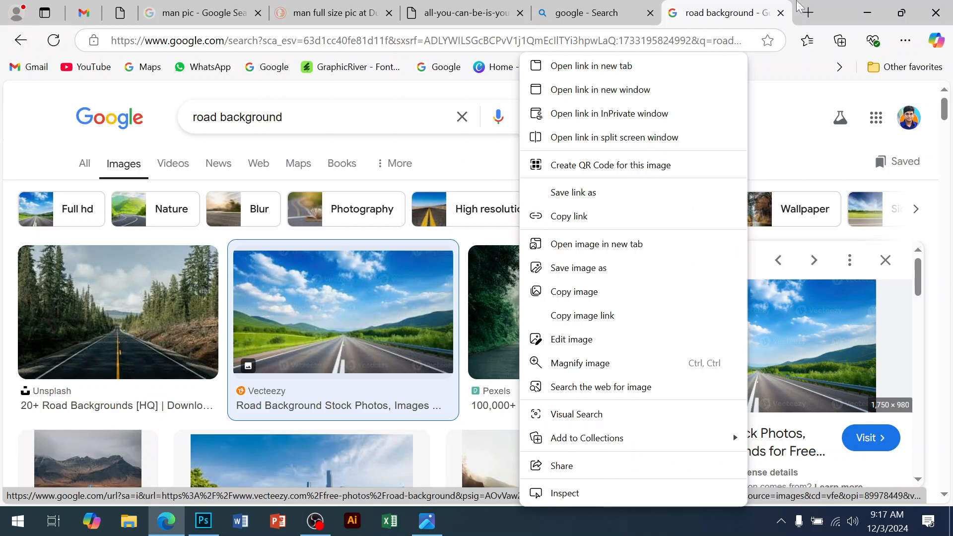
pyautogui.click(837, 19)
# Step: Scroll through the road background image results
pyautogui.scroll(-5, 415, 343)
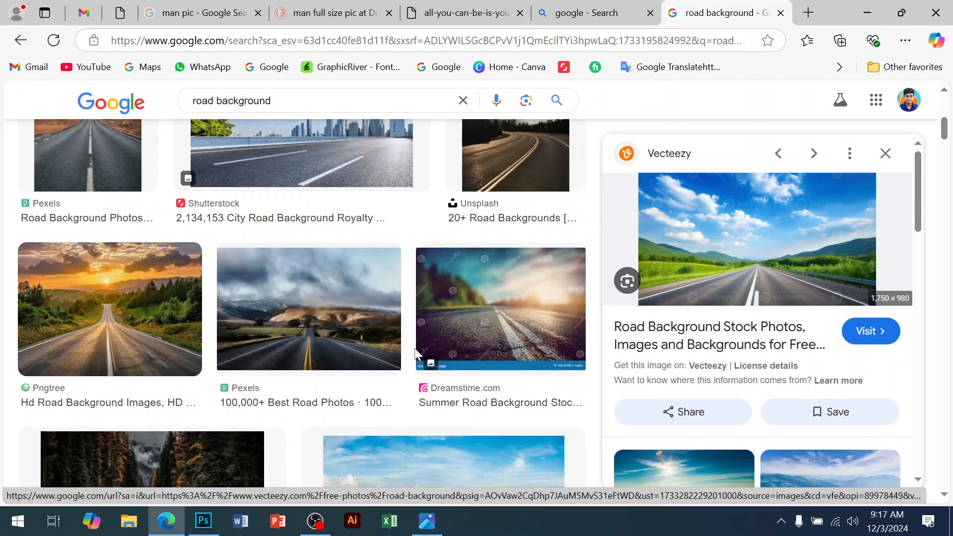
pyautogui.scroll(2, 415, 343)
pyautogui.scroll(-2, 389, 356)
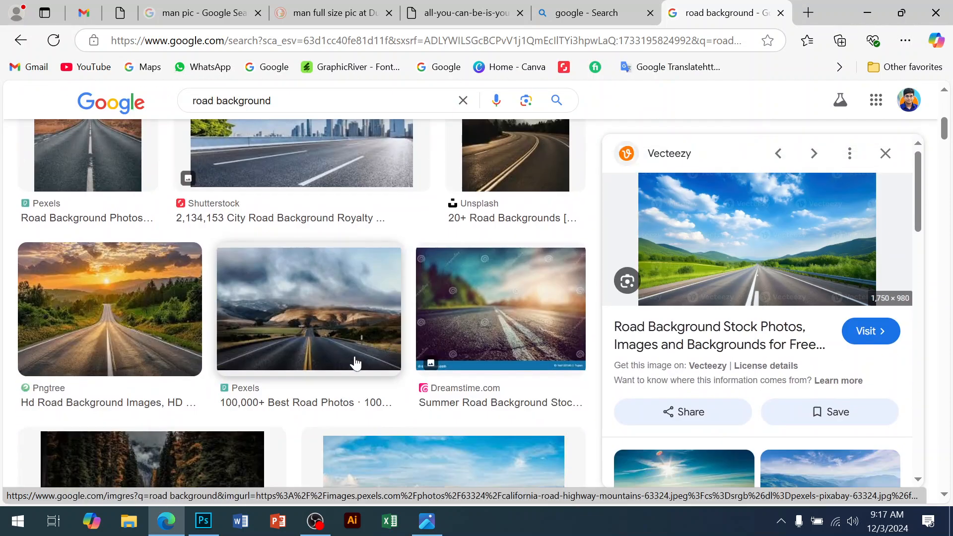
pyautogui.scroll(-5, 476, 333)
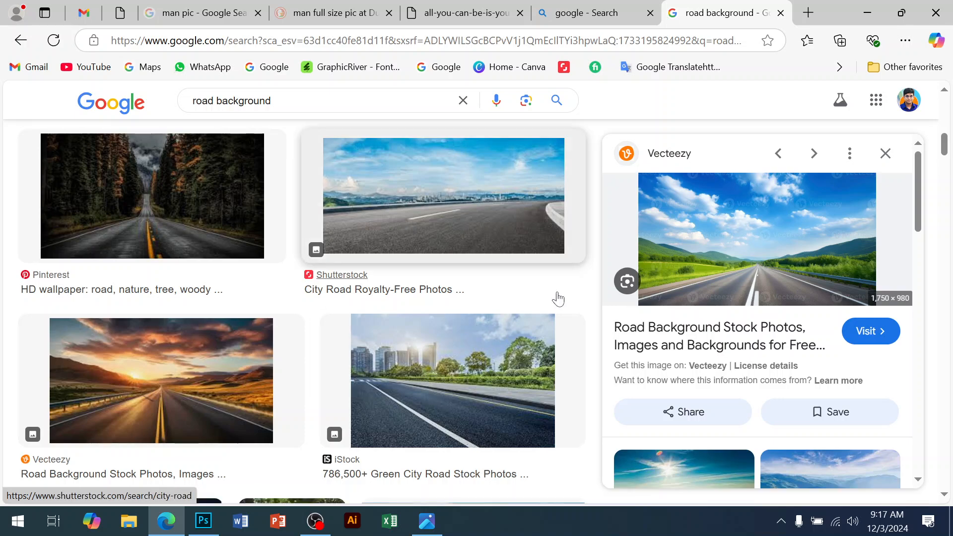
pyautogui.scroll(-6, 504, 336)
pyautogui.scroll(-6, 502, 347)
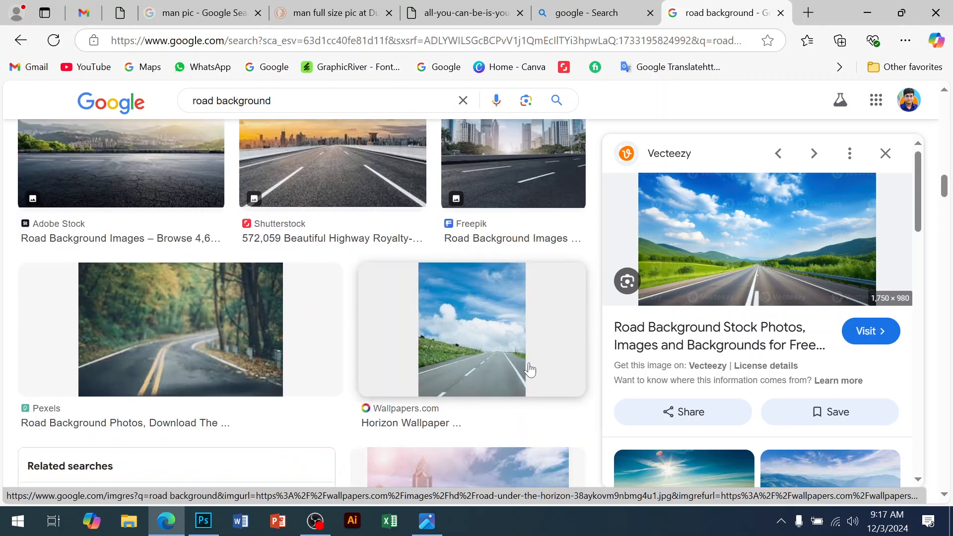
pyautogui.scroll(-5, 527, 372)
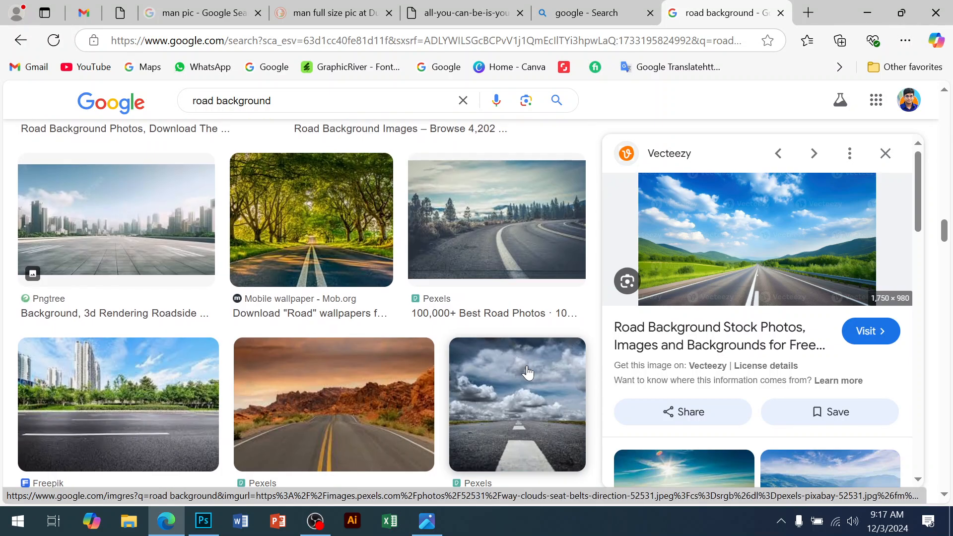
pyautogui.scroll(-5, 528, 372)
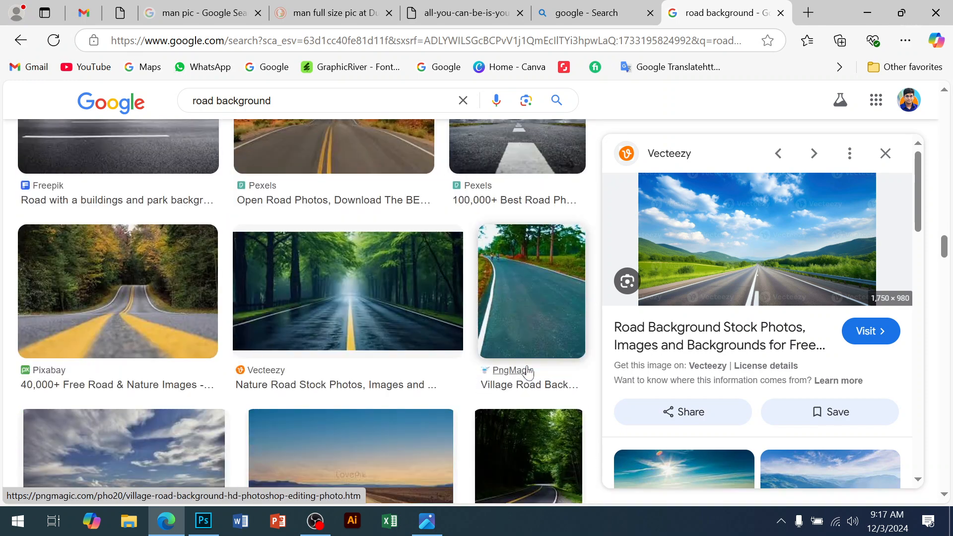
pyautogui.scroll(-5, 496, 367)
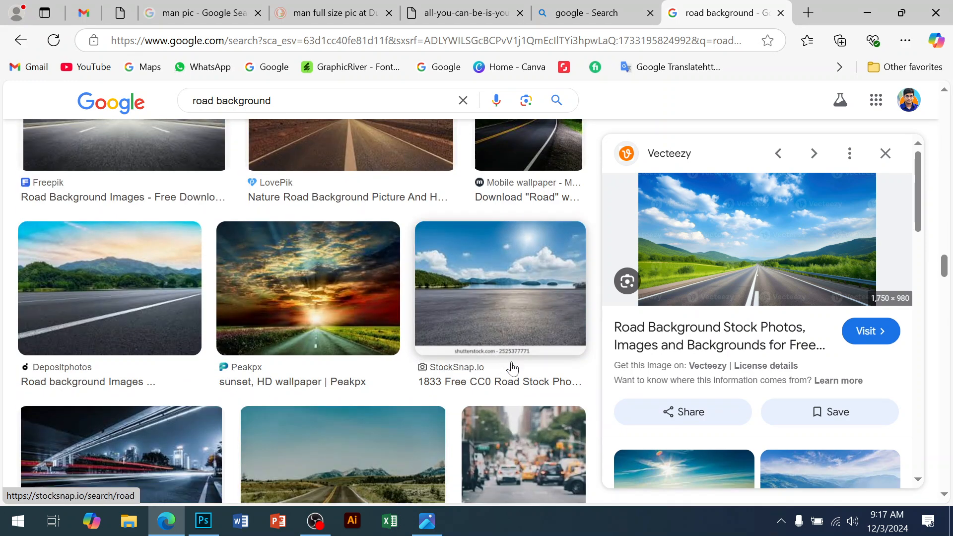
pyautogui.scroll(-5, 507, 365)
pyautogui.scroll(-5, 506, 334)
pyautogui.scroll(-5, 524, 336)
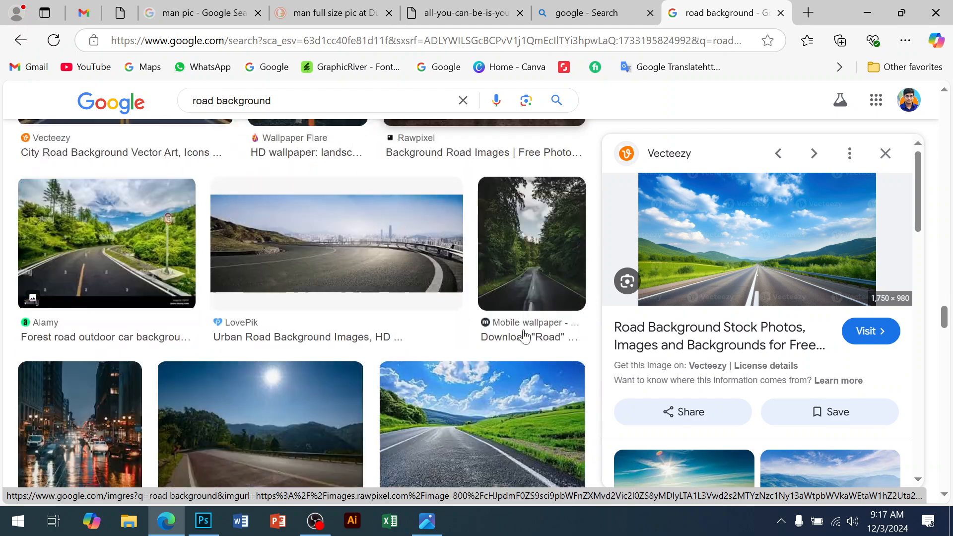
pyautogui.scroll(-5, 524, 336)
pyautogui.scroll(-5, 524, 339)
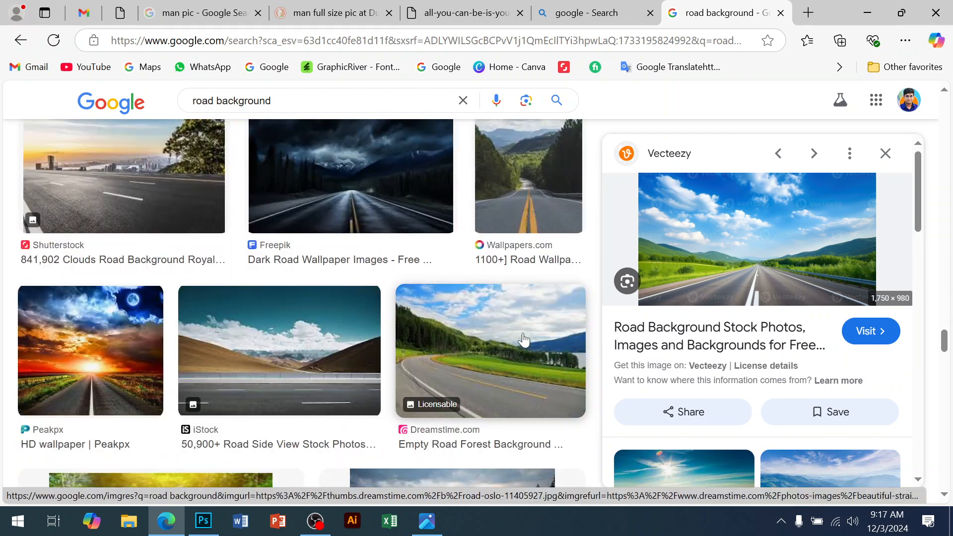
pyautogui.scroll(-5, 524, 340)
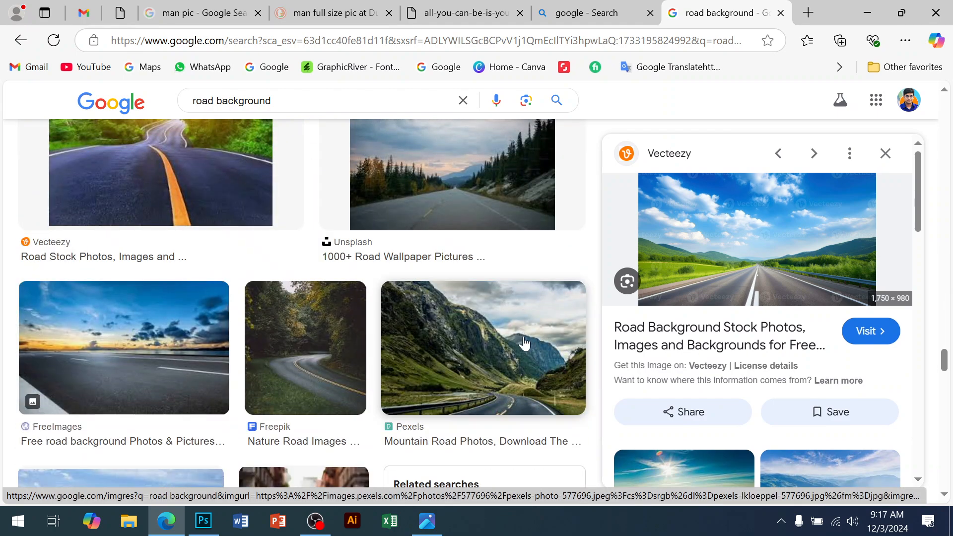
pyautogui.scroll(4, 525, 342)
pyautogui.scroll(-5, 525, 343)
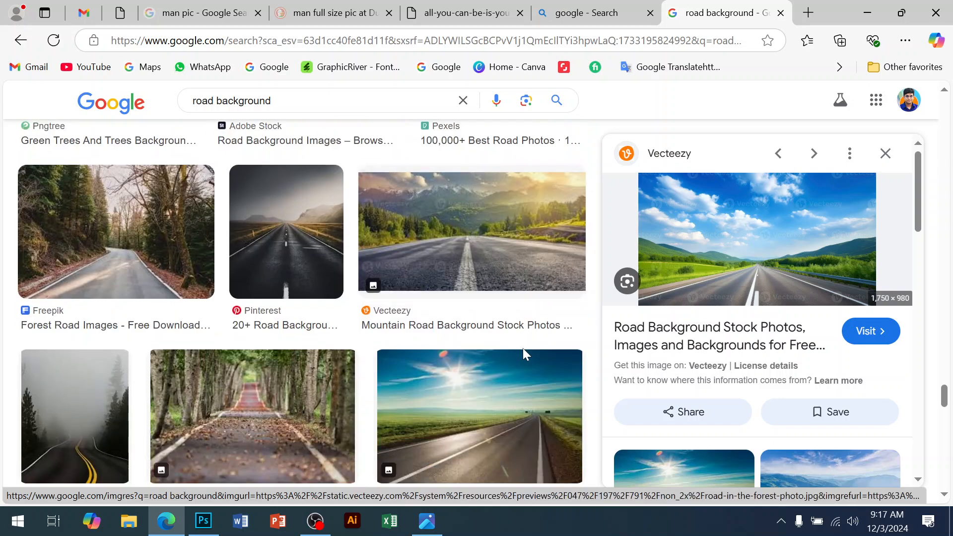
pyautogui.scroll(-3, 522, 347)
pyautogui.scroll(-8, 523, 362)
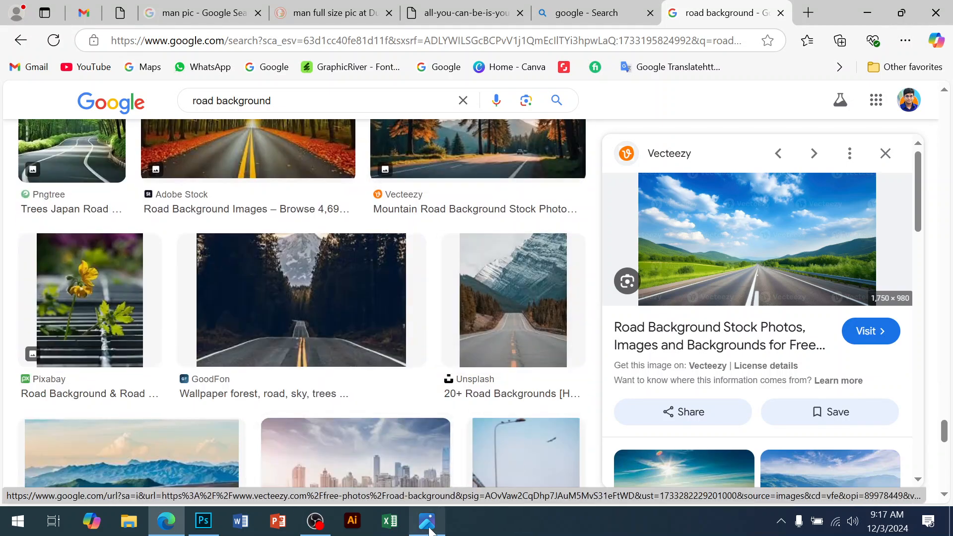
# Step: Compare the reference flyer with the road image results in the browser
pyautogui.hotkey('alt', 'Tab')
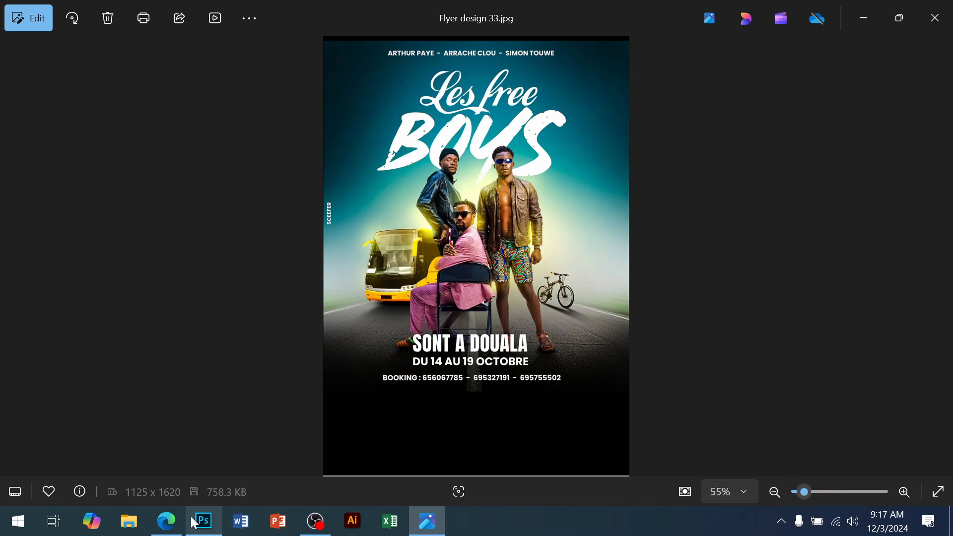
pyautogui.click(167, 521)
pyautogui.scroll(-5, 730, 346)
pyautogui.scroll(-3, 732, 348)
pyautogui.scroll(6, 736, 341)
pyautogui.scroll(-2, 754, 352)
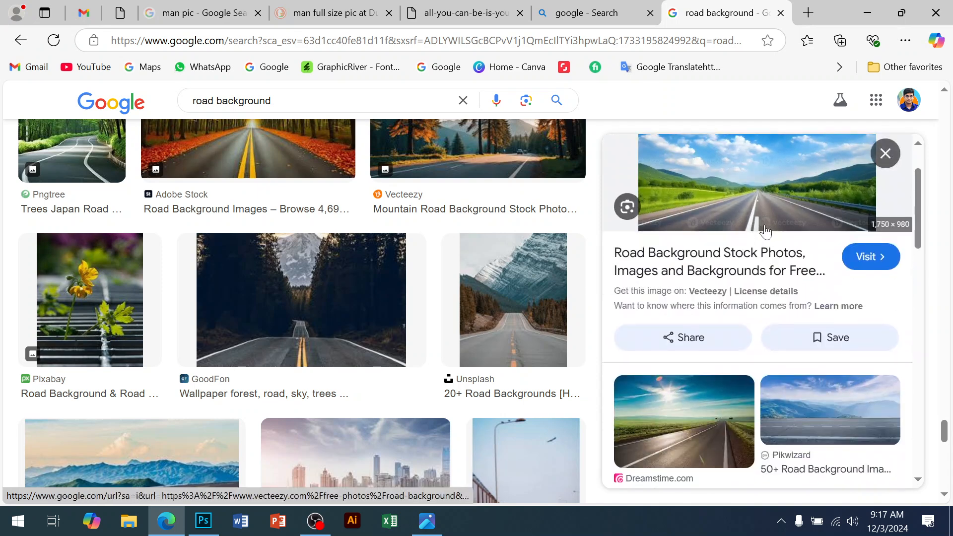
# Step: Copy the previewed road image and paste it into the flyer as a new layer above the background
pyautogui.rightClick(760, 185)
pyautogui.click(600, 294)
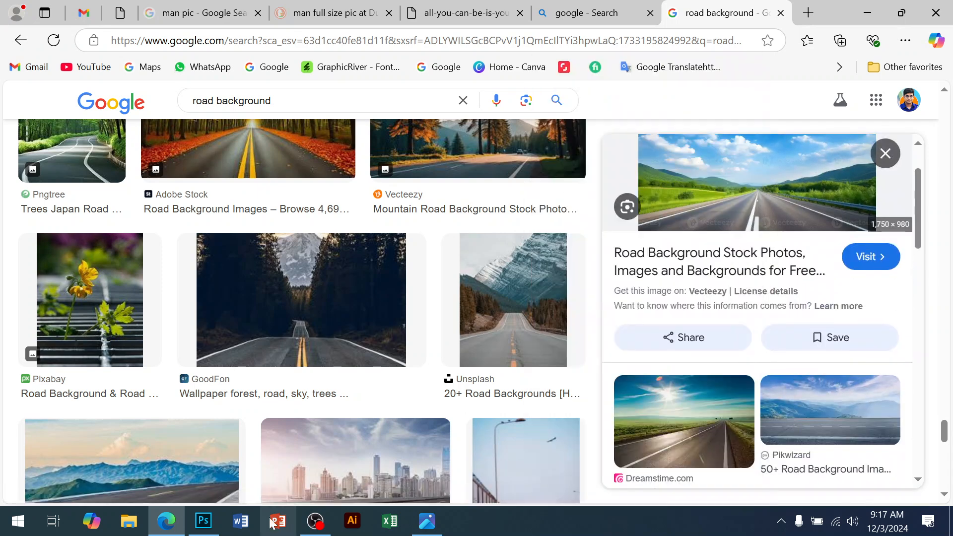
pyautogui.click(203, 521)
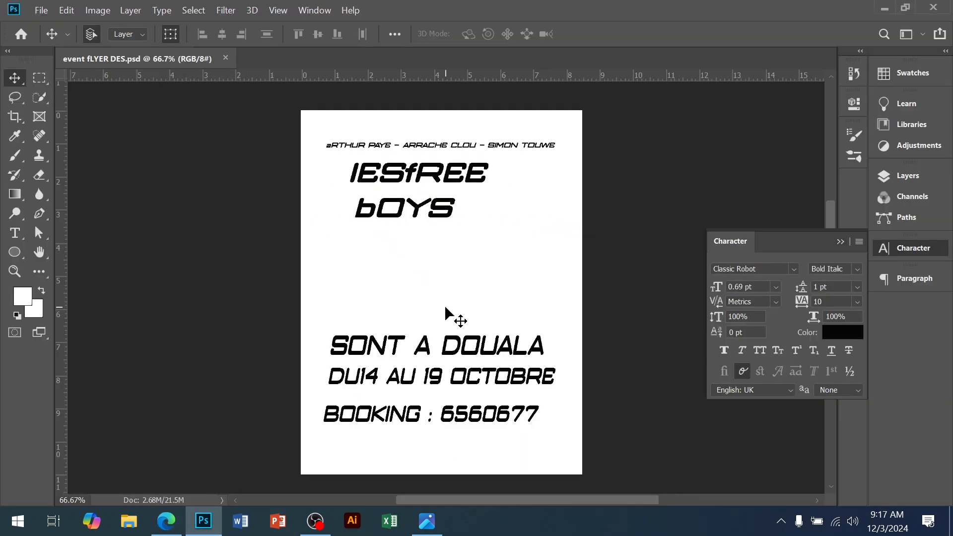
pyautogui.click(900, 253)
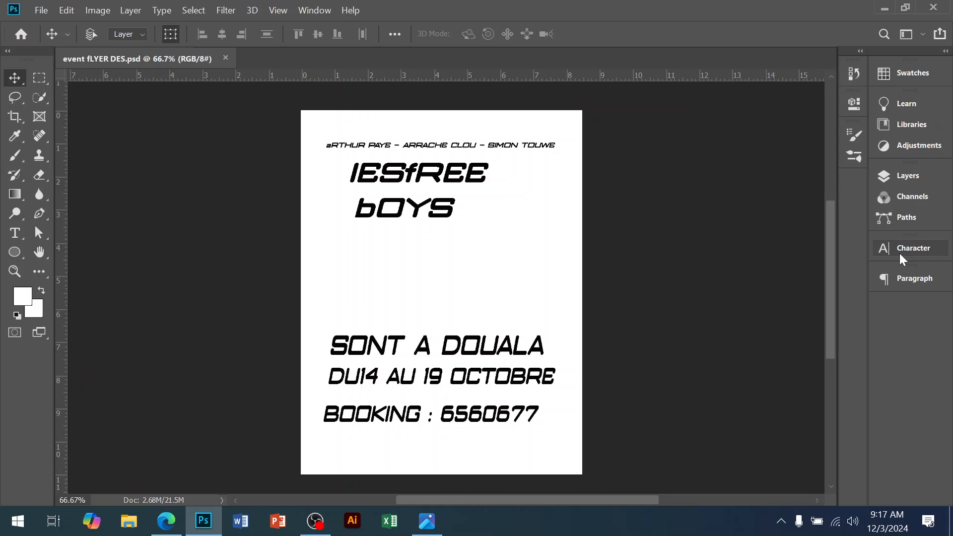
pyautogui.click(893, 216)
pyautogui.click(904, 178)
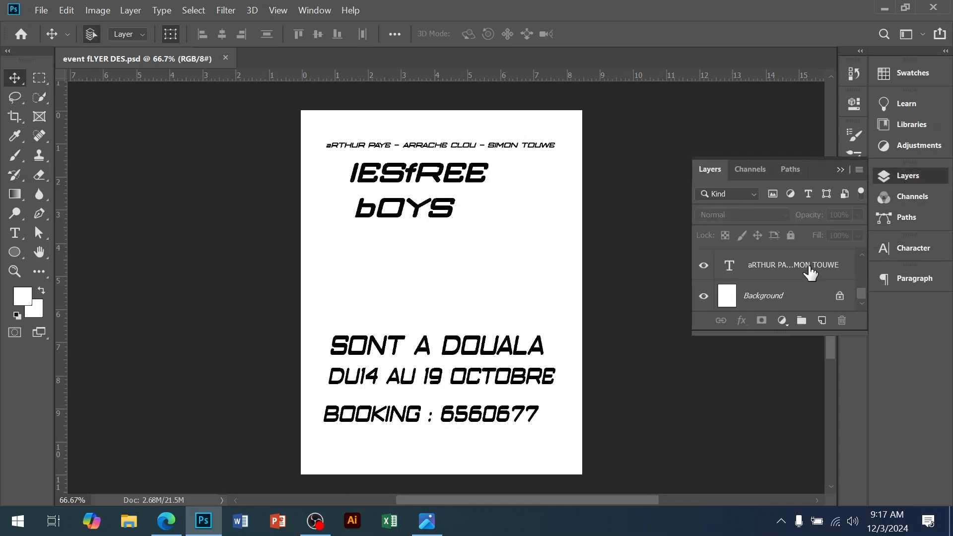
pyautogui.click(787, 297)
pyautogui.hotkey('ctrl', 'v')
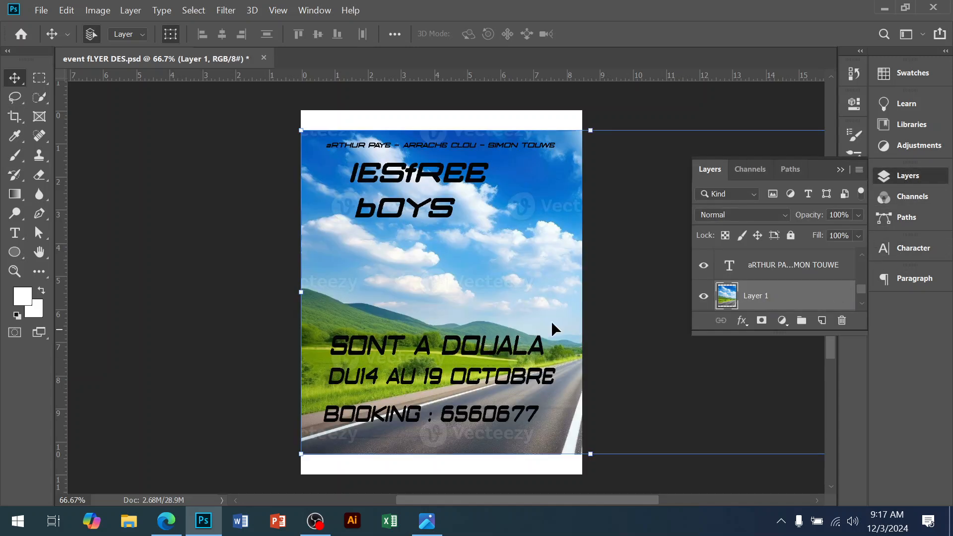
# Step: Resize the pasted road image from its corner handle and shift it to the left on the page
pyautogui.moveTo(591, 135); pyautogui.dragTo(550, 245)
pyautogui.moveTo(538, 303); pyautogui.dragTo(378, 317)
pyautogui.hotkey('alt', 'Tab')
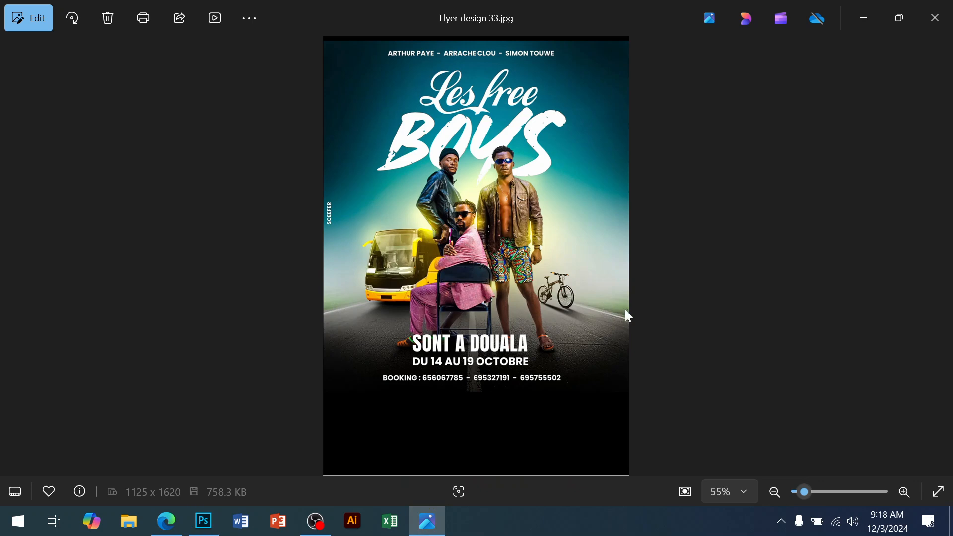
# Step: Stretch the road image upward so it fills the upper part of the flyer, and commit the transform
pyautogui.click(204, 521)
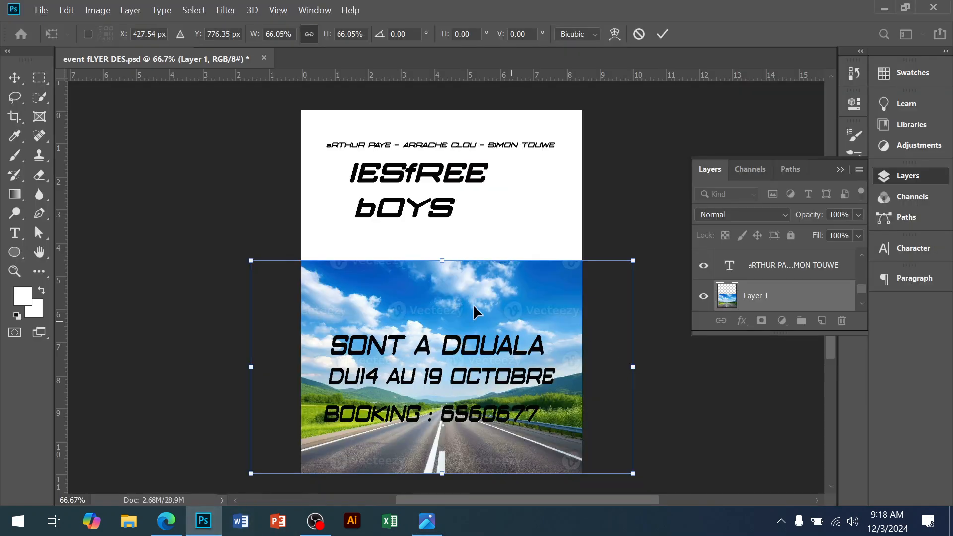
pyautogui.moveTo(444, 264)
pyautogui.mouseDown()
pyautogui.moveTo(443, 303)
pyautogui.moveTo(440, 251)
pyautogui.moveTo(442, 285)
pyautogui.moveTo(443, 276)
pyautogui.mouseUp()
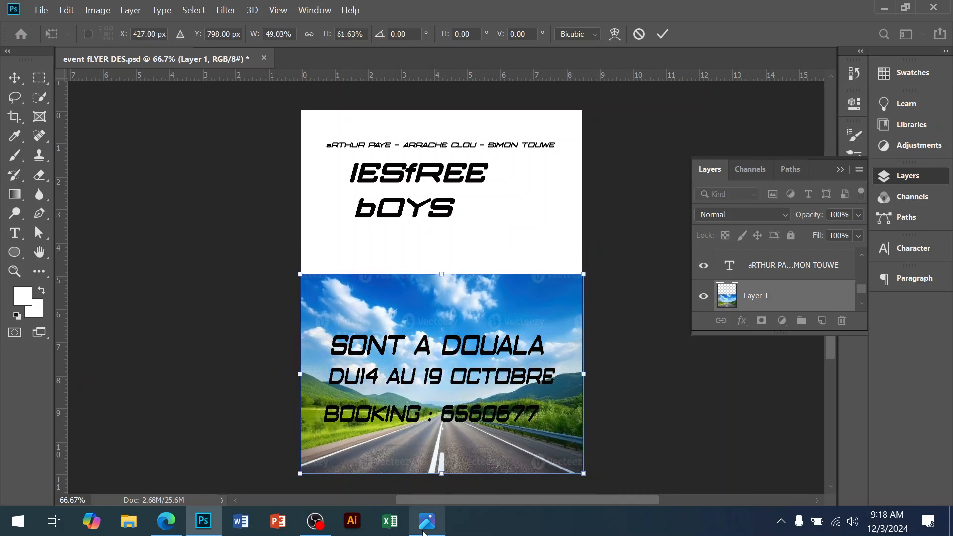
pyautogui.click(425, 527)
pyautogui.click(423, 530)
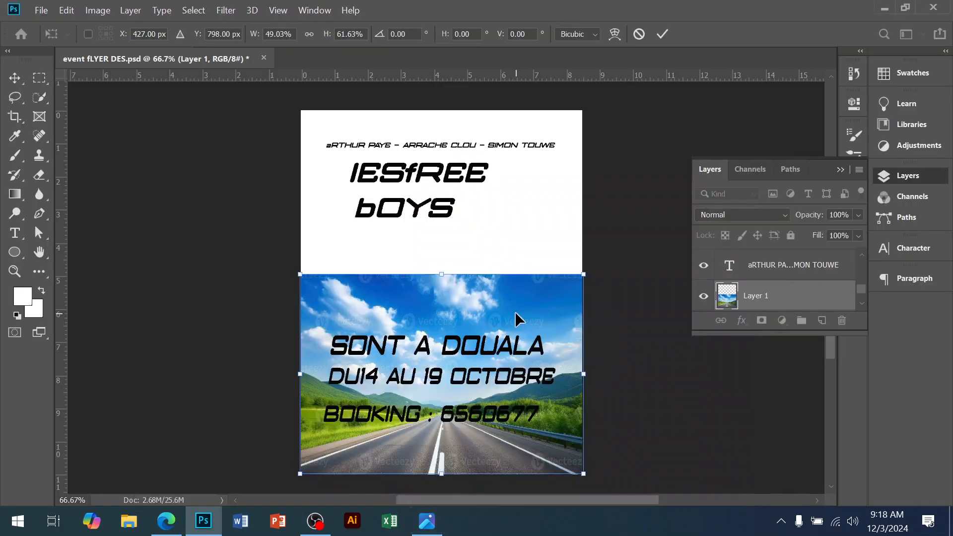
pyautogui.click(425, 530)
pyautogui.click(425, 529)
pyautogui.moveTo(514, 309); pyautogui.dragTo(507, 255)
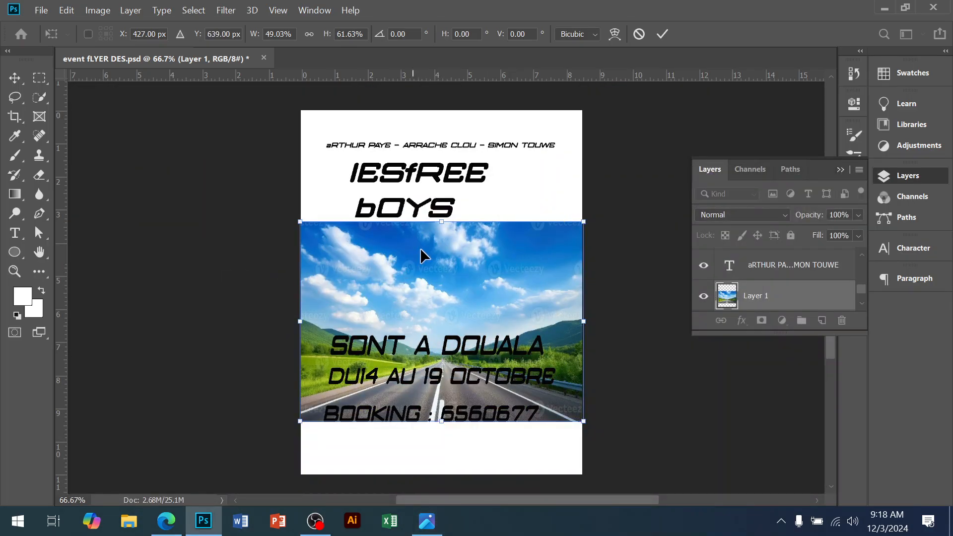
pyautogui.moveTo(442, 225); pyautogui.dragTo(442, 134)
pyautogui.moveTo(457, 249); pyautogui.dragTo(447, 227)
pyautogui.moveTo(432, 110); pyautogui.dragTo(437, 54)
pyautogui.hotkey('ctrl', '-')
pyautogui.moveTo(448, 431); pyautogui.dragTo(450, 336)
pyautogui.hotkey('ctrl', '-')
pyautogui.moveTo(430, 118); pyautogui.dragTo(428, 199)
pyautogui.press('Return')
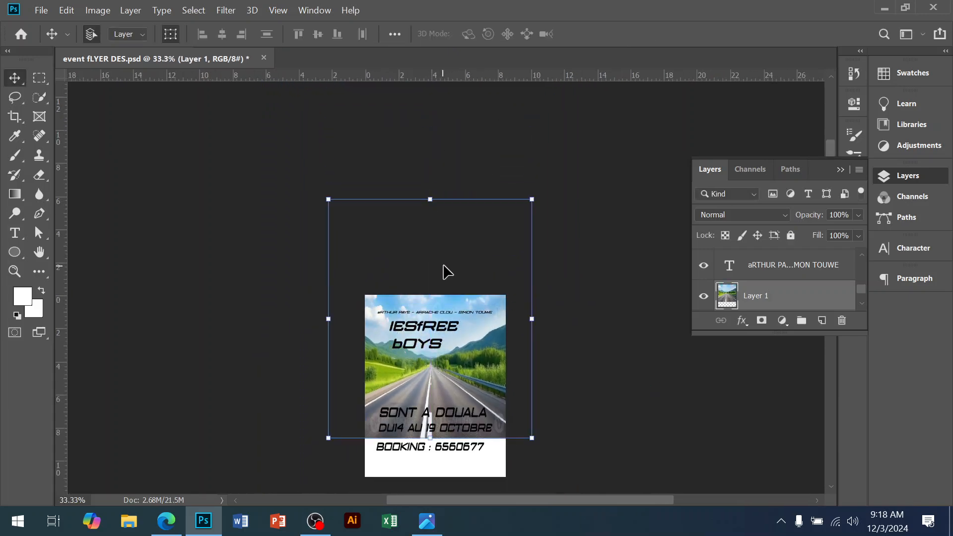
# Step: Move the road image so its top edge sits flush with the top of the flyer
pyautogui.click(448, 364)
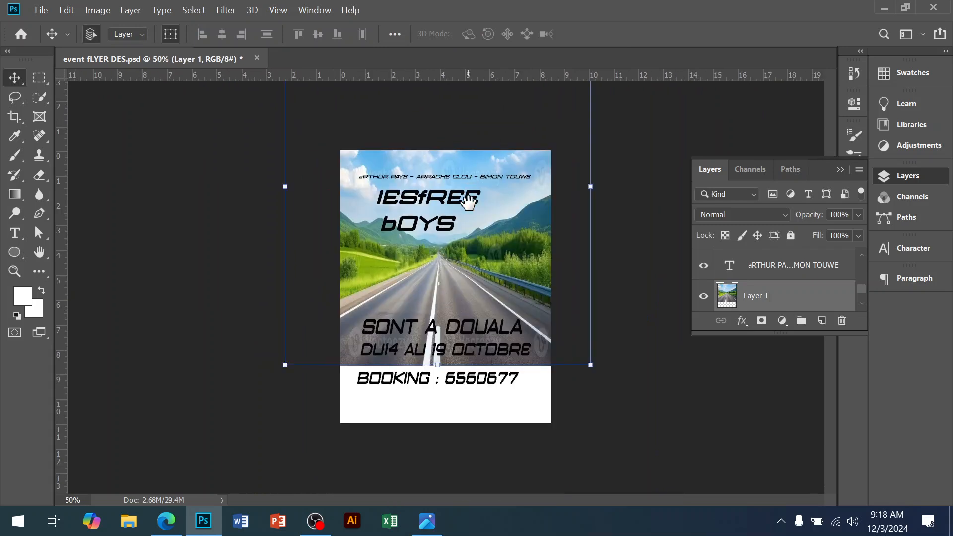
pyautogui.hotkey('ctrl', '-')
pyautogui.moveTo(440, 100); pyautogui.dragTo(438, 149)
pyautogui.press('Return')
pyautogui.hotkey('ctrl', '+')
pyautogui.hotkey('ctrl', '+')
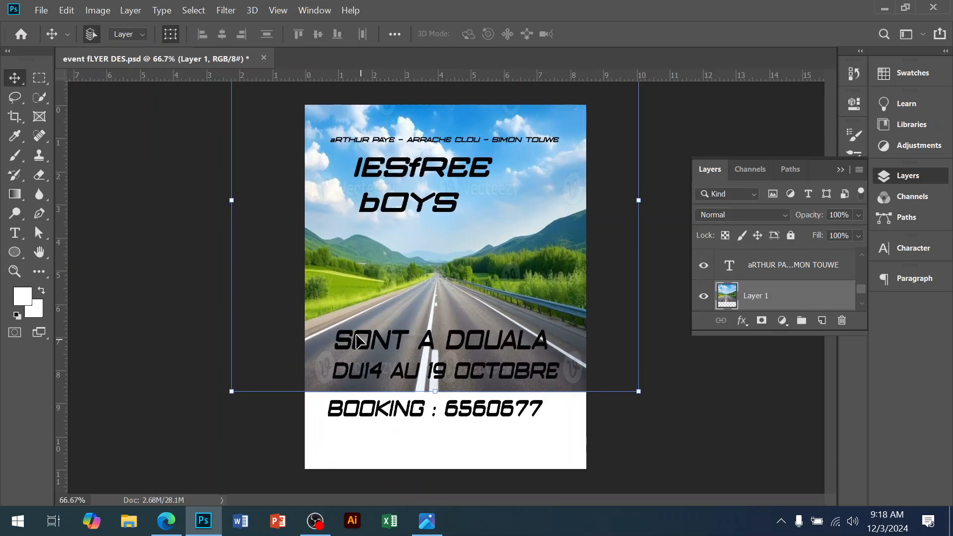
pyautogui.click(39, 213)
pyautogui.click(274, 321)
pyautogui.click(346, 292)
pyautogui.click(423, 269)
pyautogui.click(470, 270)
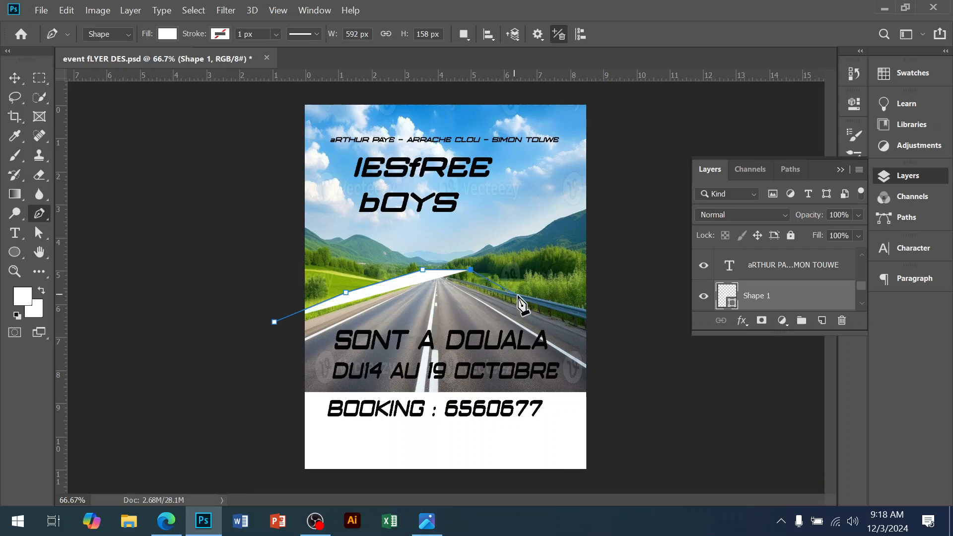
pyautogui.hotkey('ctrl', 'z')
pyautogui.hotkey('ctrl', 'z')
pyautogui.hotkey('ctrl', 'z')
pyautogui.hotkey('ctrl', 'z')
pyautogui.hotkey('ctrl', 'z')
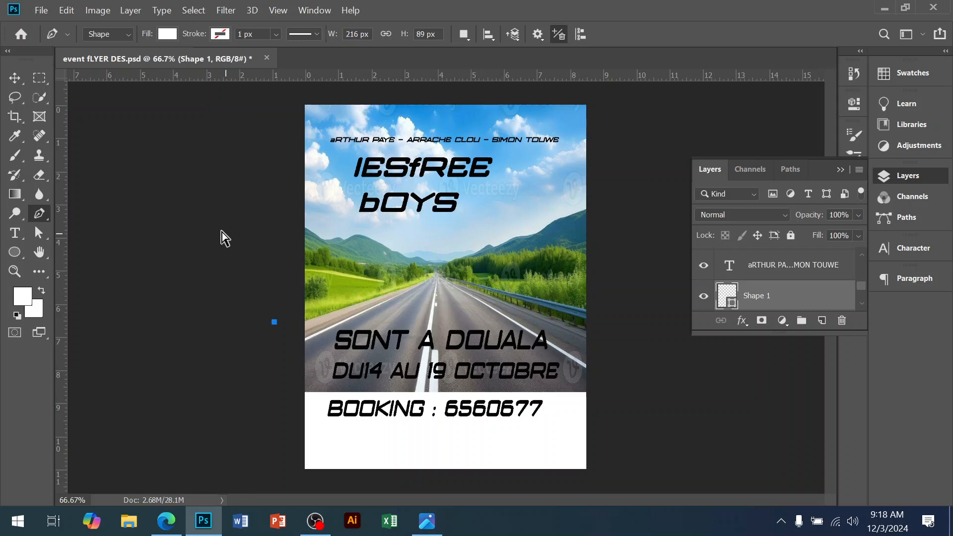
# Step: Switch the Pen tool to Path mode and outline the sky area above the road's horizon
pyautogui.click(115, 34)
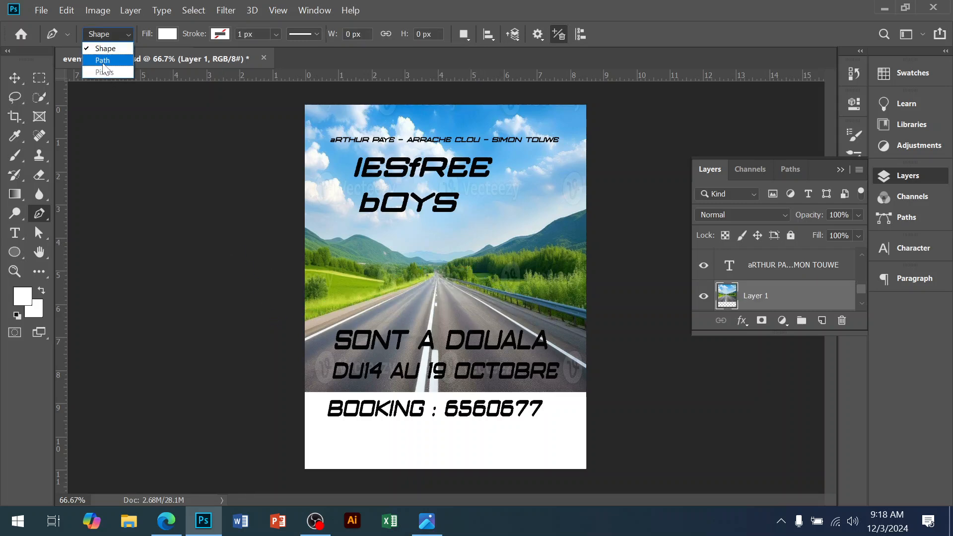
pyautogui.click(102, 55)
pyautogui.click(276, 325)
pyautogui.click(345, 298)
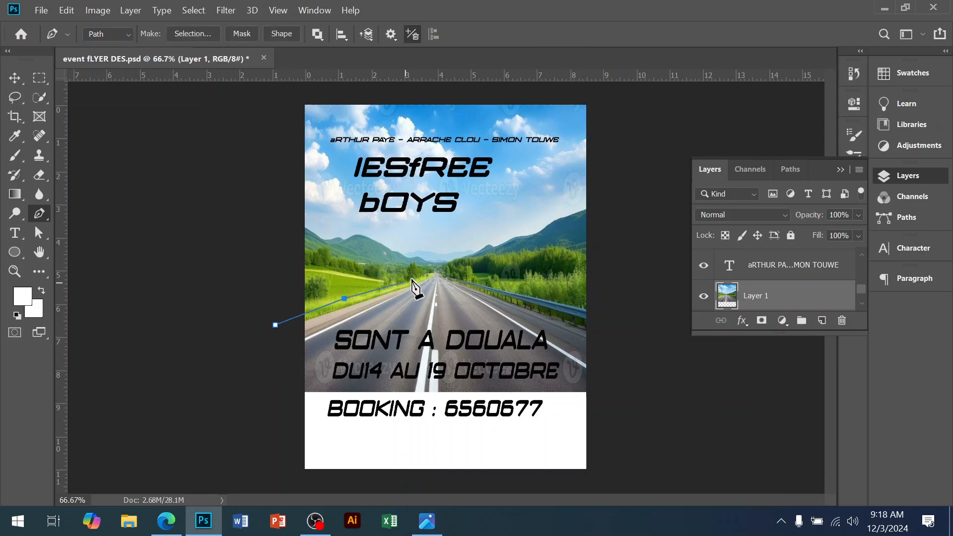
pyautogui.click(565, 300)
pyautogui.click(618, 305)
pyautogui.click(628, 197)
pyautogui.click(626, 98)
pyautogui.click(280, 97)
pyautogui.click(247, 151)
pyautogui.click(236, 235)
pyautogui.click(276, 325)
# Step: Convert the path to a selection with a 2 pixel feather, delete the sky from the road image, and deselect
pyautogui.rightClick(325, 298)
pyautogui.click(374, 232)
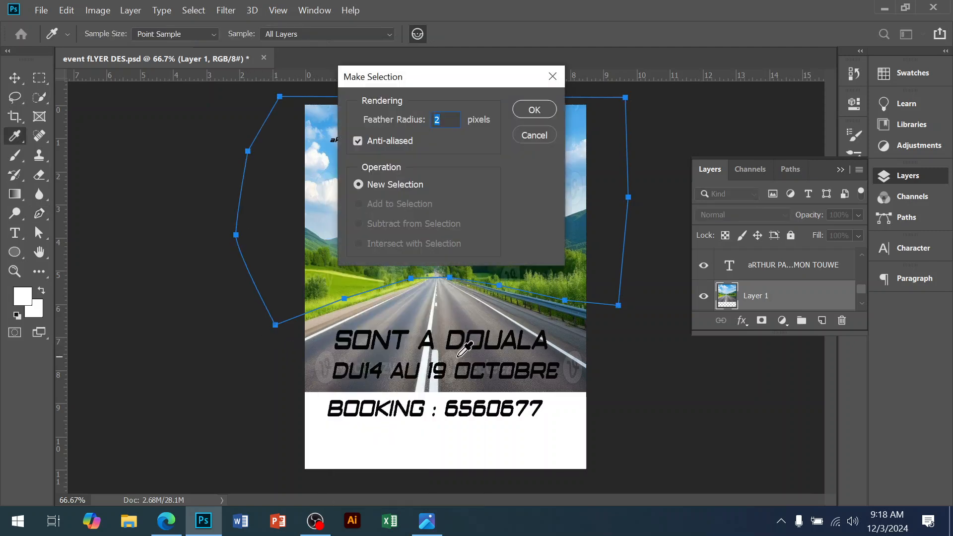
pyautogui.press('Return')
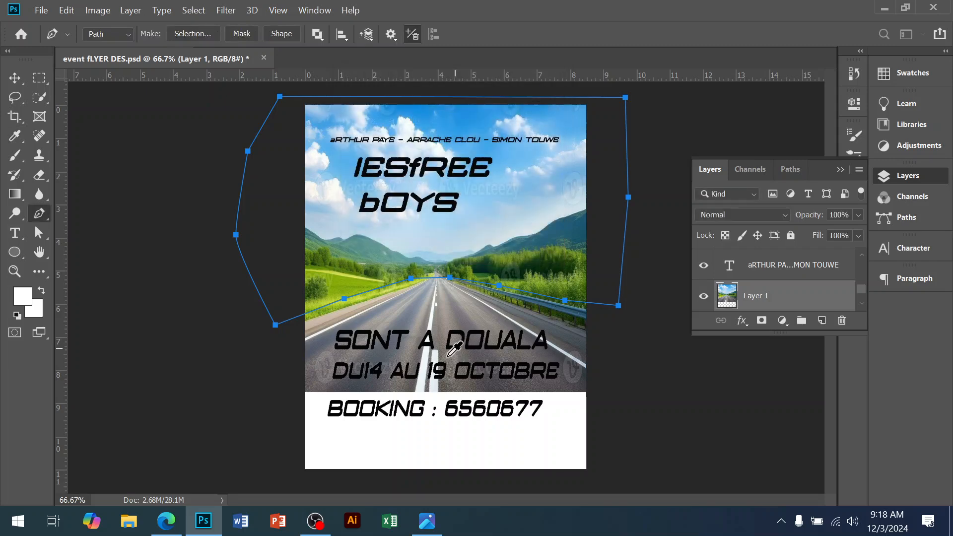
pyautogui.press('Delete')
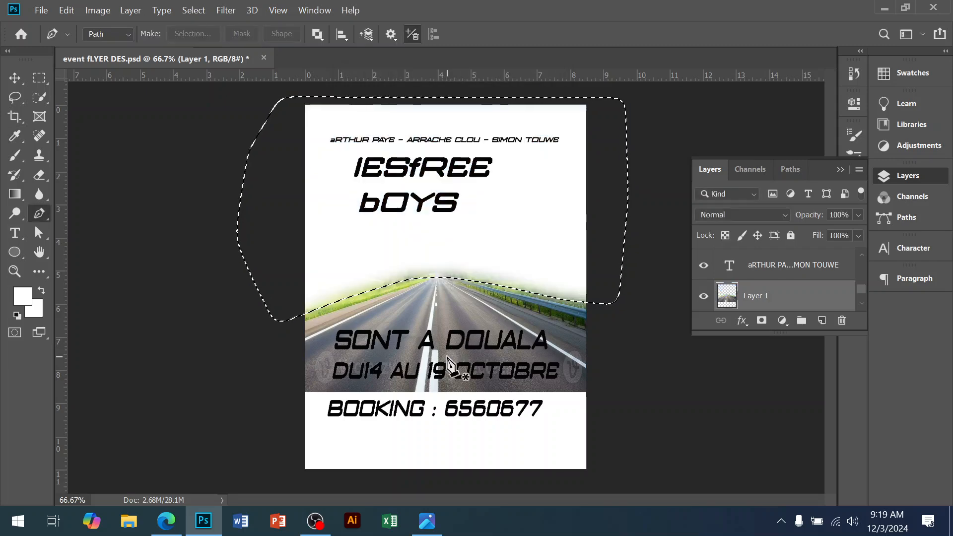
pyautogui.hotkey('ctrl', 'd')
# Step: Compare with the reference flyer, then add a Gradient Fill layer above the Background and open its gradient editor
pyautogui.click(427, 521)
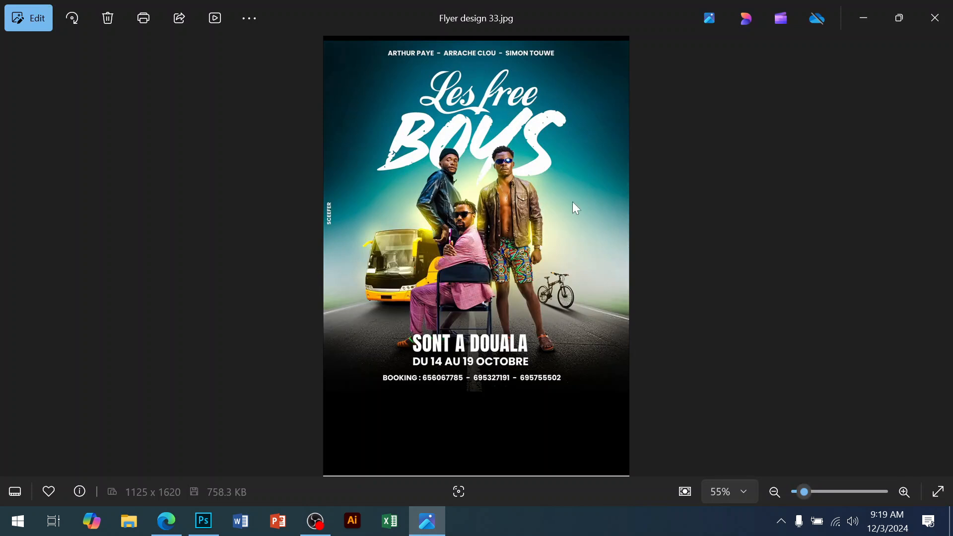
pyautogui.click(203, 521)
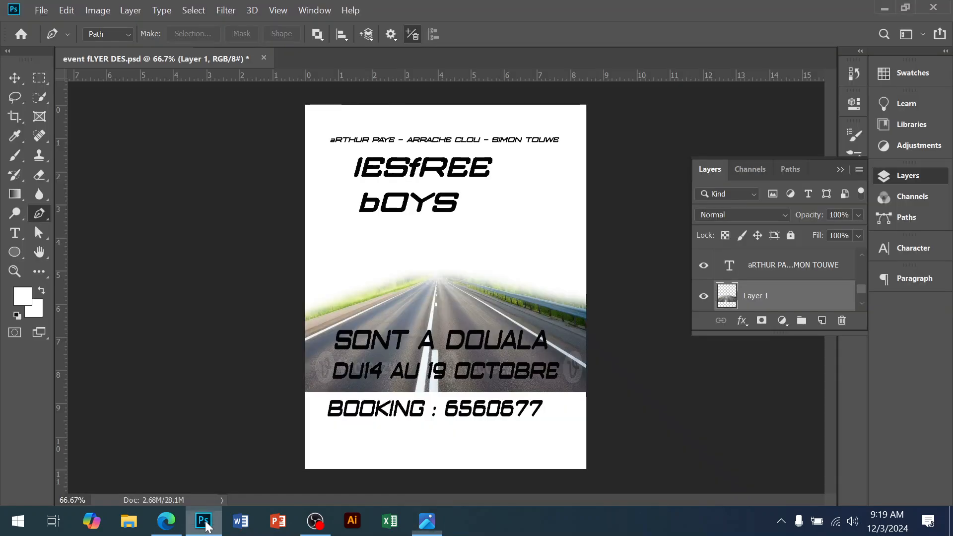
pyautogui.scroll(-1, 781, 298)
pyautogui.click(798, 302)
pyautogui.click(784, 322)
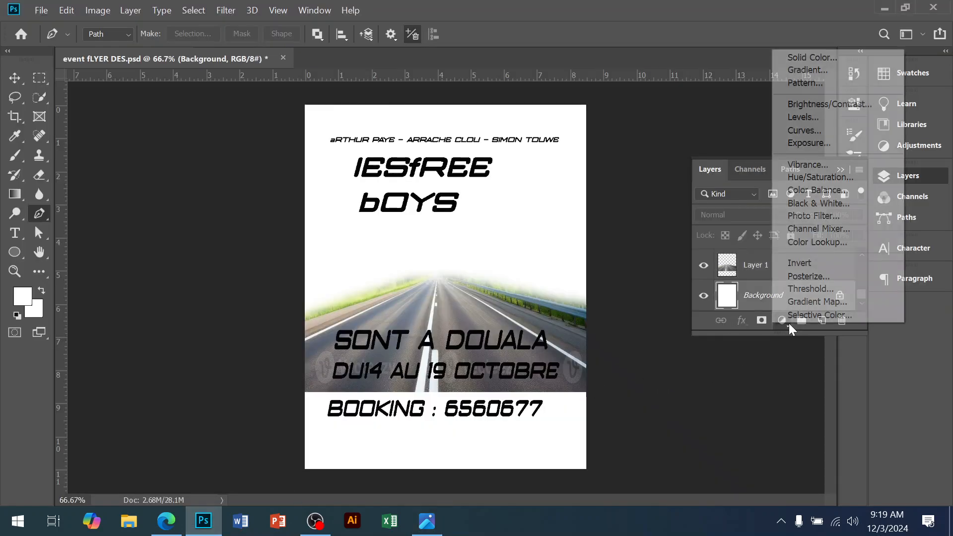
pyautogui.click(809, 72)
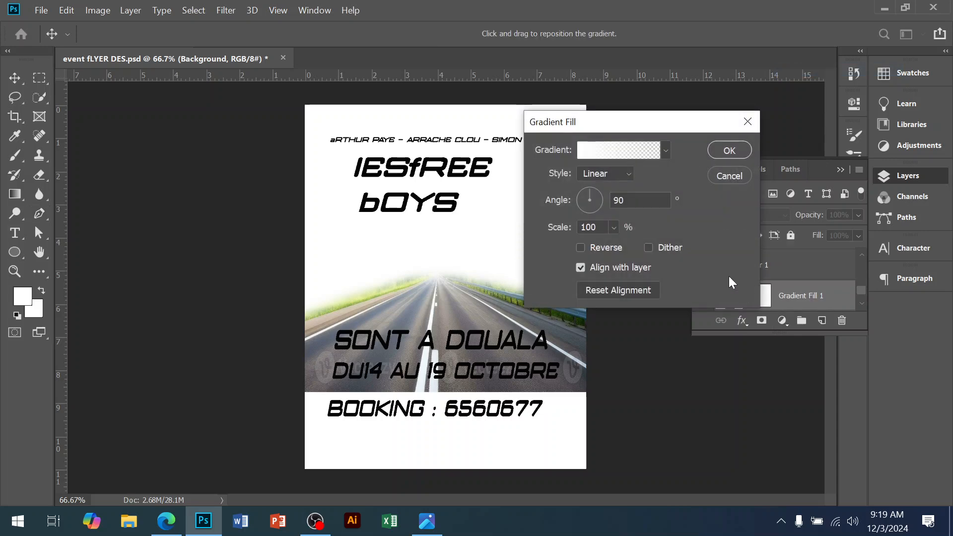
pyautogui.click(631, 152)
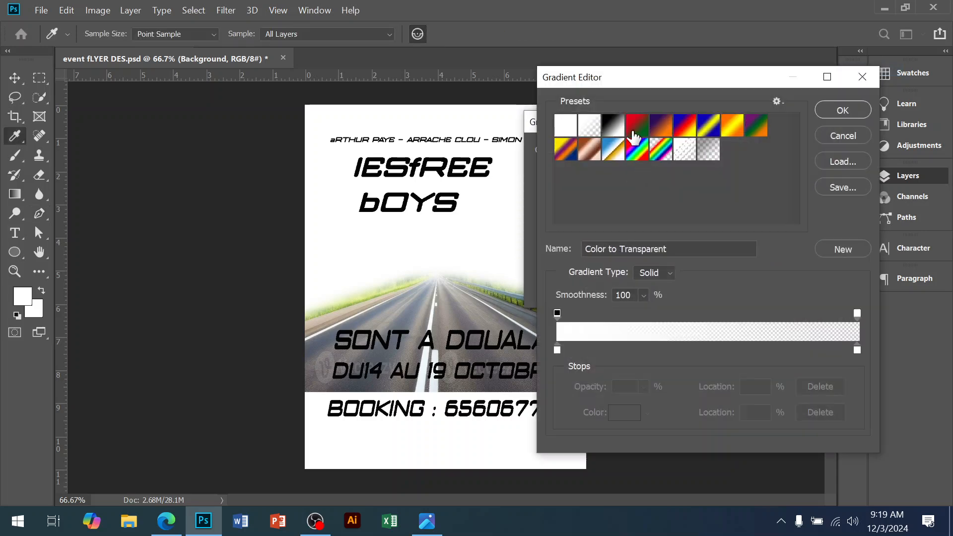
# Step: Set the gradient to run from dark navy 02023d to bright cyan
pyautogui.click(619, 133)
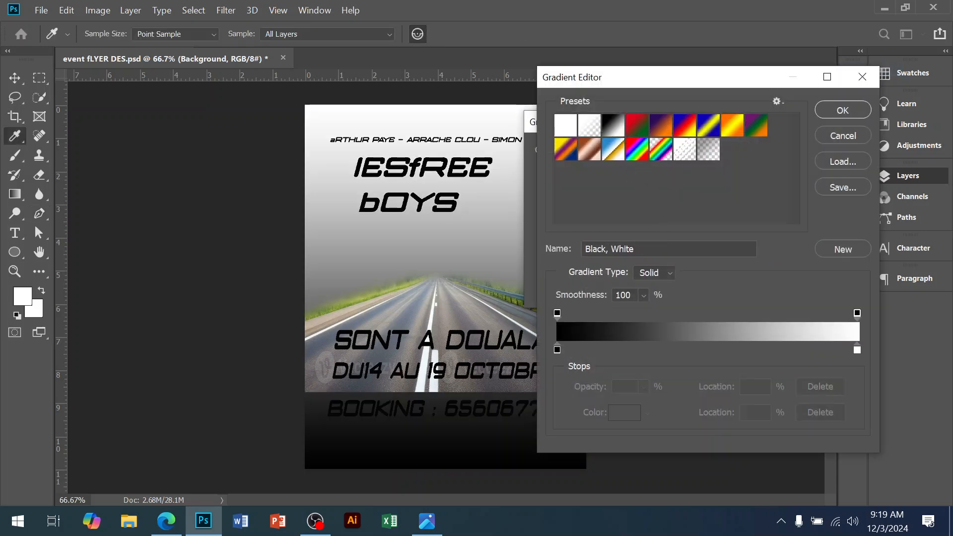
pyautogui.doubleClick(557, 349)
pyautogui.click(737, 254)
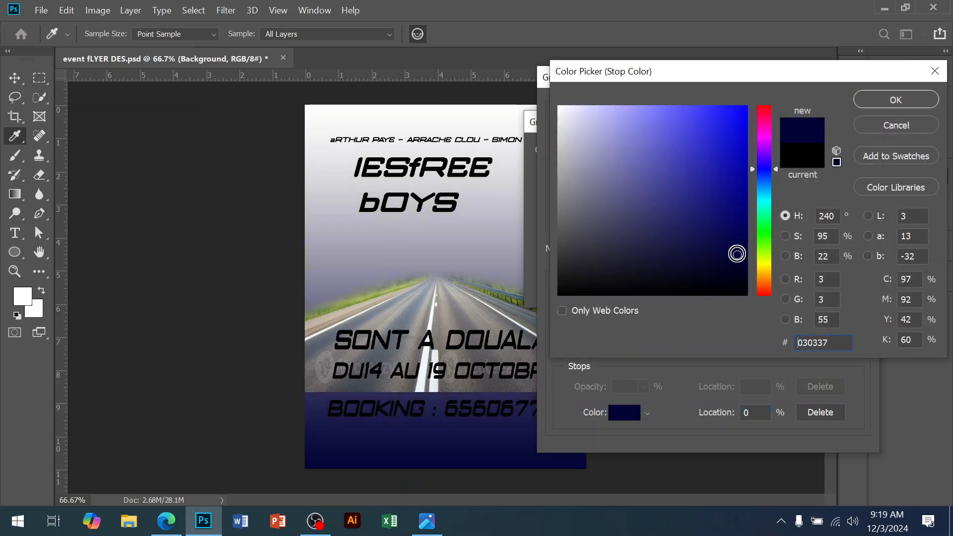
pyautogui.click(740, 250)
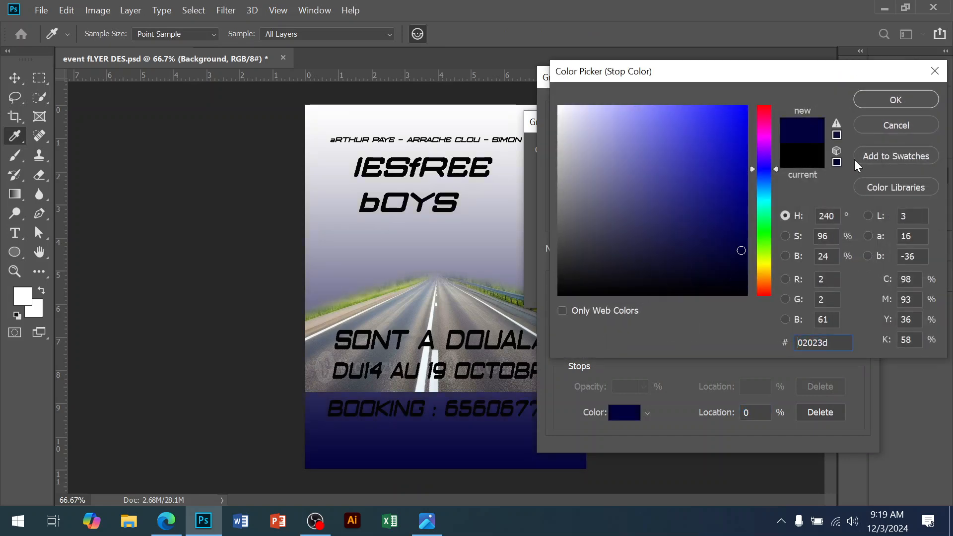
pyautogui.click(870, 103)
pyautogui.doubleClick(855, 351)
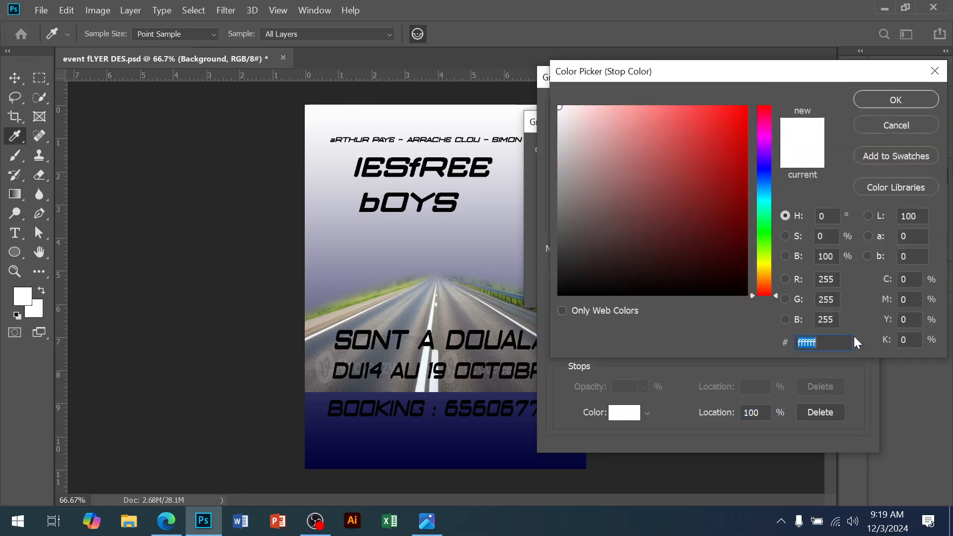
pyautogui.click(764, 196)
pyautogui.click(740, 110)
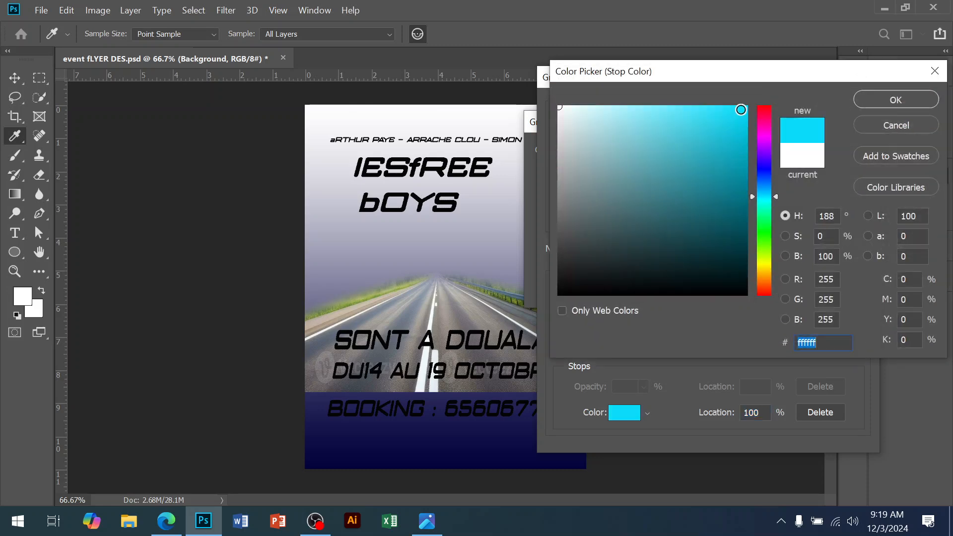
pyautogui.click(865, 98)
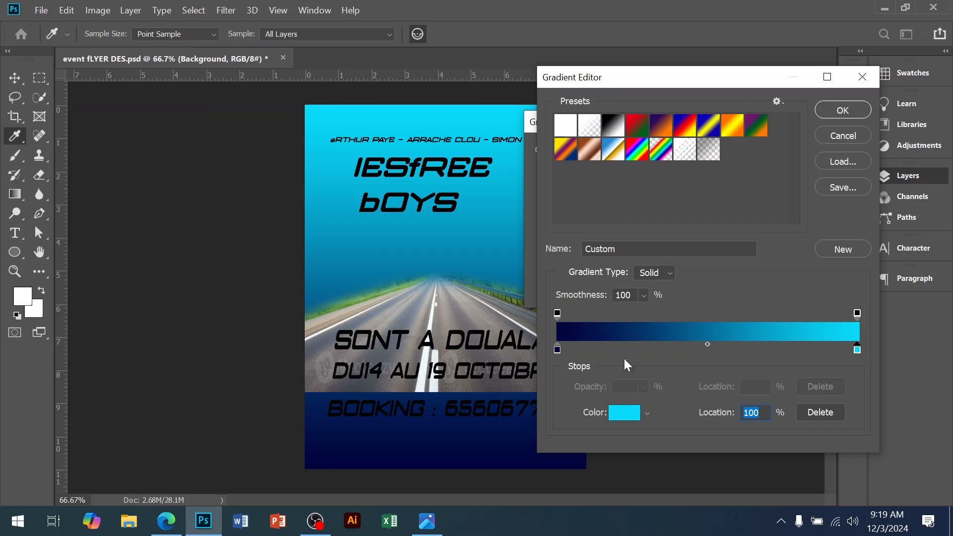
pyautogui.click(838, 113)
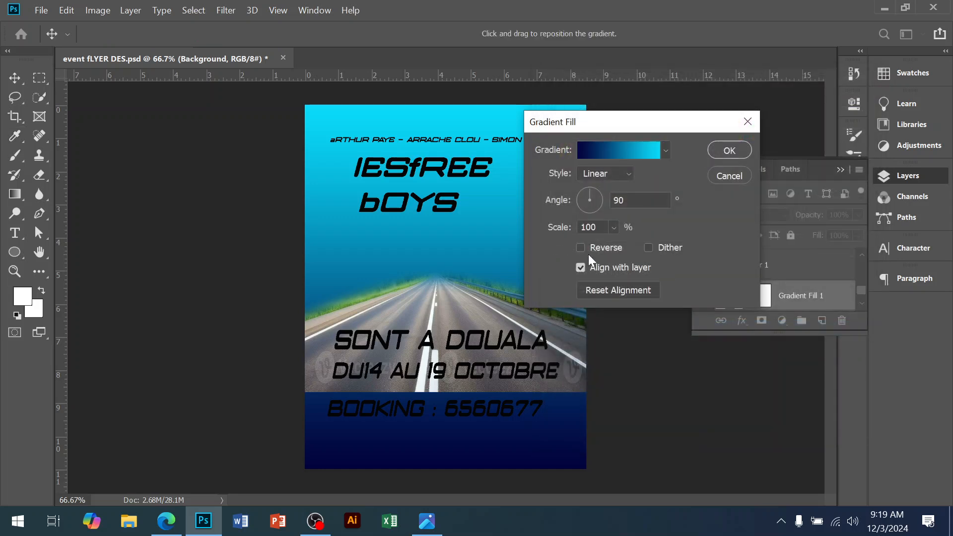
# Step: Switch the gradient fill to Radial and recolour it from bright cyan at the centre to deep blue at the edge
pyautogui.click(604, 174)
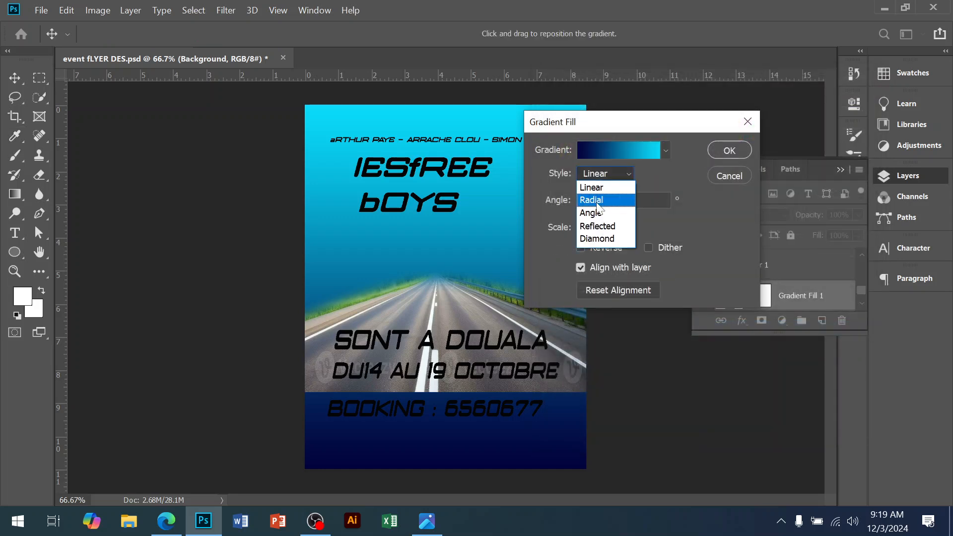
pyautogui.click(593, 200)
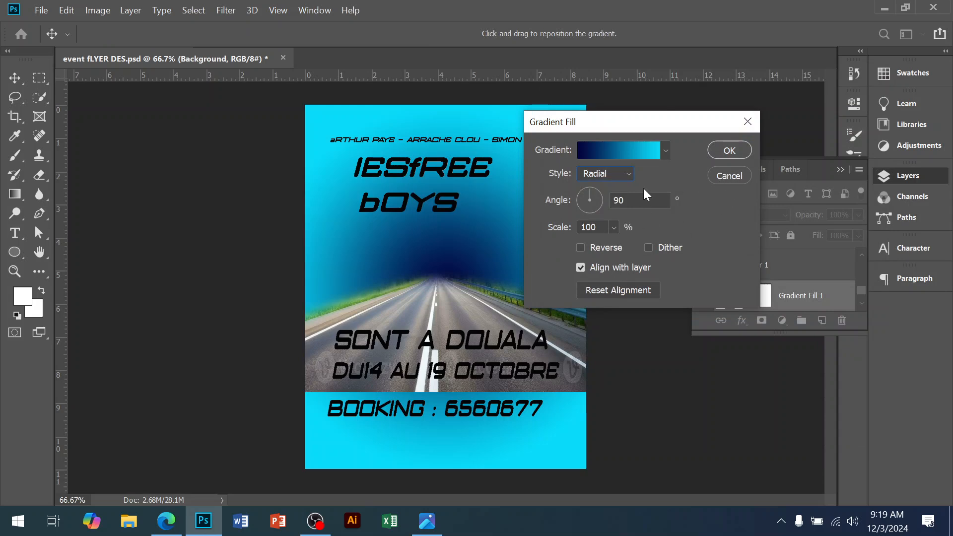
pyautogui.click(619, 145)
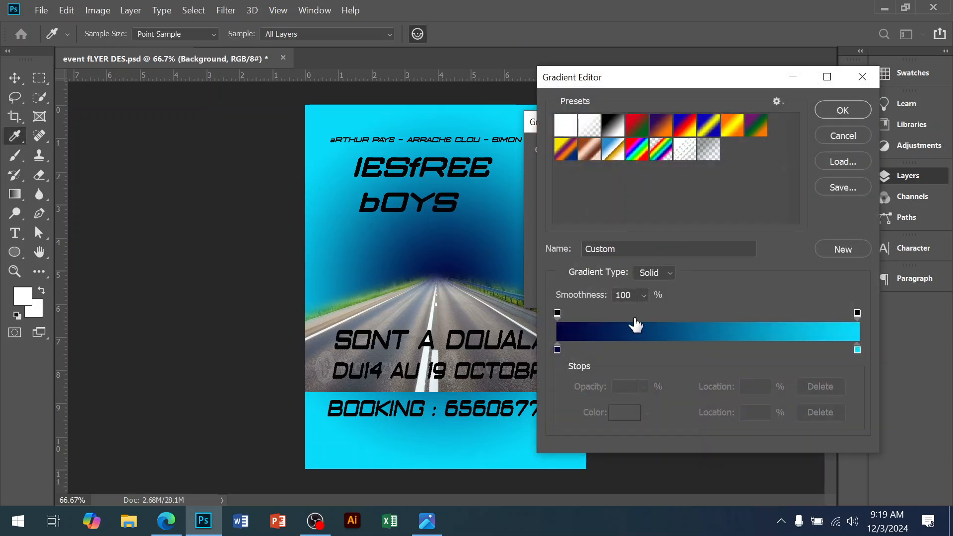
pyautogui.doubleClick(557, 350)
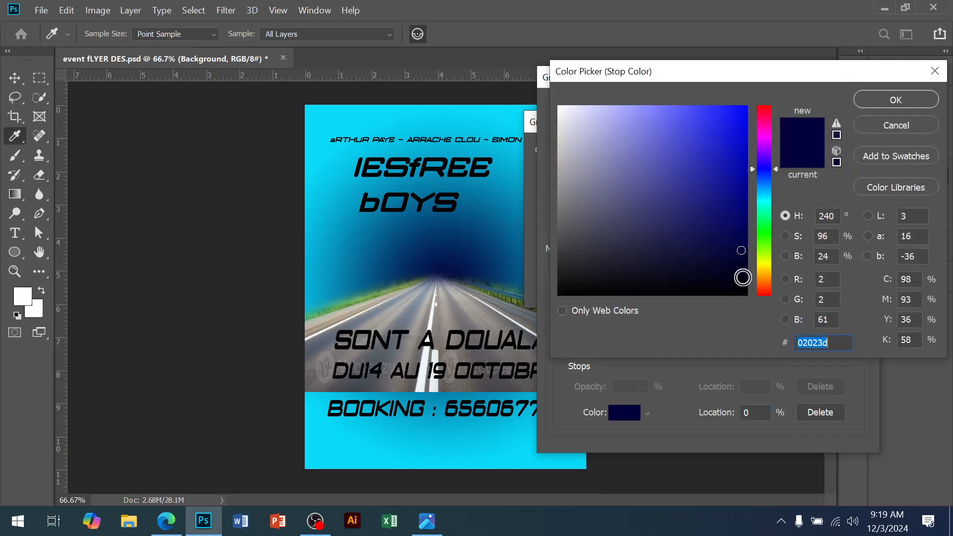
pyautogui.click(764, 194)
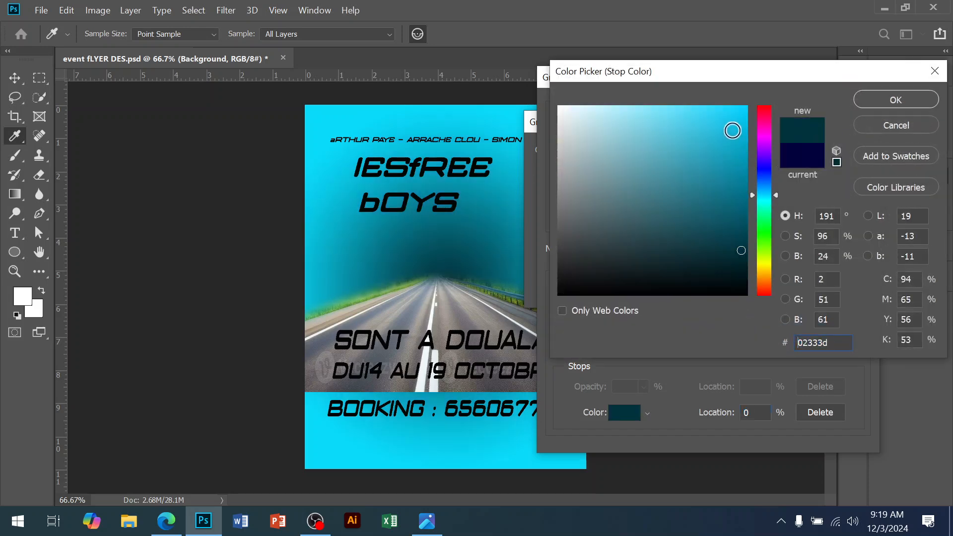
pyautogui.click(740, 106)
pyautogui.press('Return')
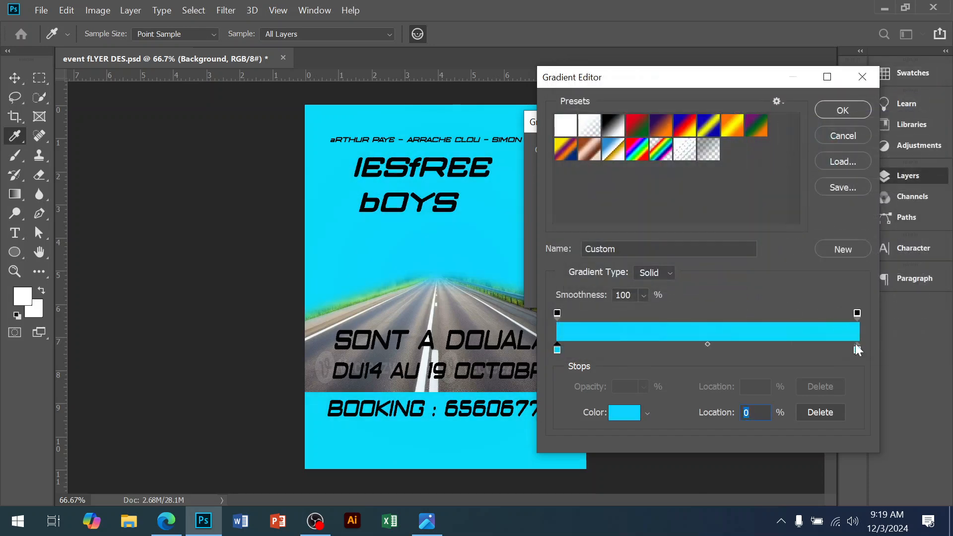
pyautogui.doubleClick(857, 351)
pyautogui.moveTo(763, 201); pyautogui.dragTo(763, 178)
pyautogui.moveTo(737, 164); pyautogui.dragTo(737, 193)
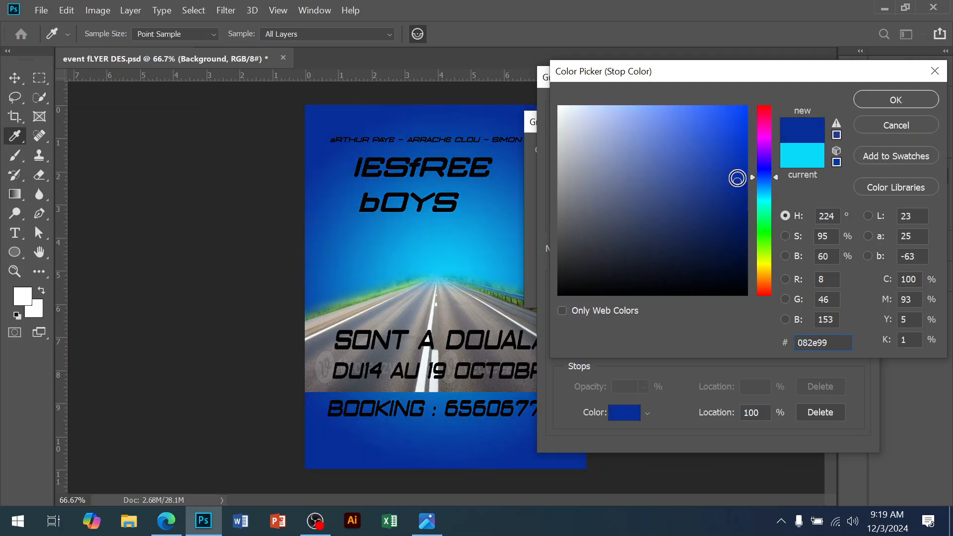
pyautogui.moveTo(739, 184); pyautogui.dragTo(741, 217)
pyautogui.click(886, 101)
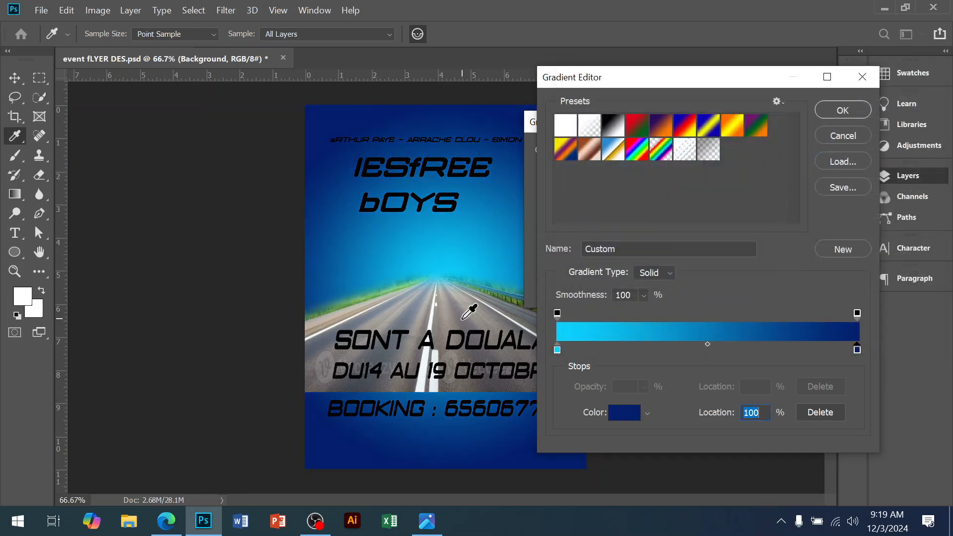
pyautogui.click(843, 110)
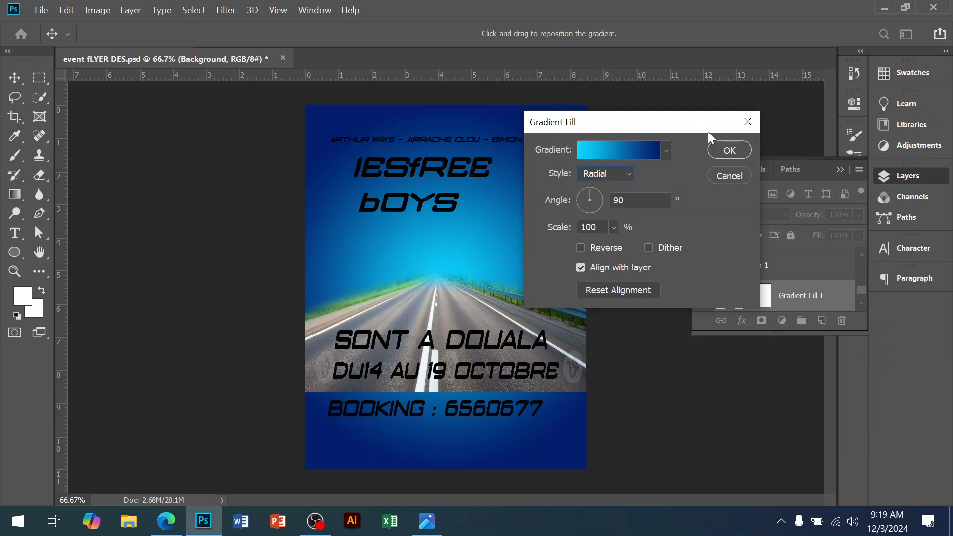
# Step: Confirm the gradient fill, then draw a rectangle about 998 × 366 px across the lower part of the flyer
pyautogui.click(729, 150)
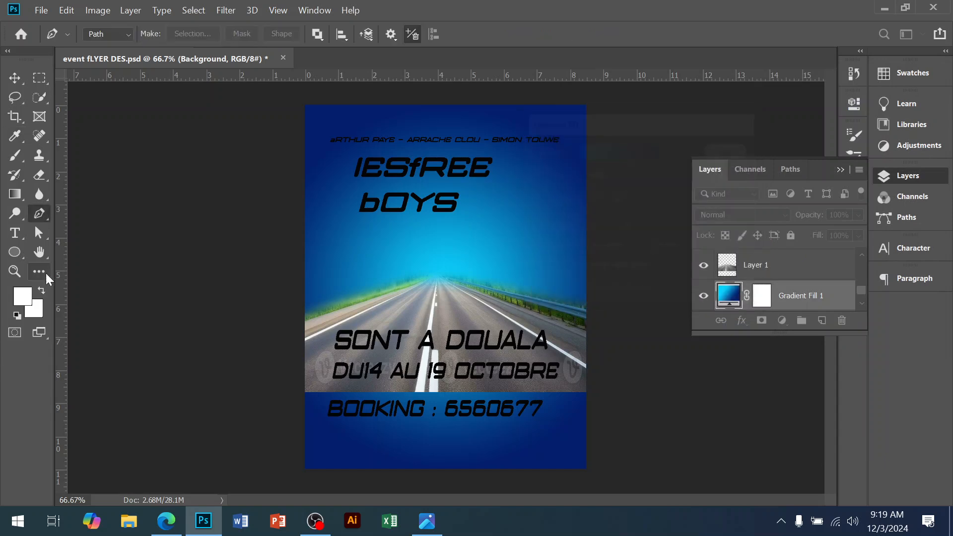
pyautogui.press('u')
pyautogui.rightClick(17, 253)
pyautogui.click(70, 251)
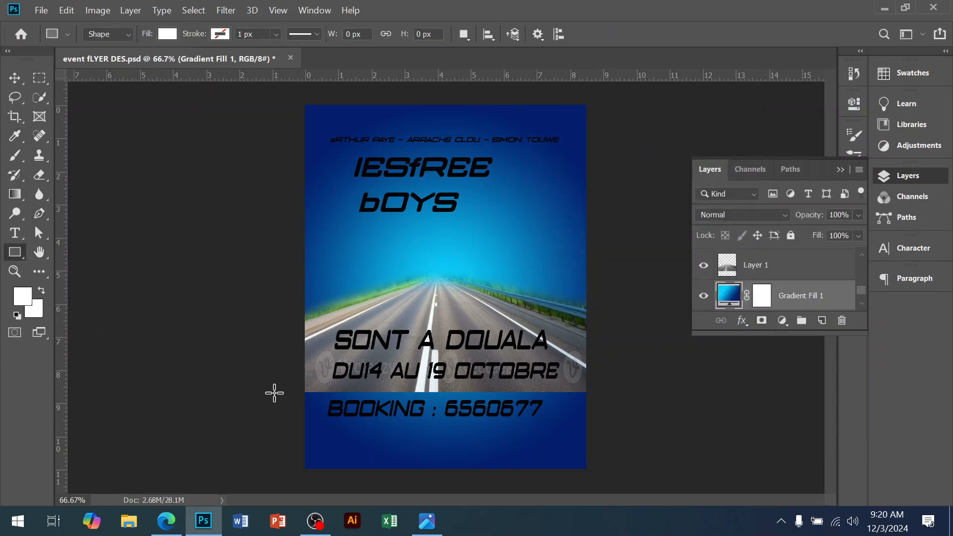
pyautogui.moveTo(274, 356); pyautogui.dragTo(605, 475)
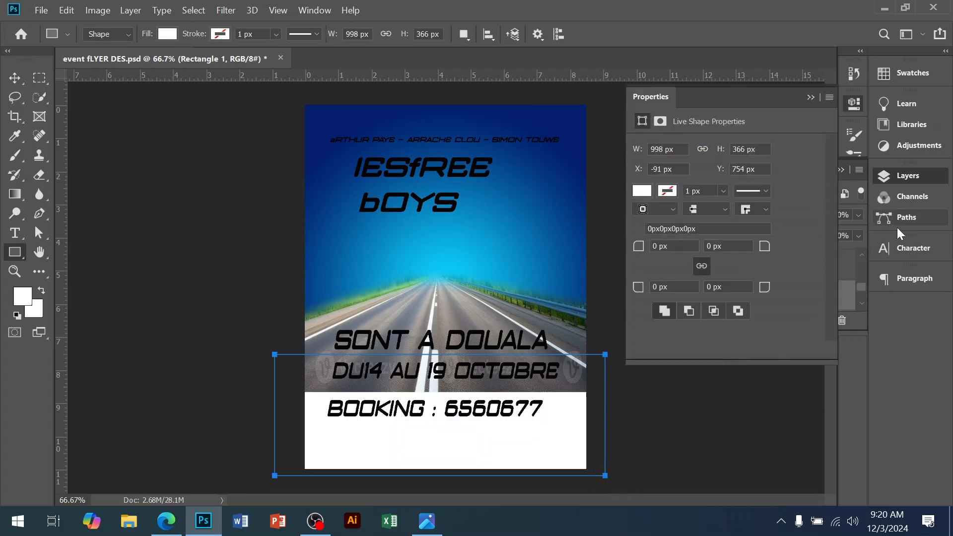
# Step: Fill the new rectangle with black, 000000
pyautogui.click(899, 174)
pyautogui.scroll(-5, 760, 284)
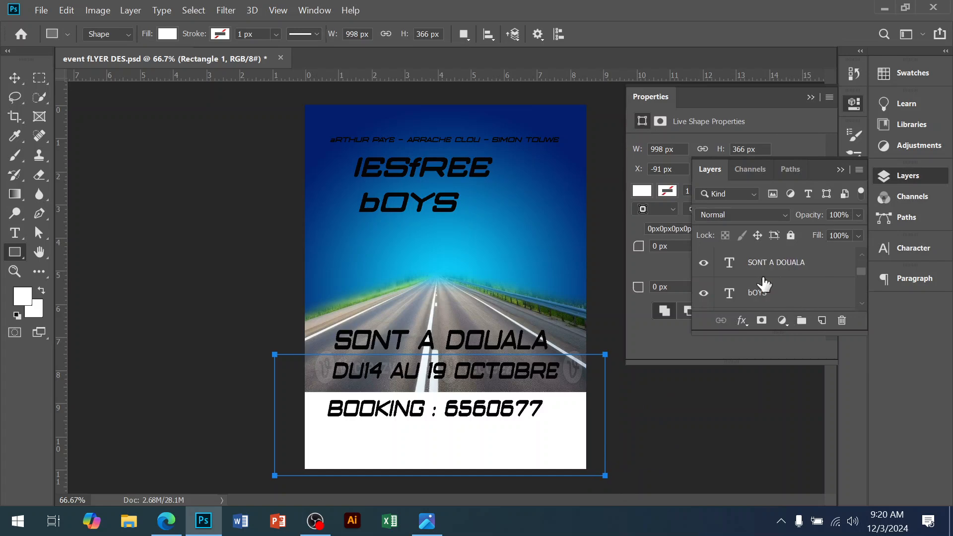
pyautogui.scroll(1, 767, 292)
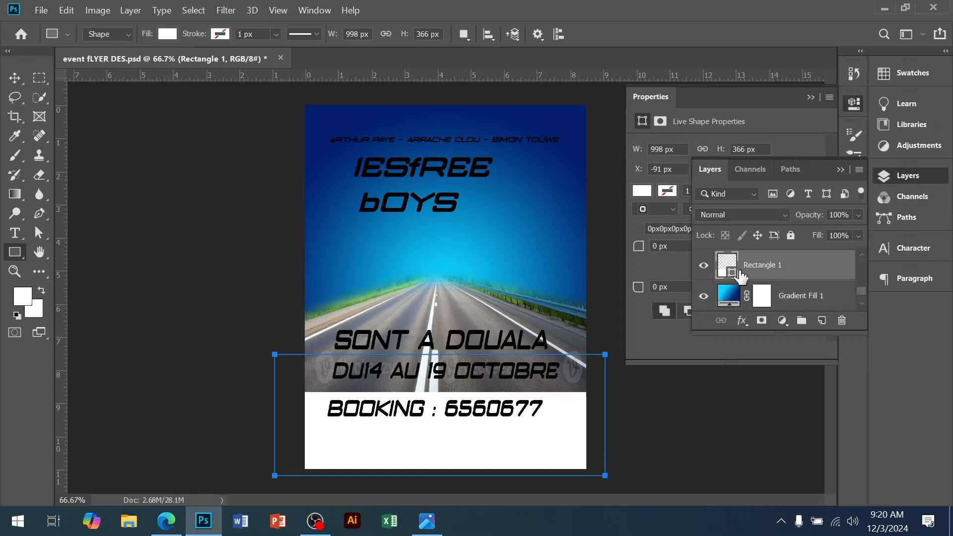
pyautogui.doubleClick(729, 264)
pyautogui.write('000000')
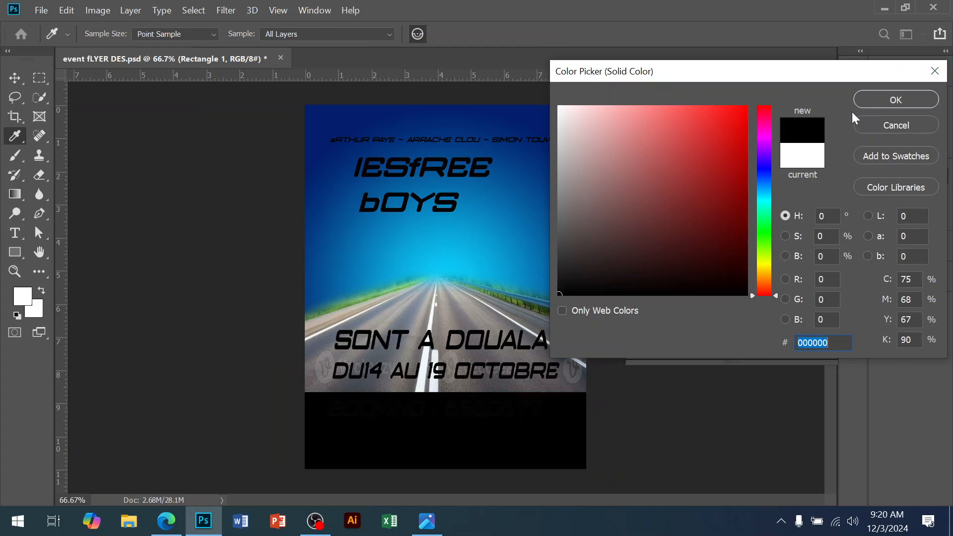
pyautogui.click(862, 103)
# Step: Check the reference flyer, then extend the black rectangle's top edge upward to about 478 px tall
pyautogui.click(427, 521)
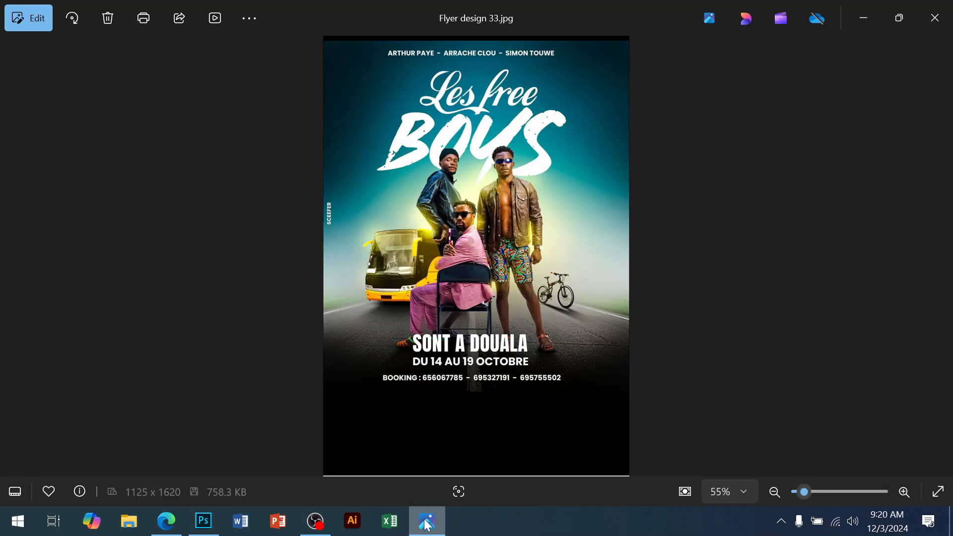
pyautogui.click(427, 521)
pyautogui.click(15, 78)
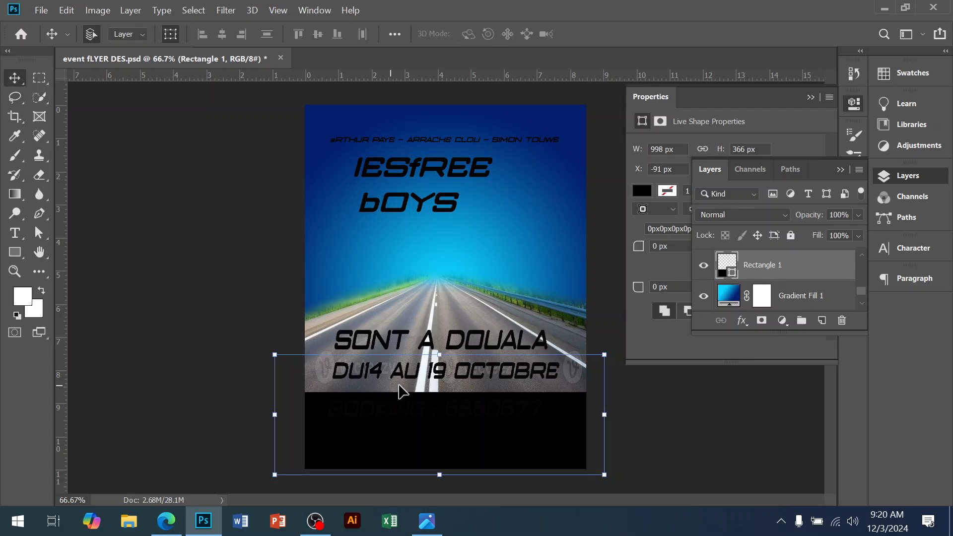
pyautogui.moveTo(442, 329); pyautogui.dragTo(441, 317)
pyautogui.press('Return')
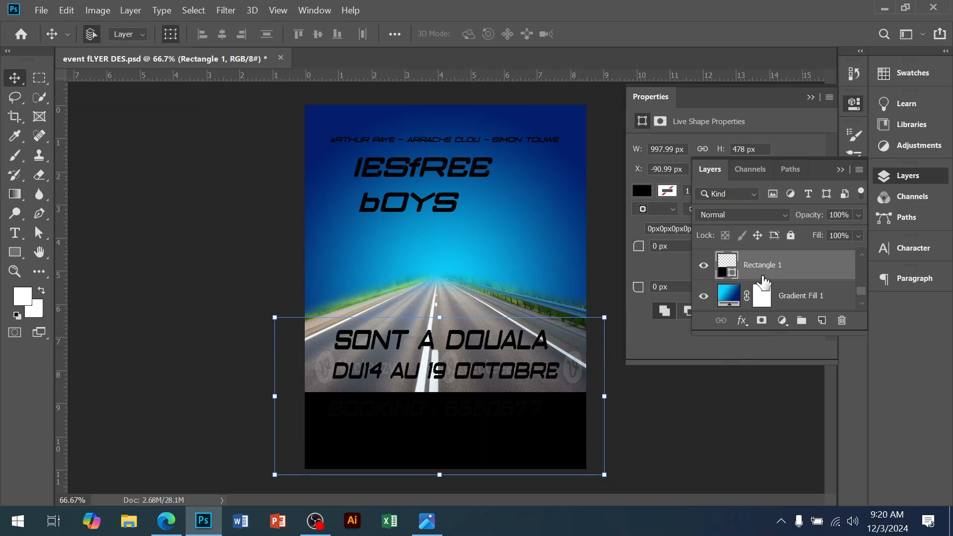
# Step: Reorder the layers so the road image sits above the black rectangle and the gradient fill
pyautogui.scroll(5, 763, 283)
pyautogui.scroll(-4, 790, 286)
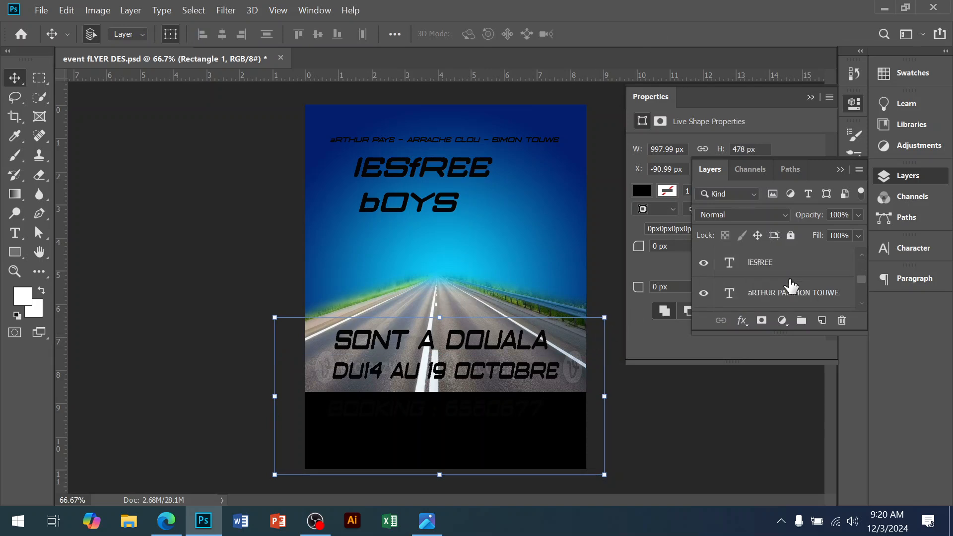
pyautogui.click(787, 296)
pyautogui.hotkey('ctrl', 'shift', '[')
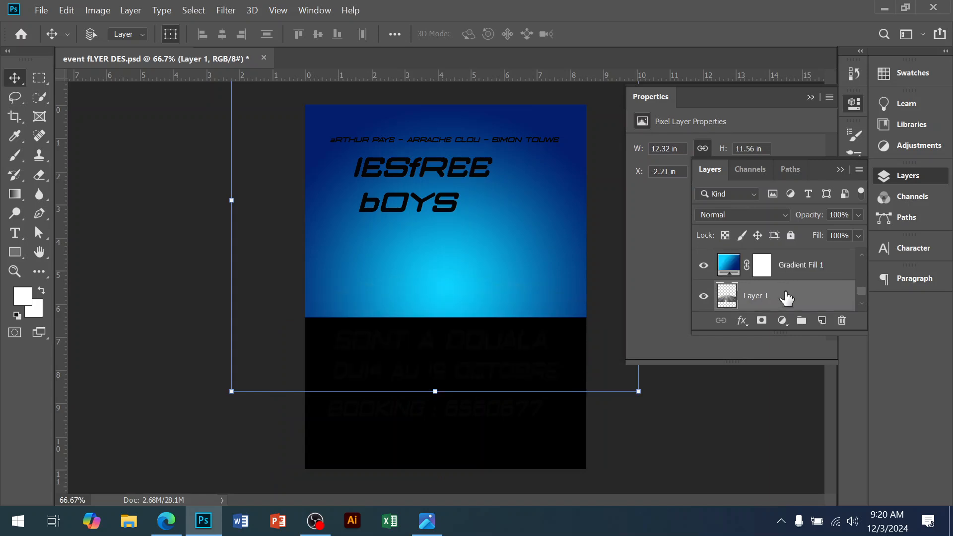
pyautogui.click(793, 279)
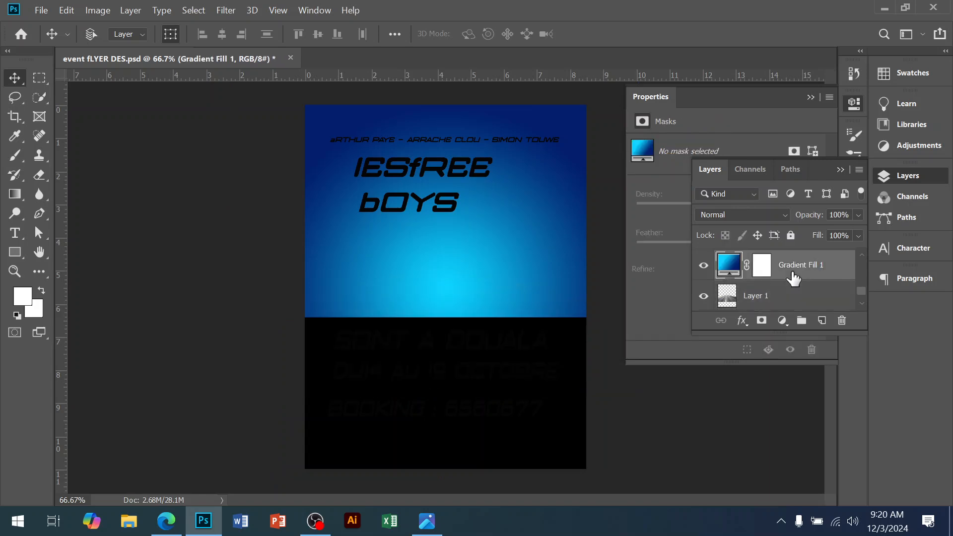
pyautogui.hotkey('ctrl', '[')
pyautogui.click(459, 284)
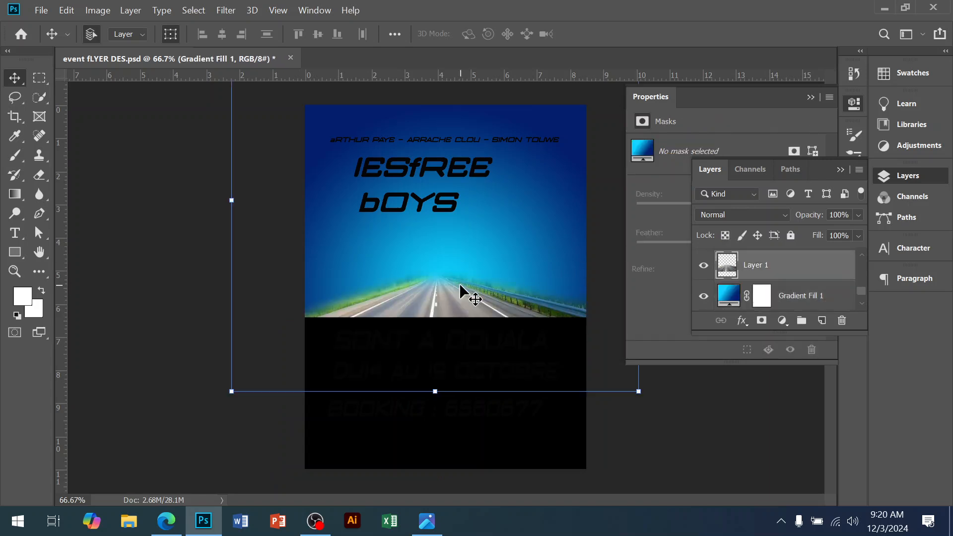
pyautogui.scroll(1, 797, 283)
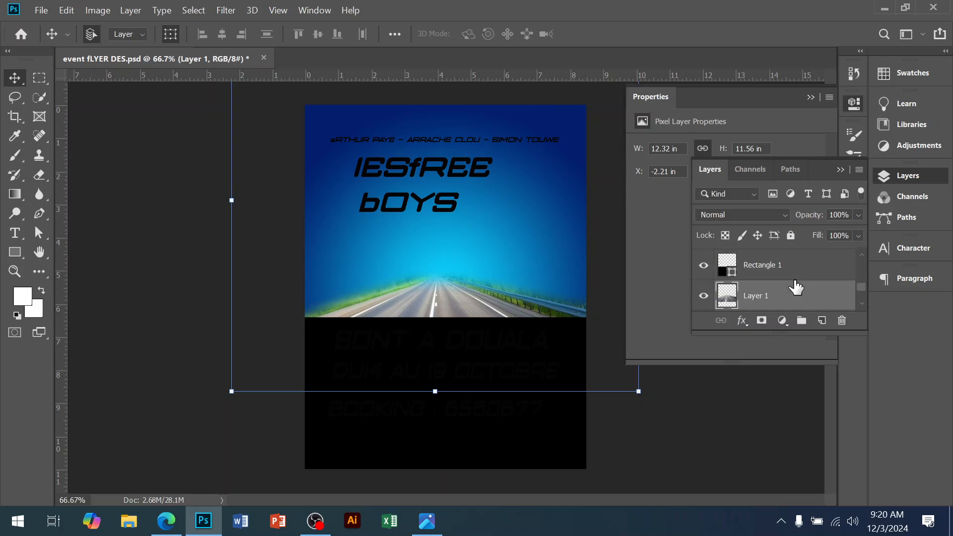
pyautogui.moveTo(780, 297); pyautogui.dragTo(781, 266)
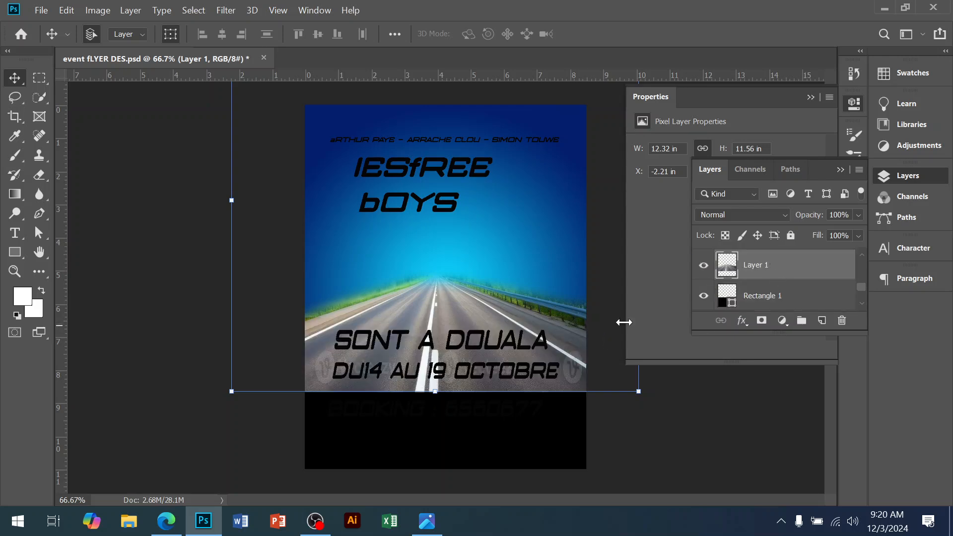
# Step: Add a layer mask to the road image and paint black with a soft brush to fade its bottom into the black
pyautogui.click(761, 321)
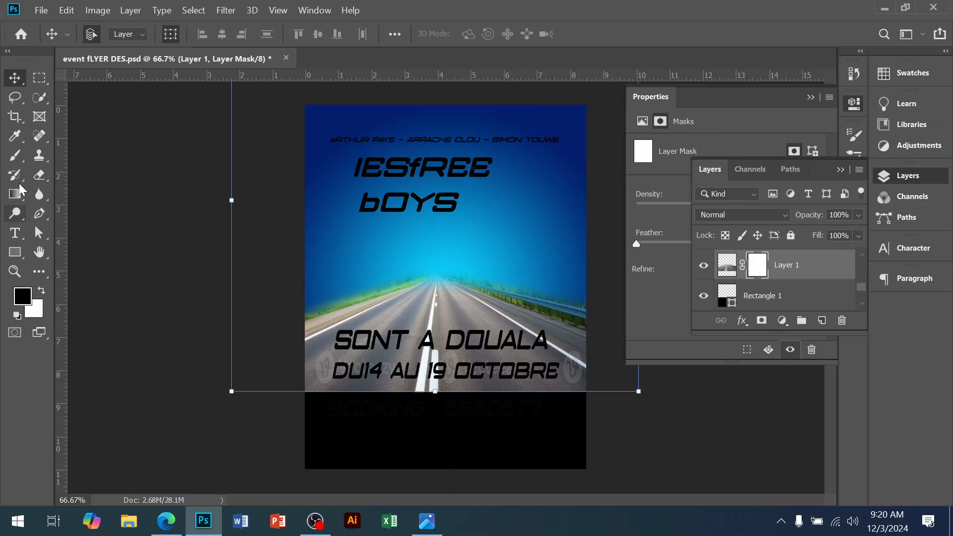
pyautogui.click(14, 156)
pyautogui.rightClick(14, 156)
pyautogui.click(90, 162)
pyautogui.moveTo(293, 370)
pyautogui.mouseDown()
pyautogui.moveTo(610, 382)
pyautogui.moveTo(666, 395)
pyautogui.moveTo(566, 376)
pyautogui.moveTo(356, 378)
pyautogui.moveTo(529, 387)
pyautogui.moveTo(412, 377)
pyautogui.moveTo(501, 388)
pyautogui.moveTo(314, 385)
pyautogui.moveTo(434, 385)
pyautogui.mouseUp()
pyautogui.moveTo(603, 325)
pyautogui.mouseDown()
pyautogui.moveTo(466, 374)
pyautogui.moveTo(302, 352)
pyautogui.moveTo(295, 362)
pyautogui.moveTo(293, 309)
pyautogui.moveTo(534, 428)
pyautogui.mouseUp()
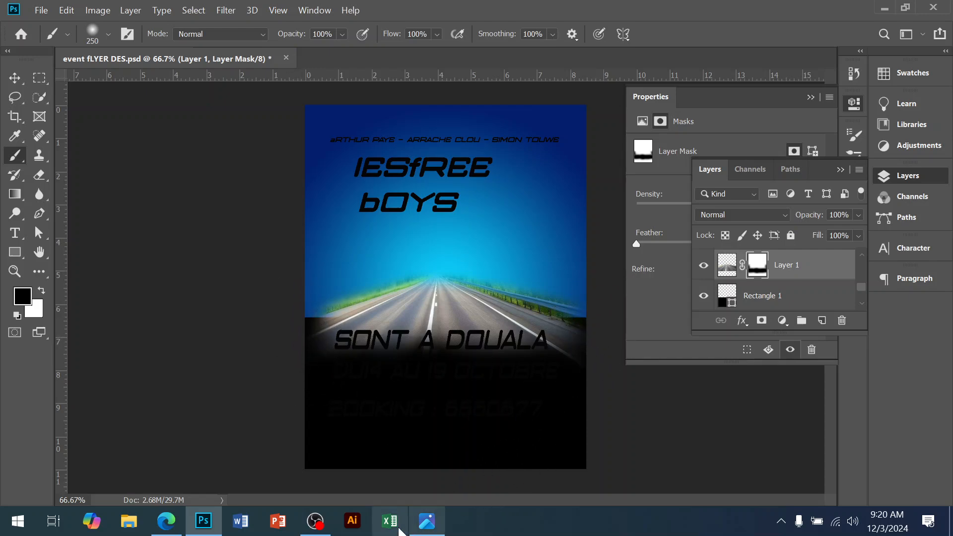
# Step: Paint white on the road mask with a 175 px brush to restore the road just above the text
pyautogui.click(430, 526)
pyautogui.click(429, 525)
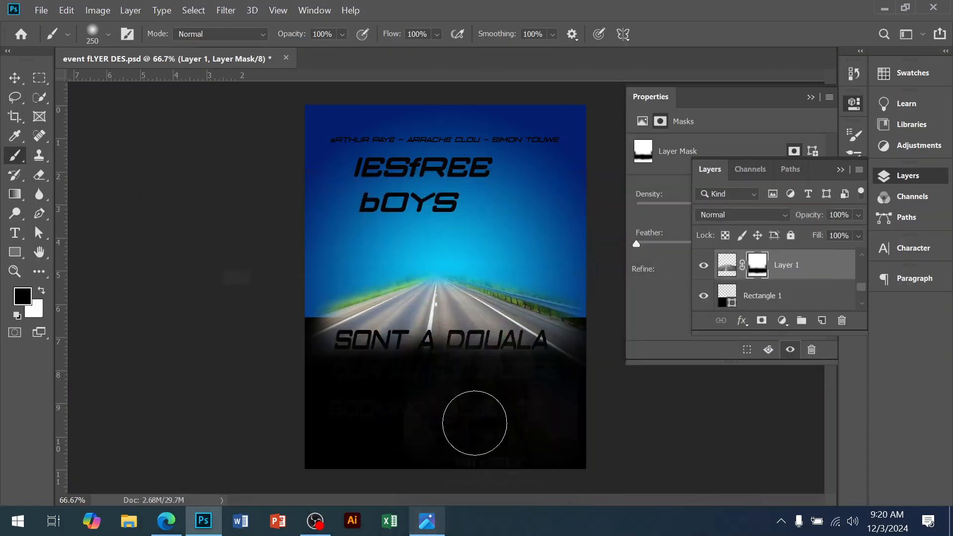
pyautogui.click(41, 290)
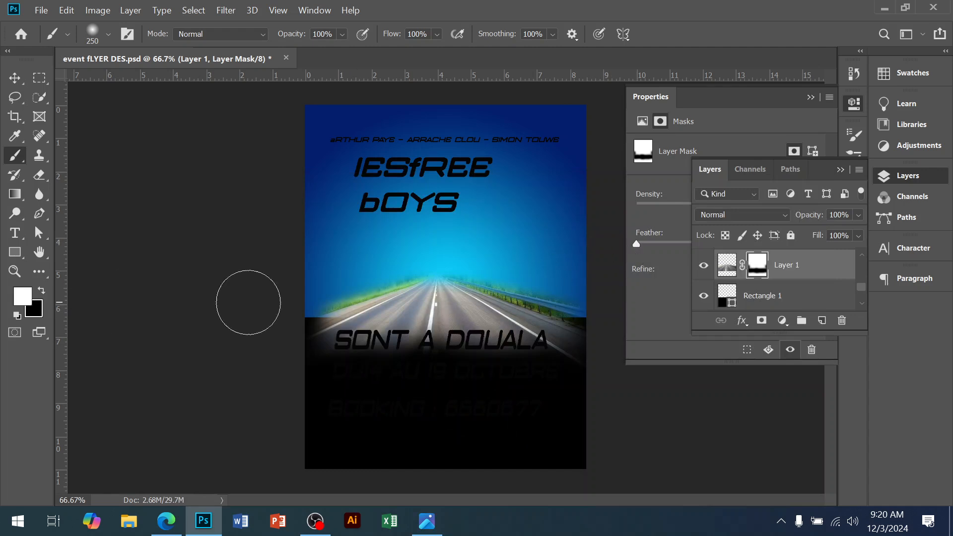
pyautogui.press('[')
pyautogui.press('[')
pyautogui.moveTo(326, 328)
pyautogui.mouseDown()
pyautogui.moveTo(303, 314)
pyautogui.moveTo(349, 342)
pyautogui.moveTo(427, 326)
pyautogui.moveTo(579, 327)
pyautogui.moveTo(603, 352)
pyautogui.mouseUp()
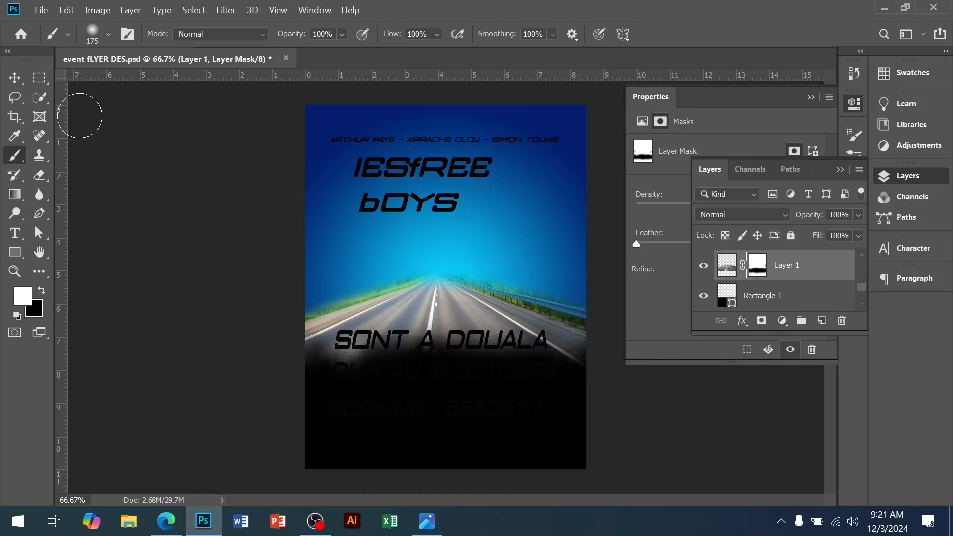
# Step: Change the 'SONT A DOUALA' text colour to white
pyautogui.click(15, 78)
pyautogui.click(427, 521)
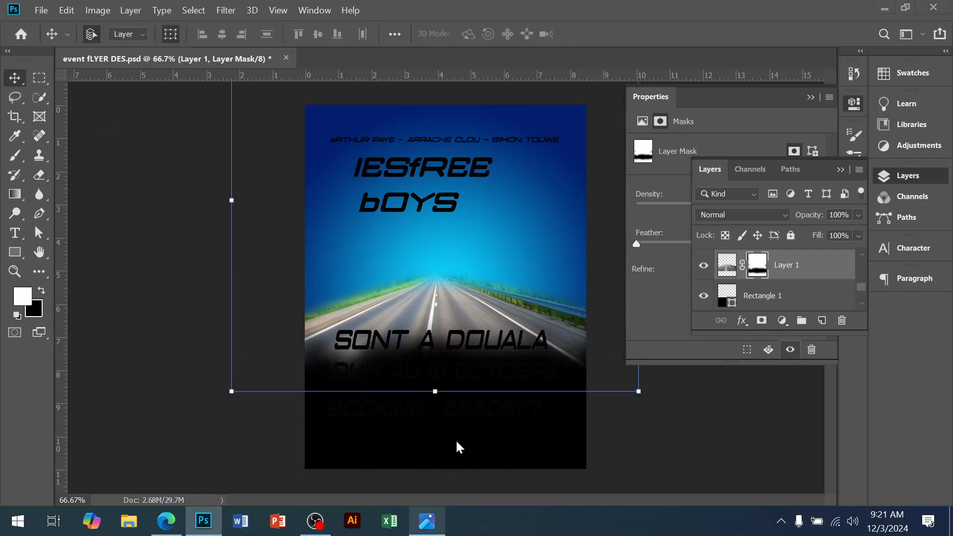
pyautogui.click(206, 519)
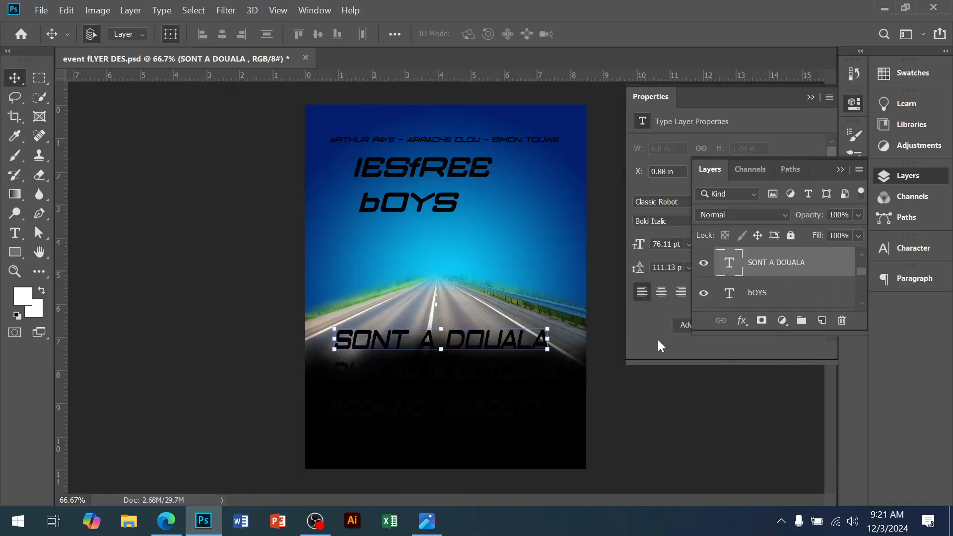
pyautogui.click(663, 343)
pyautogui.click(739, 293)
pyautogui.moveTo(582, 130); pyautogui.dragTo(557, 105)
pyautogui.click(870, 101)
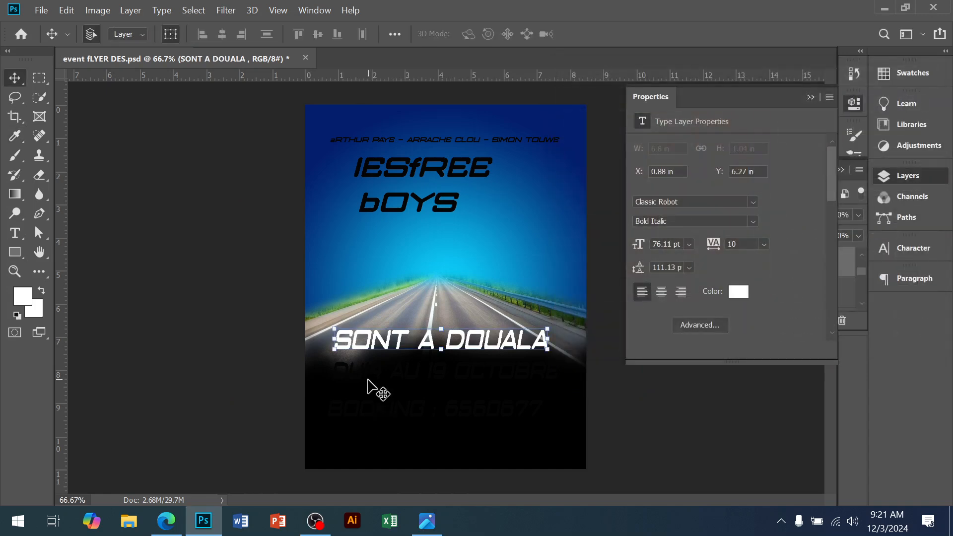
# Step: Change the 'BOOKING : 6560677' text colour to white, ffffff
pyautogui.click(419, 419)
pyautogui.click(431, 420)
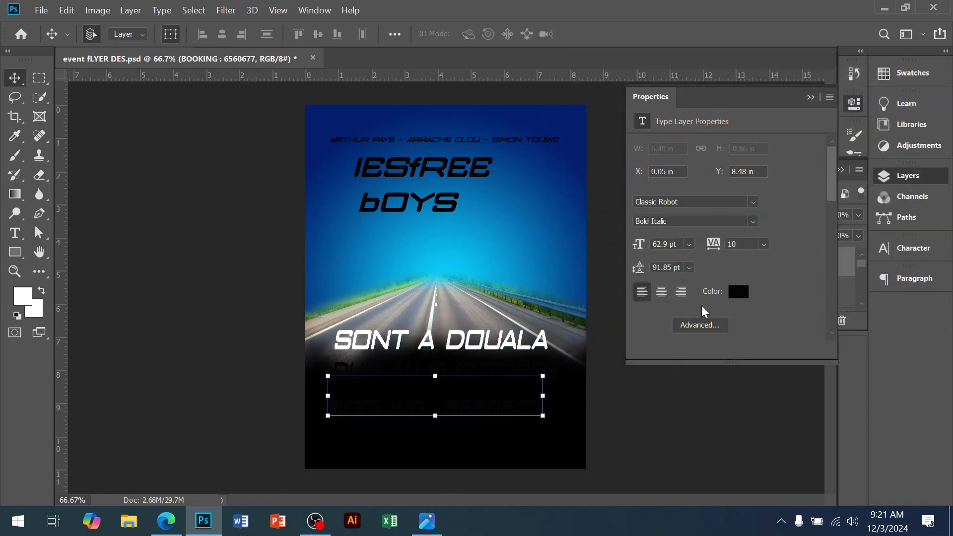
pyautogui.click(738, 294)
pyautogui.click(559, 106)
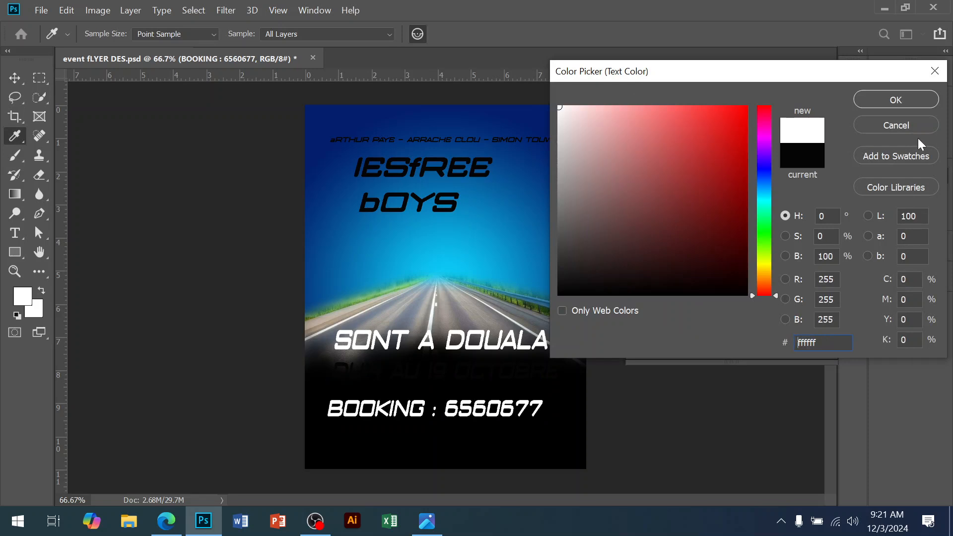
pyautogui.click(919, 101)
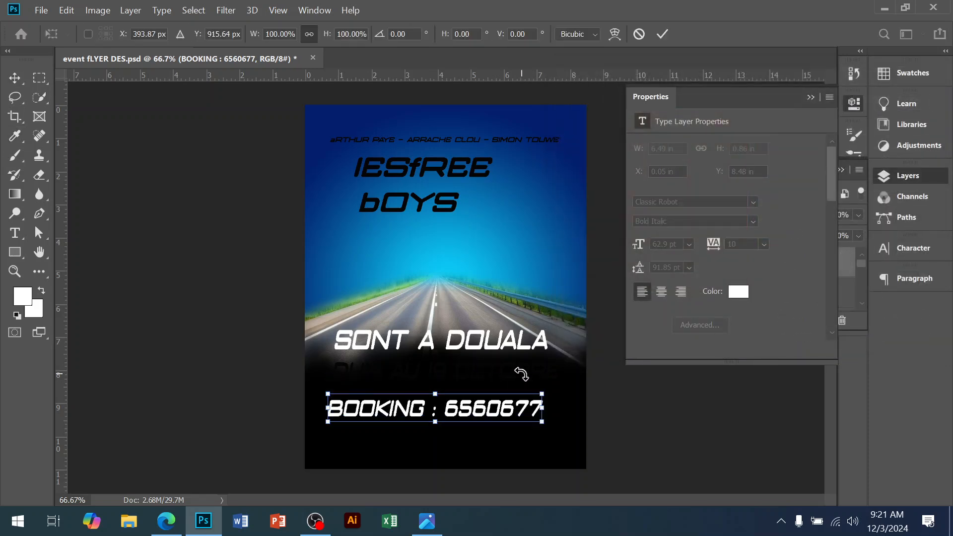
# Step: Change the 'DU14 AU 19 OCTOBRE' text colour to white
pyautogui.click(602, 405)
pyautogui.click(537, 376)
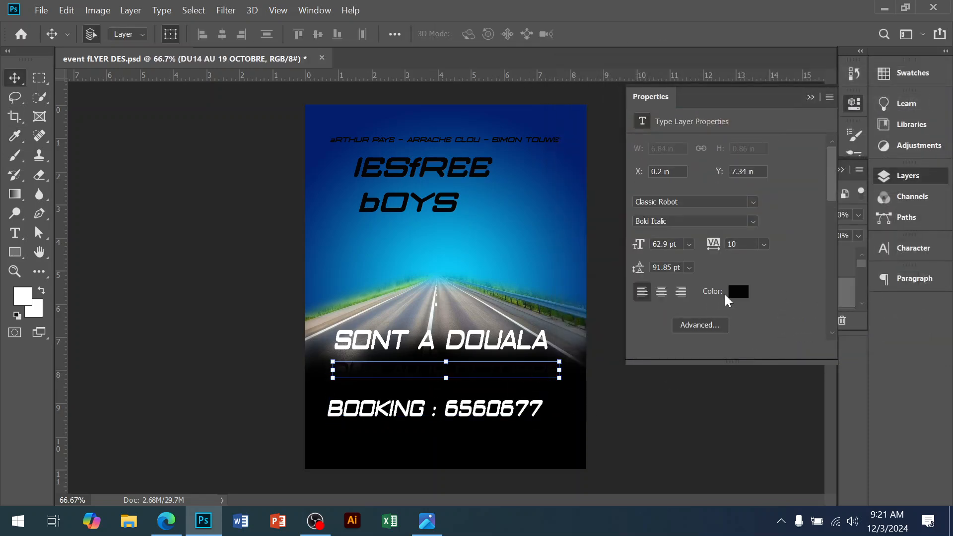
pyautogui.click(734, 294)
pyautogui.click(560, 107)
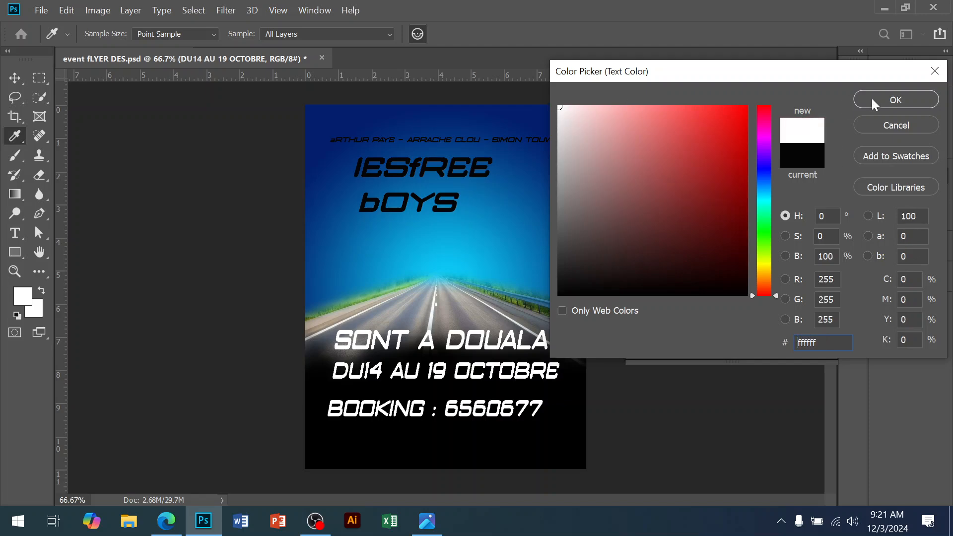
pyautogui.click(873, 104)
# Step: Select the three lower text lines, scale them to about 71% and move them lower on the flyer
pyautogui.click(439, 172)
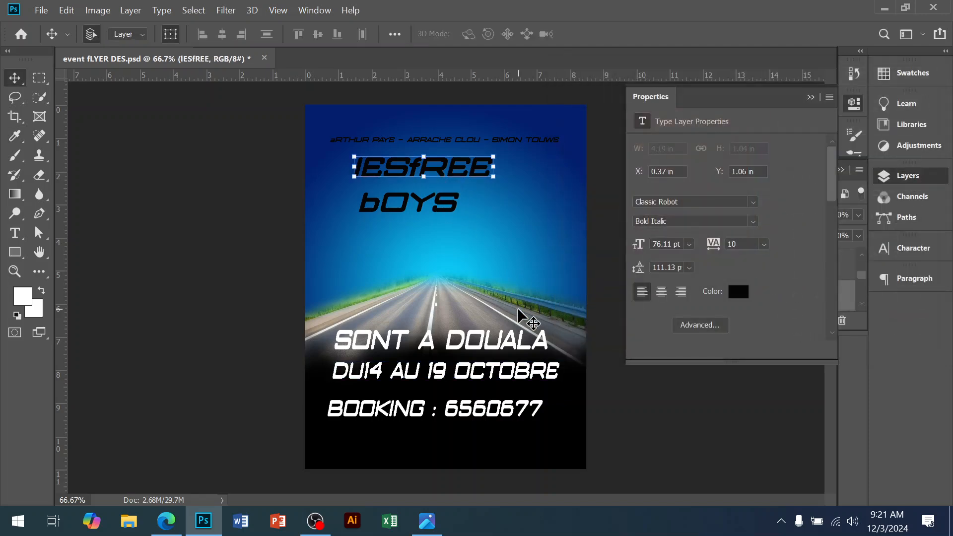
pyautogui.click(496, 322)
pyautogui.click(463, 347)
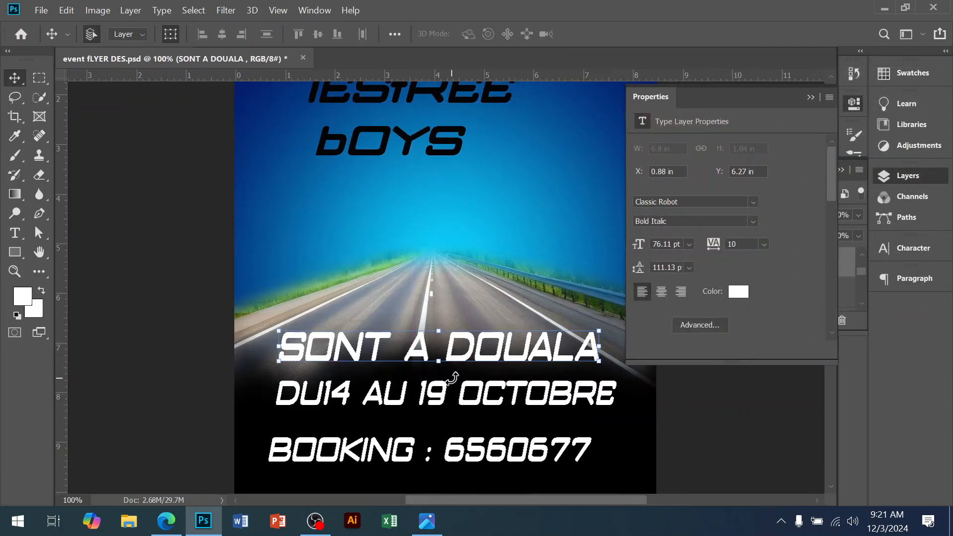
pyautogui.keyDown('shift'); pyautogui.click(463, 452); pyautogui.keyUp('shift')
pyautogui.moveTo(444, 336); pyautogui.dragTo(431, 374)
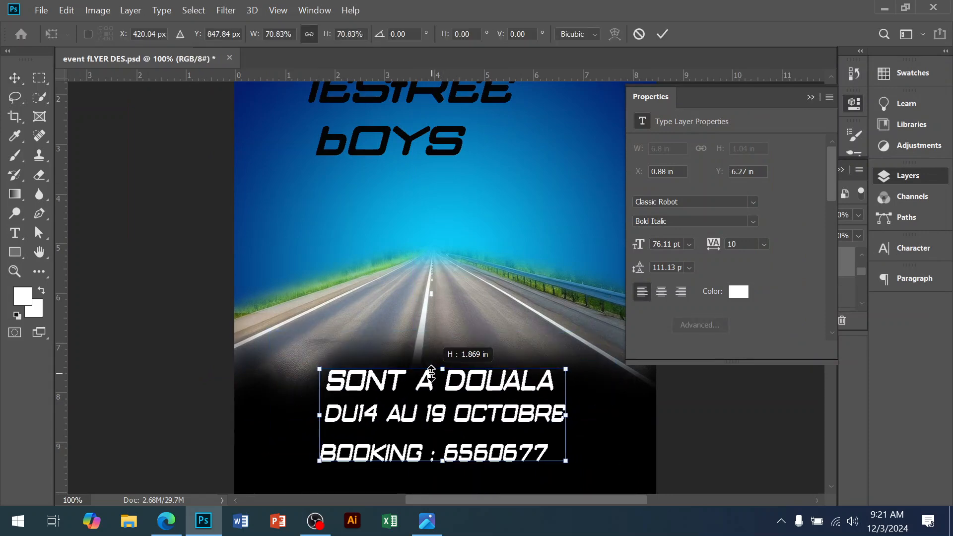
pyautogui.press('Return')
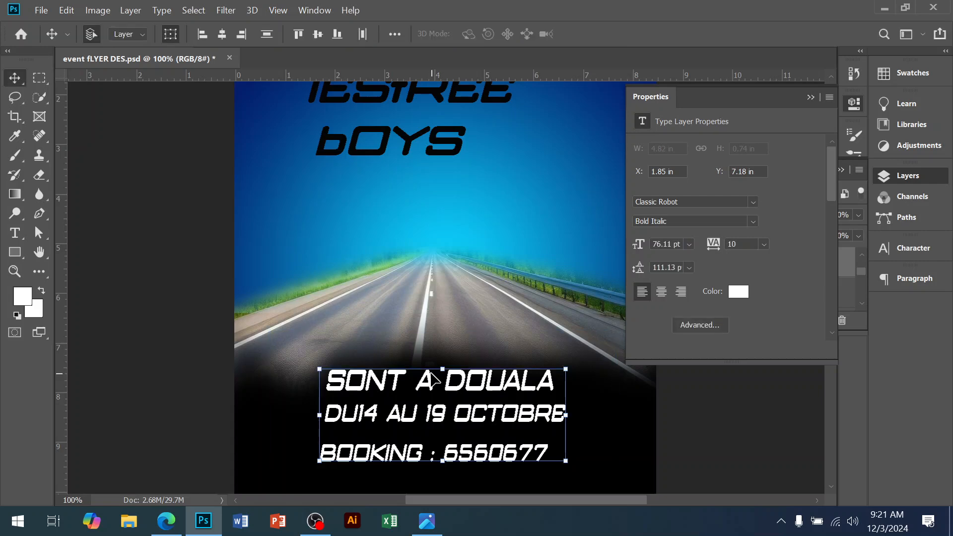
pyautogui.keyDown('alt'); pyautogui.click(449, 254); pyautogui.keyUp('alt')
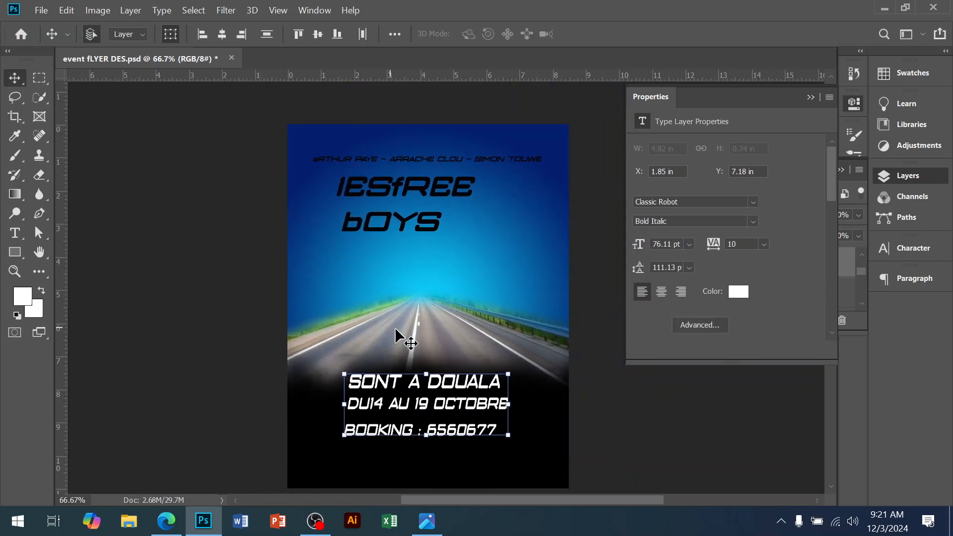
pyautogui.click(590, 409)
# Step: Switch to the browser and open the remove.bg website through a Google search for remove bg
pyautogui.click(166, 521)
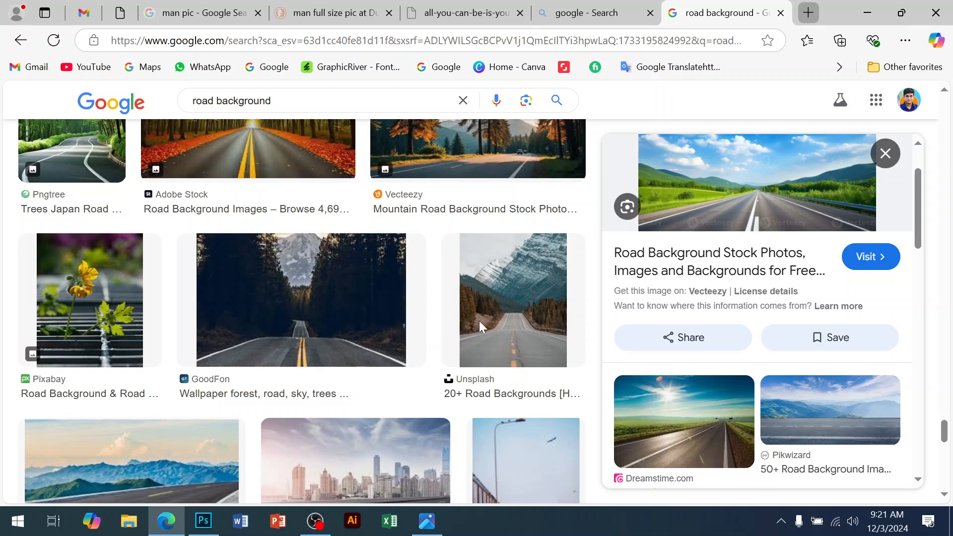
pyautogui.hotkey('ctrl', 't')
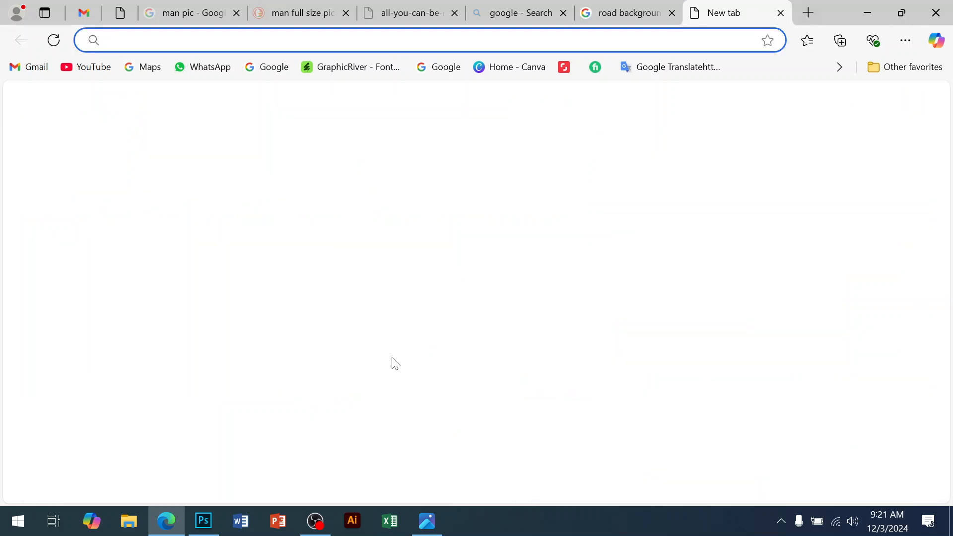
pyautogui.write('g')
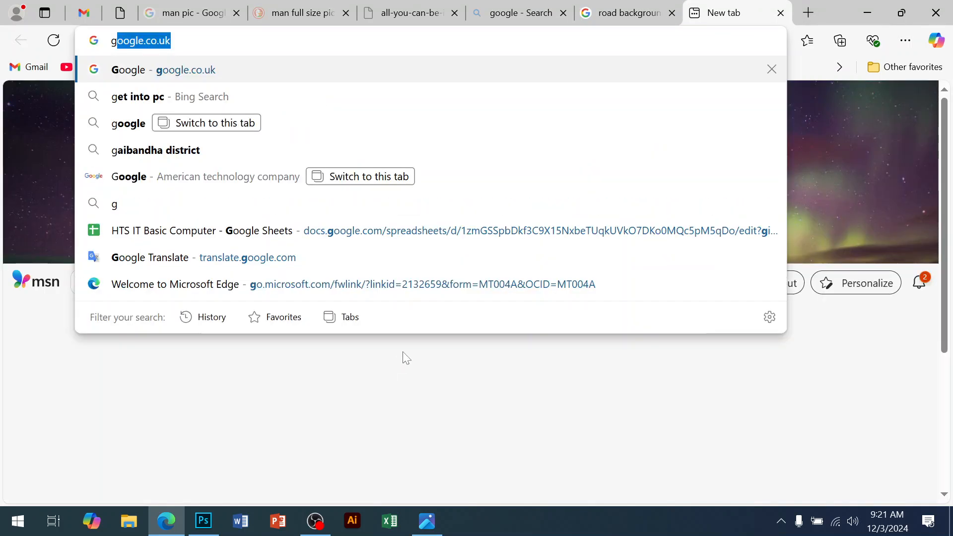
pyautogui.press('Return')
pyautogui.click(377, 231)
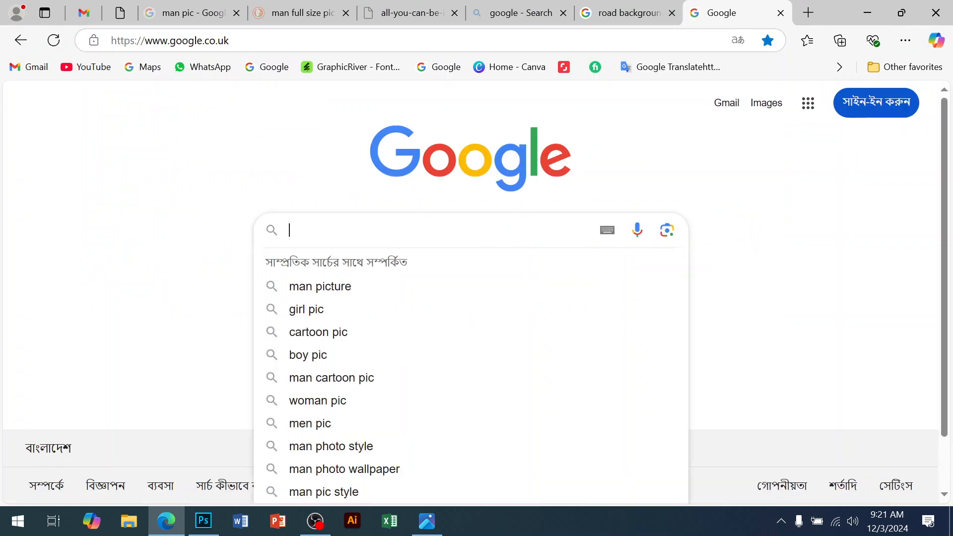
pyautogui.write('remove')
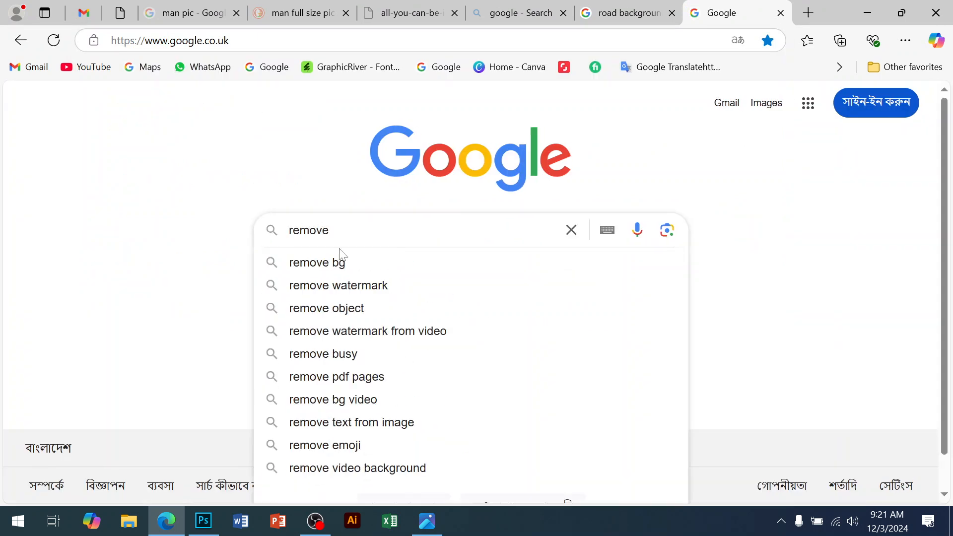
pyautogui.click(342, 258)
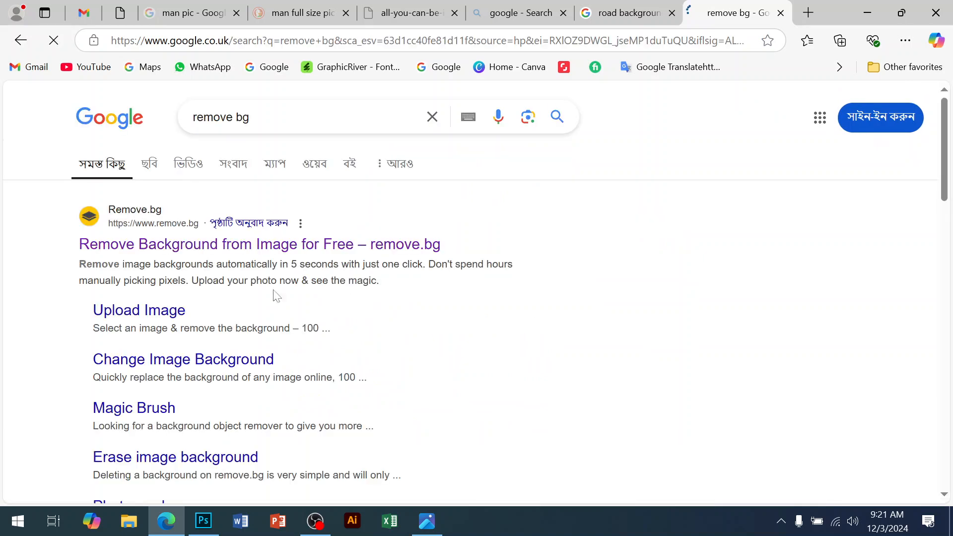
pyautogui.click(201, 253)
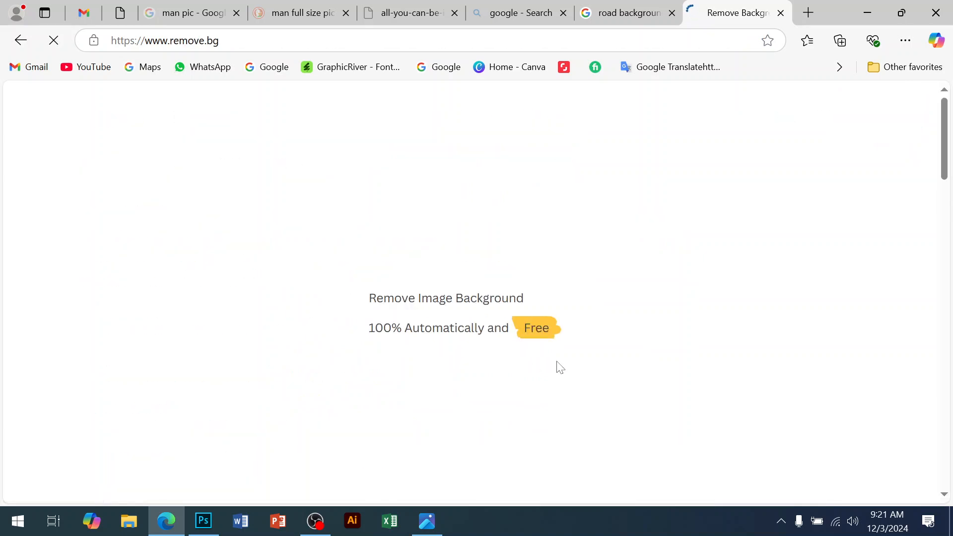
# Step: Upload the photo 's' from the Desktop's Flye dseign d folder to remove.bg and download the background-free result
pyautogui.click(640, 387)
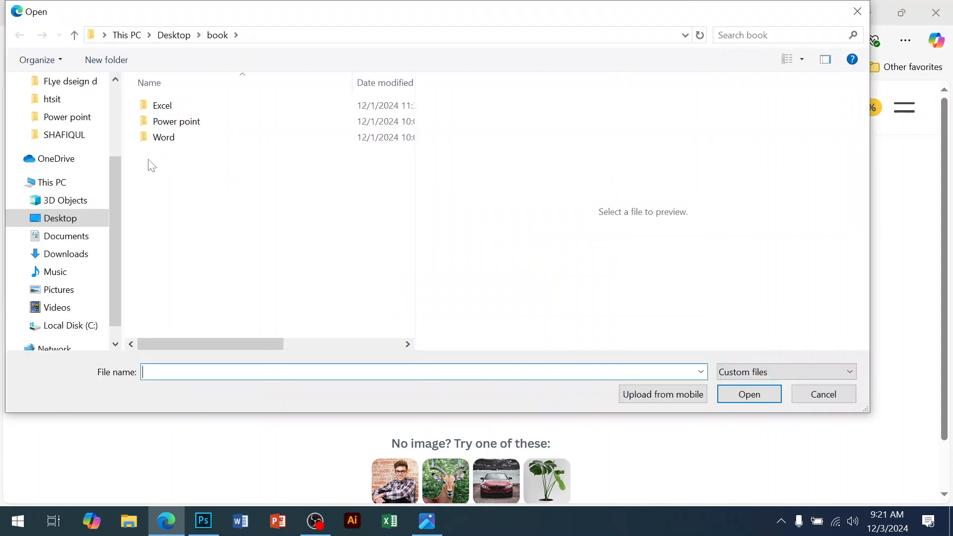
pyautogui.scroll(3, 87, 164)
pyautogui.click(60, 110)
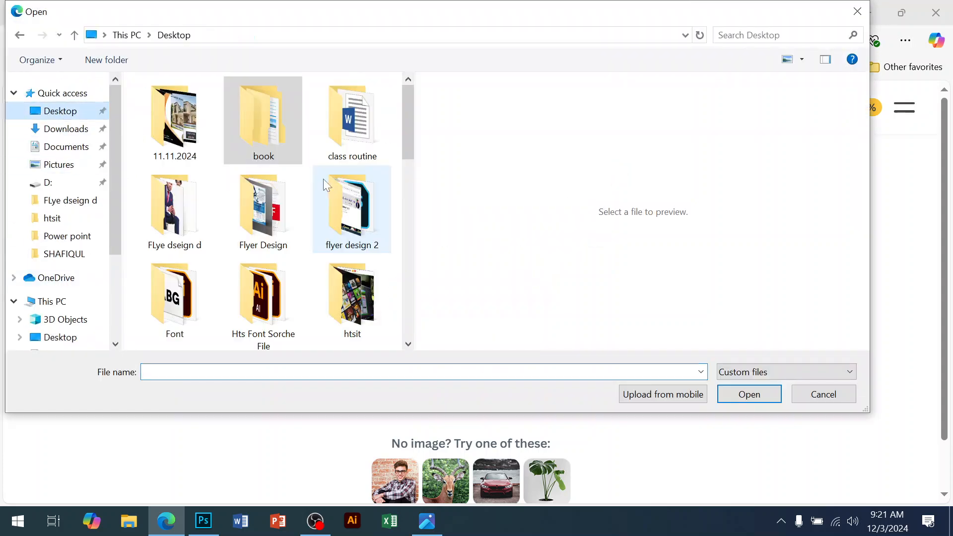
pyautogui.doubleClick(206, 219)
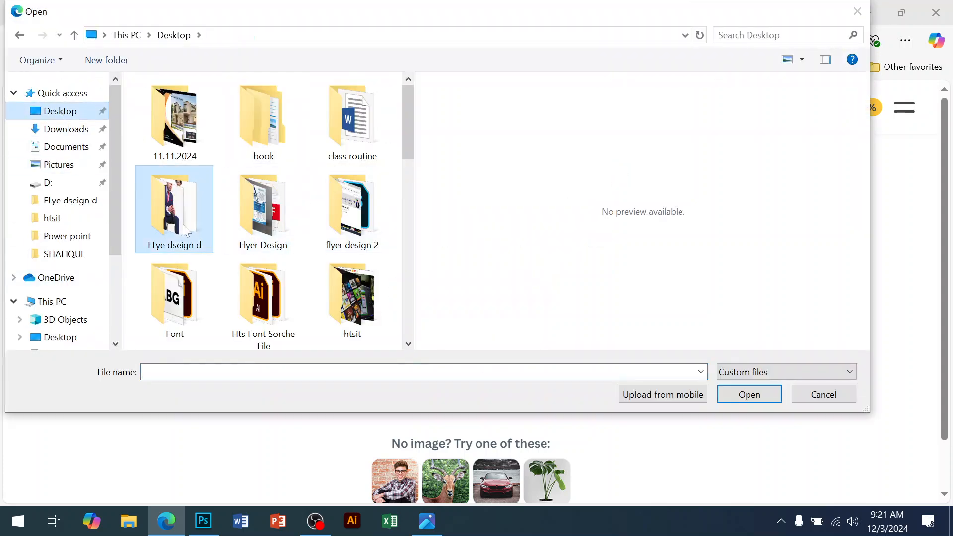
pyautogui.click(166, 104)
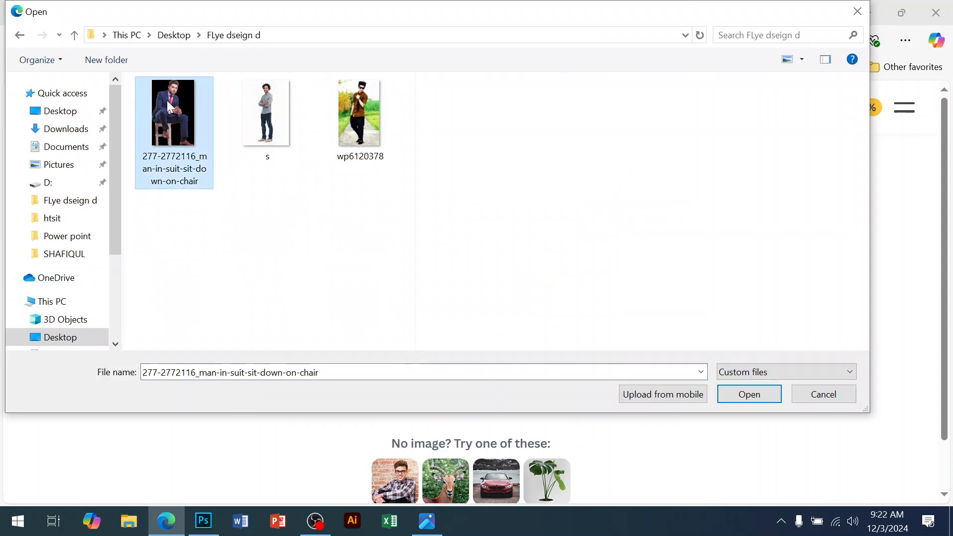
pyautogui.click(267, 117)
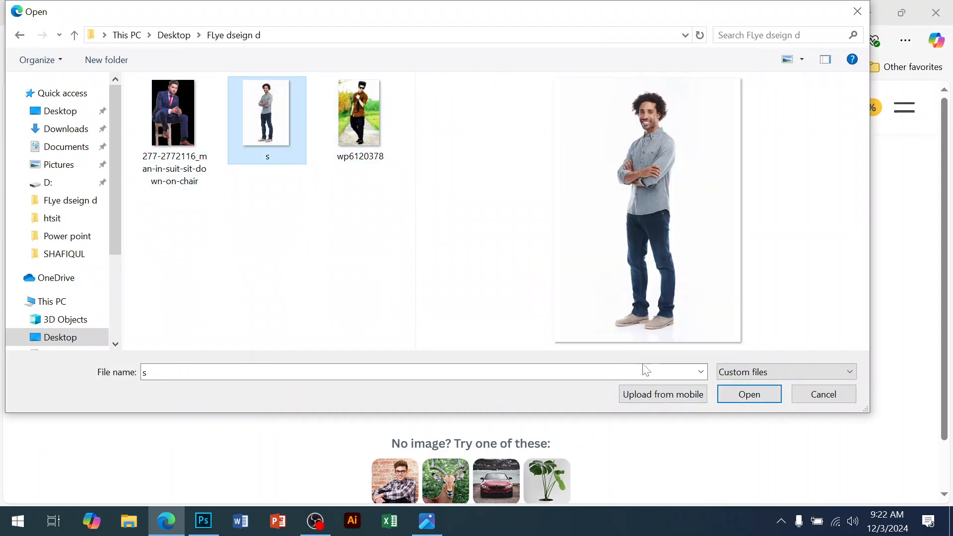
pyautogui.click(746, 397)
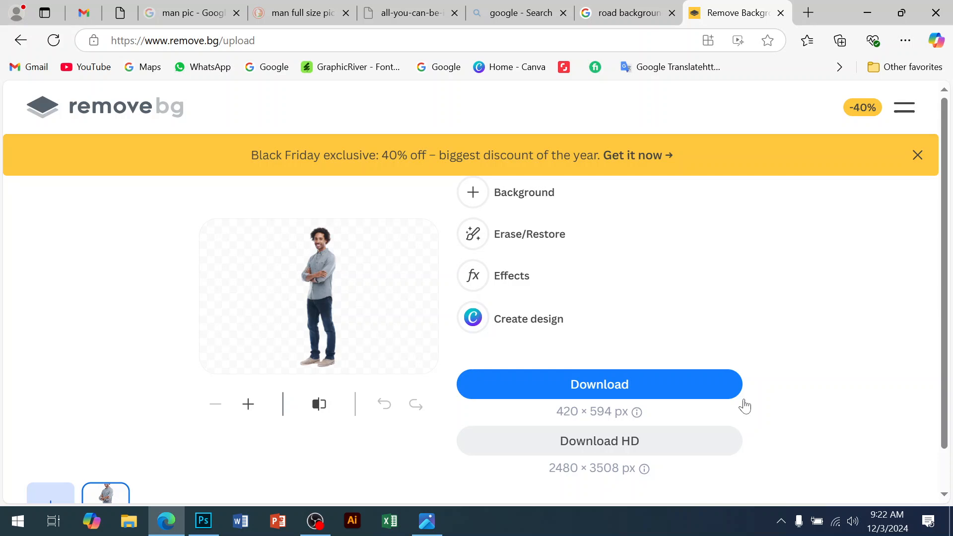
pyautogui.click(662, 389)
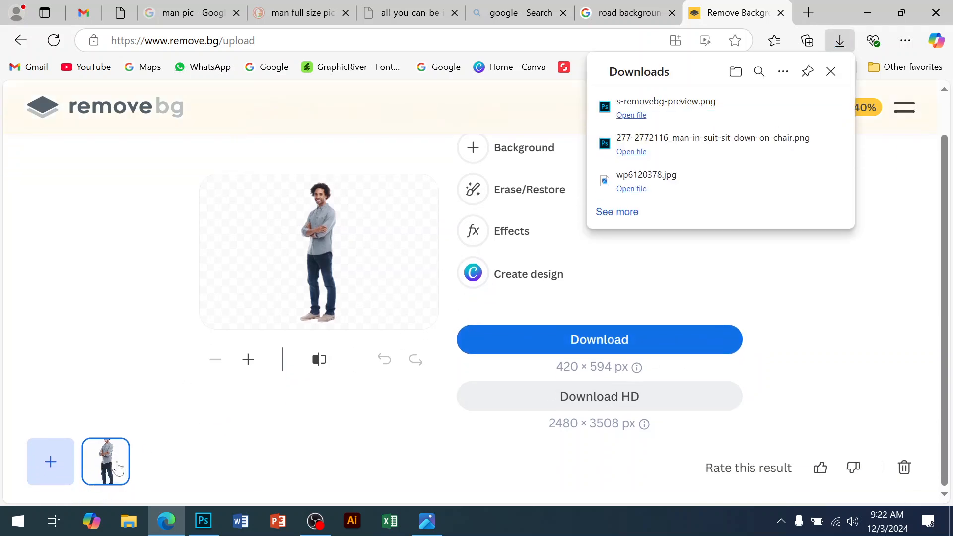
# Step: Upload the wp6120378 photo to remove.bg and download its background-removed version
pyautogui.click(42, 462)
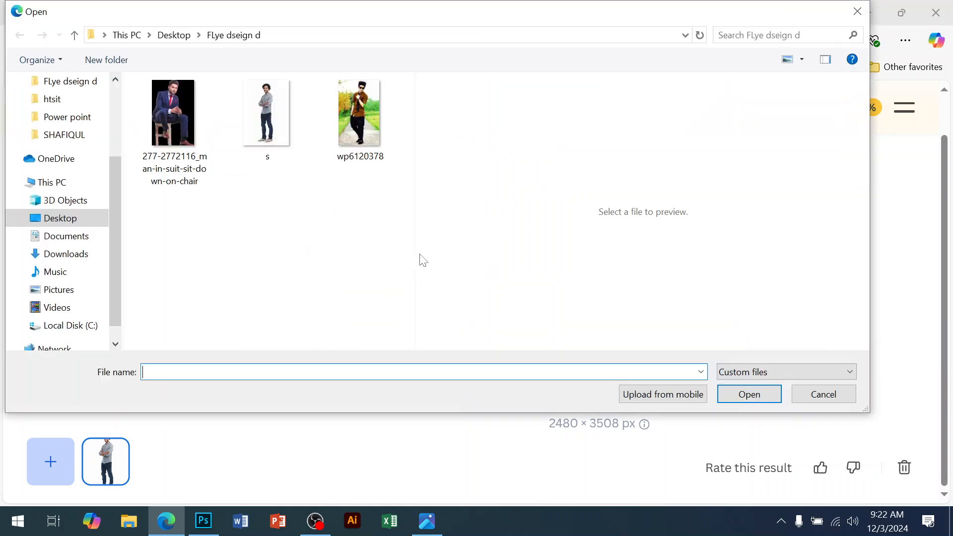
pyautogui.doubleClick(382, 147)
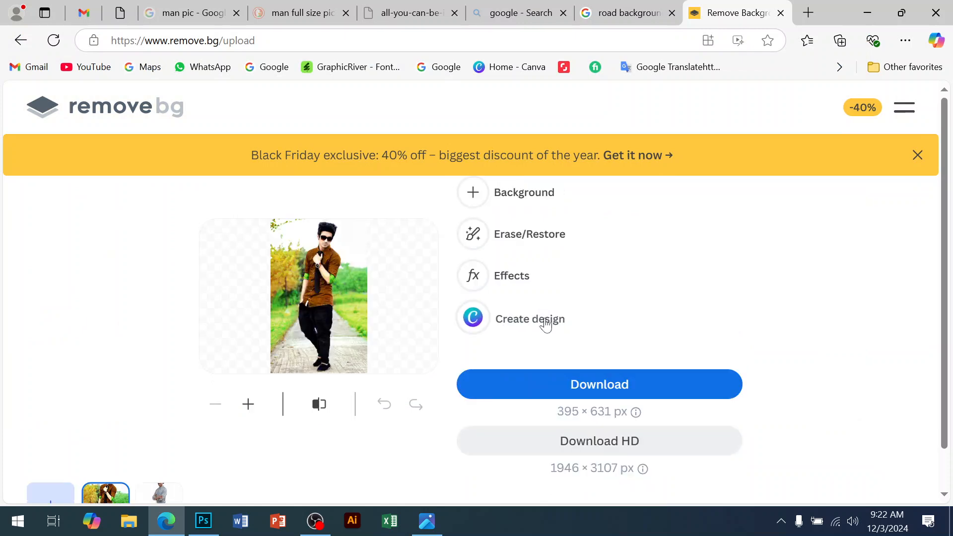
pyautogui.click(603, 384)
# Step: Return to Photoshop and place the man-in-suit-sit-down-on-chair photo from the Flye dseign d folder into the flyer
pyautogui.click(203, 521)
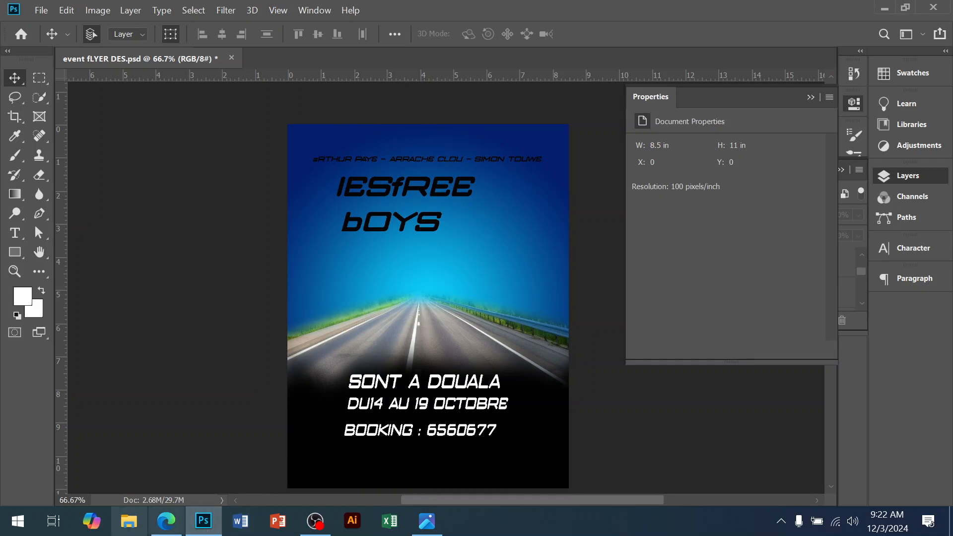
pyautogui.press('super+e')
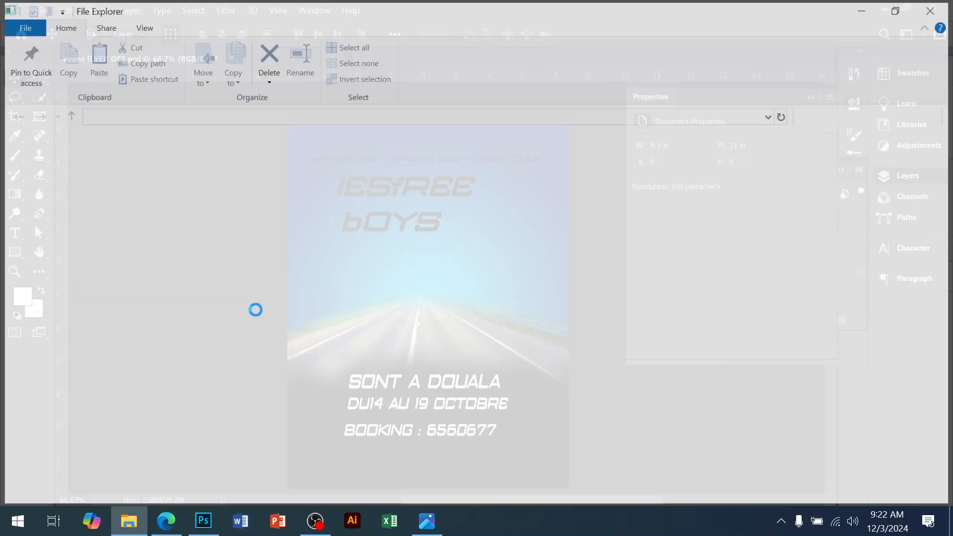
pyautogui.click(60, 186)
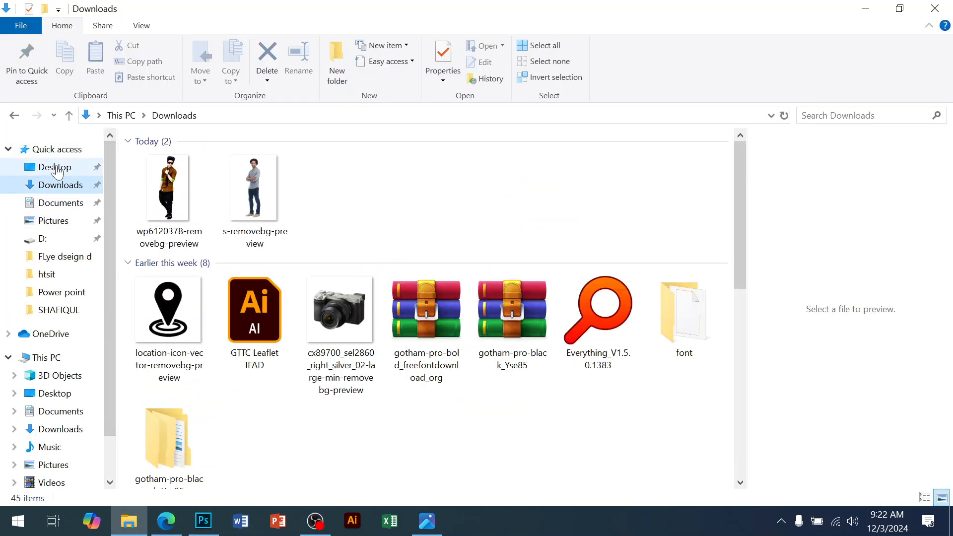
pyautogui.click(56, 167)
pyautogui.click(435, 176)
pyautogui.doubleClick(436, 176)
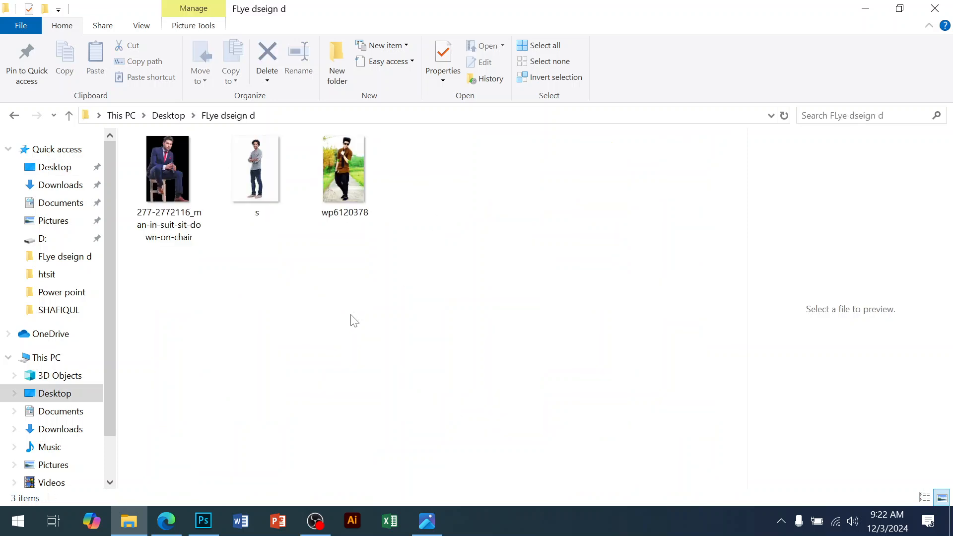
pyautogui.click(171, 174)
pyautogui.moveTo(173, 174); pyautogui.dragTo(399, 335)
pyautogui.moveTo(425, 187); pyautogui.dragTo(410, 287)
pyautogui.moveTo(420, 327); pyautogui.dragTo(428, 260)
pyautogui.press('Return')
# Step: Move the seated man photo above the text and enlarge it to about 2.82 × 4.36 in
pyautogui.keyDown('ctrl'); pyautogui.click(447, 300); pyautogui.keyUp('ctrl')
pyautogui.moveTo(438, 330); pyautogui.dragTo(406, 370)
pyautogui.click(428, 528)
pyautogui.click(428, 529)
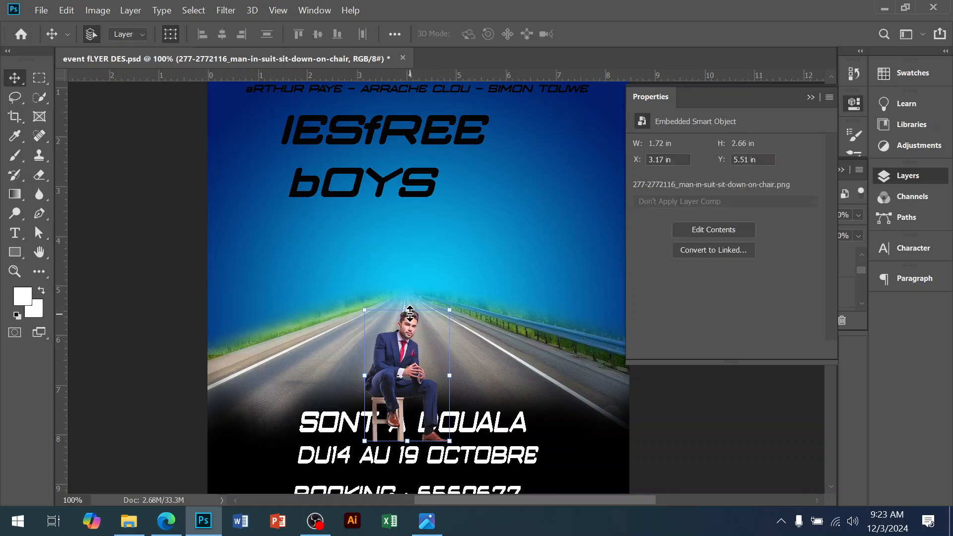
pyautogui.moveTo(408, 309); pyautogui.dragTo(407, 229)
pyautogui.press('Return')
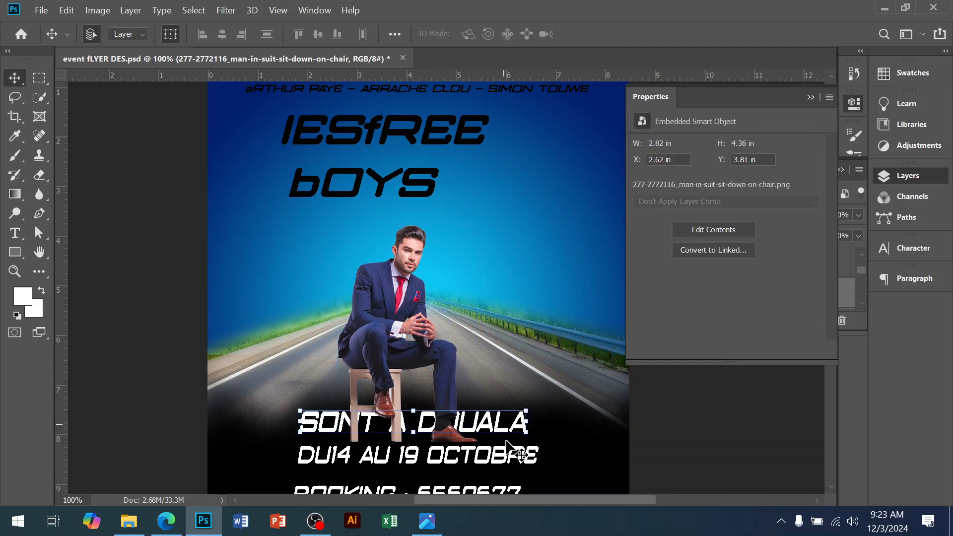
pyautogui.click(517, 440)
pyautogui.scroll(-3, 517, 440)
pyautogui.keyDown('shift'); pyautogui.click(512, 437); pyautogui.keyUp('shift')
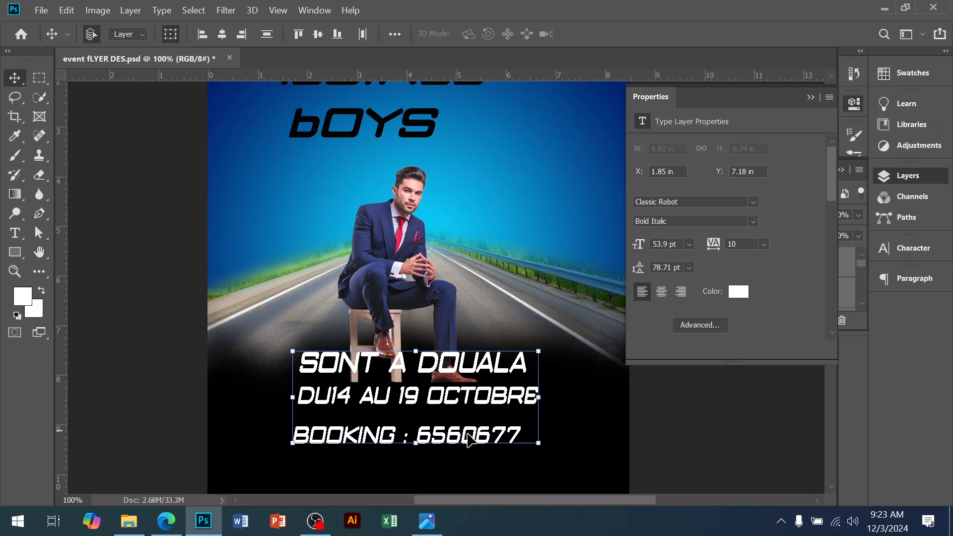
pyautogui.click(616, 435)
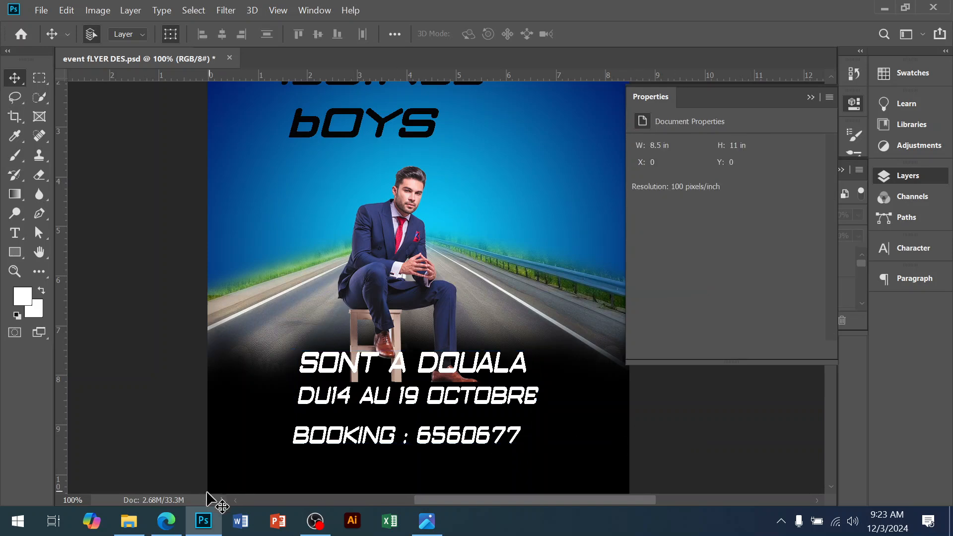
pyautogui.click(129, 526)
pyautogui.click(209, 526)
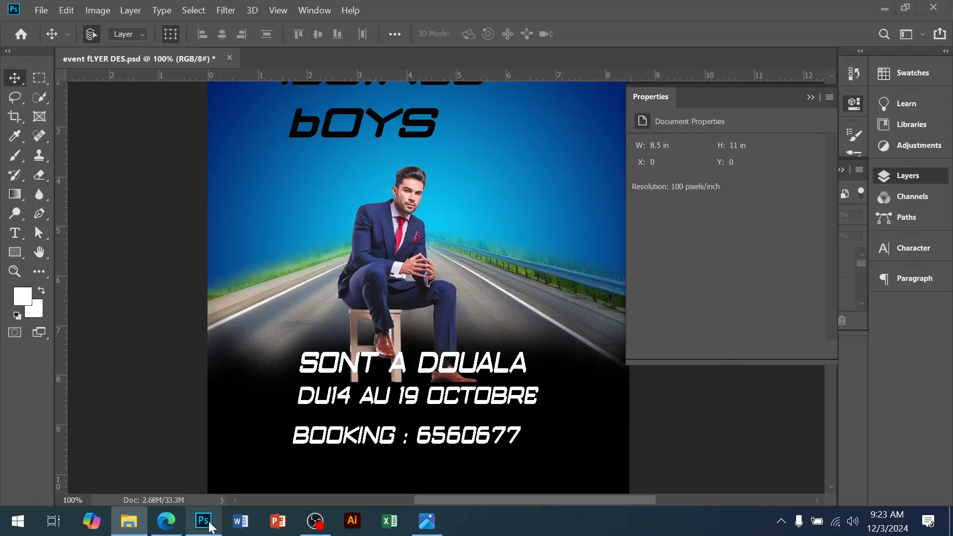
pyautogui.click(129, 522)
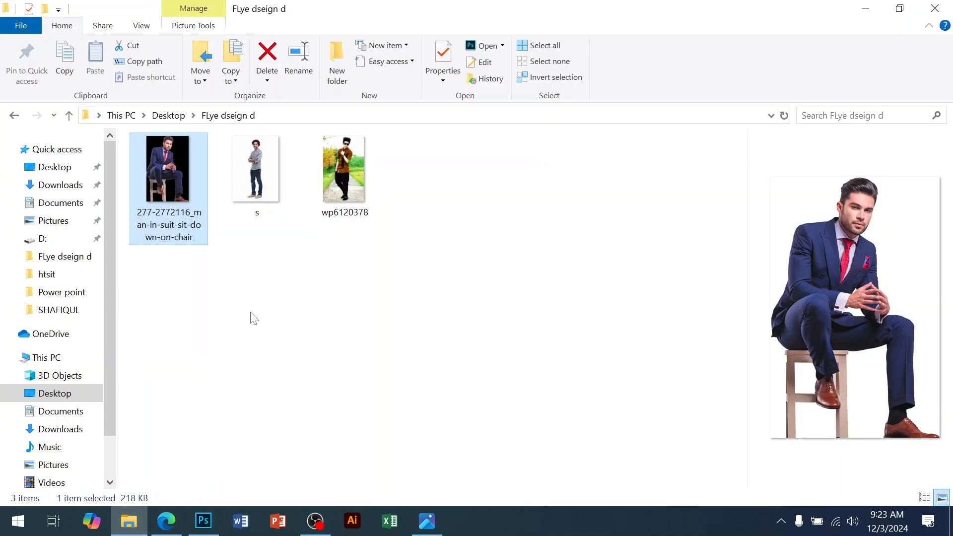
# Step: Place the s-removebg-preview standing man photo from Downloads beside the seated man and resize it
pyautogui.click(297, 279)
pyautogui.click(53, 186)
pyautogui.click(251, 204)
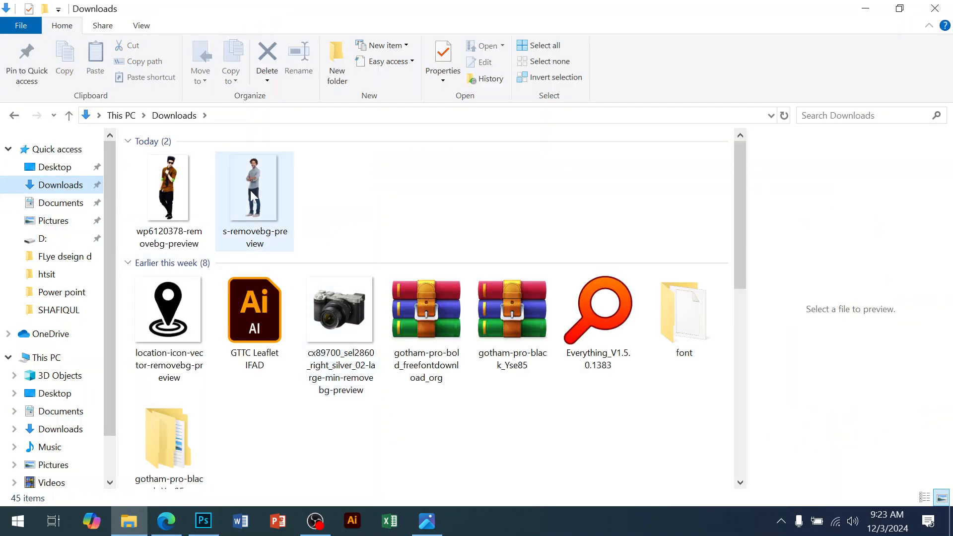
pyautogui.moveTo(249, 205); pyautogui.dragTo(356, 230)
pyautogui.moveTo(562, 292); pyautogui.dragTo(441, 293)
pyautogui.press('Return')
pyautogui.moveTo(380, 267); pyautogui.dragTo(341, 208)
pyautogui.hotkey('ctrl', 'z')
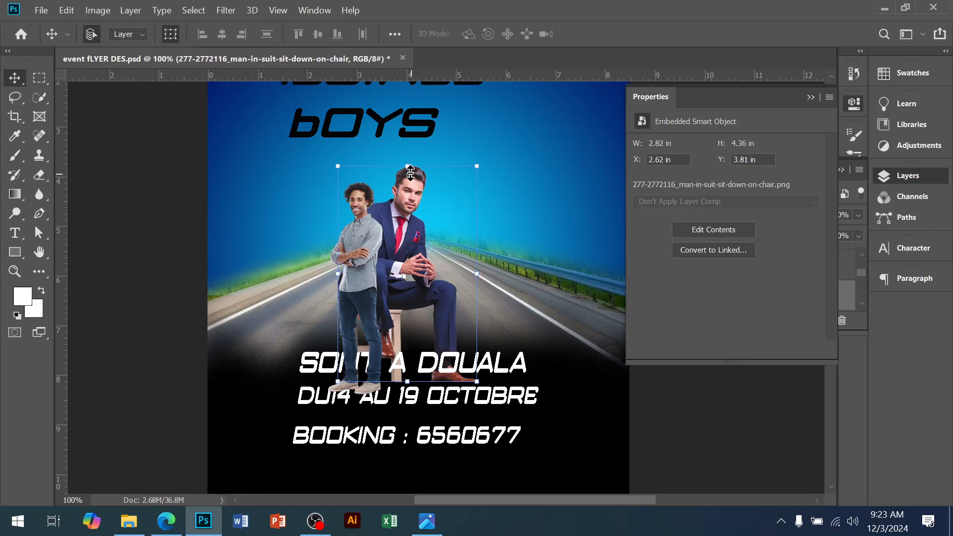
# Step: Scale the seated man photo down to about 51% so his head sits lower
pyautogui.moveTo(407, 166); pyautogui.dragTo(407, 197)
pyautogui.press('Return')
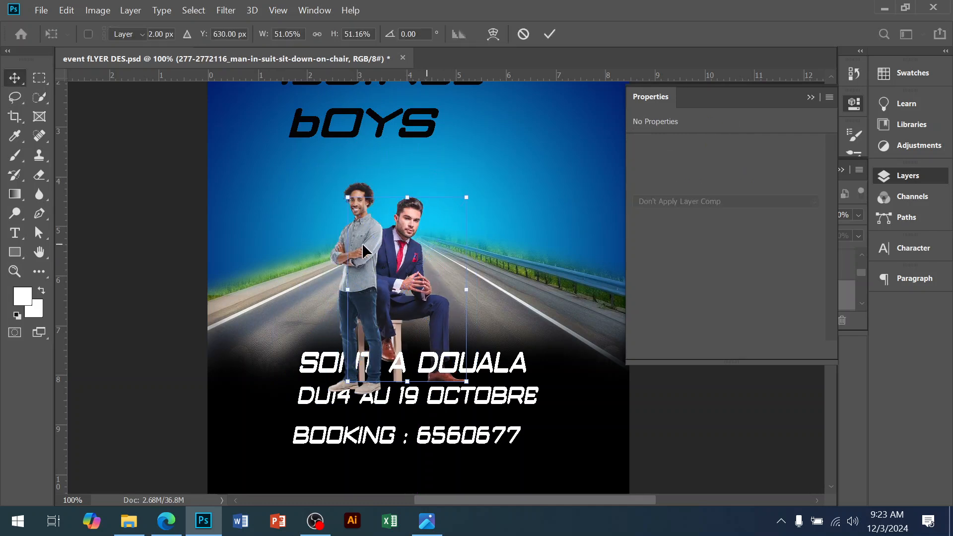
# Step: Raise the standing man photo and move its layer down the stack to sit just above Layer 1
pyautogui.click(352, 239)
pyautogui.moveTo(351, 238); pyautogui.dragTo(344, 206)
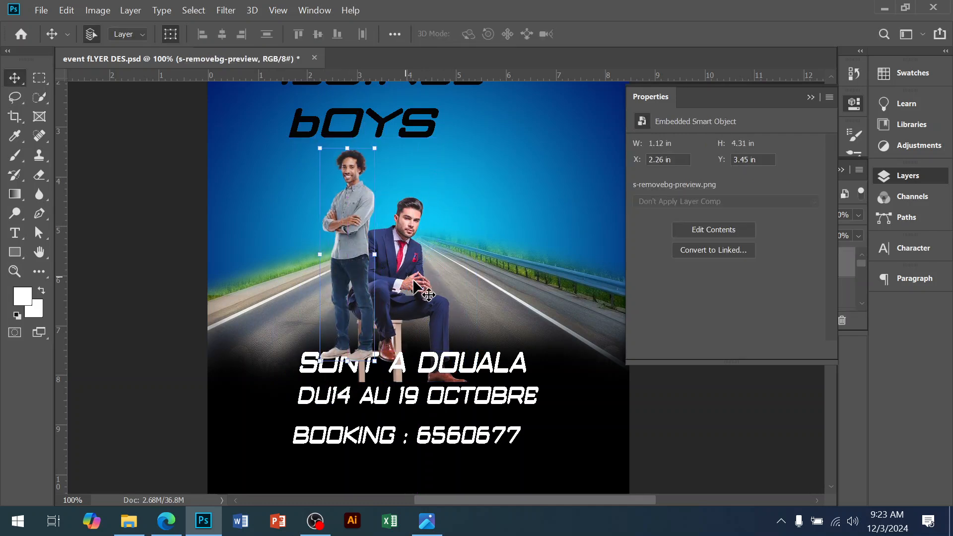
pyautogui.click(903, 175)
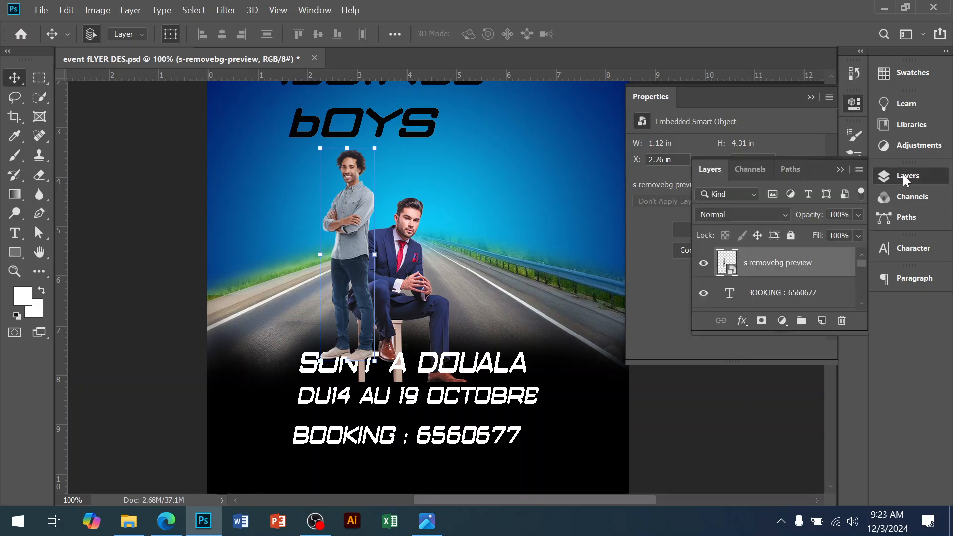
pyautogui.scroll(-1, 497, 248)
pyautogui.scroll(-2, 789, 261)
pyautogui.scroll(2, 790, 263)
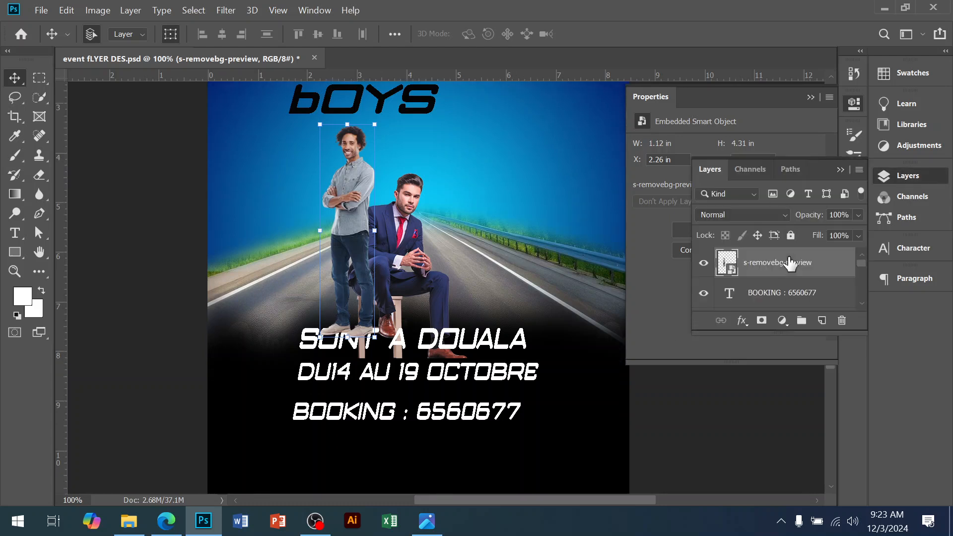
pyautogui.hotkey('ctrl', '[')
pyautogui.moveTo(844, 309); pyautogui.dragTo(793, 253)
pyautogui.scroll(2, 803, 292)
pyautogui.scroll(-2, 803, 293)
pyautogui.scroll(1, 790, 272)
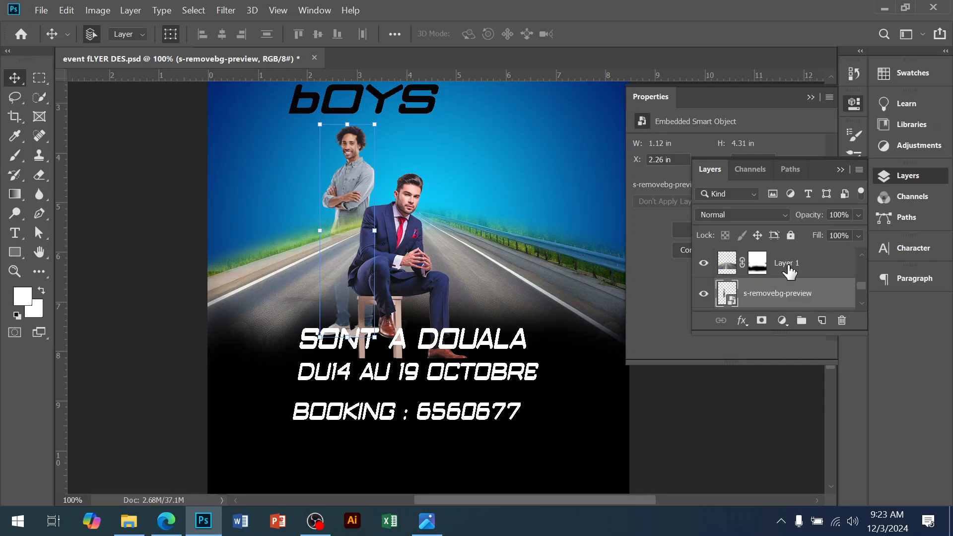
pyautogui.moveTo(788, 293); pyautogui.dragTo(788, 261)
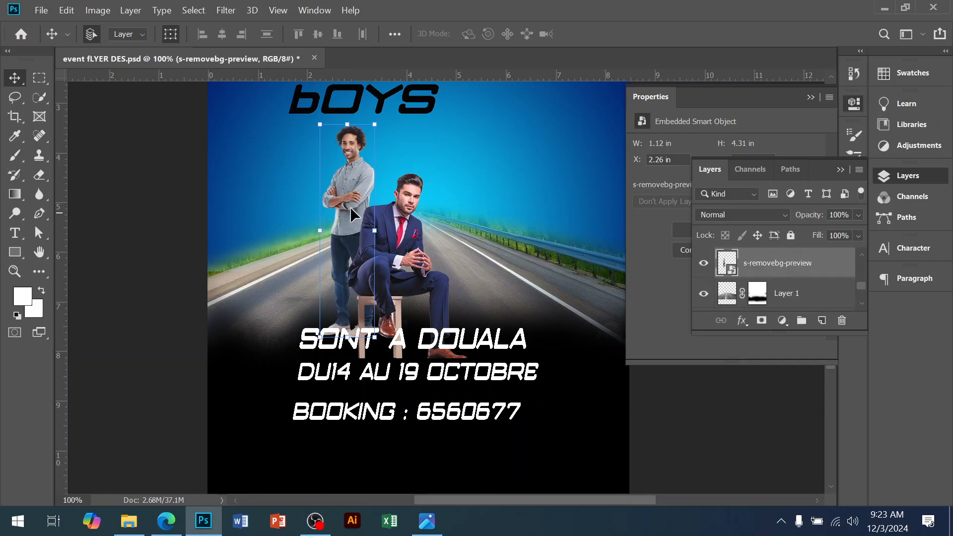
pyautogui.moveTo(342, 180)
pyautogui.mouseDown()
pyautogui.moveTo(338, 196)
pyautogui.moveTo(331, 165)
pyautogui.mouseUp()
# Step: Resize the seated man photo's height to about 3.39 in
pyautogui.click(412, 196)
pyautogui.moveTo(405, 177); pyautogui.dragTo(399, 191)
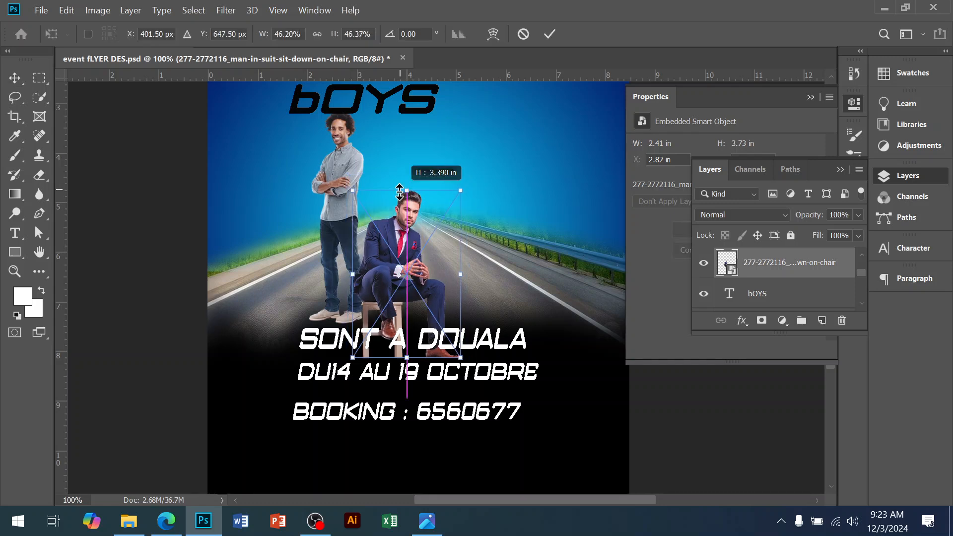
pyautogui.press('Return')
# Step: Shrink the standing man photo to about 58% and reposition it behind the seated man
pyautogui.moveTo(338, 228); pyautogui.dragTo(361, 255)
pyautogui.moveTo(396, 150); pyautogui.dragTo(404, 127)
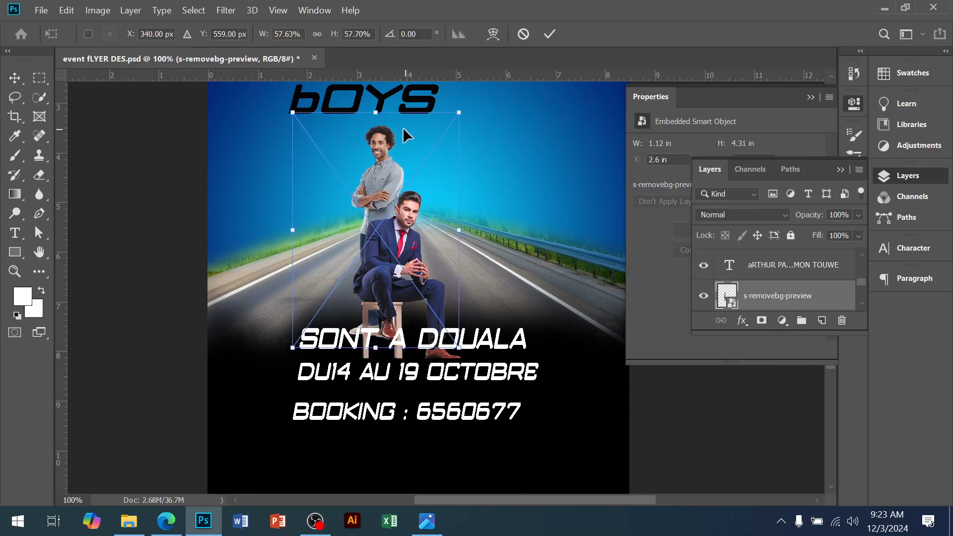
pyautogui.press('Return')
pyautogui.moveTo(345, 340); pyautogui.dragTo(341, 361)
pyautogui.press('Return')
pyautogui.moveTo(377, 162); pyautogui.dragTo(368, 154)
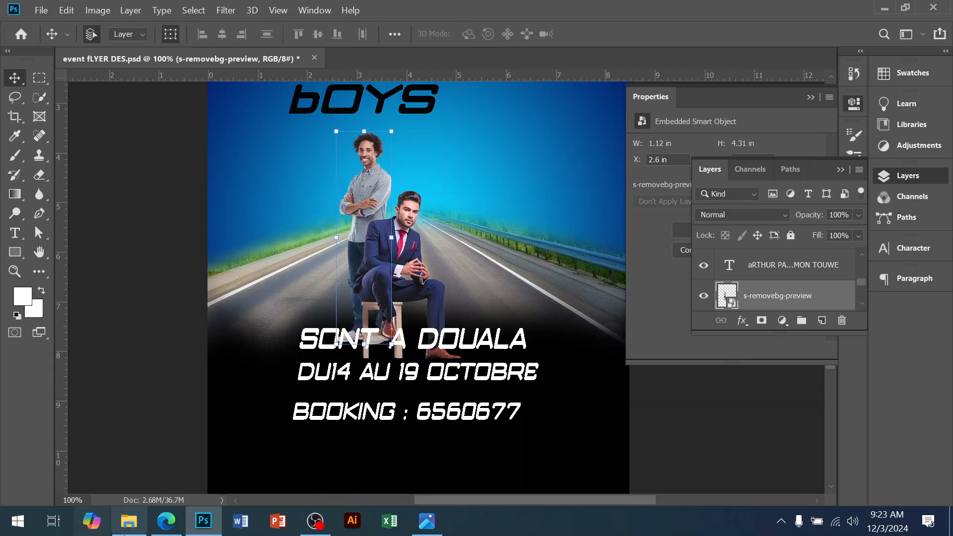
# Step: Place the wp6120378-removebg-preview photo of the man in sunglasses from File Explorer and scale it down beside the others
pyautogui.click(129, 521)
pyautogui.moveTo(169, 194); pyautogui.dragTo(469, 273)
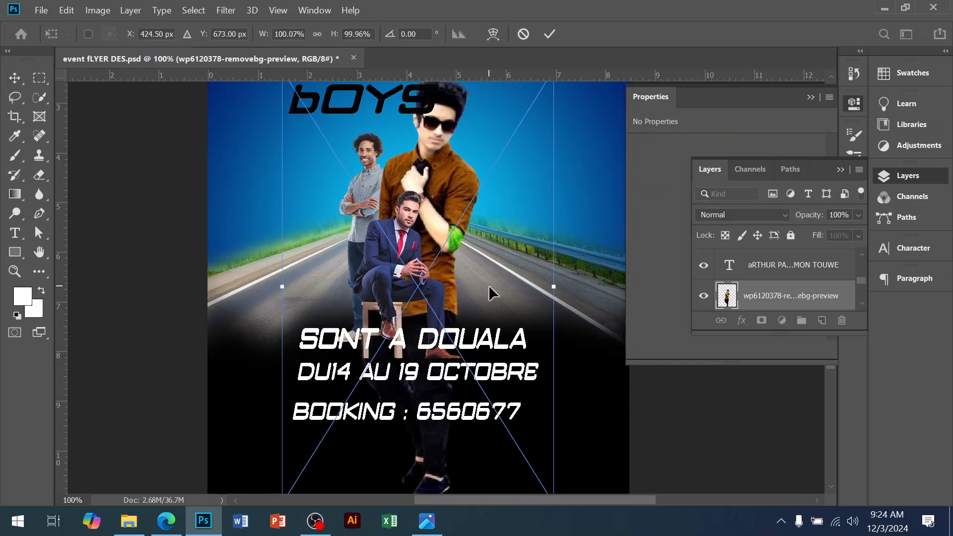
pyautogui.moveTo(554, 286); pyautogui.dragTo(442, 216)
pyautogui.press('Return')
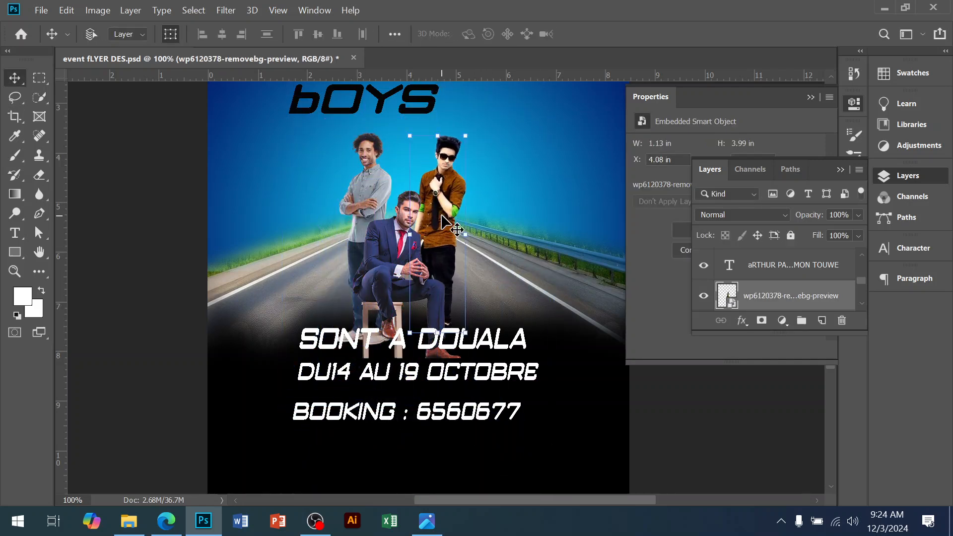
# Step: Flip the sunglasses man photo horizontally, then widen and reposition it to about 1.3 × 4.57 in
pyautogui.hotkey('ctrl', 't')
pyautogui.rightClick(441, 215)
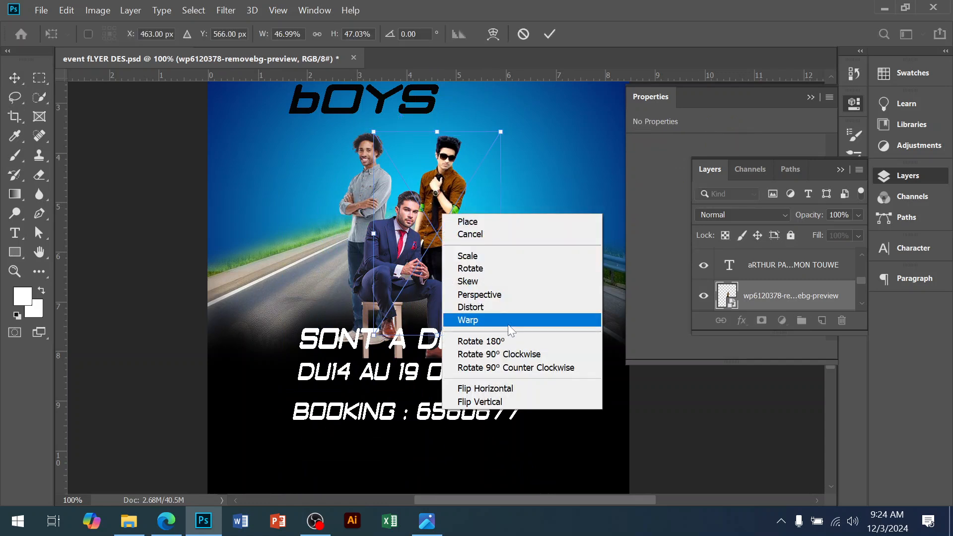
pyautogui.click(489, 388)
pyautogui.moveTo(443, 177)
pyautogui.mouseDown()
pyautogui.moveTo(449, 124)
pyautogui.moveTo(447, 181)
pyautogui.mouseUp()
pyautogui.moveTo(501, 235); pyautogui.dragTo(519, 235)
pyautogui.moveTo(454, 215); pyautogui.dragTo(445, 224)
pyautogui.press('Return')
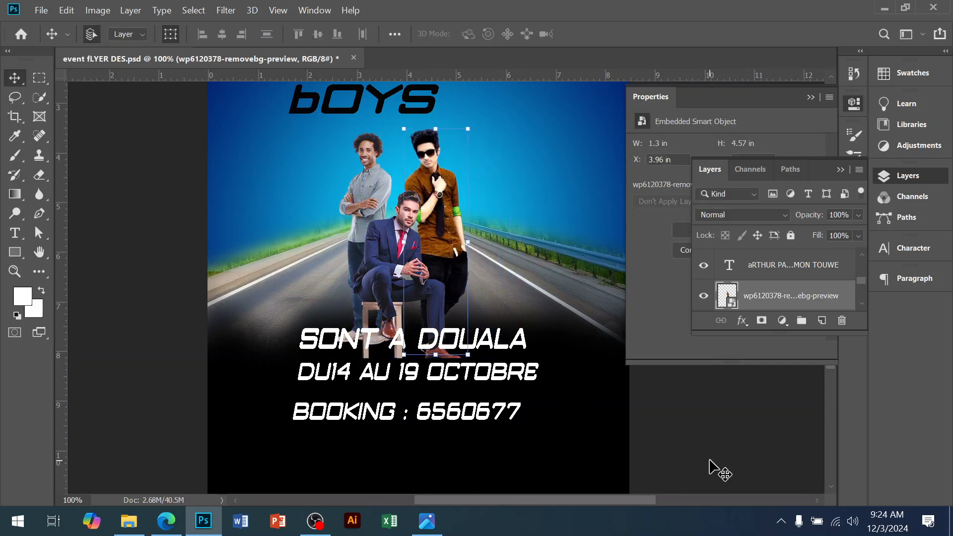
# Step: Switch to the browser and close the remove.bg tab
pyautogui.click(710, 460)
pyautogui.moveTo(481, 345); pyautogui.dragTo(560, 387)
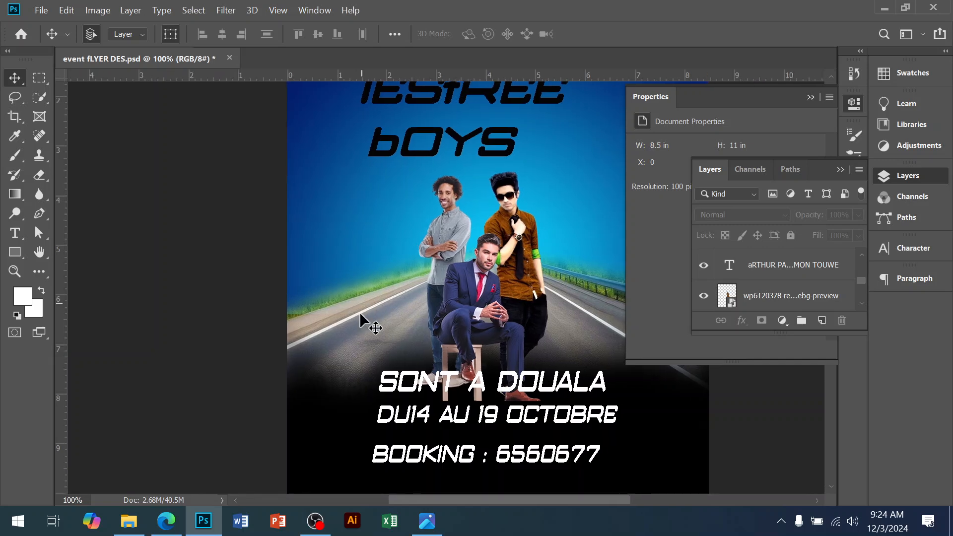
pyautogui.click(166, 521)
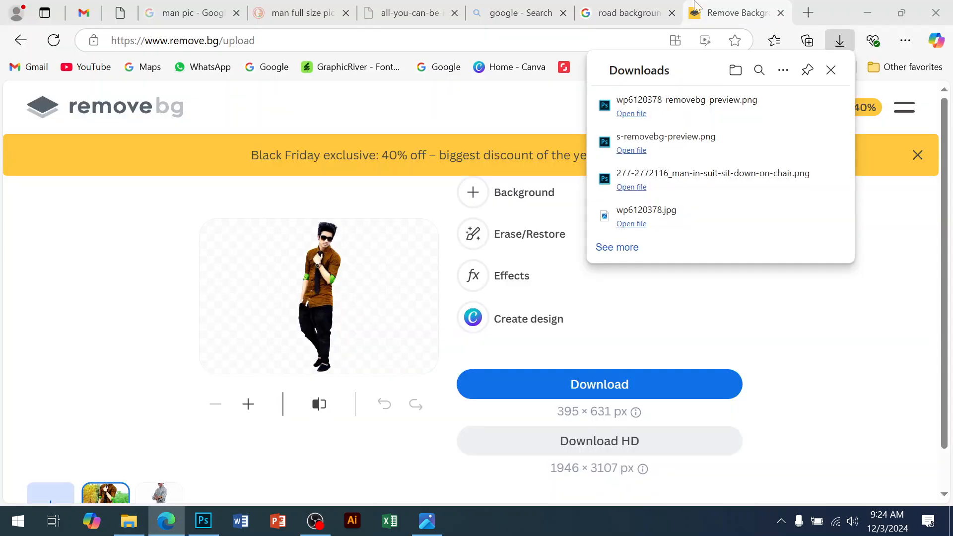
pyautogui.click(752, 22)
pyautogui.click(776, 14)
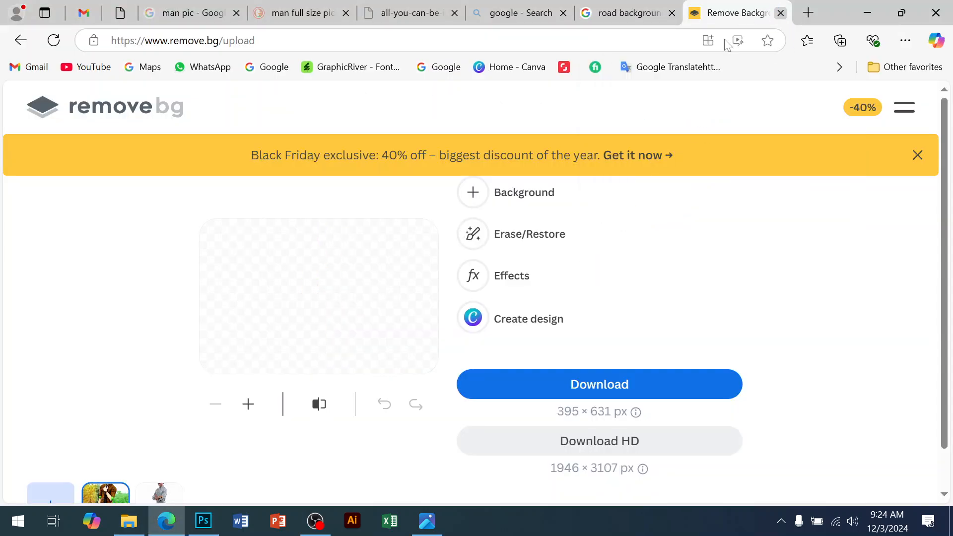
# Step: Search Google Images for bus pic
pyautogui.scroll(3, 158, 106)
pyautogui.hotkey('ctrl', 'a')
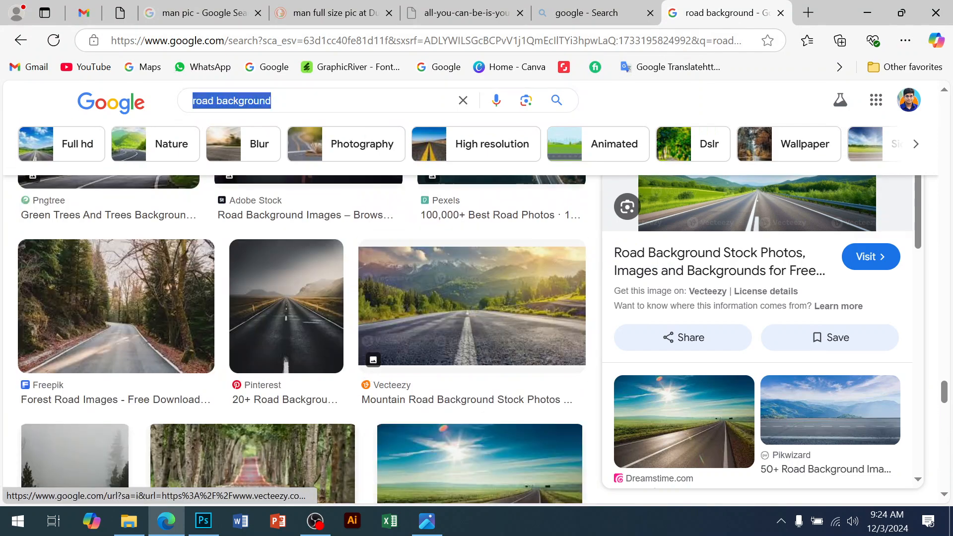
pyautogui.write('bus pic')
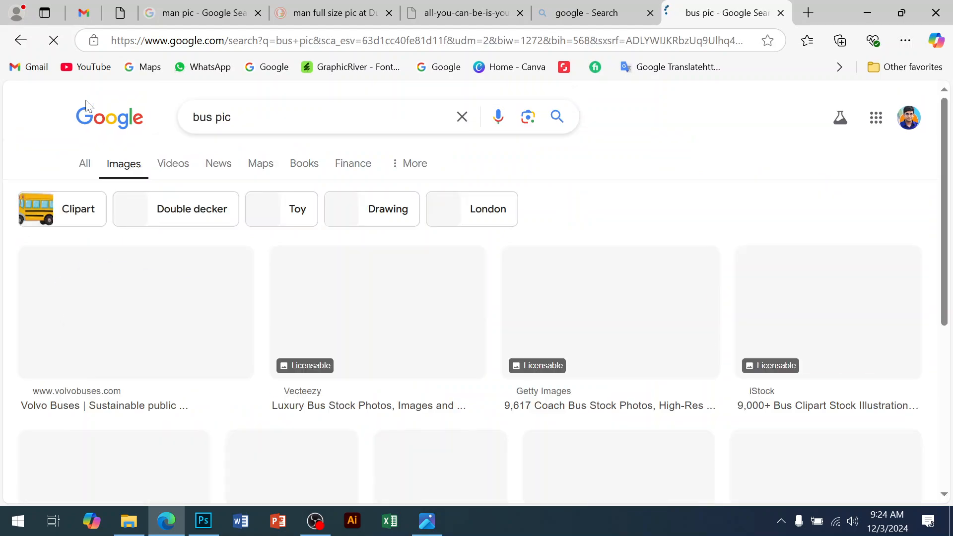
# Step: Browse the bus image results, previewing several coach photos
pyautogui.scroll(-3, 510, 329)
pyautogui.scroll(-2, 467, 384)
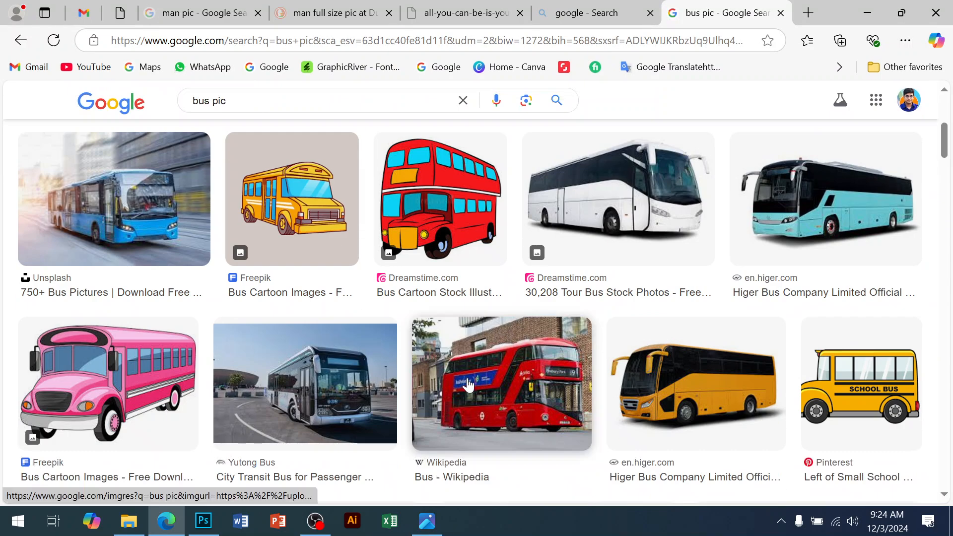
pyautogui.scroll(-6, 470, 387)
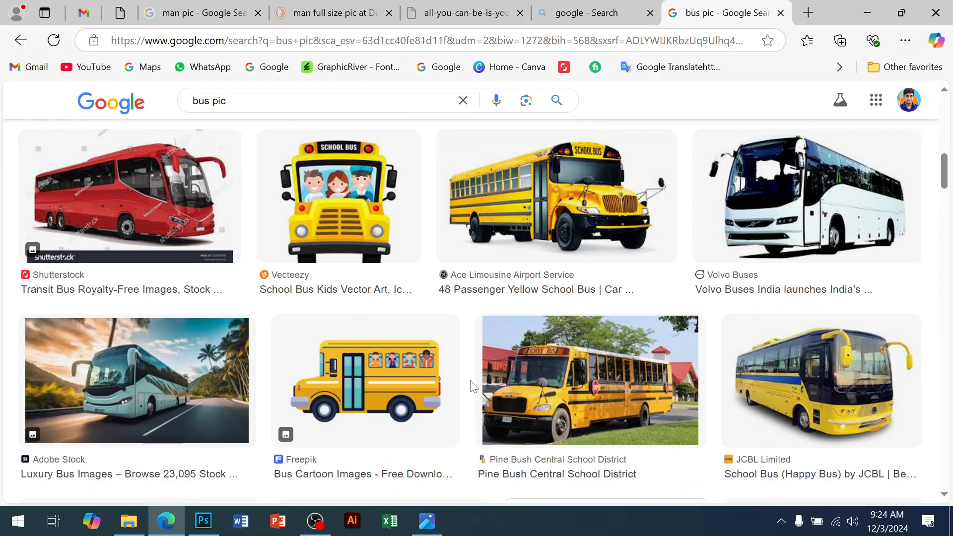
pyautogui.click(179, 416)
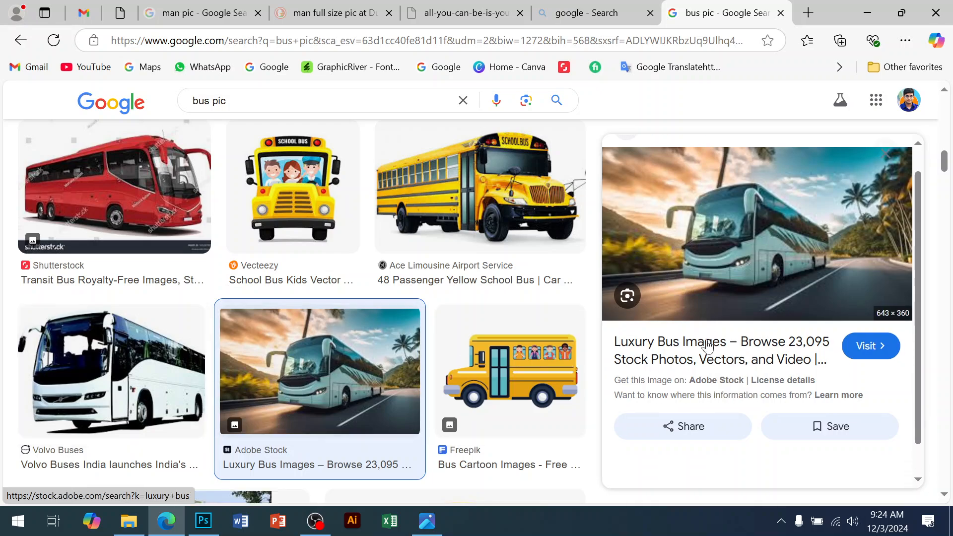
pyautogui.scroll(-5, 707, 346)
pyautogui.scroll(-3, 707, 346)
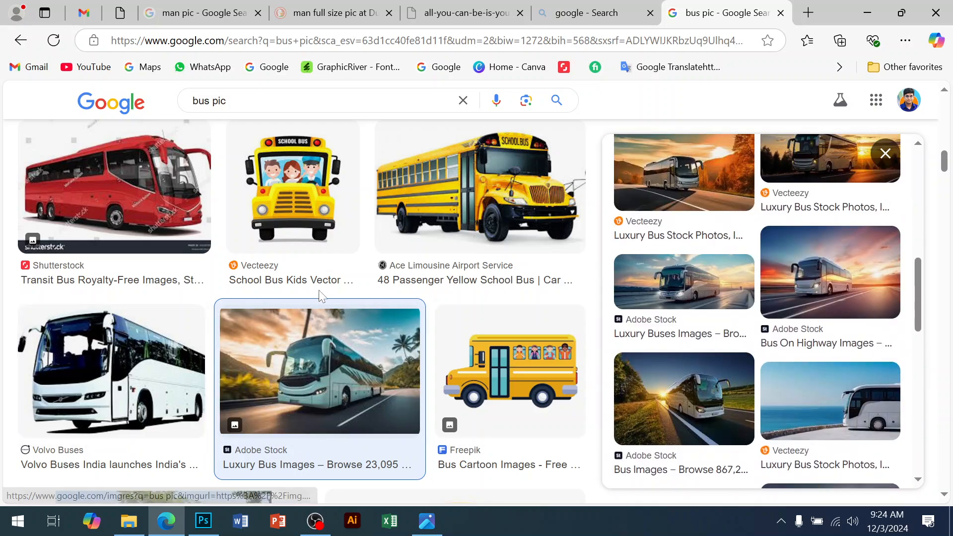
pyautogui.scroll(-5, 319, 297)
pyautogui.scroll(2, 321, 300)
pyautogui.scroll(-12, 464, 313)
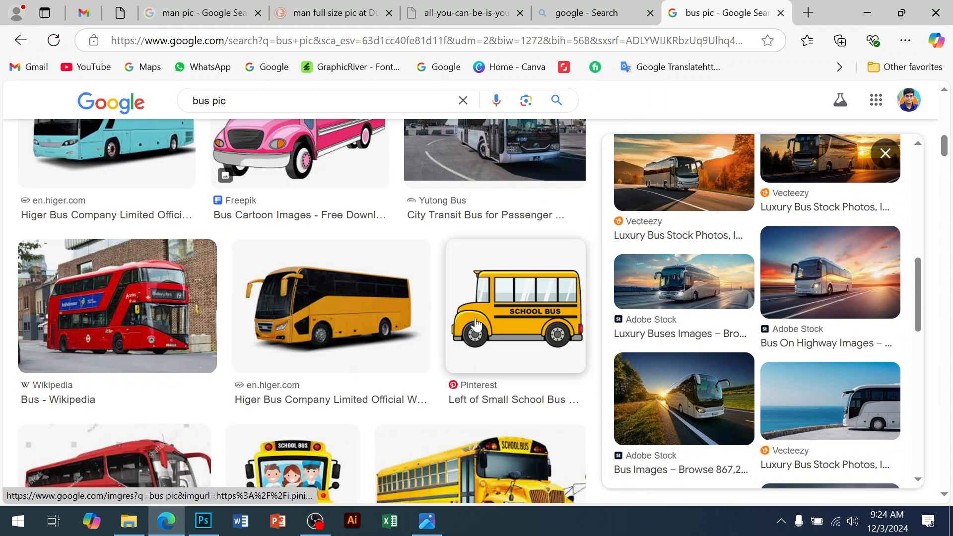
pyautogui.click(356, 303)
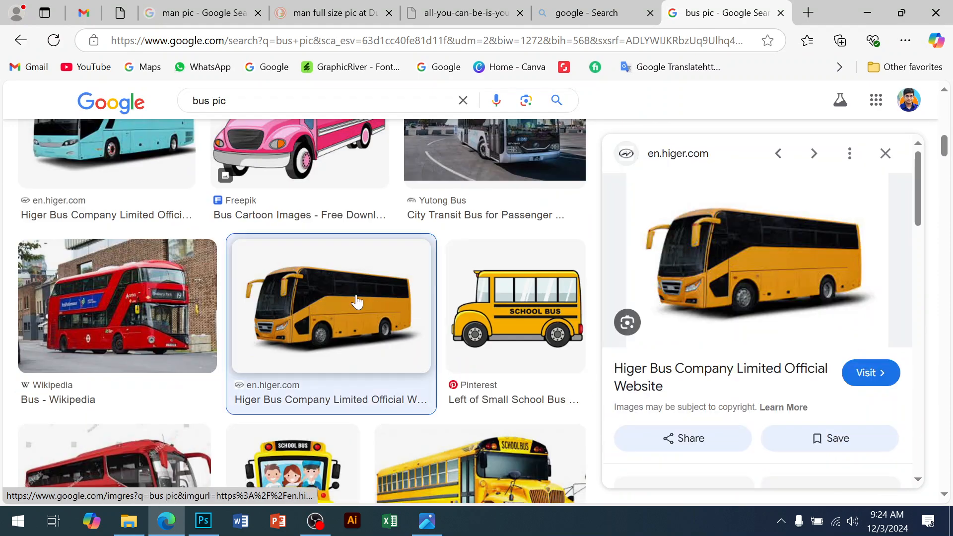
pyautogui.scroll(-2, 660, 333)
pyautogui.scroll(-5, 665, 334)
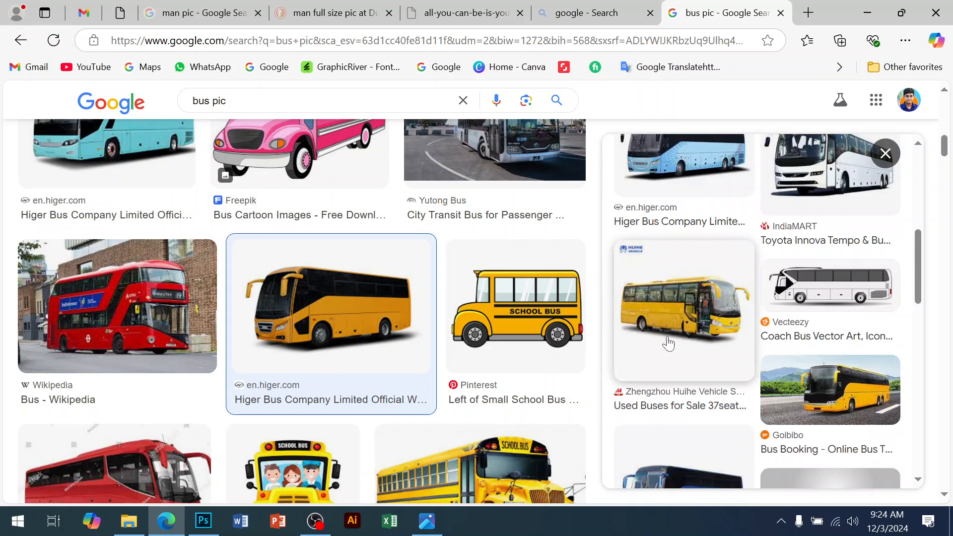
pyautogui.click(838, 412)
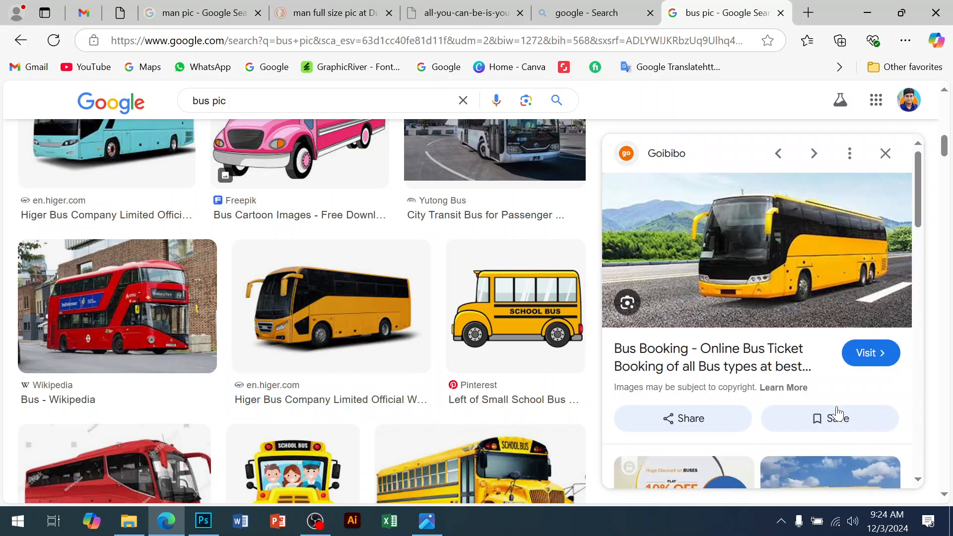
# Step: Open the yellow coach image's source page in a new tab, view it, and close that tab
pyautogui.click(780, 274)
pyautogui.click(637, 12)
pyautogui.scroll(-5, 769, 308)
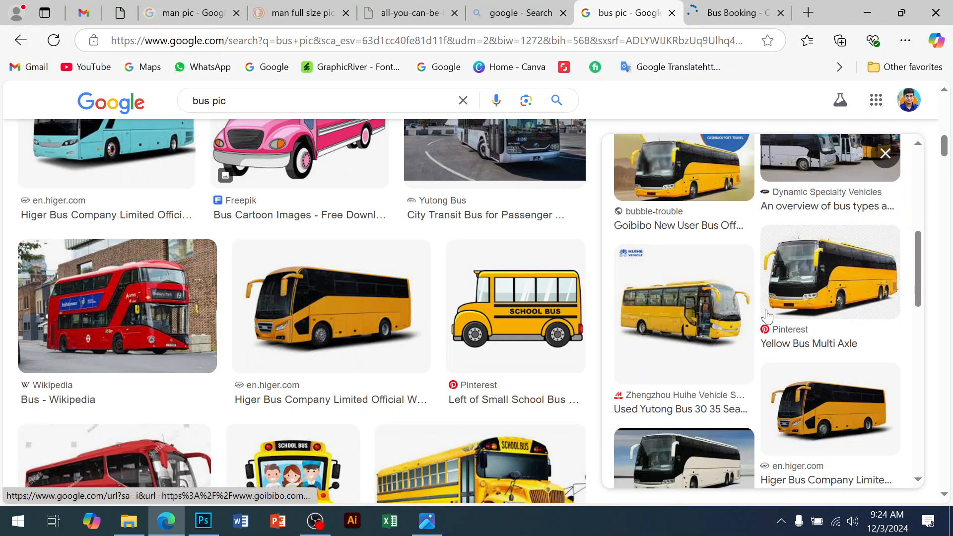
pyautogui.click(810, 281)
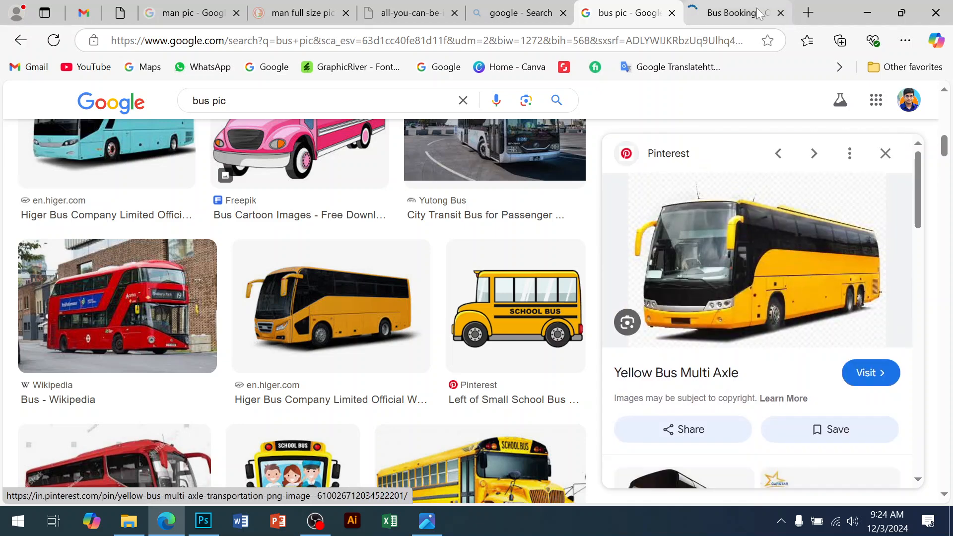
pyautogui.click(732, 14)
pyautogui.scroll(-10, 661, 238)
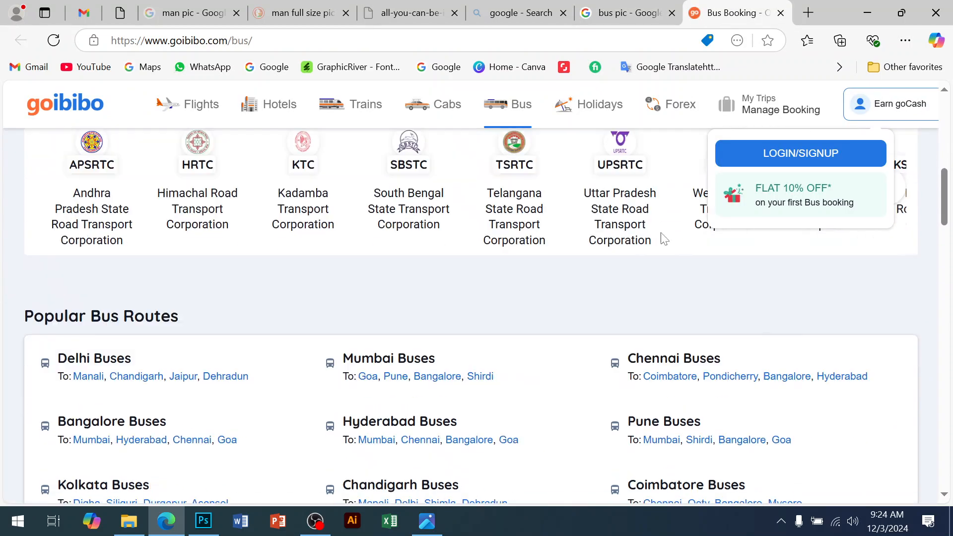
pyautogui.click(781, 14)
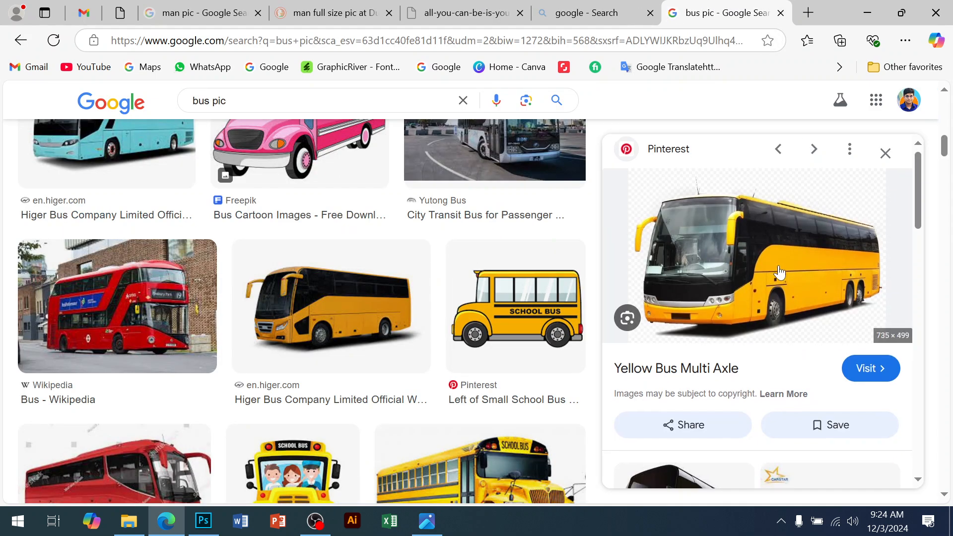
# Step: Keep browsing the bus image results and related images for a suitable yellow bus photo
pyautogui.click(806, 326)
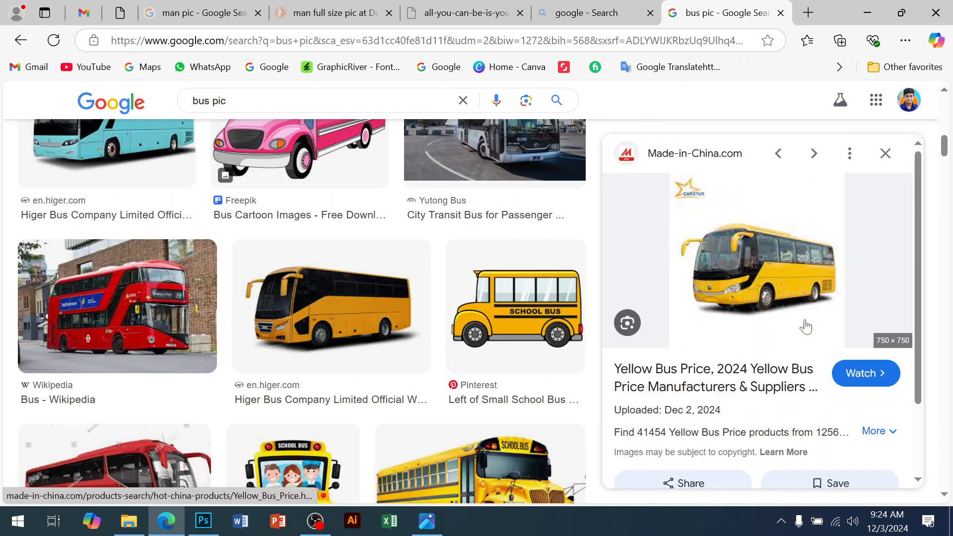
pyautogui.scroll(-5, 805, 331)
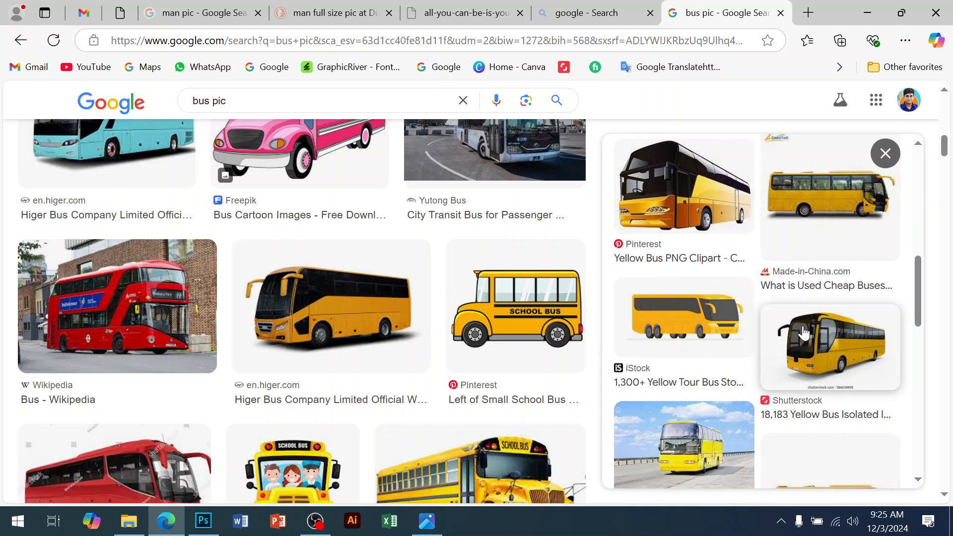
pyautogui.scroll(-3, 708, 186)
pyautogui.click(708, 186)
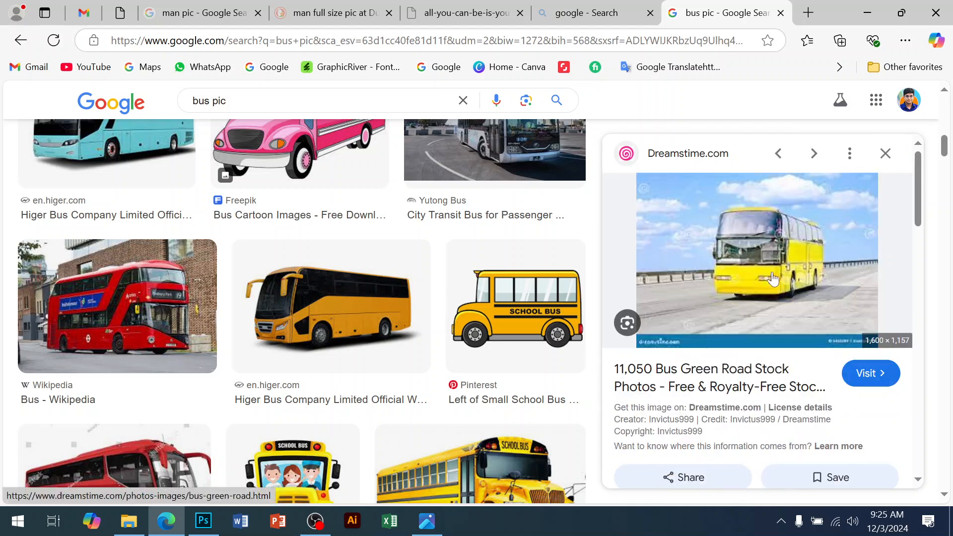
pyautogui.scroll(-5, 800, 325)
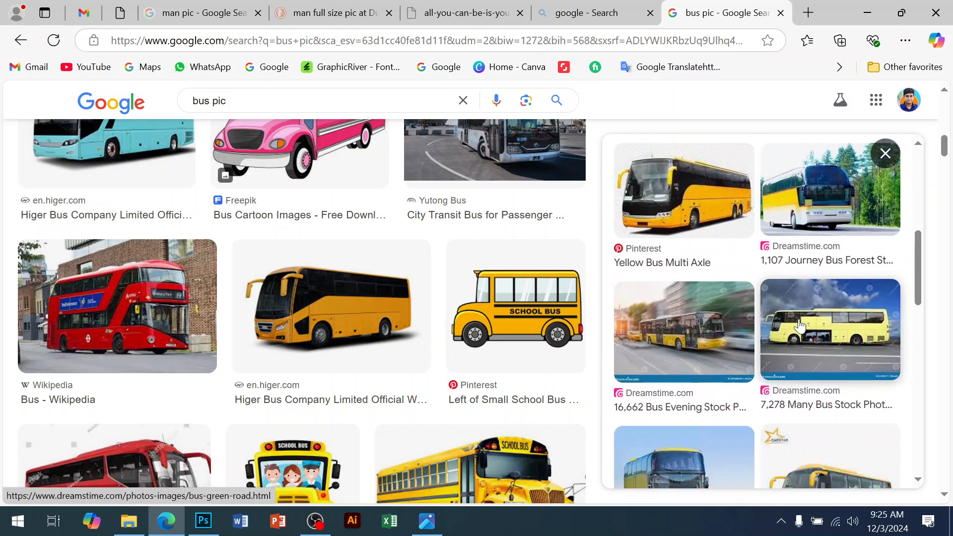
pyautogui.click(698, 220)
pyautogui.scroll(-5, 712, 245)
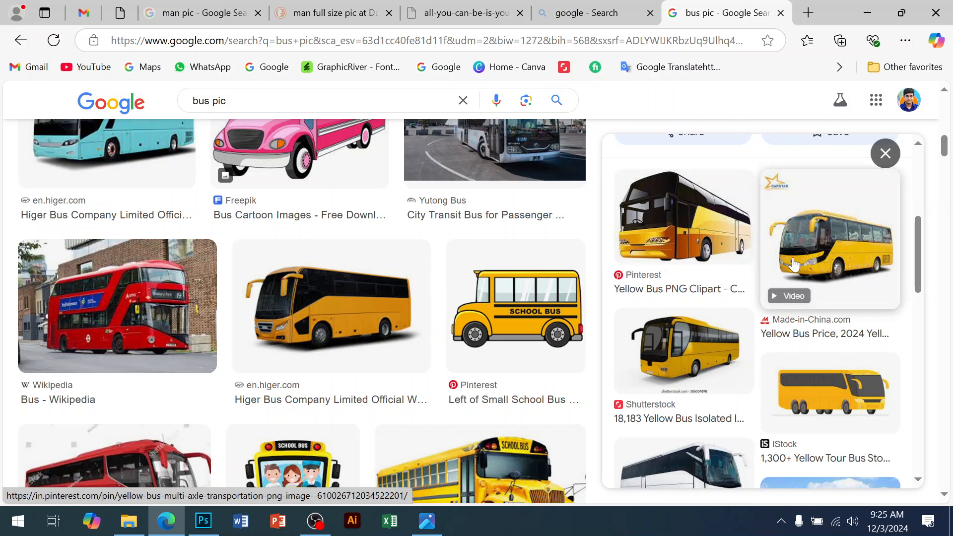
pyautogui.scroll(-4, 778, 295)
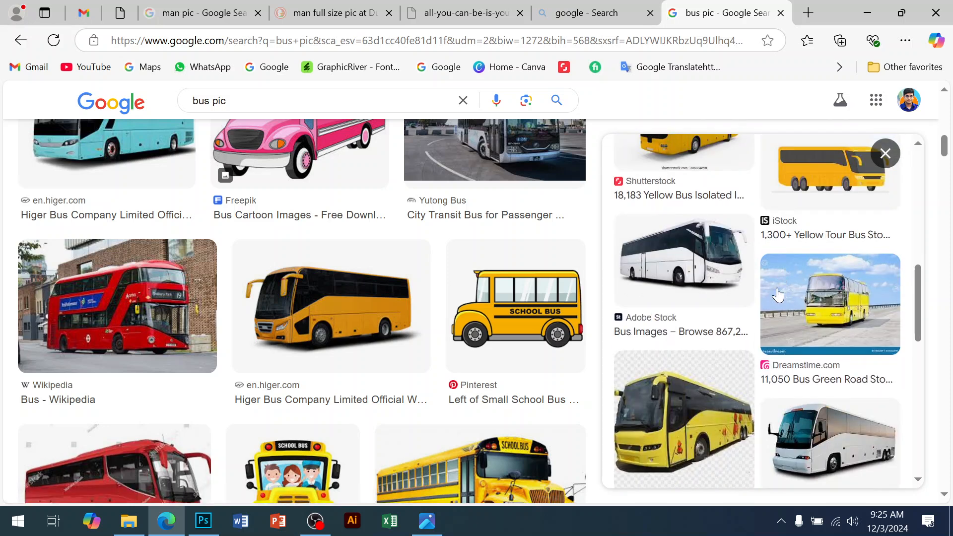
pyautogui.click(700, 425)
pyautogui.scroll(-5, 715, 343)
pyautogui.scroll(-4, 732, 335)
pyautogui.scroll(-4, 732, 343)
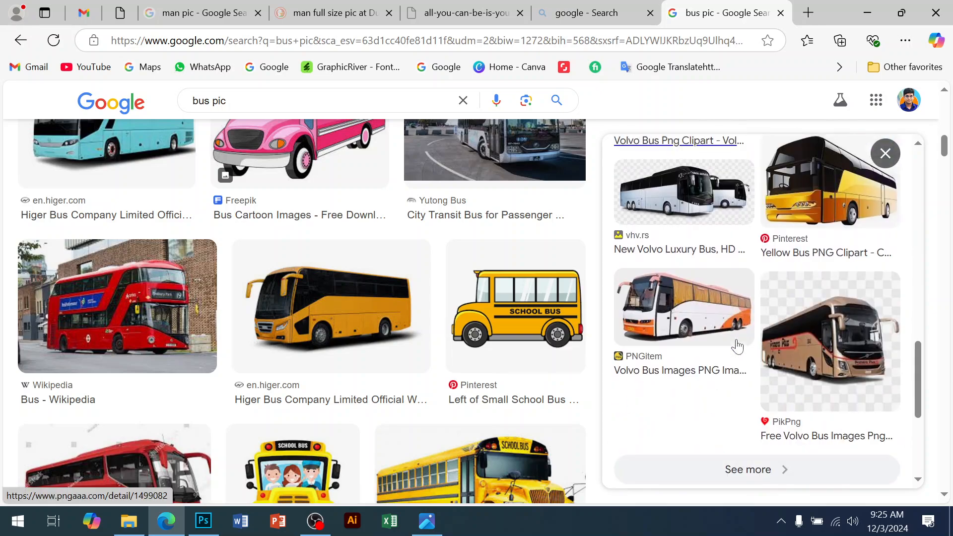
pyautogui.scroll(-10, 542, 356)
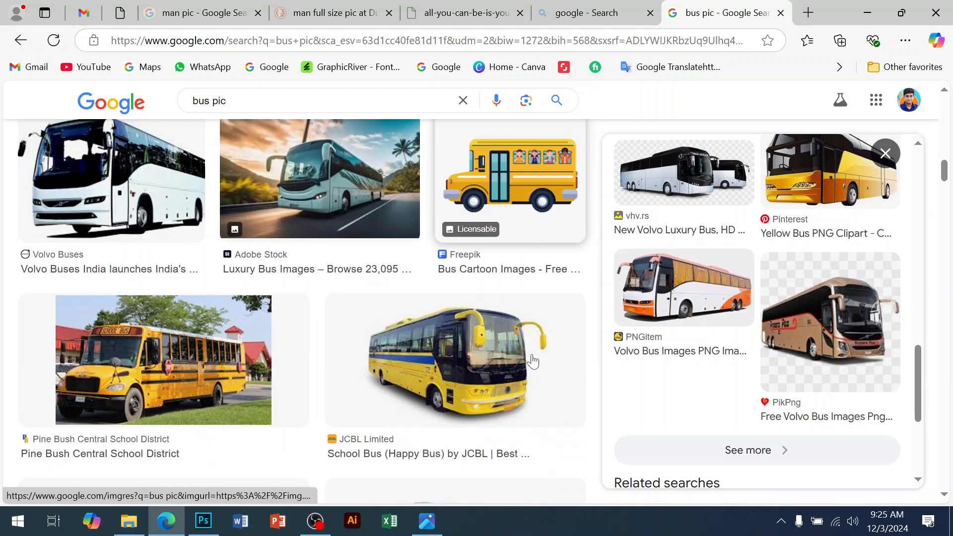
pyautogui.scroll(4, 533, 360)
pyautogui.scroll(-10, 533, 361)
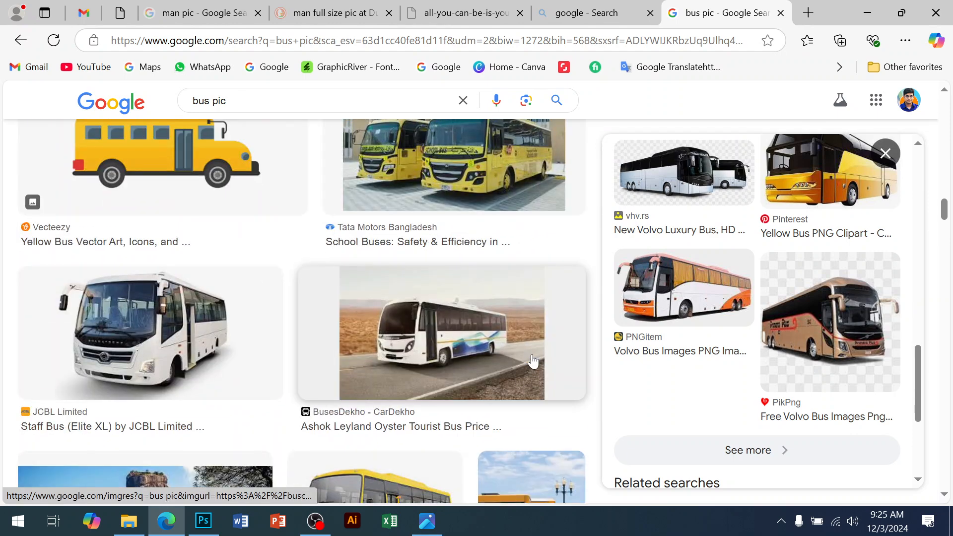
pyautogui.scroll(-3, 533, 361)
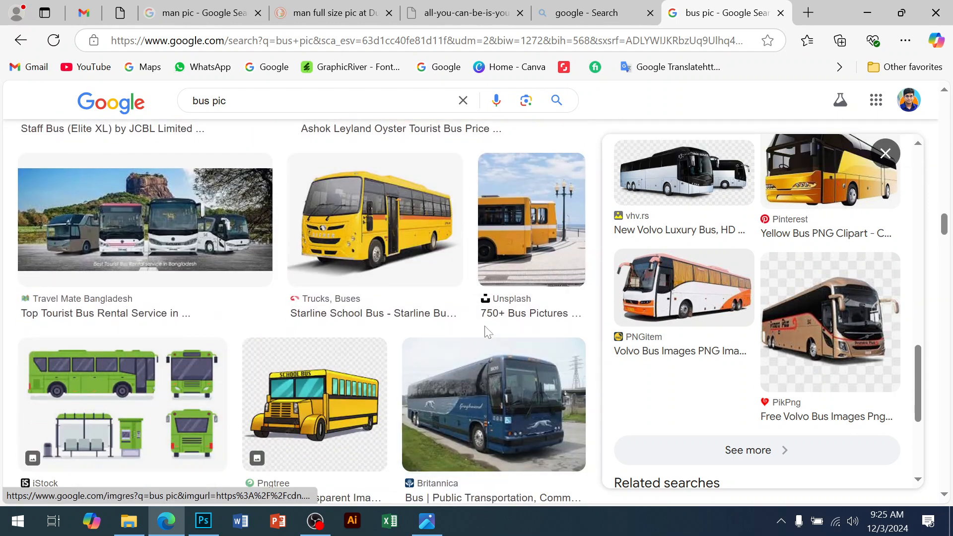
pyautogui.click(419, 270)
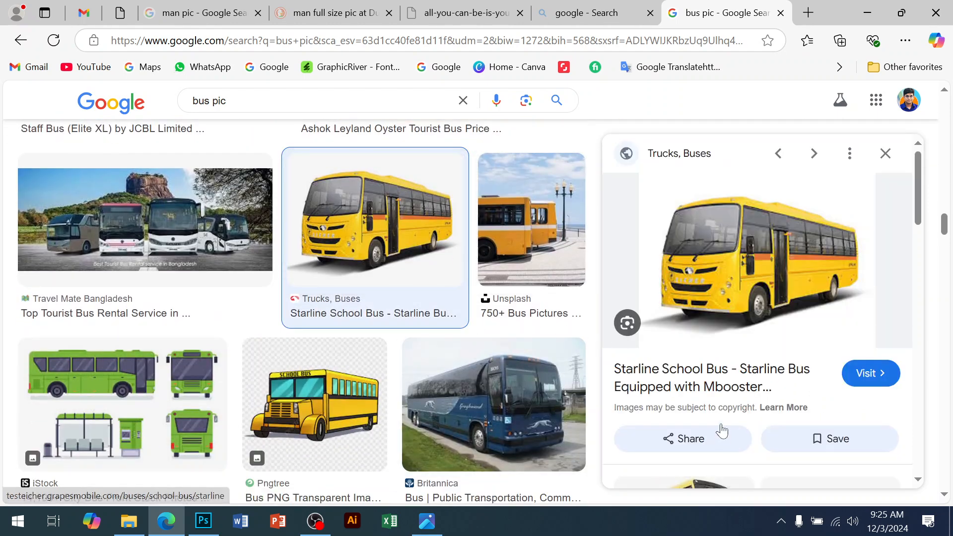
# Step: Pick the TATA school bus image from the related results and save it as tata-school-bus in the Flye dseign d folder
pyautogui.scroll(-5, 773, 343)
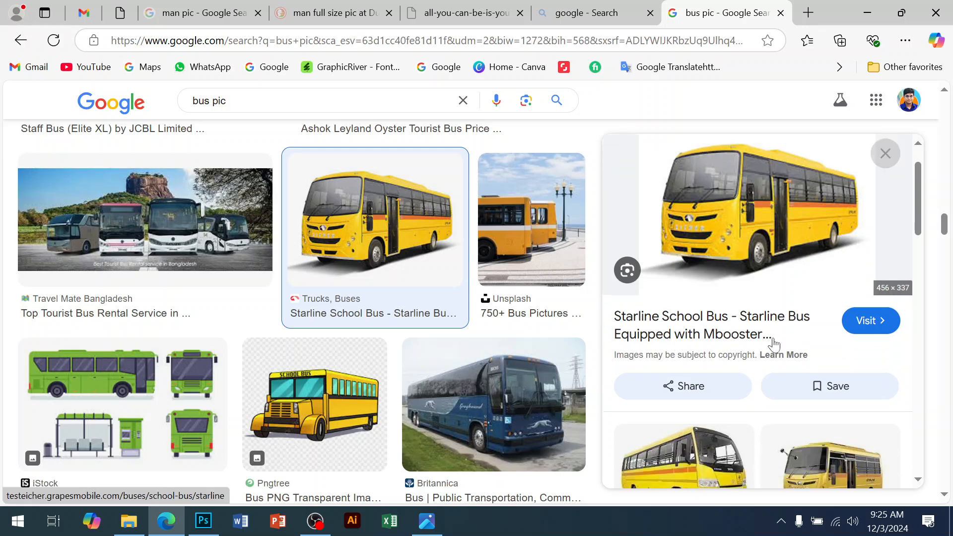
pyautogui.scroll(-4, 774, 343)
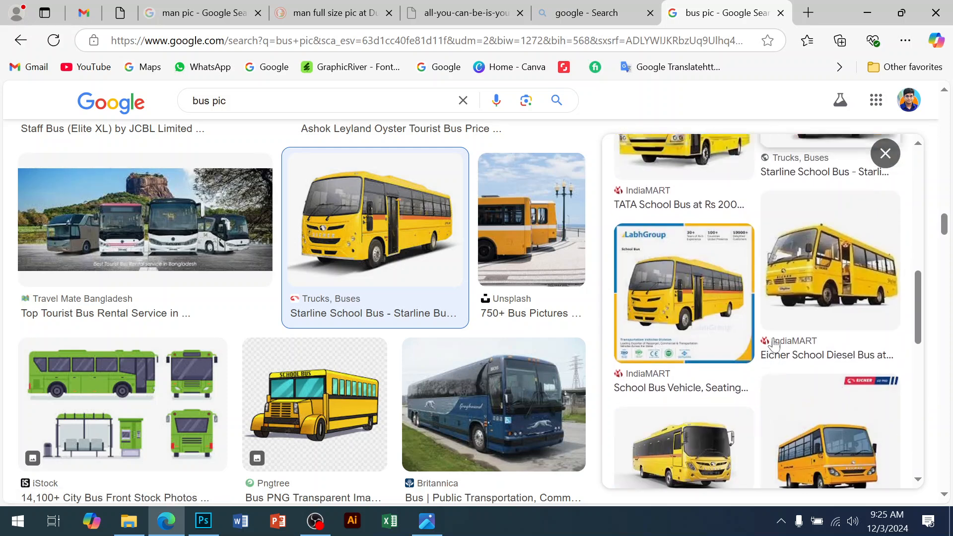
pyautogui.click(704, 188)
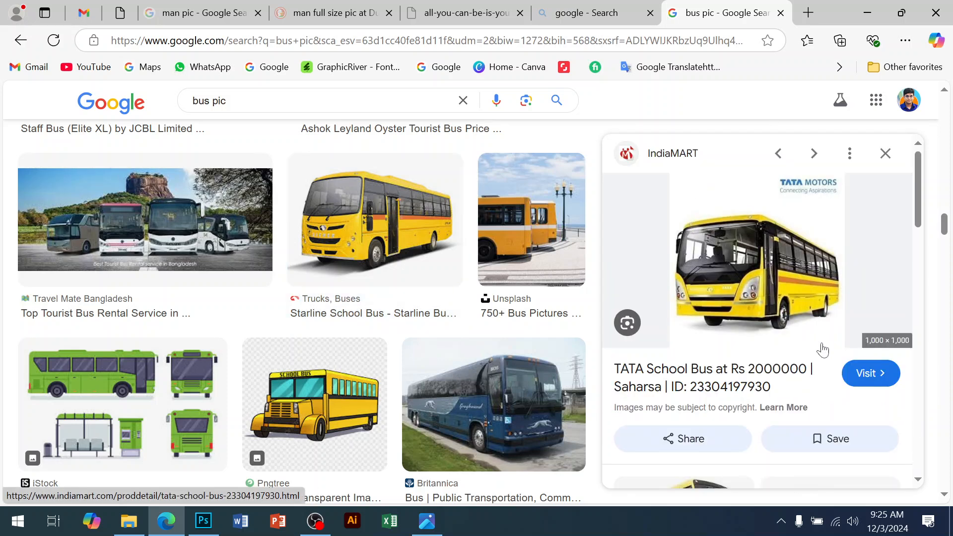
pyautogui.rightClick(776, 282)
pyautogui.click(614, 269)
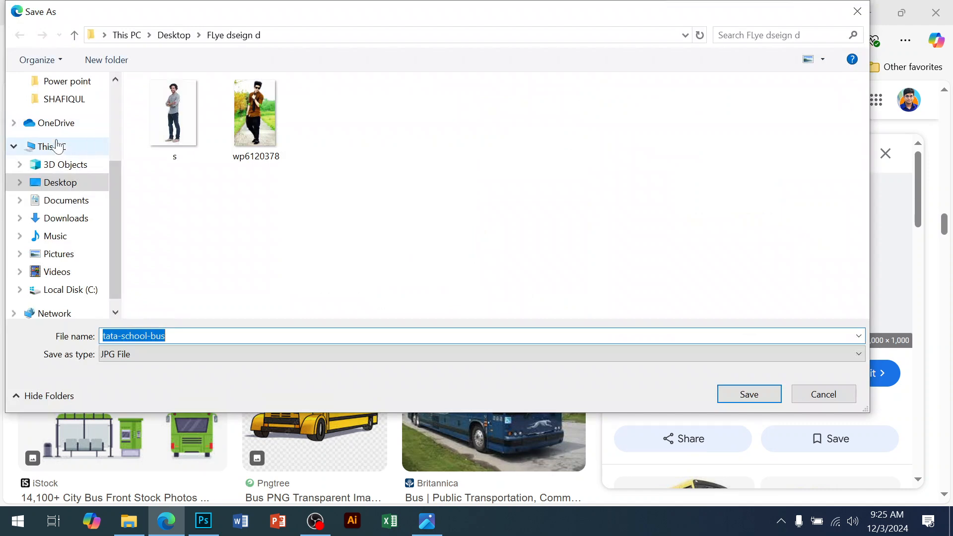
pyautogui.click(754, 402)
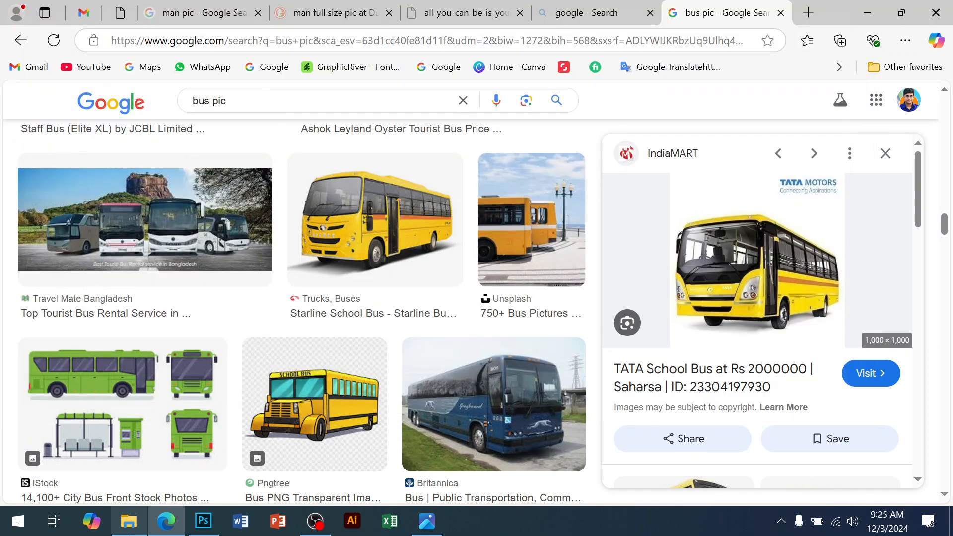
# Step: Check the saved tata-school-bus file in the Flye dseign d folder, then return to the browser
pyautogui.click(129, 521)
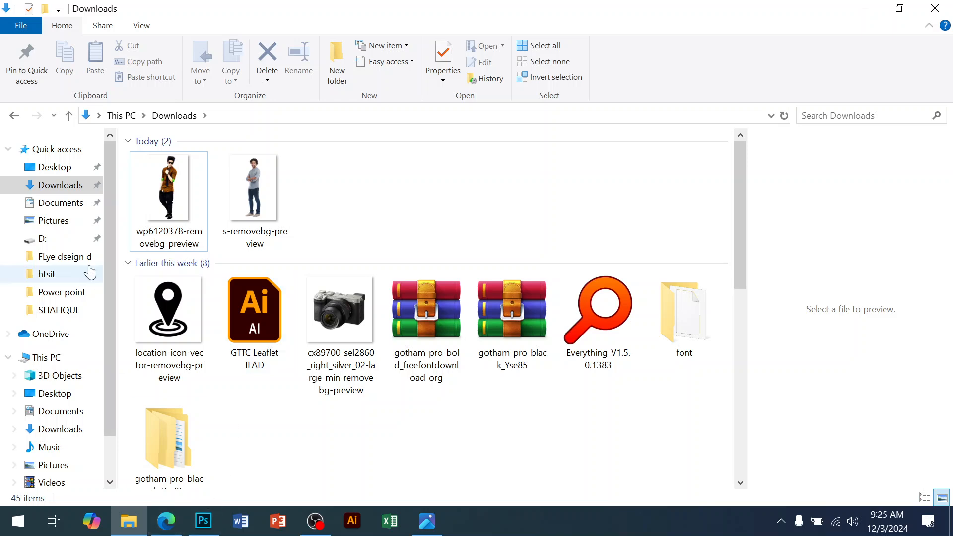
pyautogui.click(92, 167)
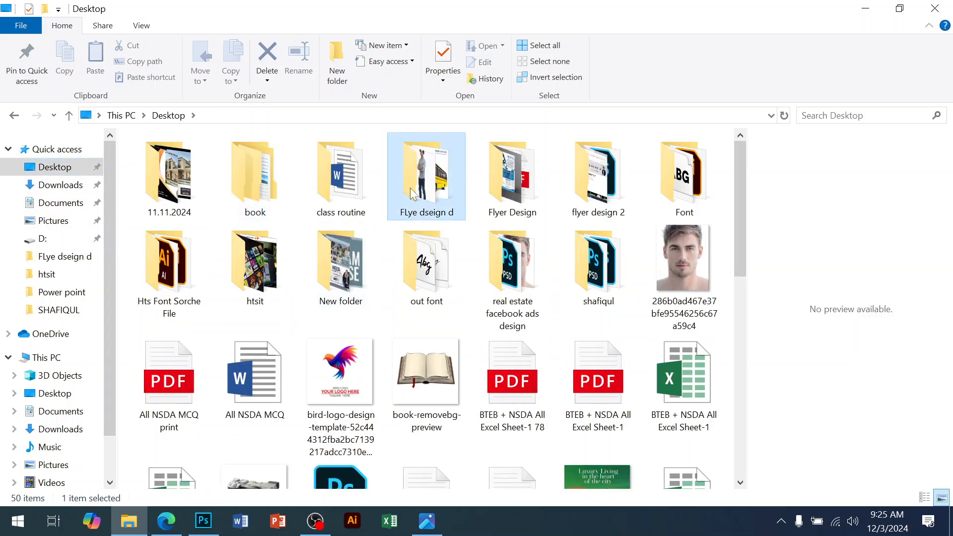
pyautogui.doubleClick(425, 173)
pyautogui.click(359, 182)
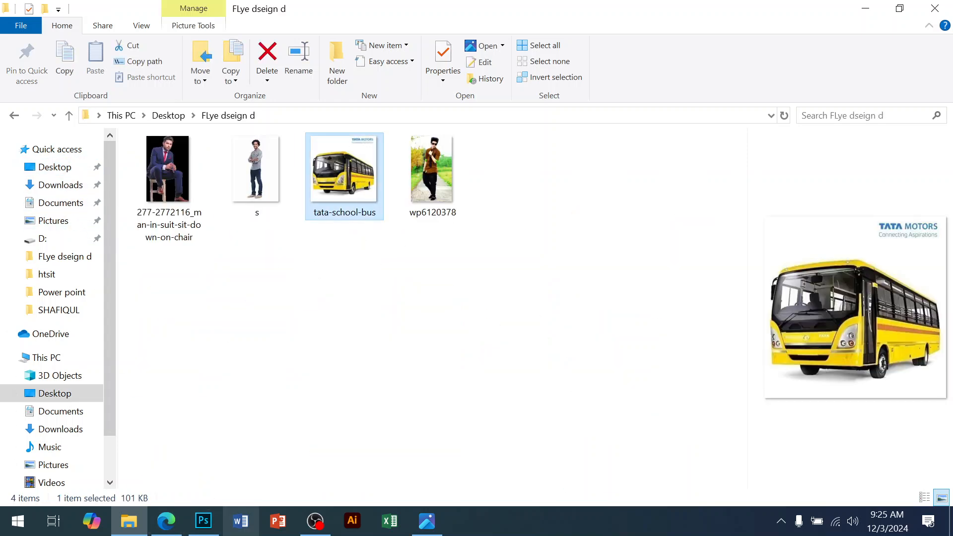
pyautogui.click(166, 521)
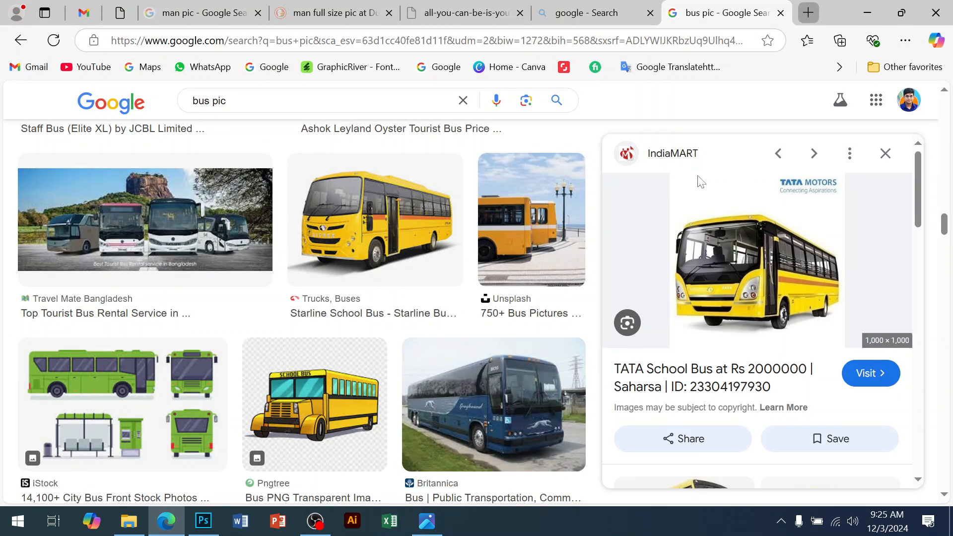
# Step: Open remove.bg in a new tab, upload tata-school-bus and download the background-removed image
pyautogui.hotkey('ctrl', 't')
pyautogui.write('g')
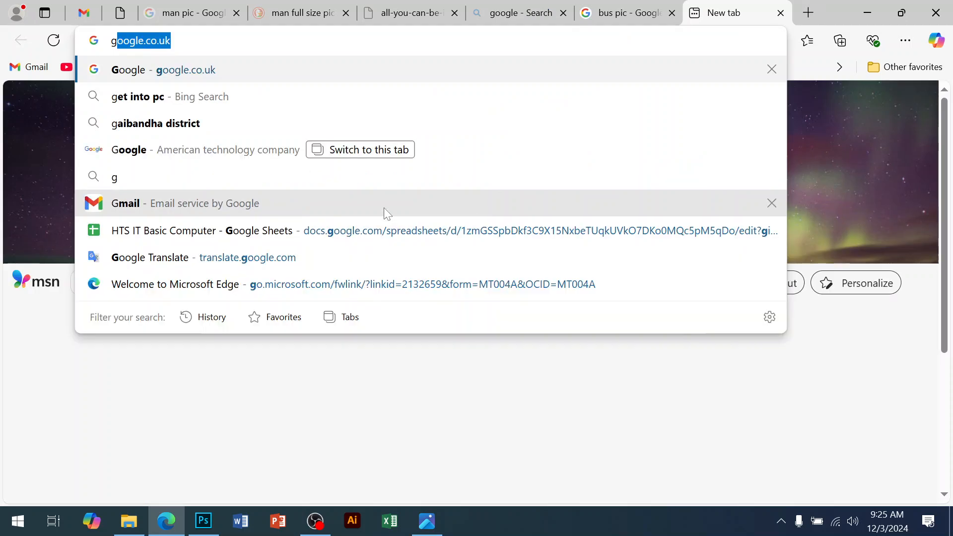
pyautogui.press('Return')
pyautogui.click(356, 239)
pyautogui.write('re')
pyautogui.click(348, 264)
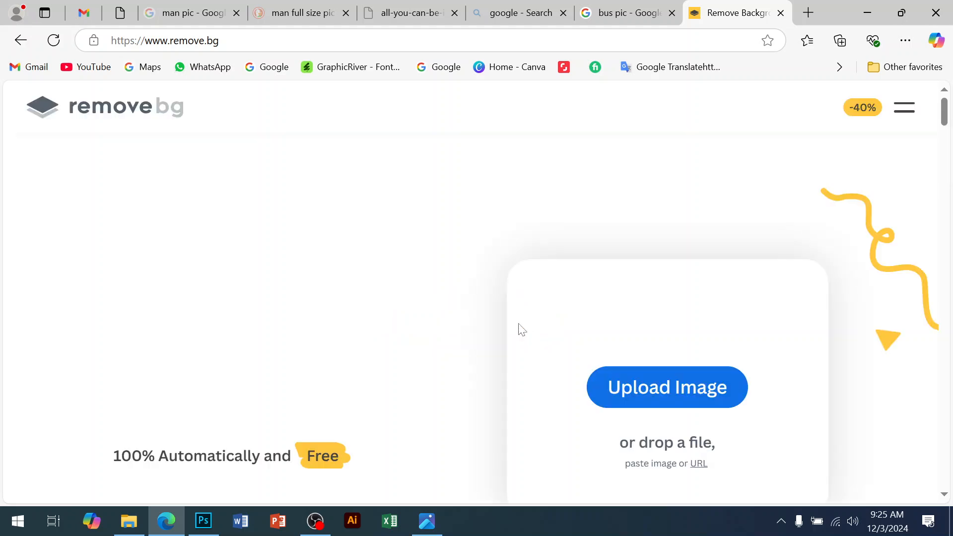
pyautogui.click(646, 400)
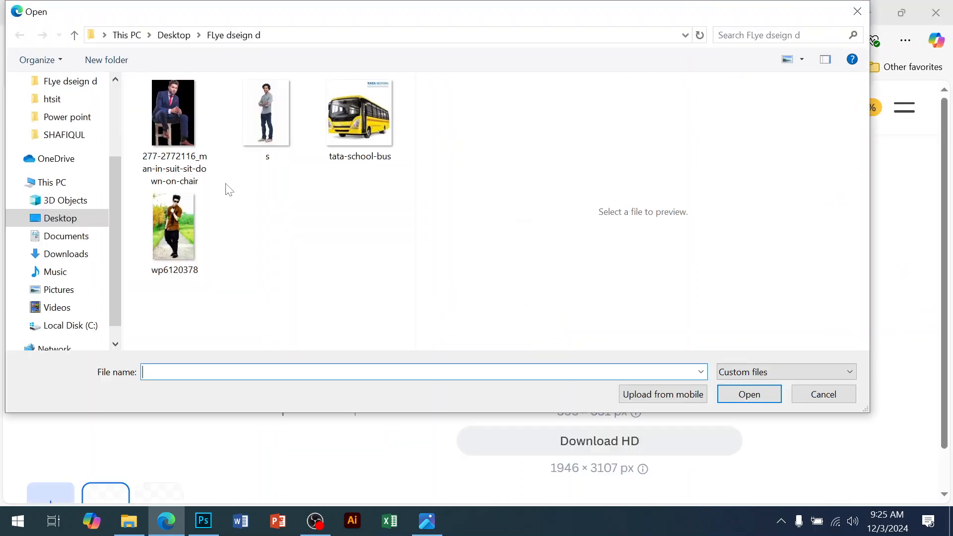
pyautogui.doubleClick(358, 114)
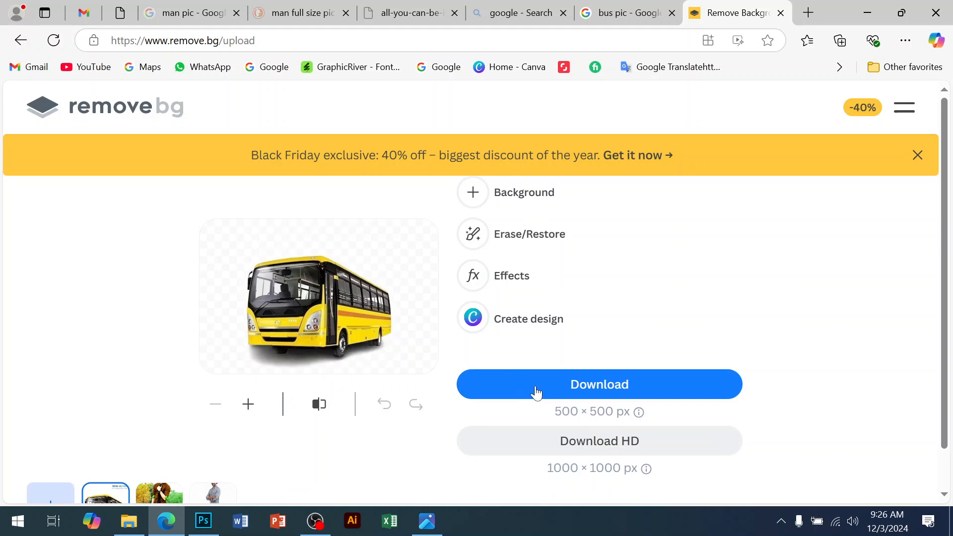
pyautogui.click(536, 393)
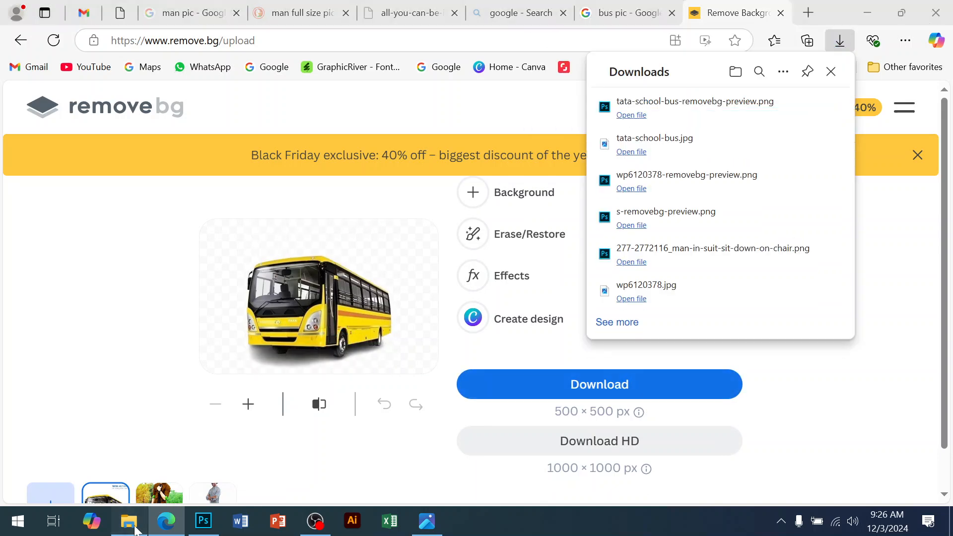
# Step: Place the background-removed bus image into the flyer and scale it to about 70.5%
pyautogui.click(130, 521)
pyautogui.click(61, 185)
pyautogui.moveTo(187, 214); pyautogui.dragTo(377, 279)
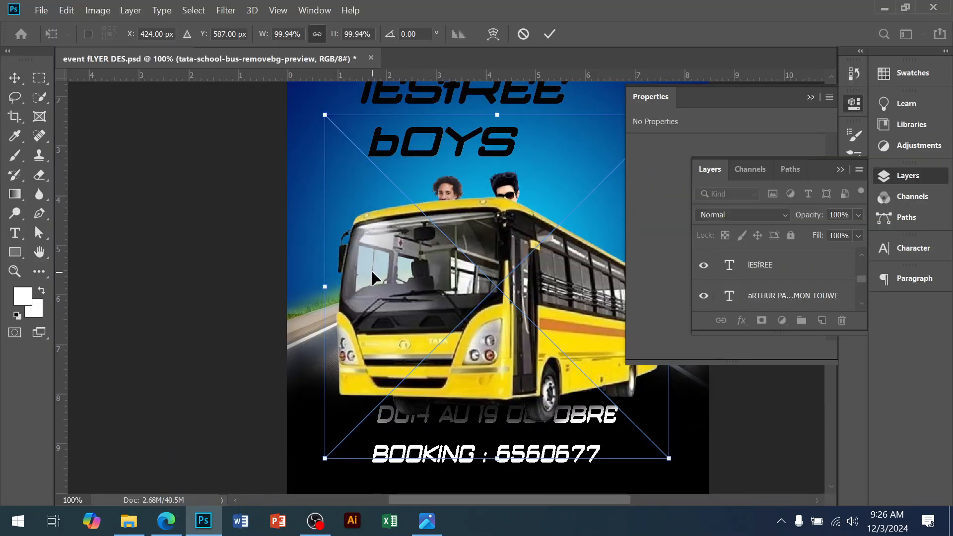
pyautogui.moveTo(334, 326); pyautogui.dragTo(456, 336)
pyautogui.moveTo(447, 296); pyautogui.dragTo(362, 271)
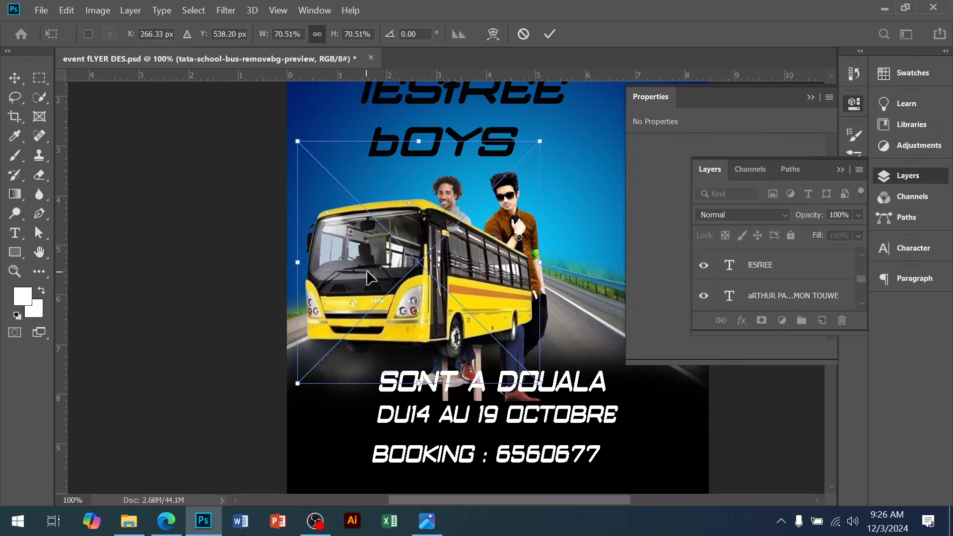
pyautogui.press('Return')
# Step: Move the bus layer down the layer stack so it sits behind the performer photos
pyautogui.click(902, 179)
pyautogui.click(902, 179)
pyautogui.scroll(-1, 832, 245)
pyautogui.scroll(-4, 824, 273)
pyautogui.scroll(-5, 824, 273)
pyautogui.scroll(3, 814, 276)
pyautogui.scroll(2, 762, 297)
pyautogui.scroll(-2, 764, 295)
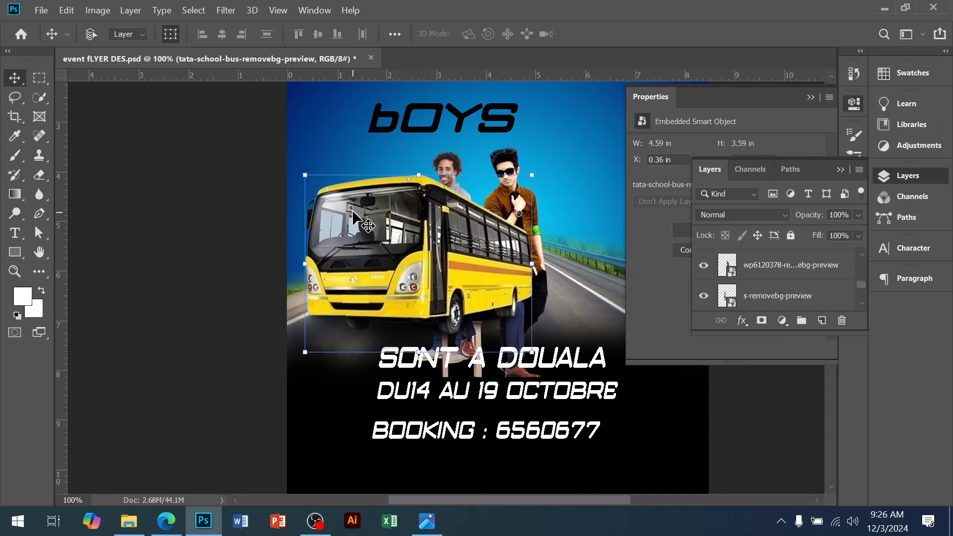
pyautogui.hotkey('ctrl', 'shift', '[')
pyautogui.moveTo(777, 296); pyautogui.dragTo(772, 251)
pyautogui.scroll(1, 811, 295)
pyautogui.moveTo(781, 300); pyautogui.dragTo(780, 265)
# Step: Scale the bus down to about 2.64 × 2.07 in and position it left of the seated man
pyautogui.moveTo(353, 264); pyautogui.dragTo(361, 304)
pyautogui.hotkey('ctrl', 't')
pyautogui.moveTo(549, 304); pyautogui.dragTo(461, 301)
pyautogui.moveTo(225, 271); pyautogui.dragTo(328, 271)
pyautogui.moveTo(388, 283); pyautogui.dragTo(388, 295)
pyautogui.click(428, 523)
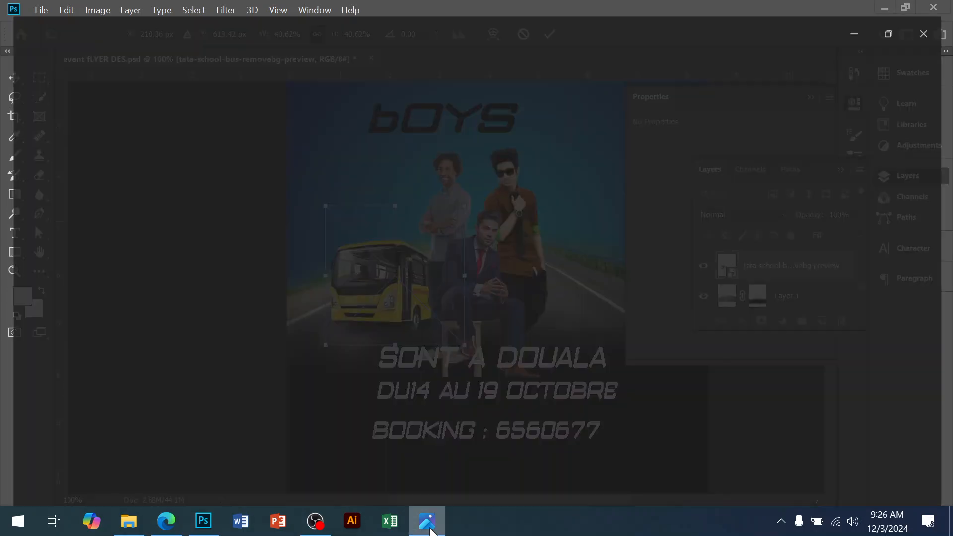
pyautogui.click(430, 530)
pyautogui.press('Return')
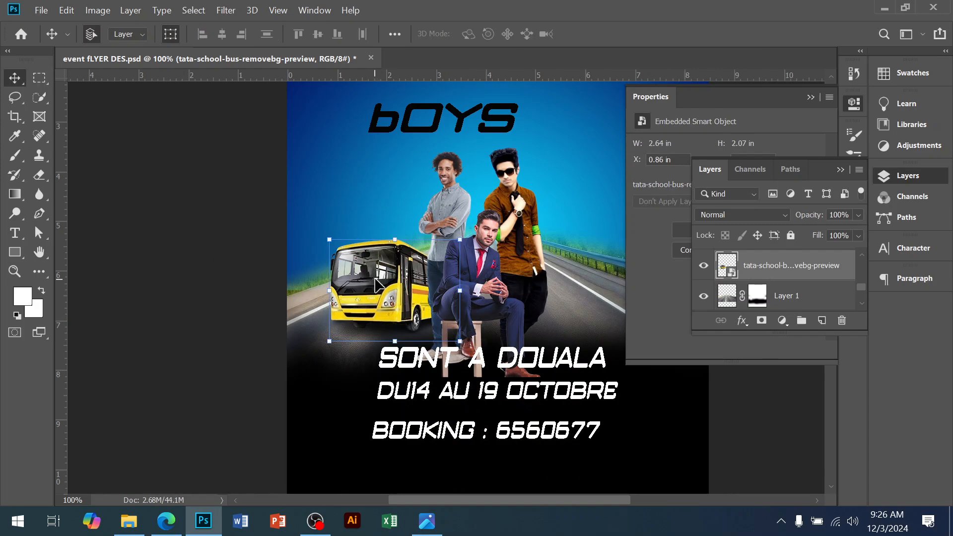
# Step: Switch between the reference flyer and the document to compare the bus placement
pyautogui.click(435, 529)
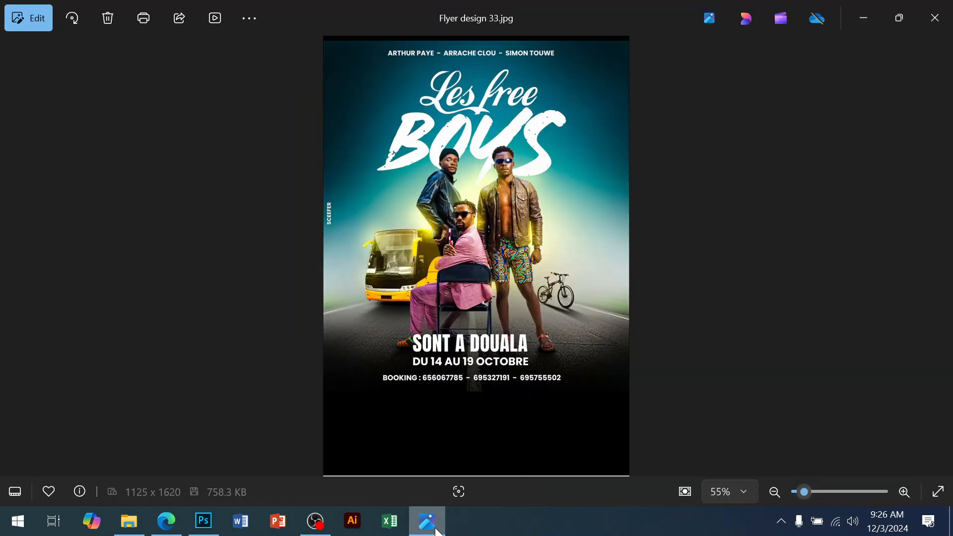
pyautogui.click(436, 529)
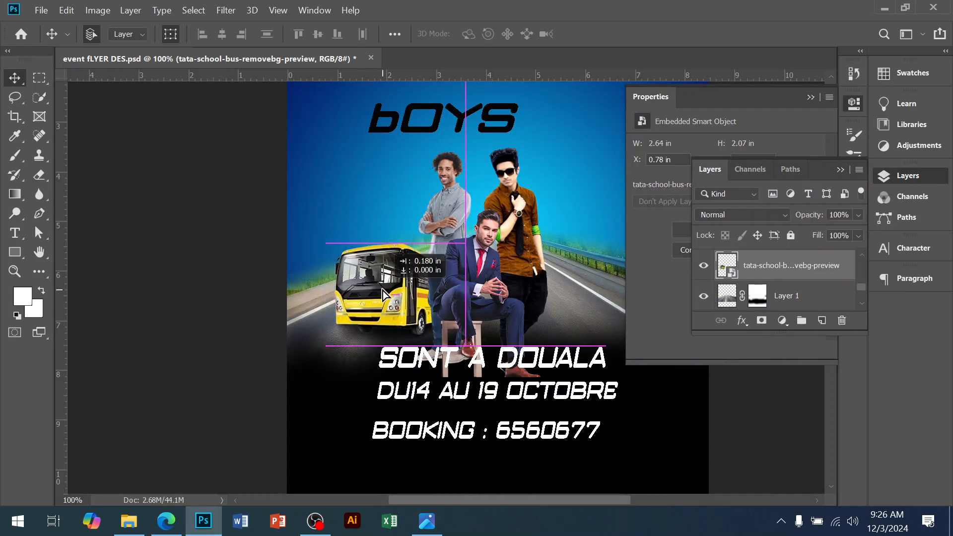
pyautogui.click(425, 530)
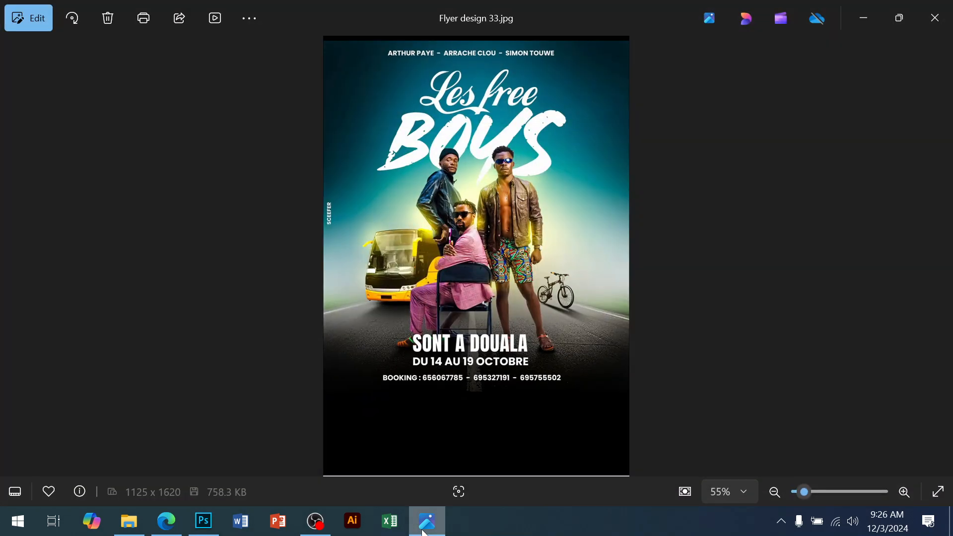
pyautogui.click(425, 530)
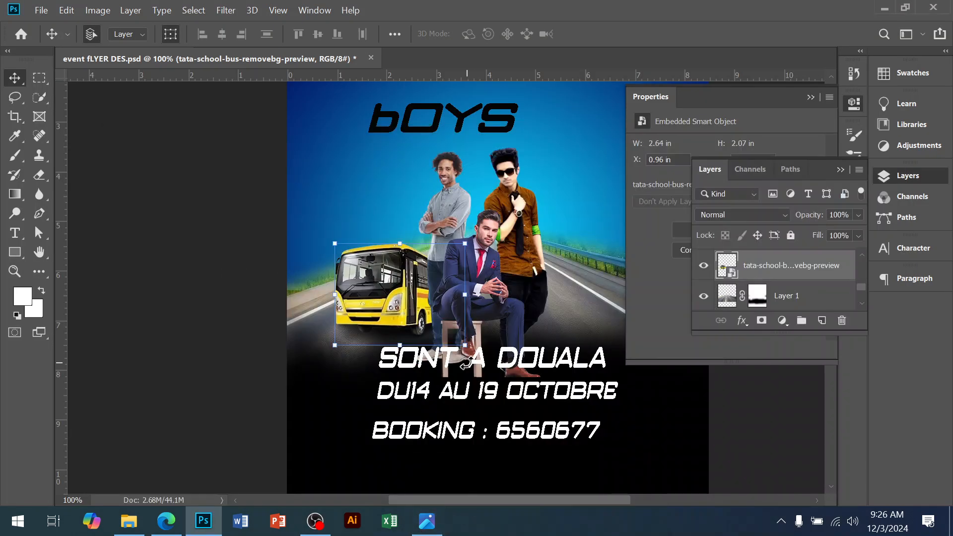
# Step: Navigate up to the flyer's title area and select the performer names text layer
pyautogui.scroll(-3, 517, 377)
pyautogui.press('space')
pyautogui.moveTo(546, 399); pyautogui.dragTo(512, 346)
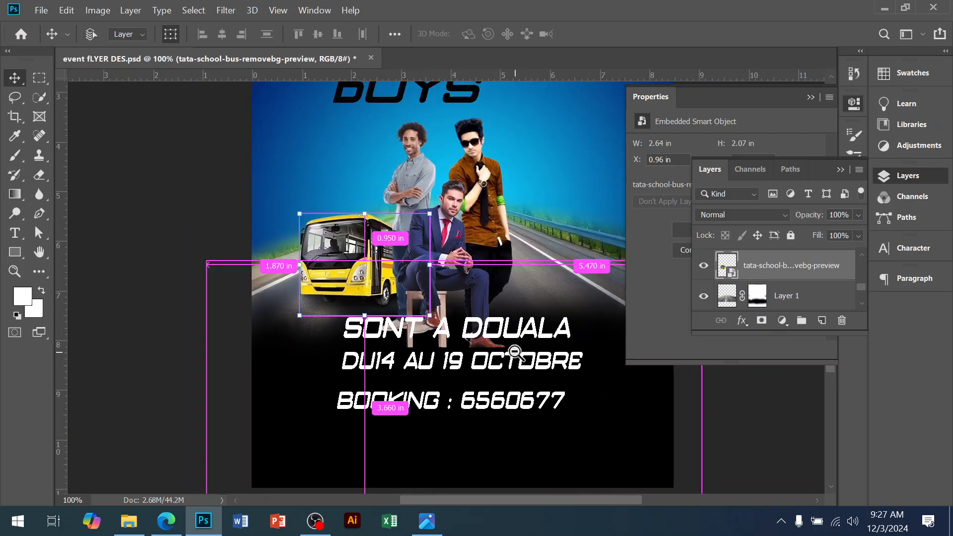
pyautogui.hotkey('ctrl', '-')
pyautogui.press('space')
pyautogui.moveTo(476, 310); pyautogui.dragTo(494, 394)
pyautogui.hotkey('ctrl', '+')
pyautogui.press('space')
pyautogui.moveTo(441, 176); pyautogui.dragTo(468, 288)
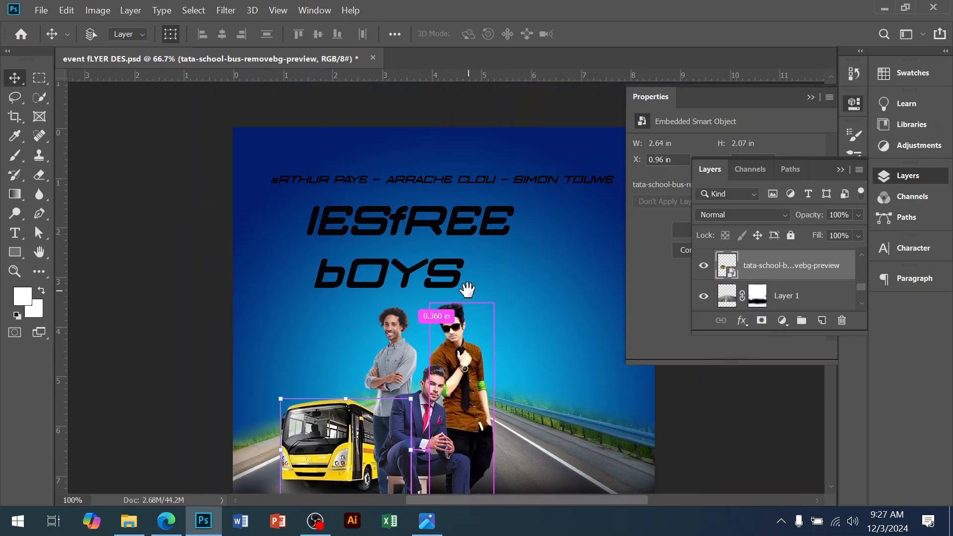
pyautogui.click(465, 179)
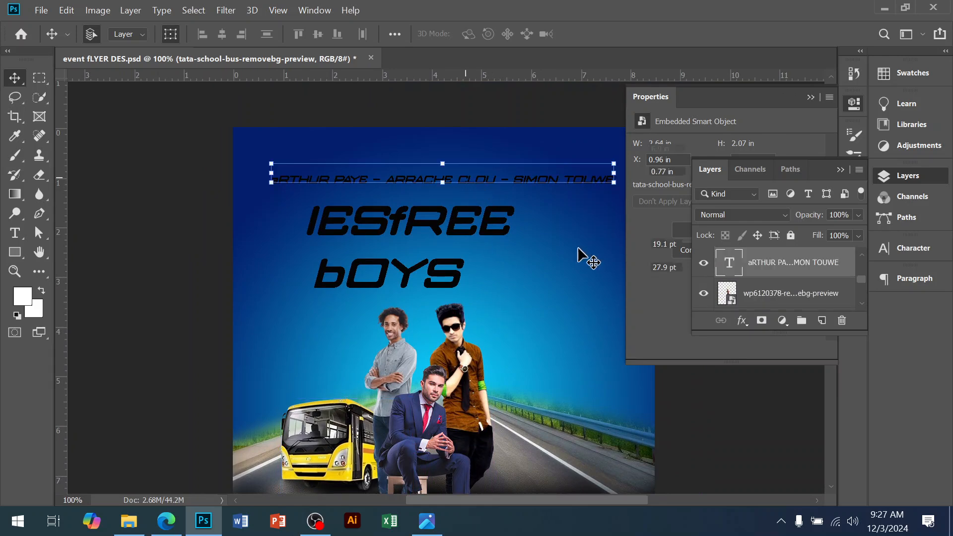
# Step: Open the Font folder from the desktop and select the Font Pakege 1 file
pyautogui.press('super+d')
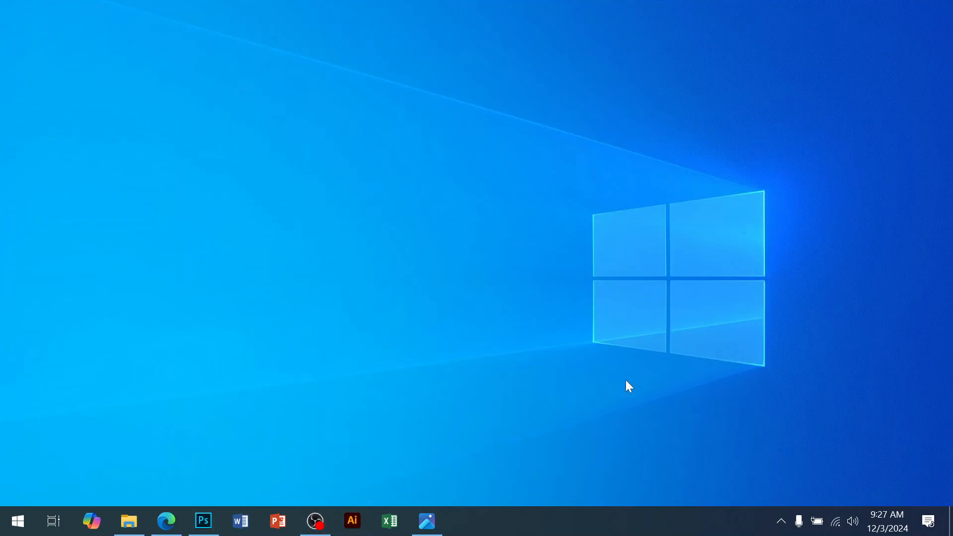
pyautogui.doubleClick(481, 129)
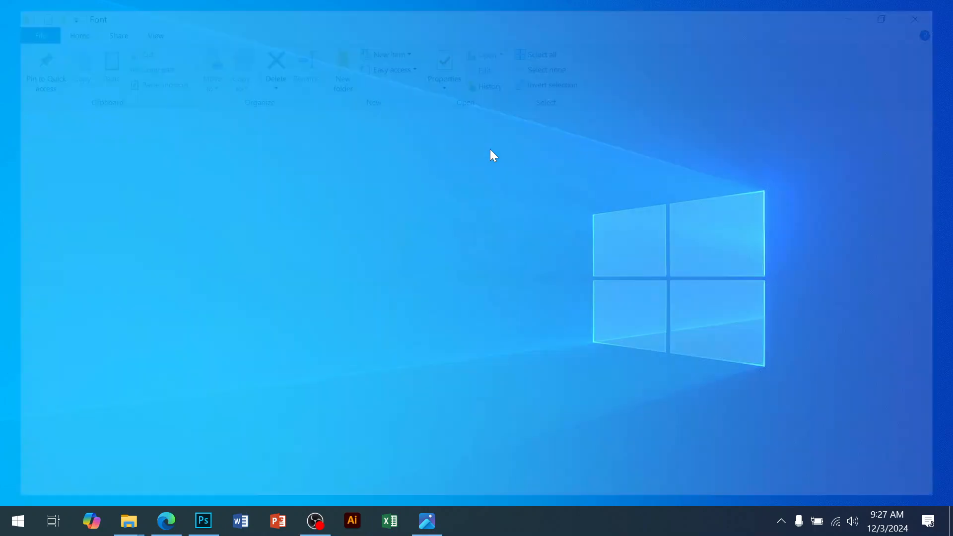
pyautogui.scroll(-10, 253, 327)
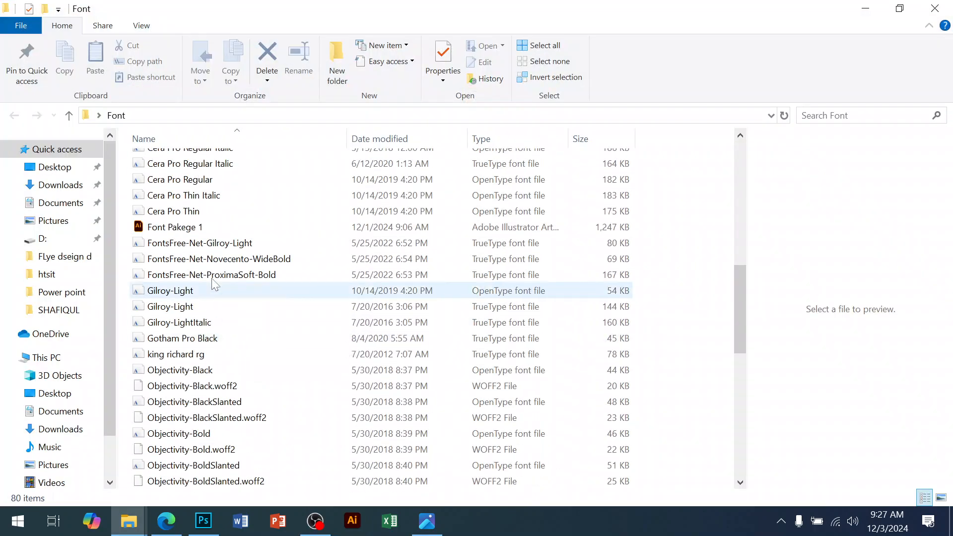
pyautogui.click(193, 228)
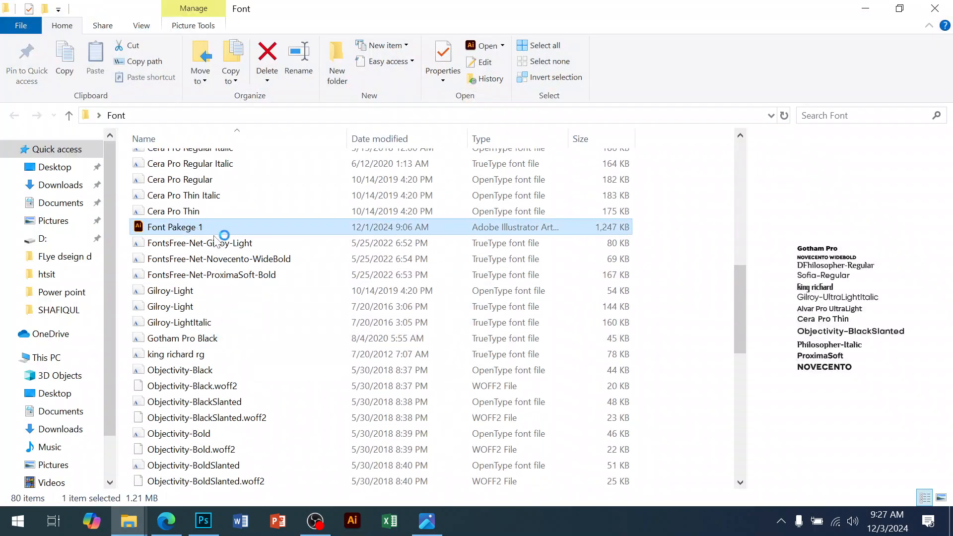
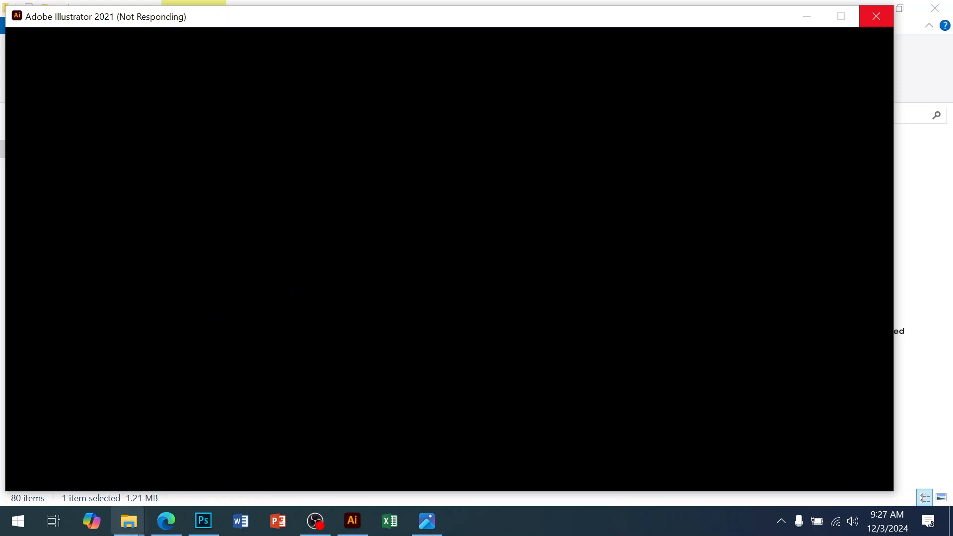
# Step: Open the font package in Illustrator and copy the Cera Pro font name from the Cera Pro Thin sample
pyautogui.click(166, 529)
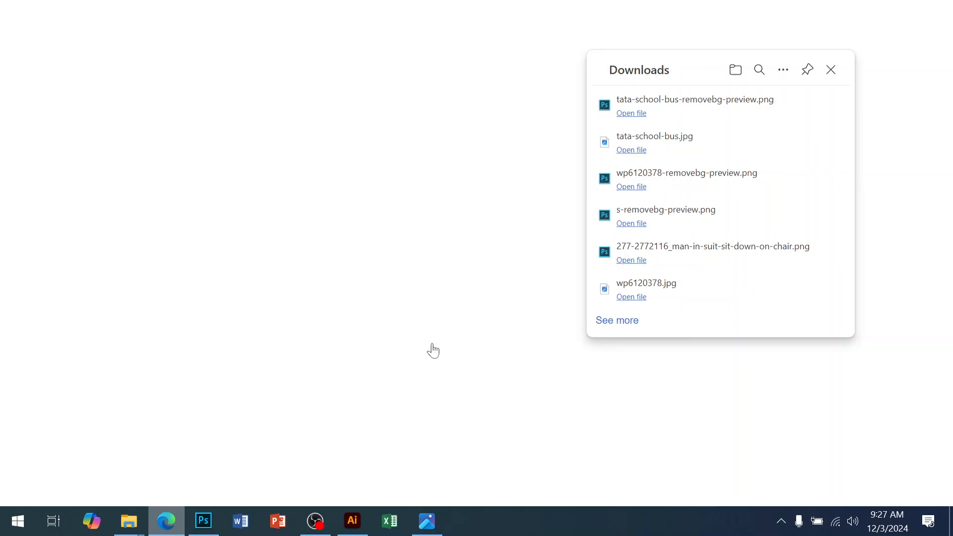
pyautogui.moveTo(128, 521)
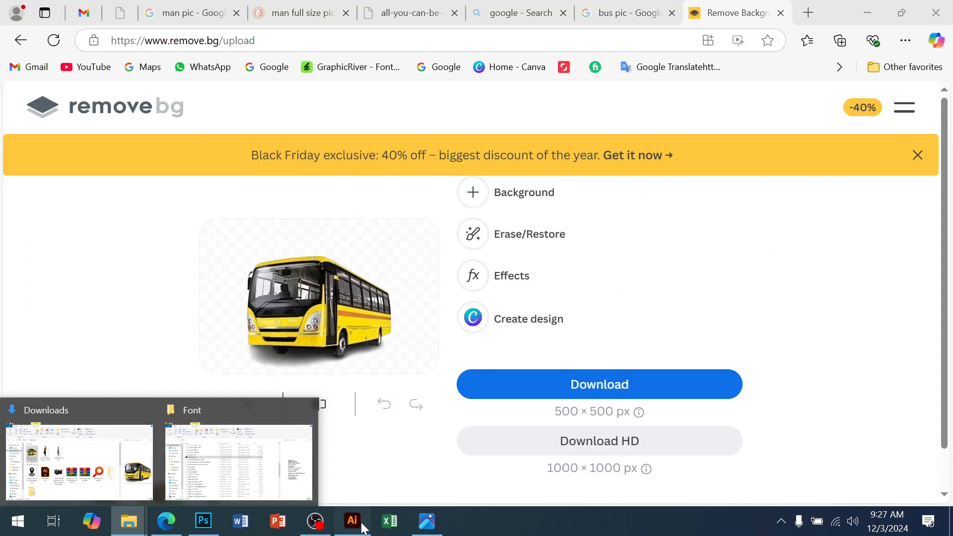
pyautogui.click(352, 522)
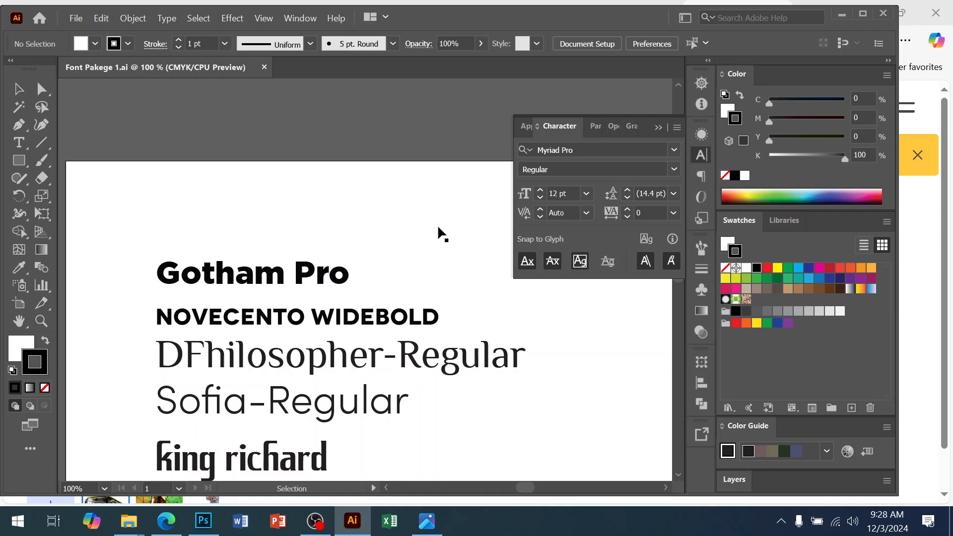
pyautogui.press('space')
pyautogui.moveTo(405, 292); pyautogui.dragTo(391, 213)
pyautogui.moveTo(279, 325); pyautogui.dragTo(333, 276)
pyautogui.moveTo(330, 370); pyautogui.dragTo(326, 274)
pyautogui.click(315, 395)
pyautogui.click(564, 150)
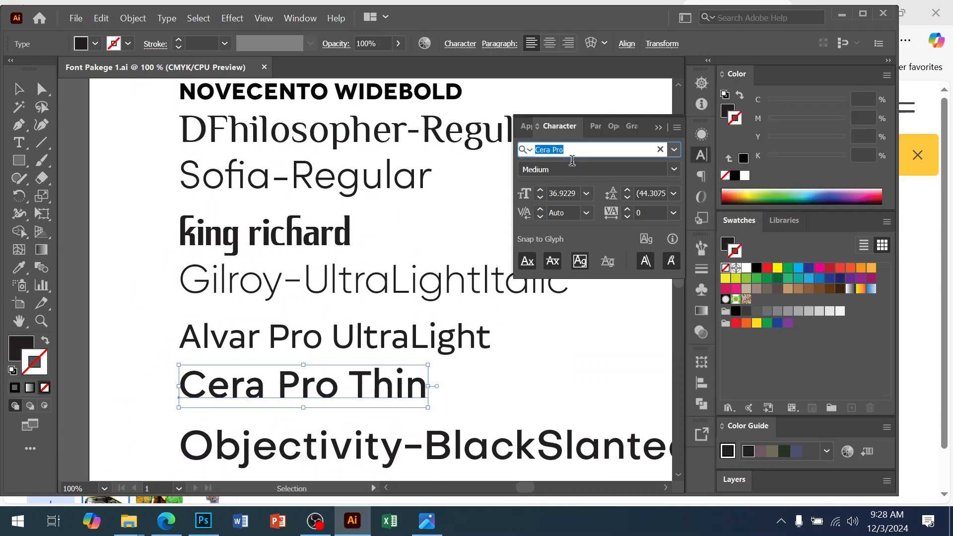
pyautogui.hotkey('ctrl', 'c')
# Step: Apply the Cera Pro Bold font to the performer names text layer
pyautogui.click(211, 523)
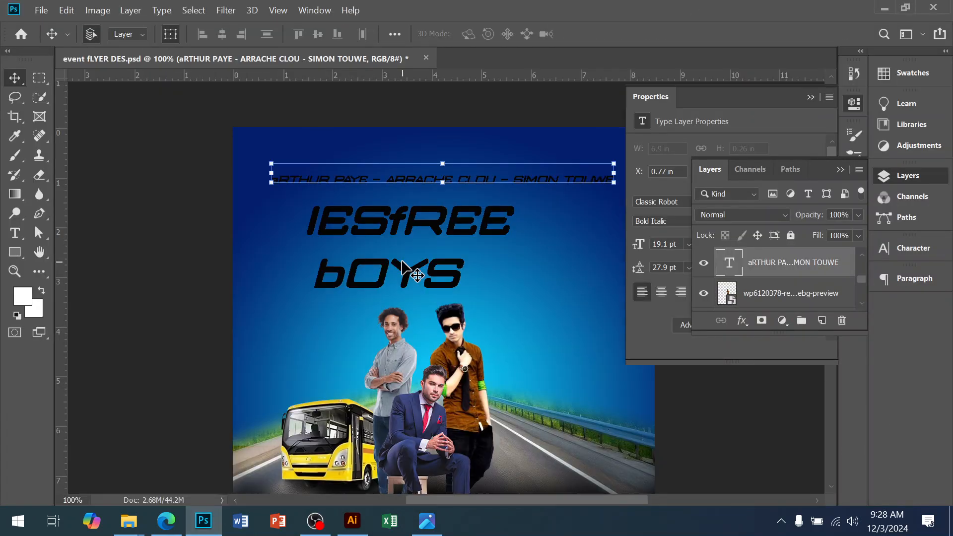
pyautogui.click(663, 202)
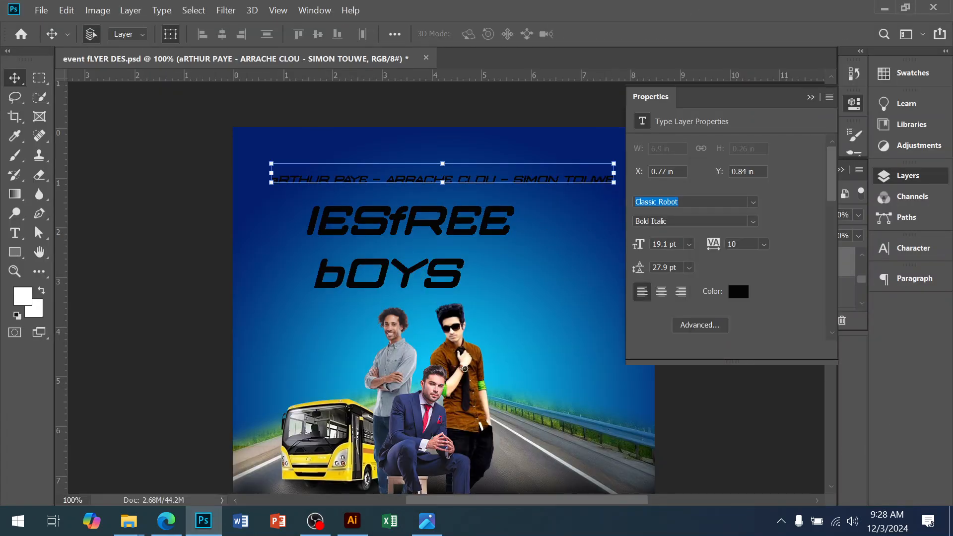
pyautogui.hotkey('ctrl', 'v')
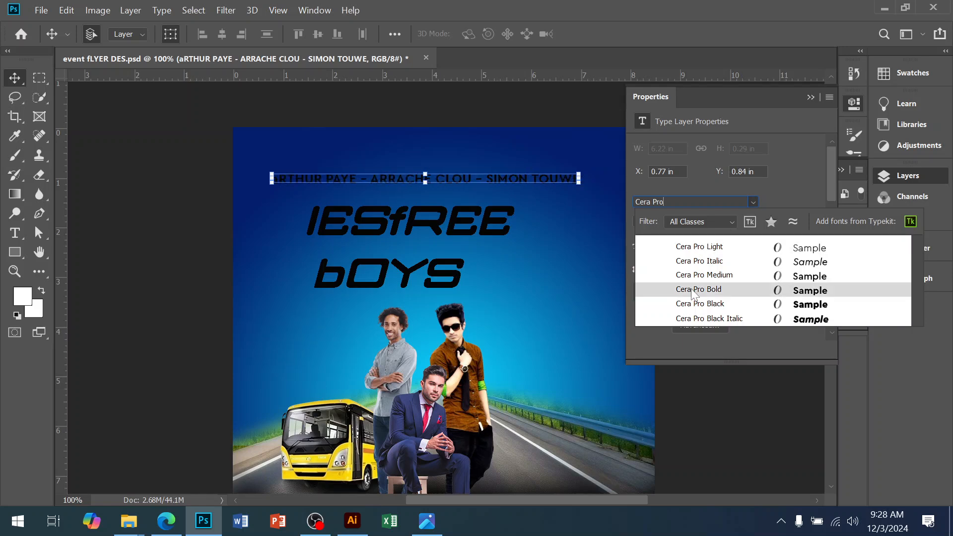
pyautogui.click(693, 291)
# Step: Move the performer names text near the top of the flyer, shifting it right toward the centre
pyautogui.scroll(2, 474, 193)
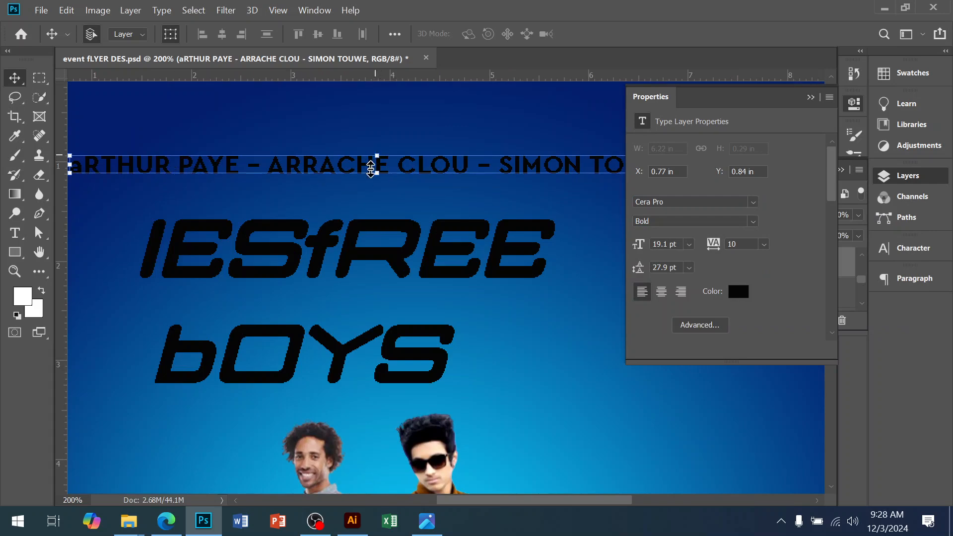
pyautogui.hotkey('ctrl', 't')
pyautogui.moveTo(374, 166); pyautogui.dragTo(410, 131)
pyautogui.keyDown('alt'); pyautogui.click(409, 214); pyautogui.keyUp('alt')
pyautogui.keyDown('alt'); pyautogui.click(408, 215); pyautogui.keyUp('alt')
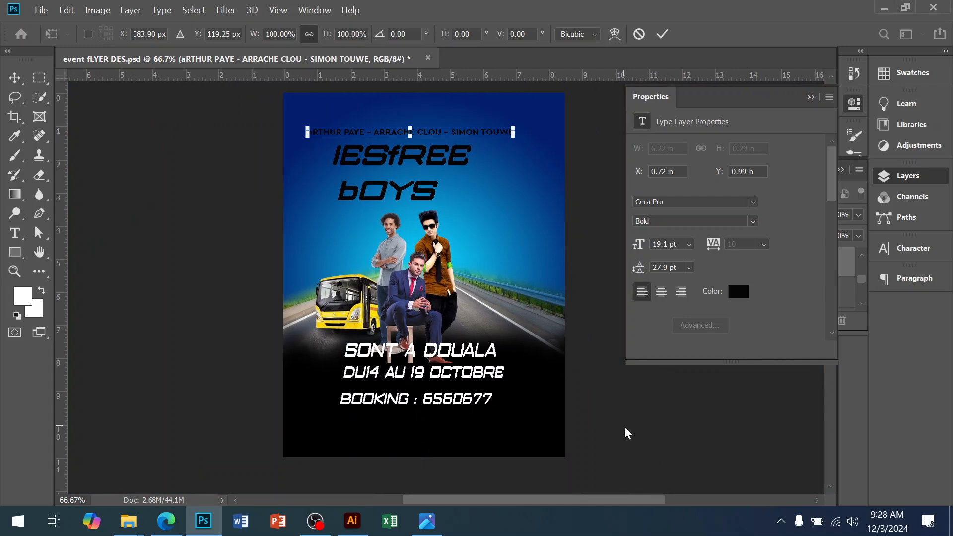
pyautogui.press('Return')
pyautogui.keyDown('ctrl'); pyautogui.click(429, 170); pyautogui.keyUp('ctrl')
pyautogui.moveTo(429, 231); pyautogui.dragTo(452, 233)
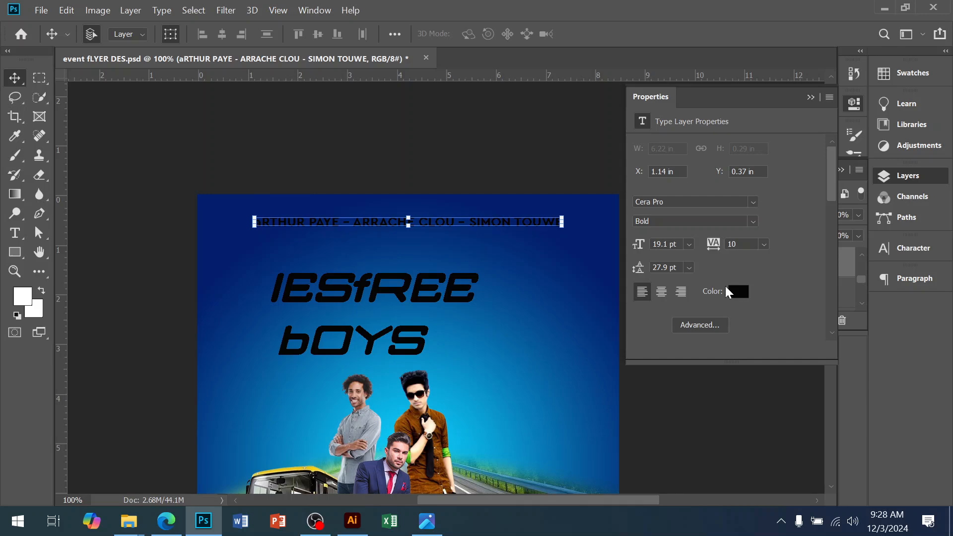
# Step: Set the performer names text colour to white (ffffff)
pyautogui.click(737, 297)
pyautogui.moveTo(613, 204); pyautogui.dragTo(560, 106)
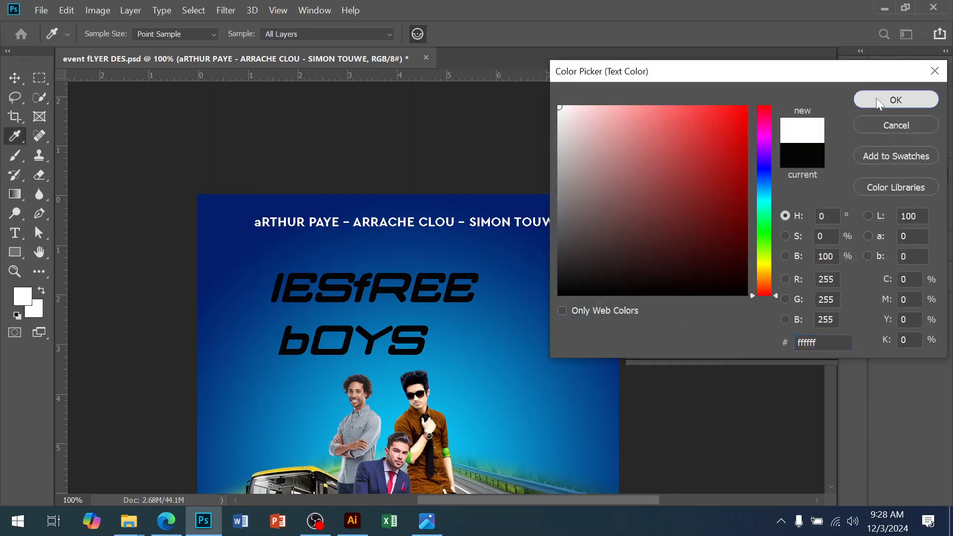
pyautogui.click(889, 101)
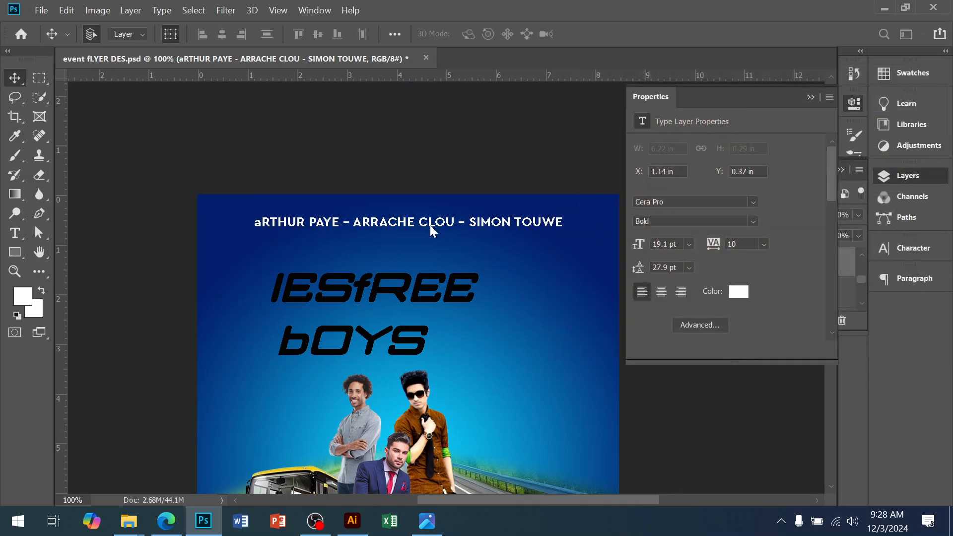
# Step: Open the Character panel and try applying All Caps to the performer names text
pyautogui.click(811, 98)
pyautogui.click(840, 170)
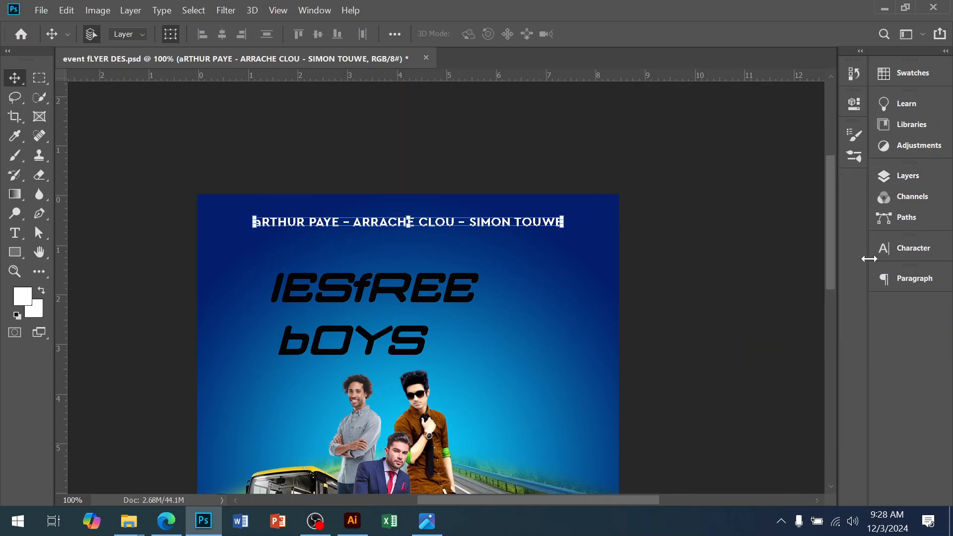
pyautogui.click(883, 248)
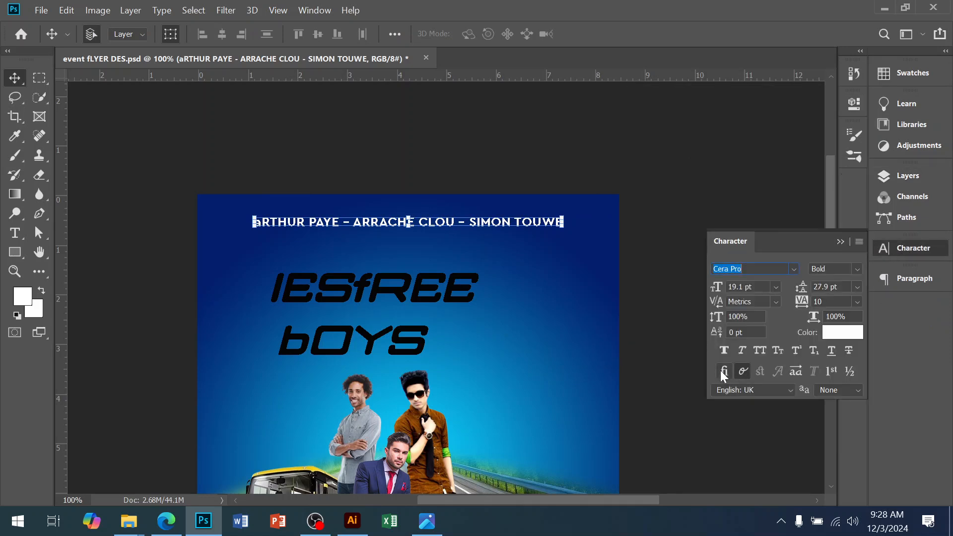
pyautogui.click(764, 353)
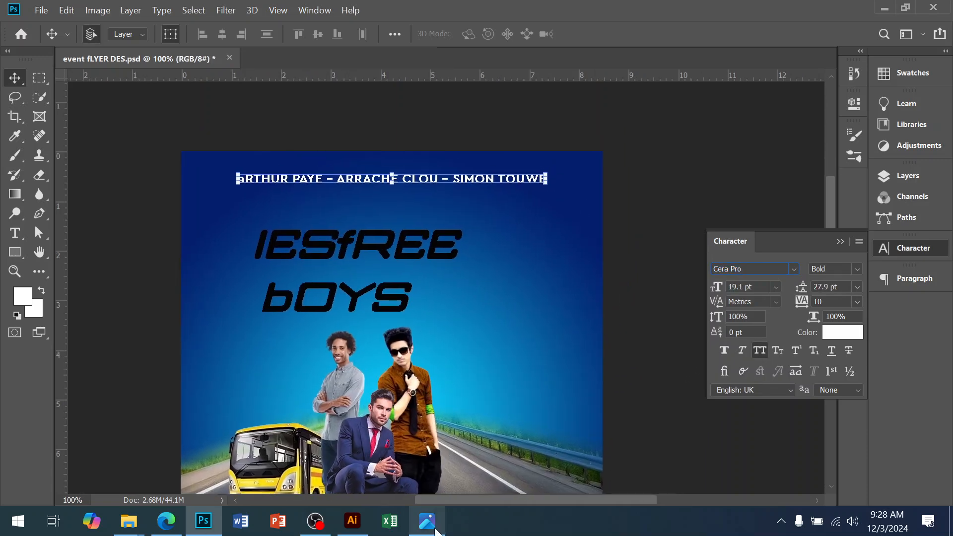
# Step: Switch to the reference flyer and back to compare the names text
pyautogui.click(435, 532)
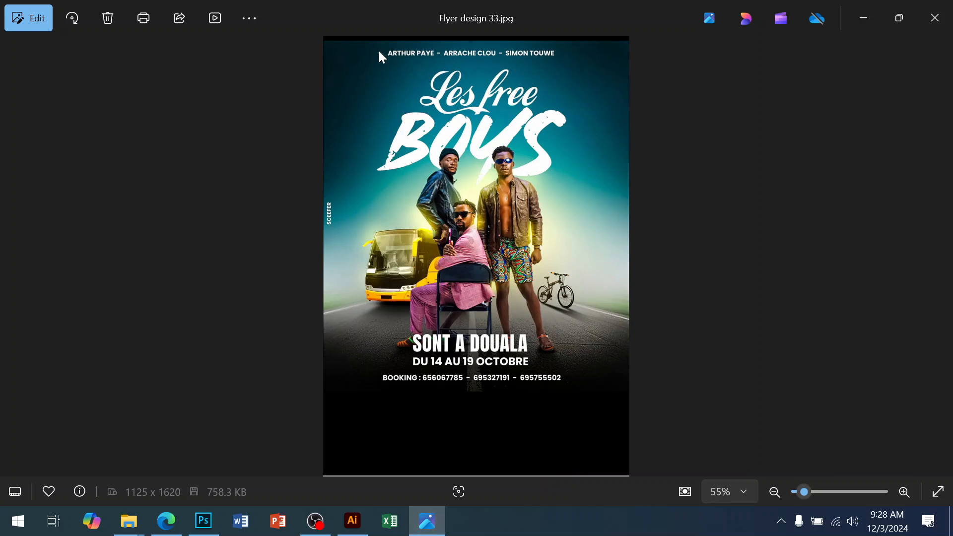
pyautogui.click(203, 521)
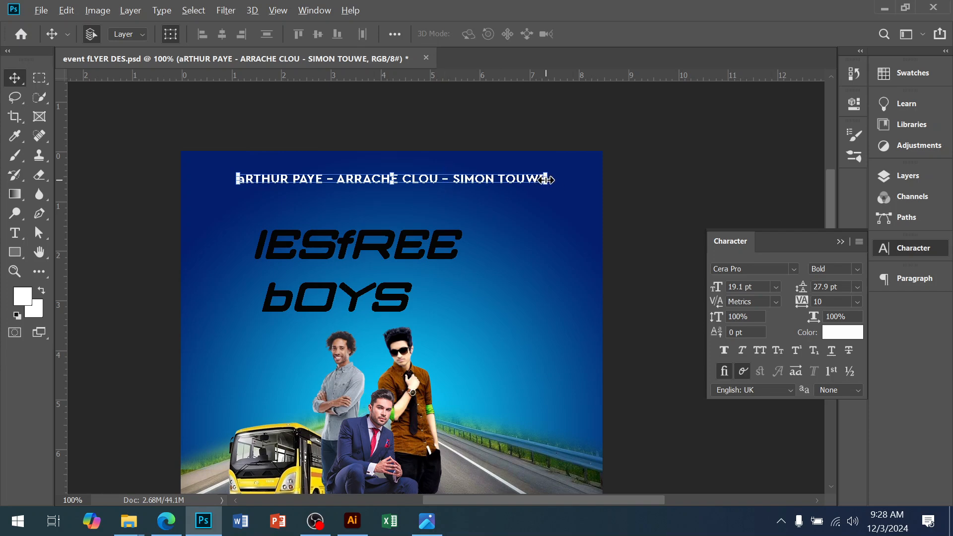
# Step: Scale the performer names text down to about 78% (14.89 pt) and reposition it
pyautogui.moveTo(547, 179); pyautogui.dragTo(516, 180)
pyautogui.scroll(2, 381, 212)
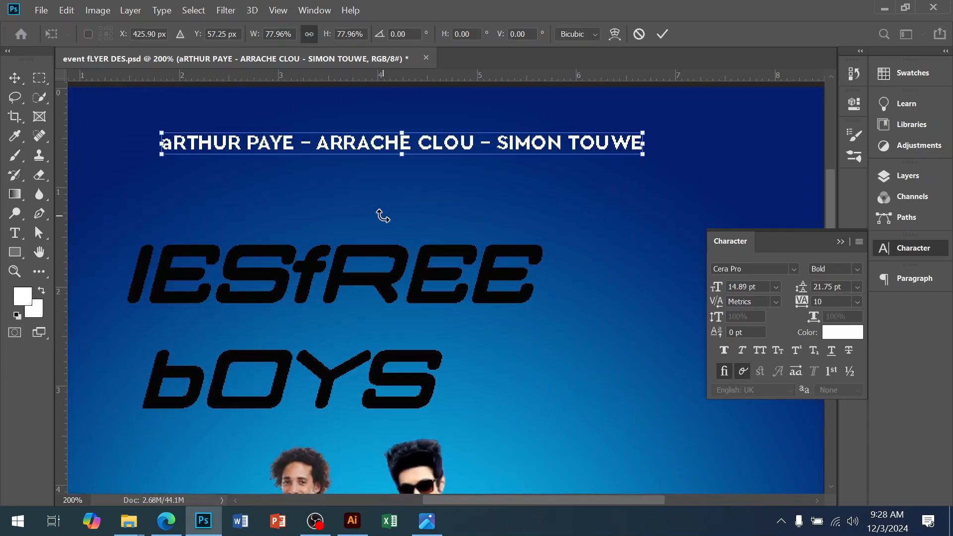
pyautogui.press('Return')
pyautogui.moveTo(433, 146); pyautogui.dragTo(425, 134)
pyautogui.keyDown('alt'); pyautogui.click(425, 178); pyautogui.keyUp('alt')
pyautogui.keyDown('ctrl'); pyautogui.click(407, 209); pyautogui.keyUp('ctrl')
pyautogui.moveTo(401, 208); pyautogui.dragTo(395, 282)
# Step: Apply All Caps to the performer names text
pyautogui.click(759, 351)
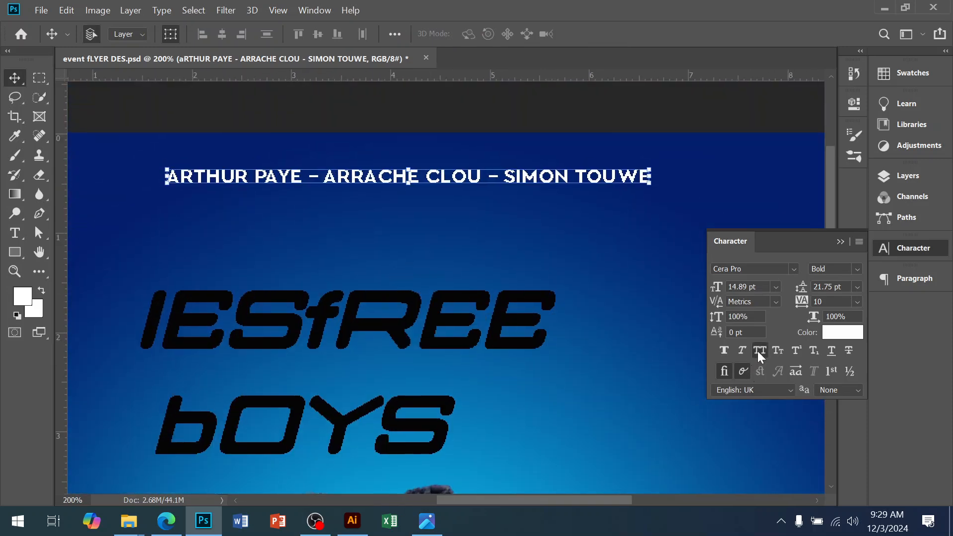
pyautogui.keyDown('ctrl'); pyautogui.click(470, 202); pyautogui.keyUp('ctrl')
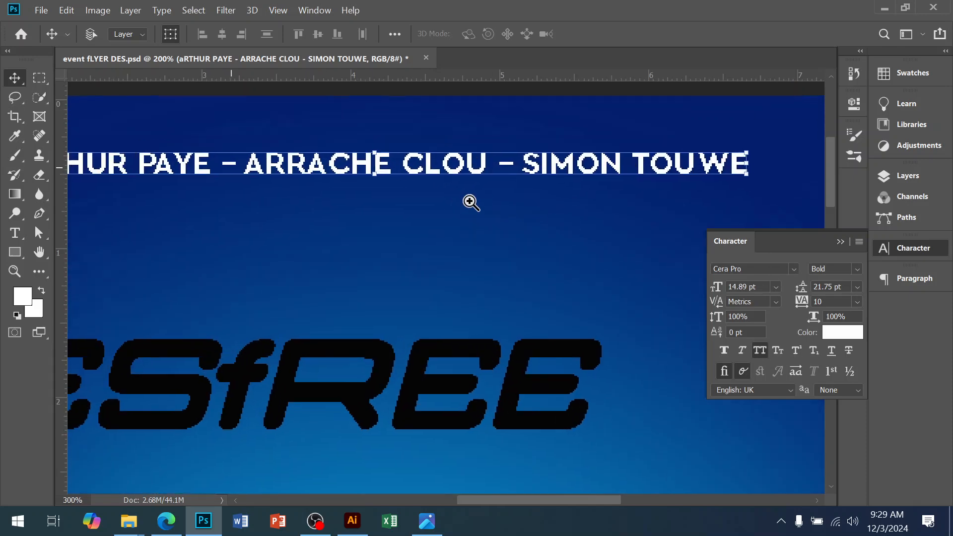
pyautogui.keyDown('alt'); pyautogui.click(440, 205); pyautogui.keyUp('alt')
# Step: Change the image resolution to 200 pixels/inch in the Image Size dialog
pyautogui.click(97, 10)
pyautogui.click(118, 110)
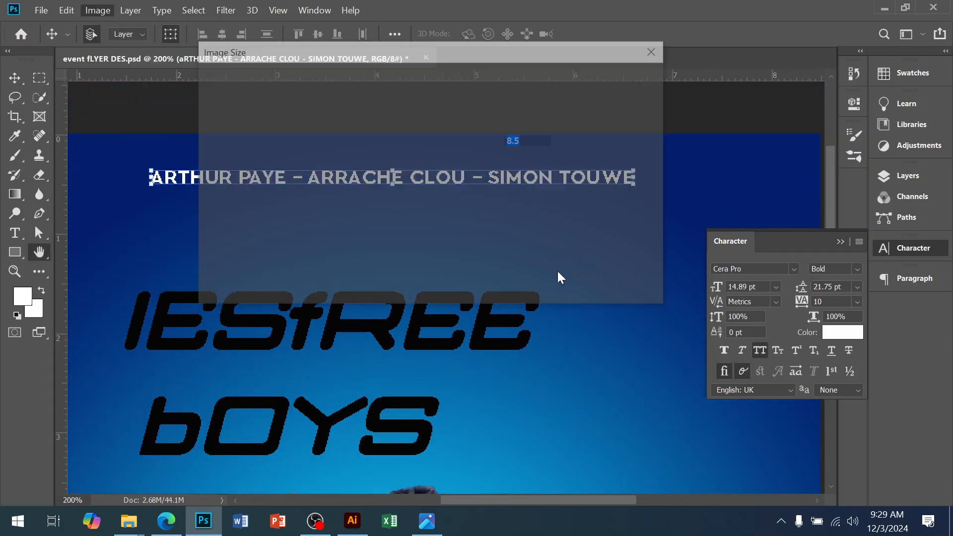
pyautogui.doubleClick(516, 186)
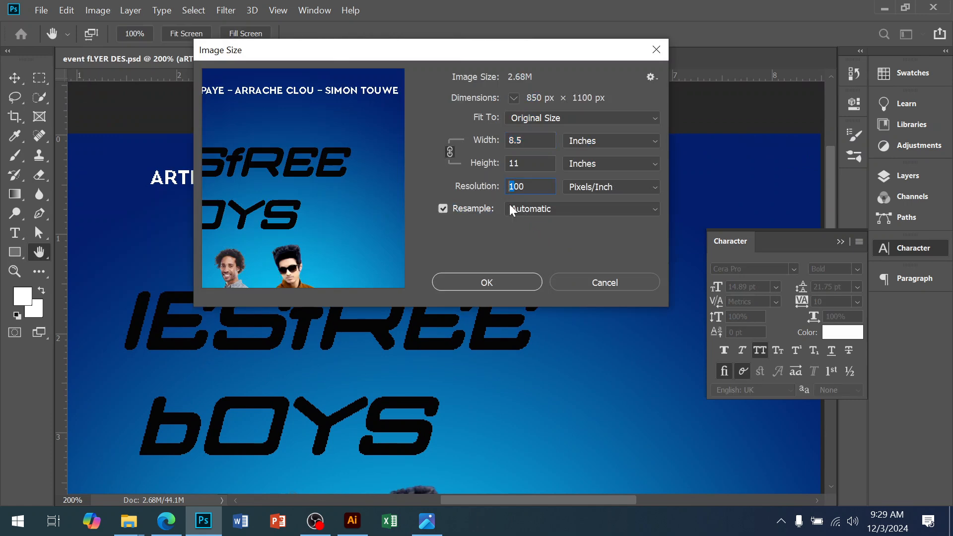
pyautogui.write('200')
pyautogui.click(517, 281)
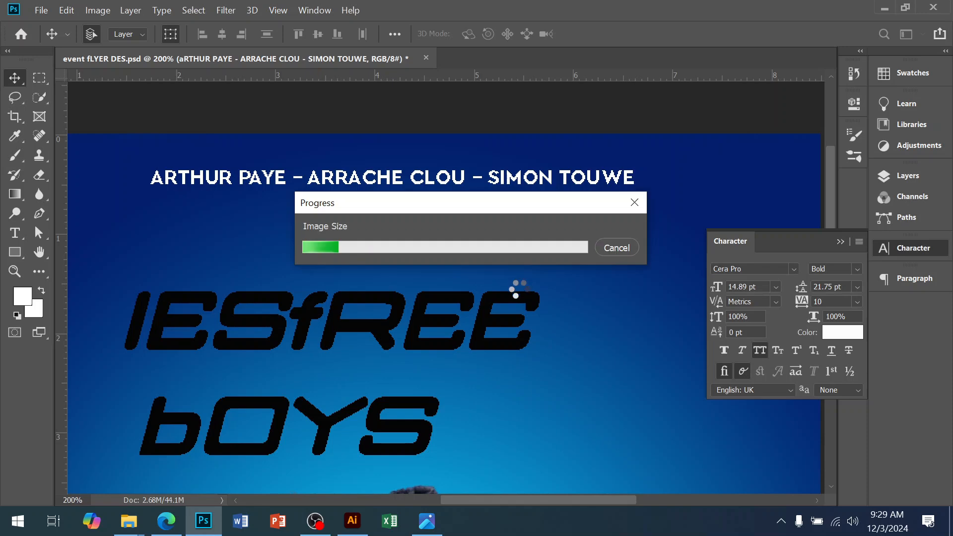
# Step: Compare against the reference flyer and review the resized document with the Layers panel open
pyautogui.click(430, 526)
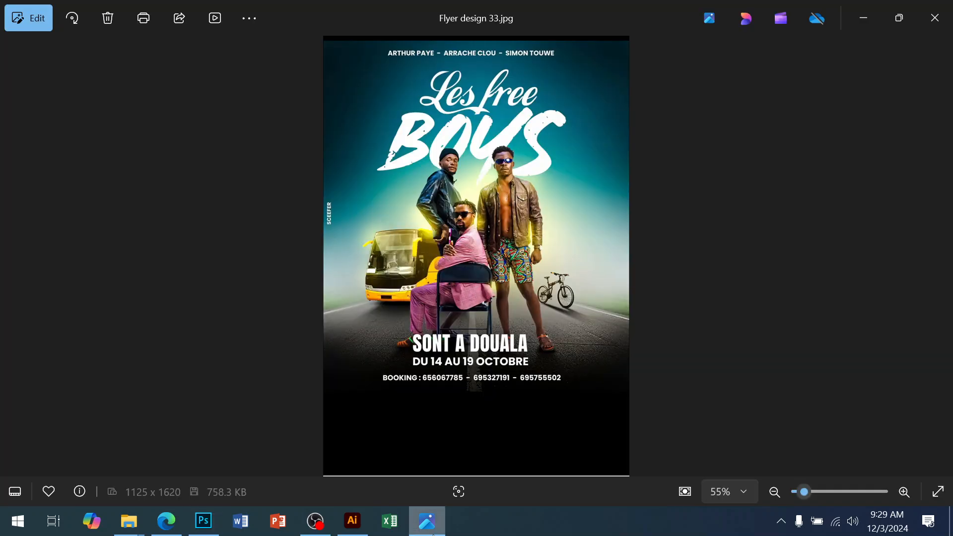
pyautogui.click(428, 525)
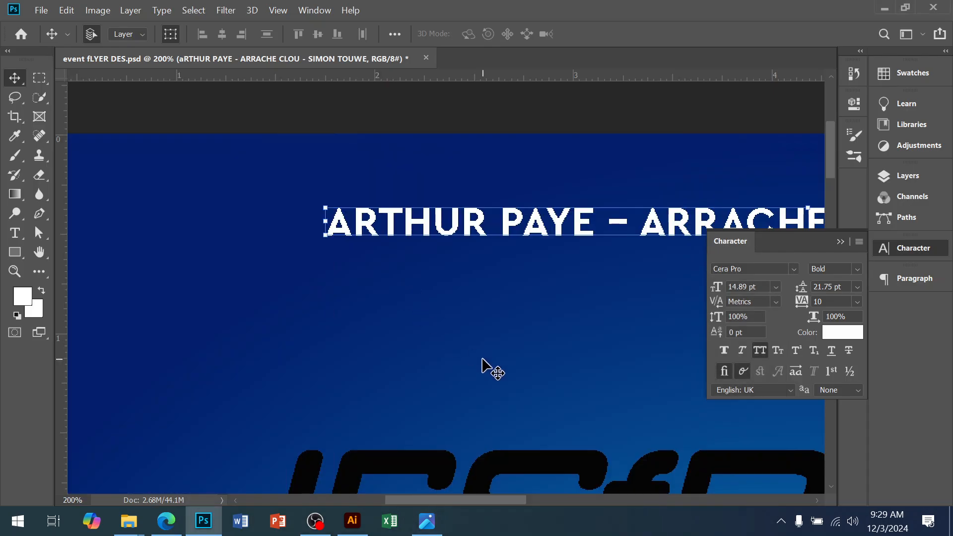
pyautogui.keyDown('ctrl'); pyautogui.keyDown('alt'); pyautogui.click(478, 326); pyautogui.keyUp('alt'); pyautogui.keyUp('ctrl')
pyautogui.keyDown('ctrl'); pyautogui.keyDown('alt'); pyautogui.click(478, 326); pyautogui.keyUp('alt'); pyautogui.keyUp('ctrl')
pyautogui.moveTo(521, 390); pyautogui.dragTo(428, 251)
pyautogui.moveTo(505, 249); pyautogui.dragTo(510, 290)
pyautogui.click(536, 164)
pyautogui.click(909, 177)
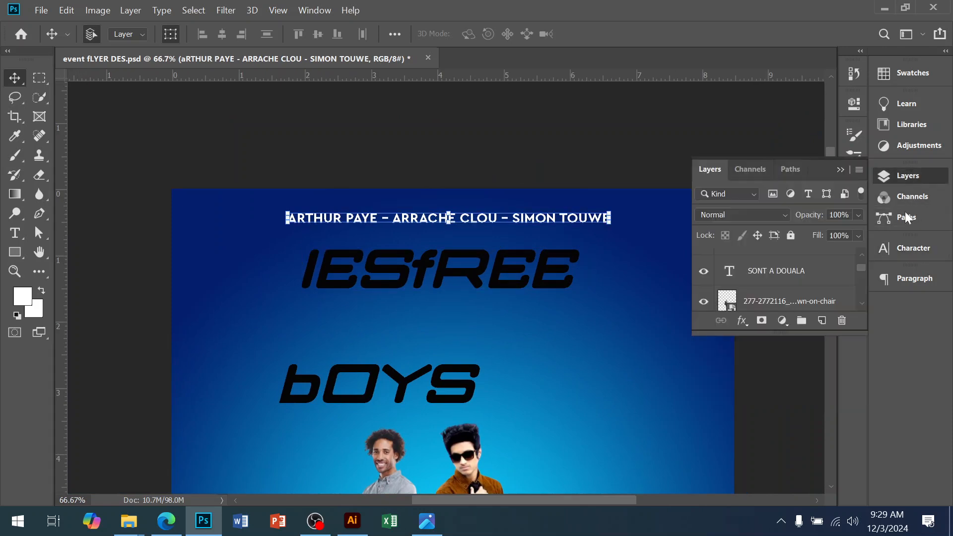
# Step: Center the performer names text horizontally on the canvas using the Background layer
pyautogui.scroll(-2, 794, 280)
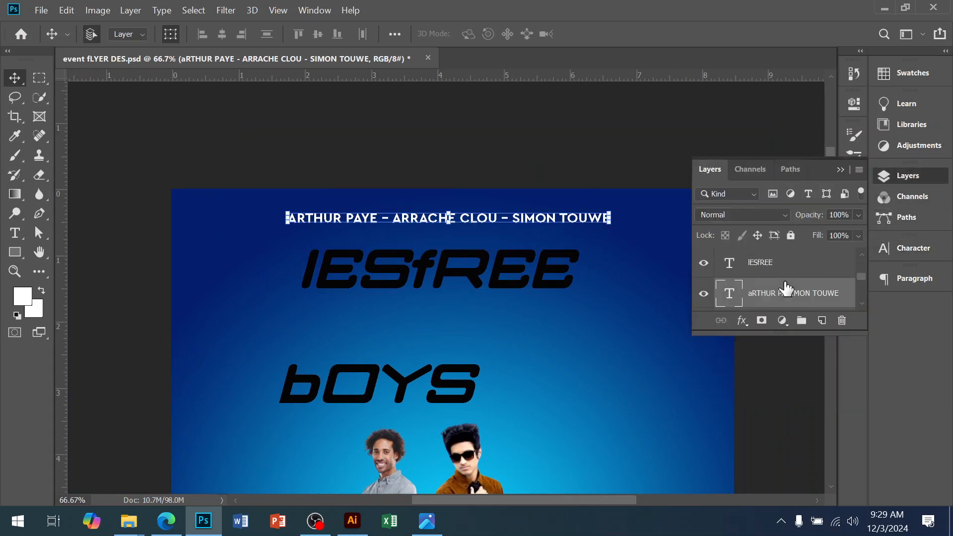
pyautogui.scroll(-3, 775, 300)
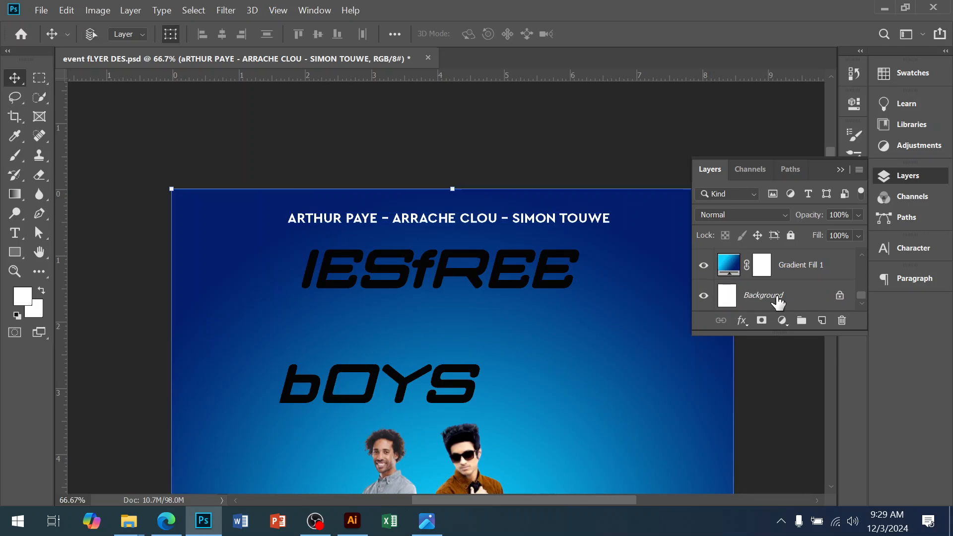
pyautogui.click(722, 293)
pyautogui.click(222, 34)
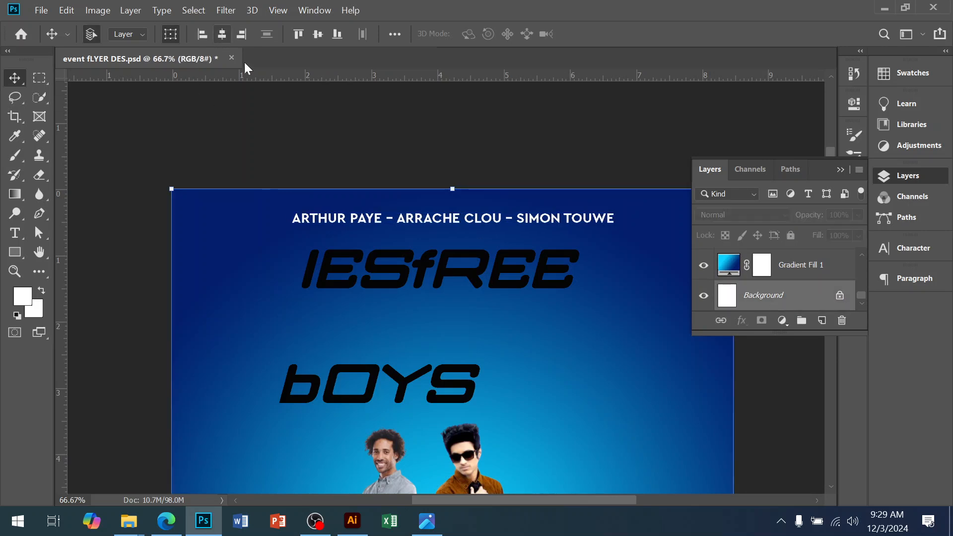
# Step: Center the IESfREE title horizontally on the canvas
pyautogui.click(459, 276)
pyautogui.scroll(-4, 794, 308)
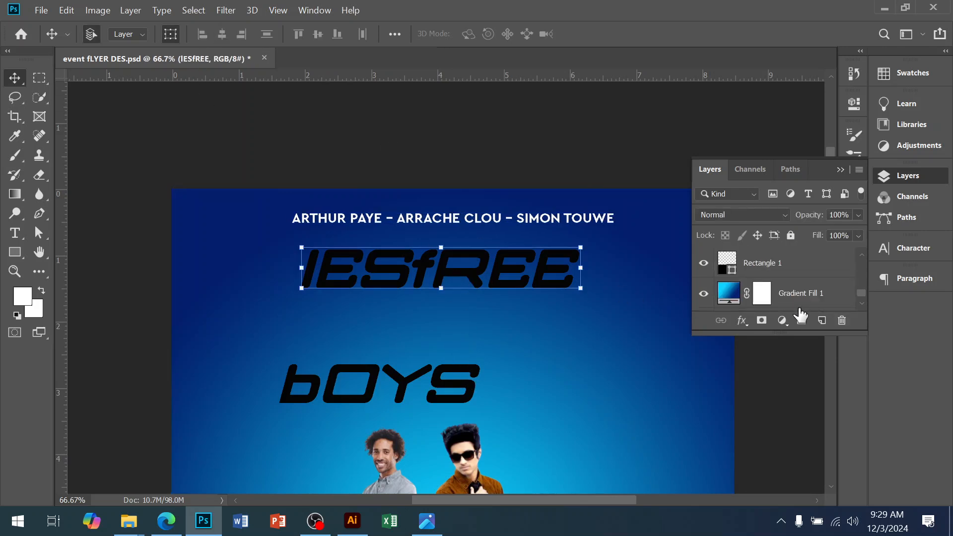
pyautogui.click(778, 297)
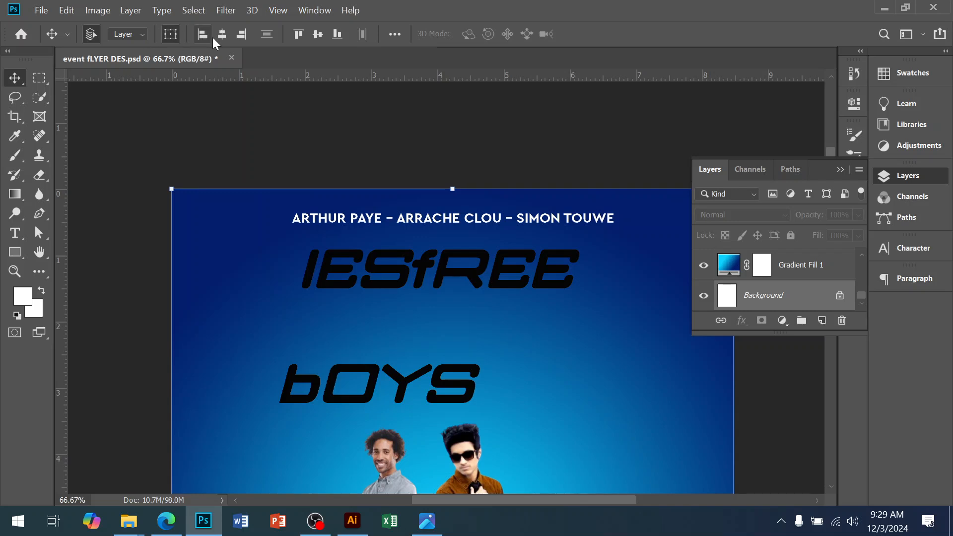
# Step: Center the bOYS title horizontally on the canvas
pyautogui.click(436, 394)
pyautogui.scroll(-4, 787, 278)
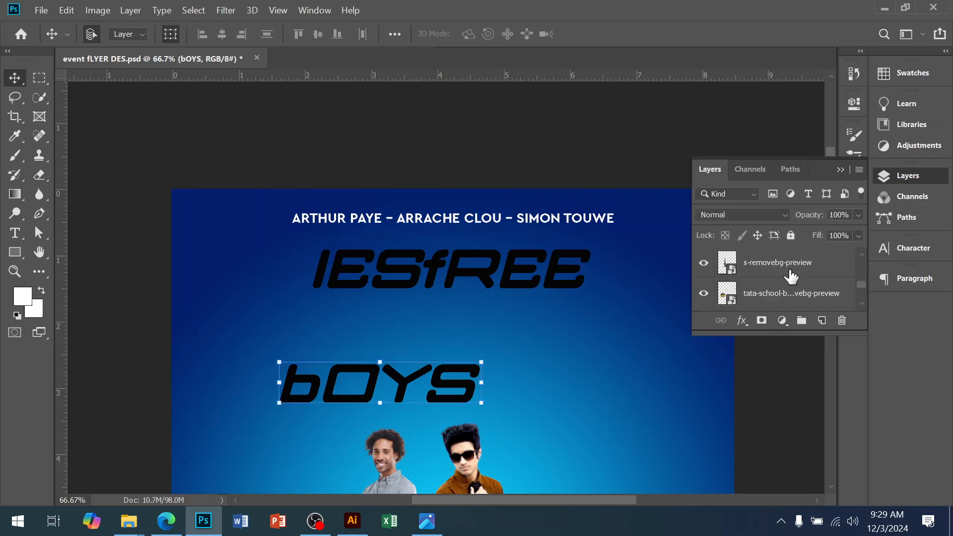
pyautogui.click(776, 298)
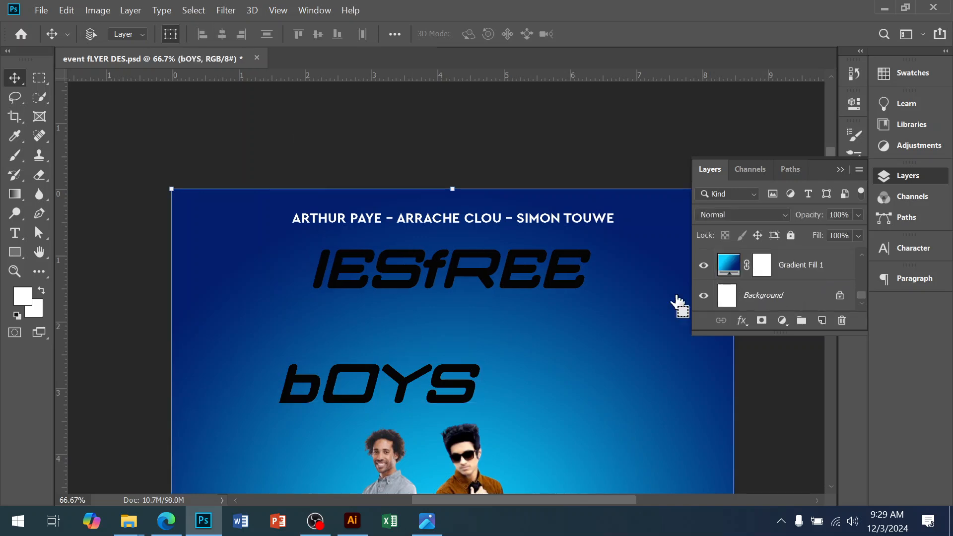
pyautogui.click(221, 34)
pyautogui.click(485, 380)
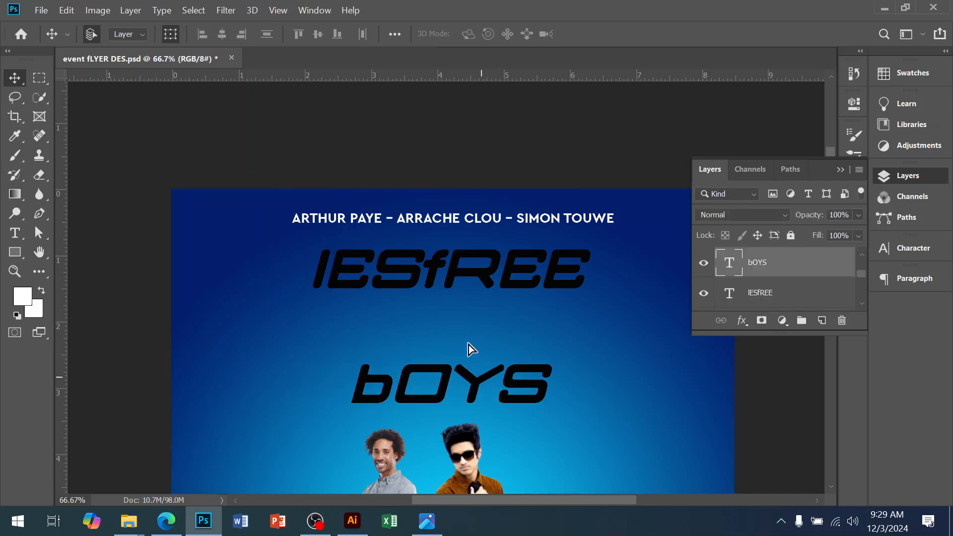
pyautogui.hotkey('ctrl', 'space')
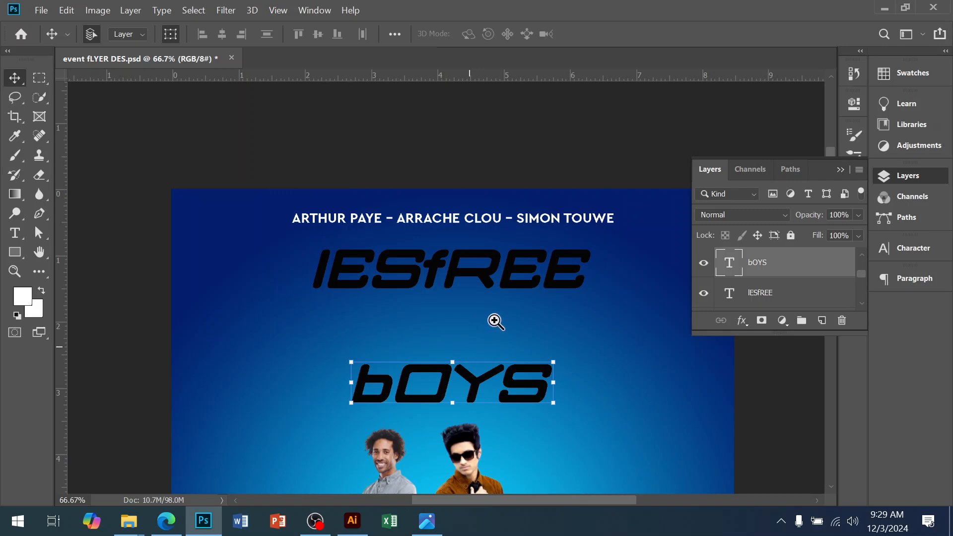
pyautogui.hotkey('ctrl', 't')
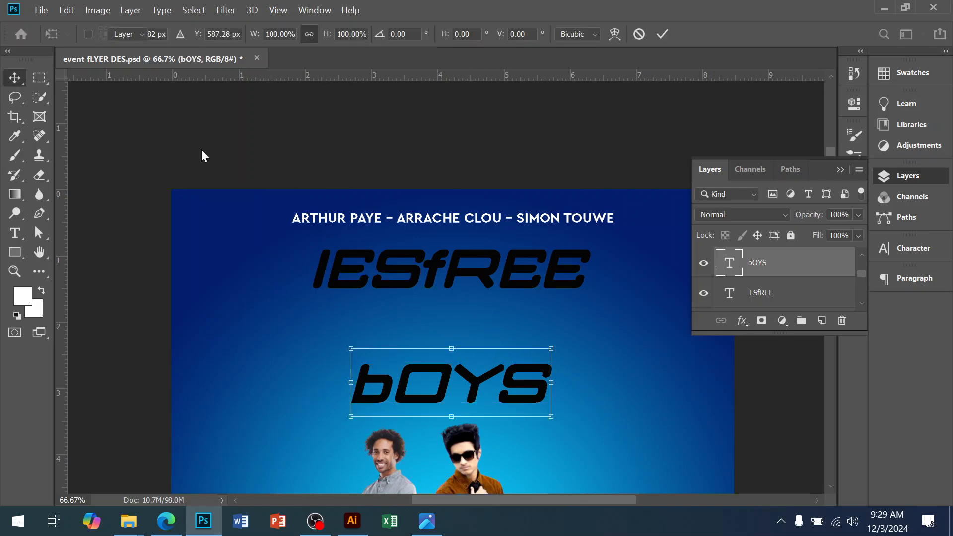
pyautogui.click(116, 138)
pyautogui.keyDown('alt'); pyautogui.click(481, 331); pyautogui.keyUp('alt')
pyautogui.moveTo(505, 413); pyautogui.dragTo(484, 377)
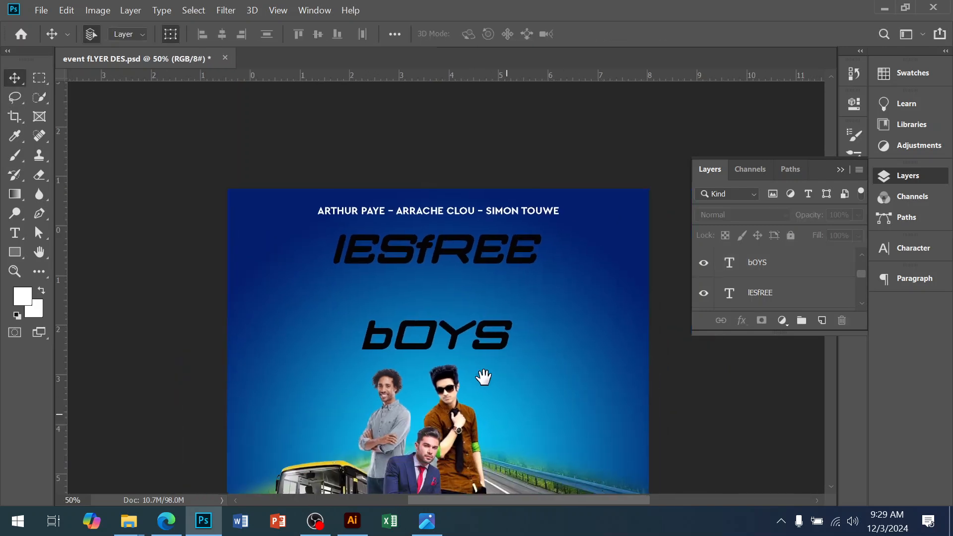
# Step: Check the reference flyer, then in the browser close the remove.bg tab and open google.co.uk in a new tab
pyautogui.click(427, 521)
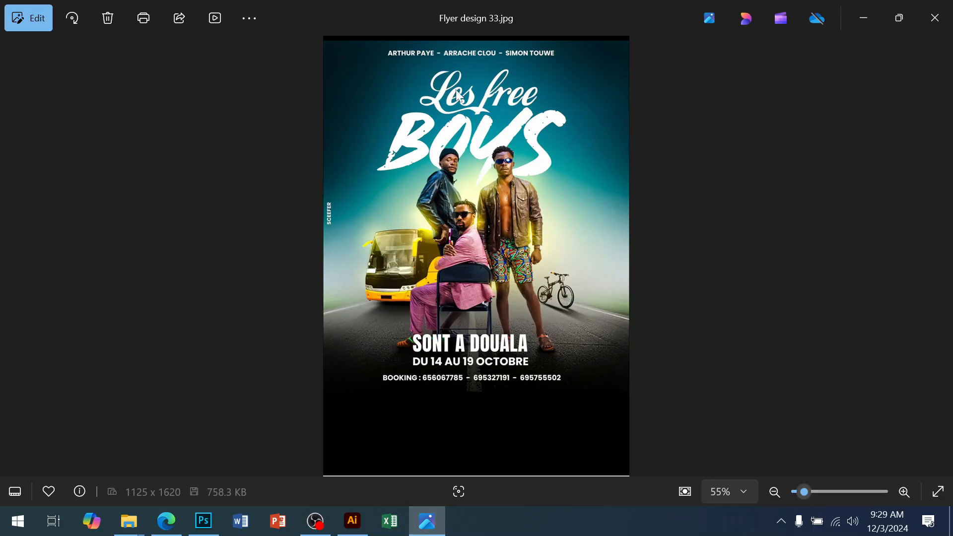
pyautogui.click(166, 522)
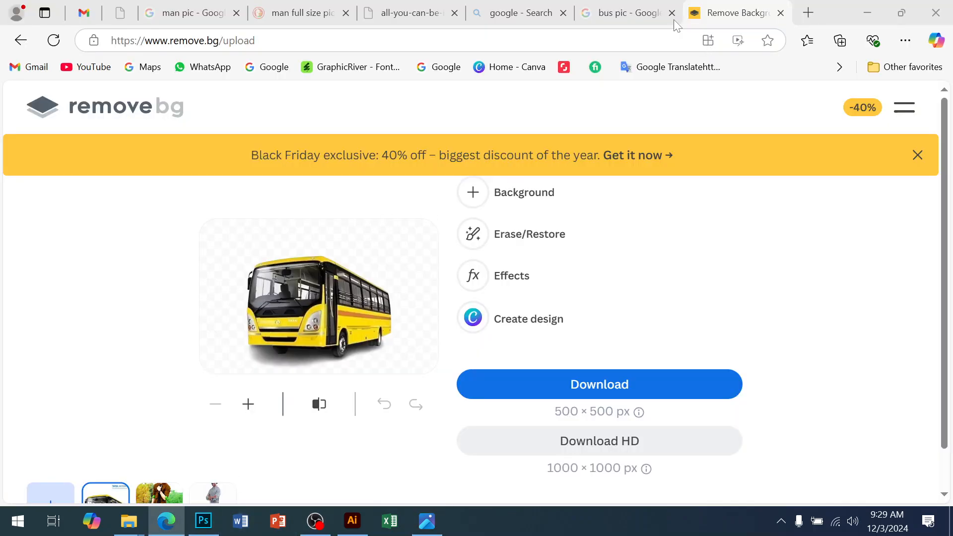
pyautogui.click(782, 14)
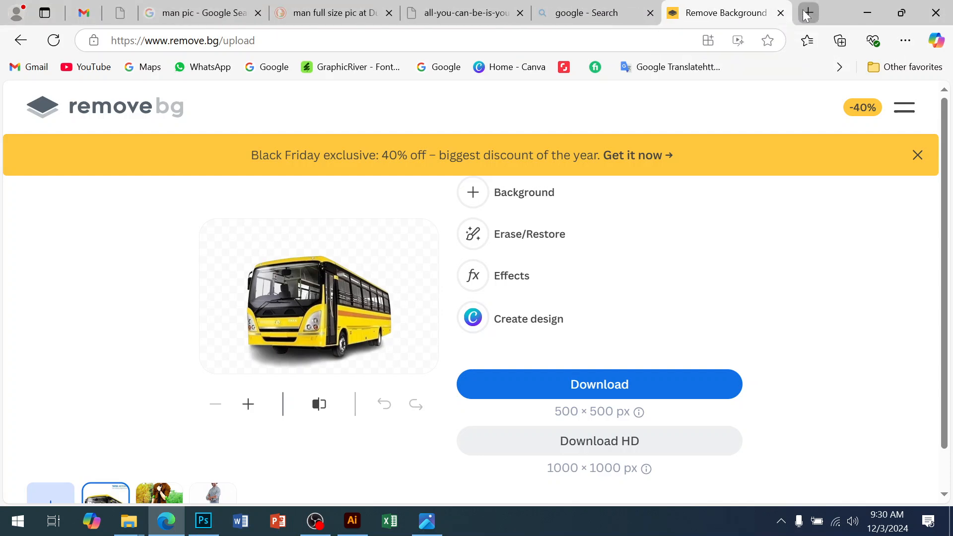
pyautogui.hotkey('ctrl', 't')
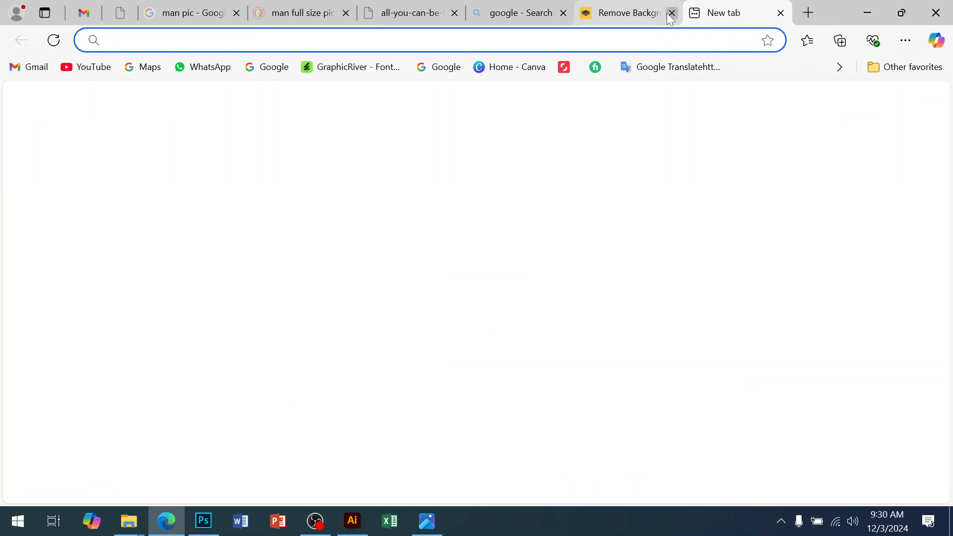
pyautogui.write('g')
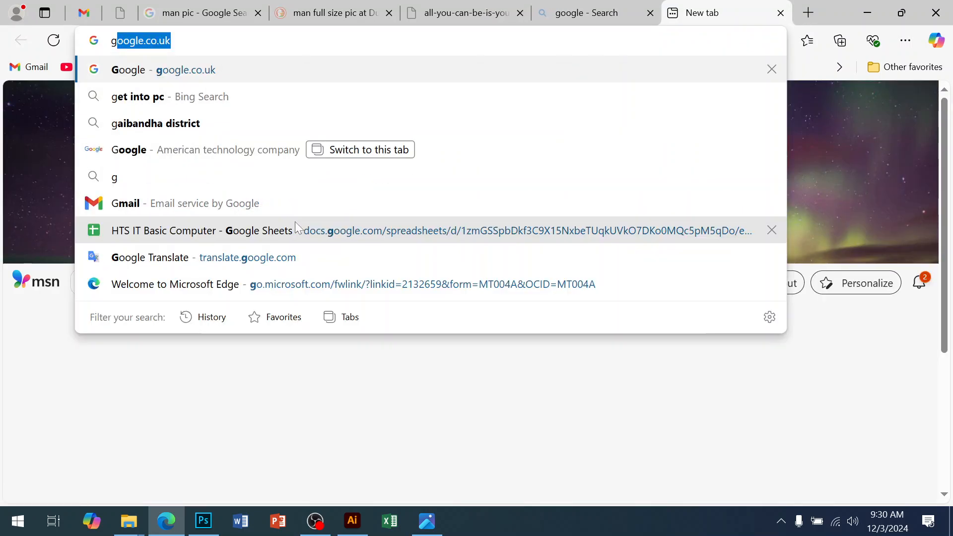
pyautogui.press('Return')
# Step: Search Google for stylish font free download and open the 1001 Fonts stylish fonts result
pyautogui.write('s')
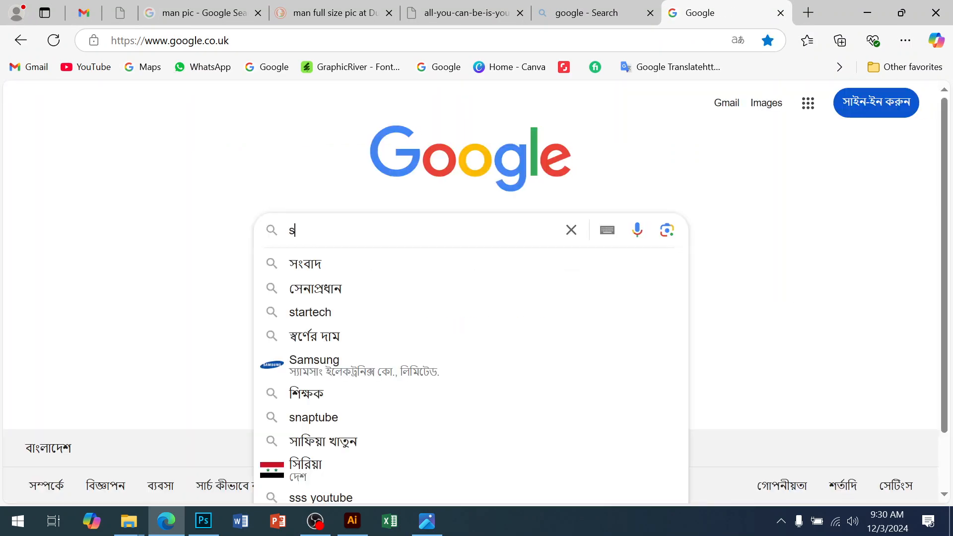
pyautogui.write('tyle')
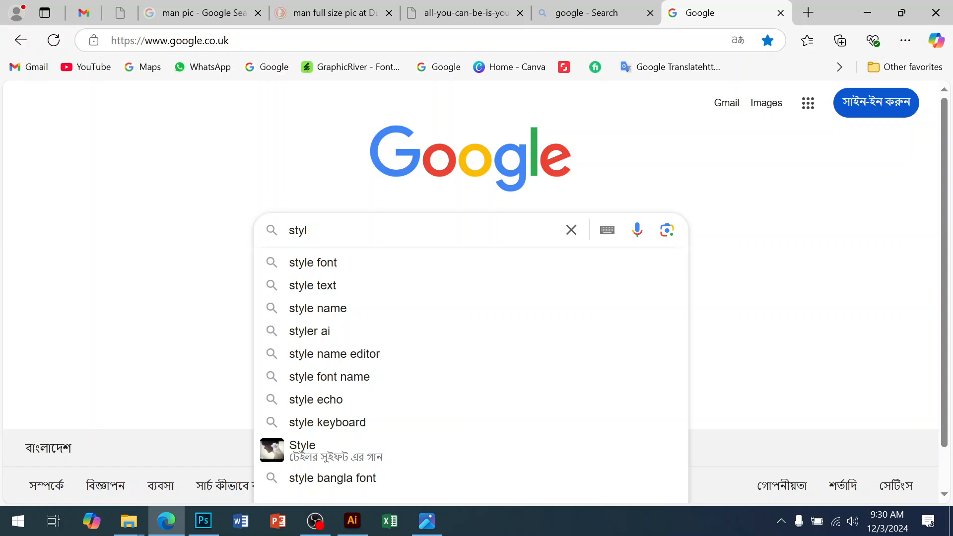
pyautogui.press('BackSpace')
pyautogui.click(291, 262)
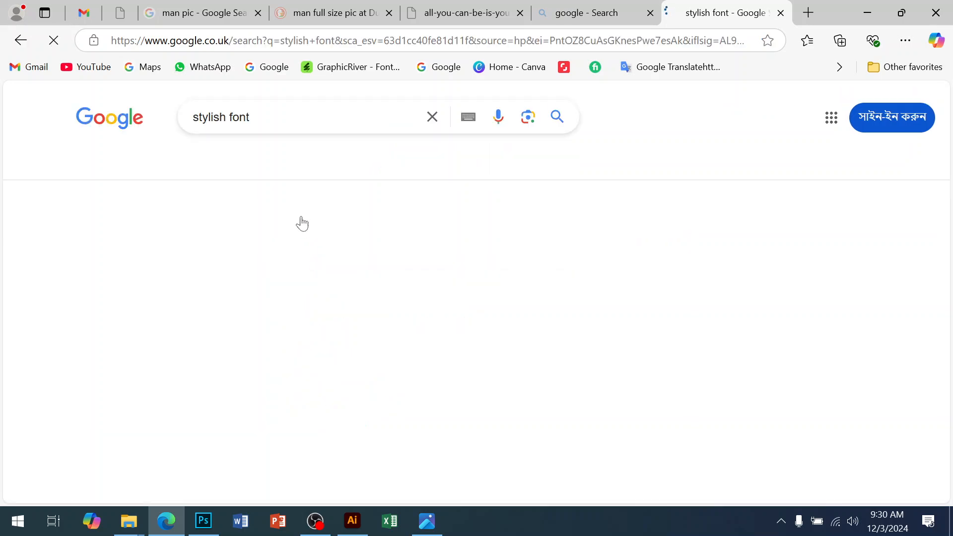
pyautogui.write('free')
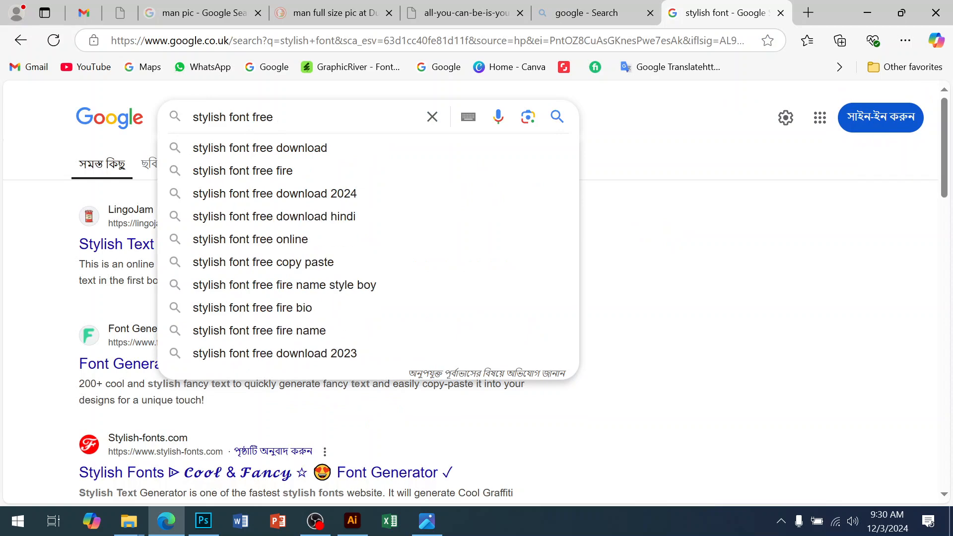
pyautogui.click(272, 147)
pyautogui.scroll(-1, 278, 225)
pyautogui.scroll(-2, 224, 230)
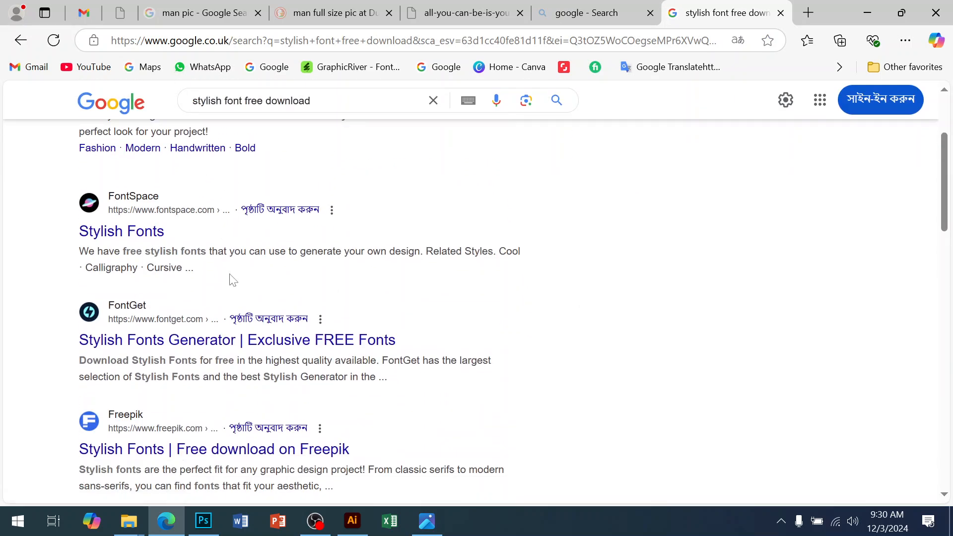
pyautogui.scroll(4, 198, 258)
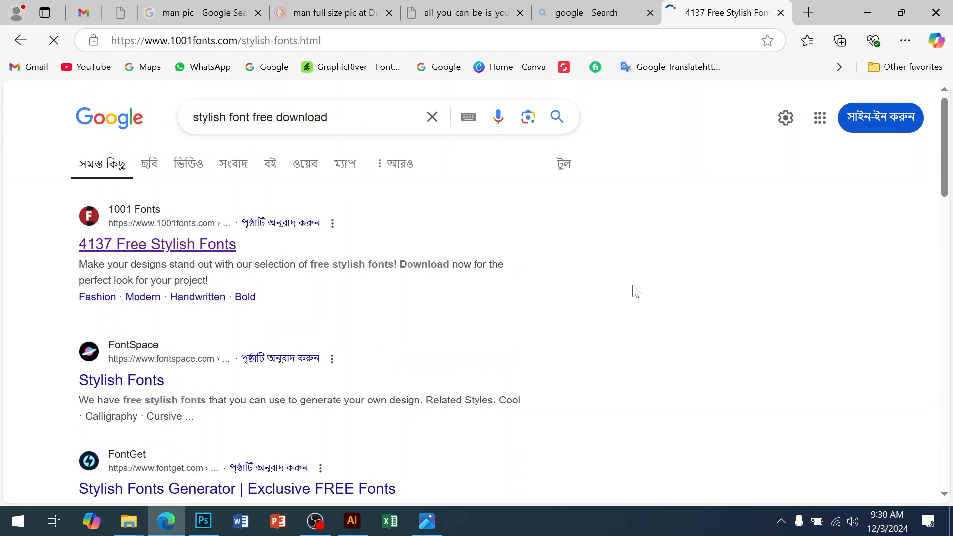
# Step: Browse the first page of the 1001 Fonts stylish fonts listing
pyautogui.scroll(-6, 598, 322)
pyautogui.scroll(3, 602, 325)
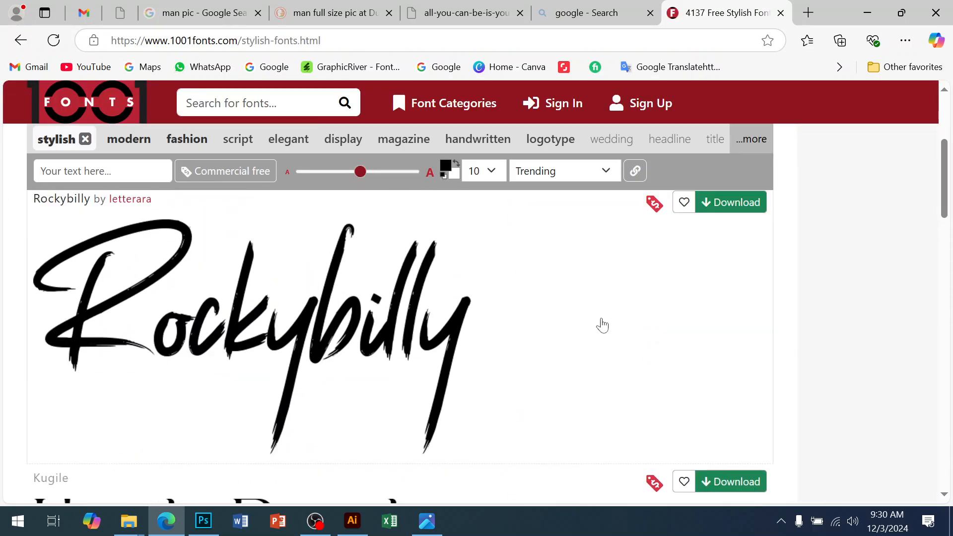
pyautogui.scroll(-10, 474, 415)
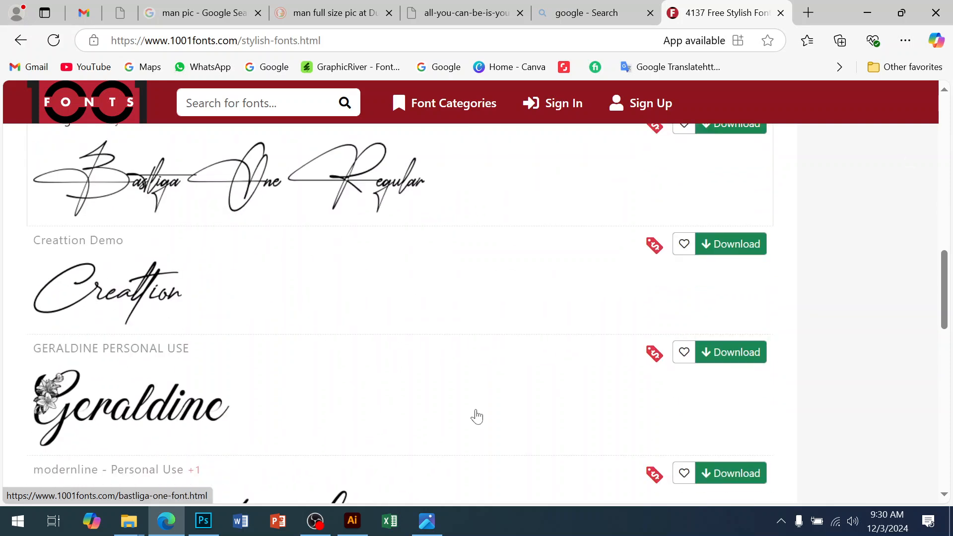
pyautogui.scroll(-7, 476, 416)
pyautogui.scroll(-6, 477, 415)
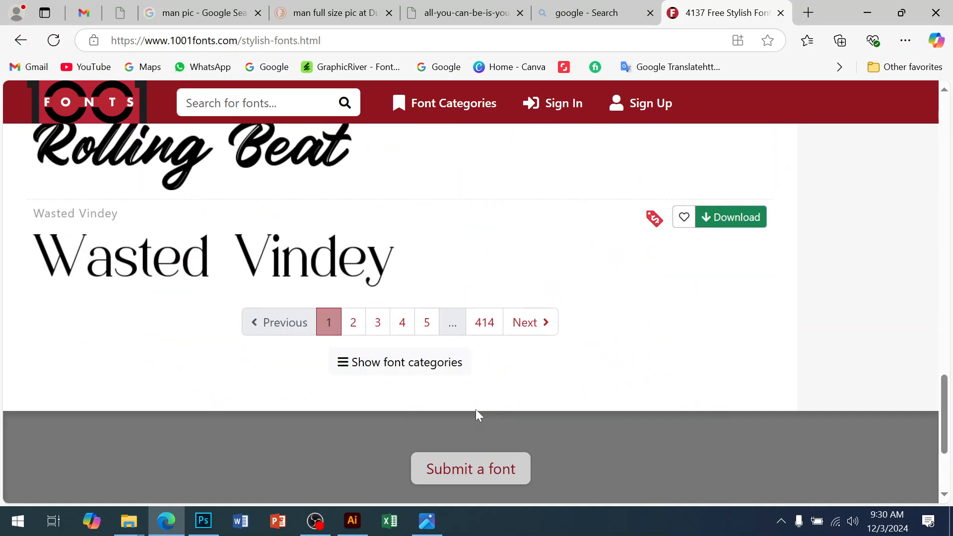
pyautogui.scroll(3, 469, 406)
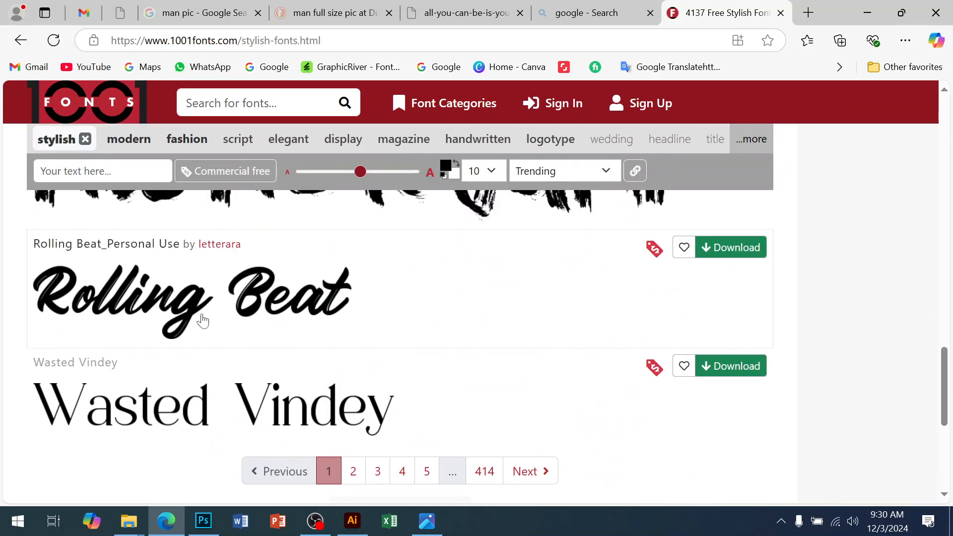
# Step: Compare the reference flyer's script title, then download the Rolling Beat font
pyautogui.click(432, 529)
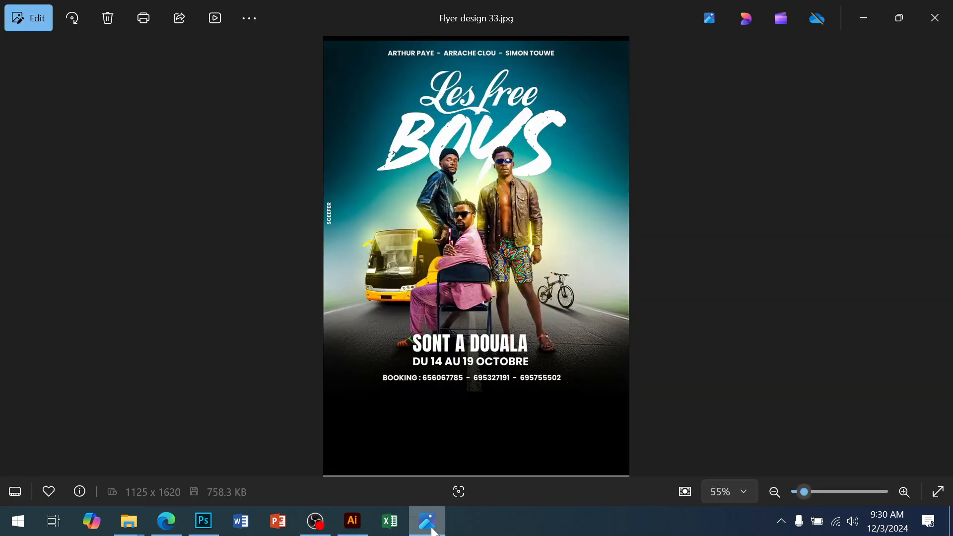
pyautogui.click(432, 530)
pyautogui.click(432, 530)
pyautogui.click(432, 529)
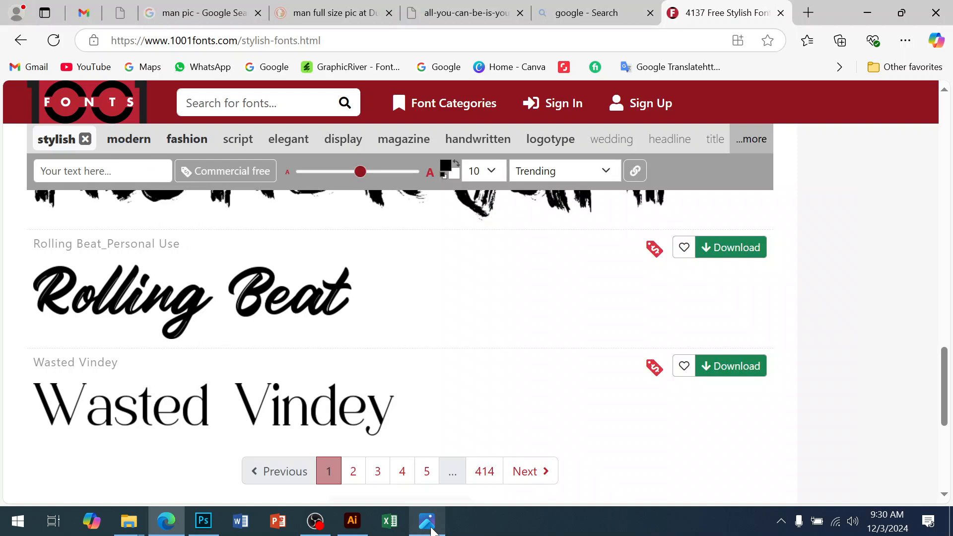
pyautogui.click(743, 255)
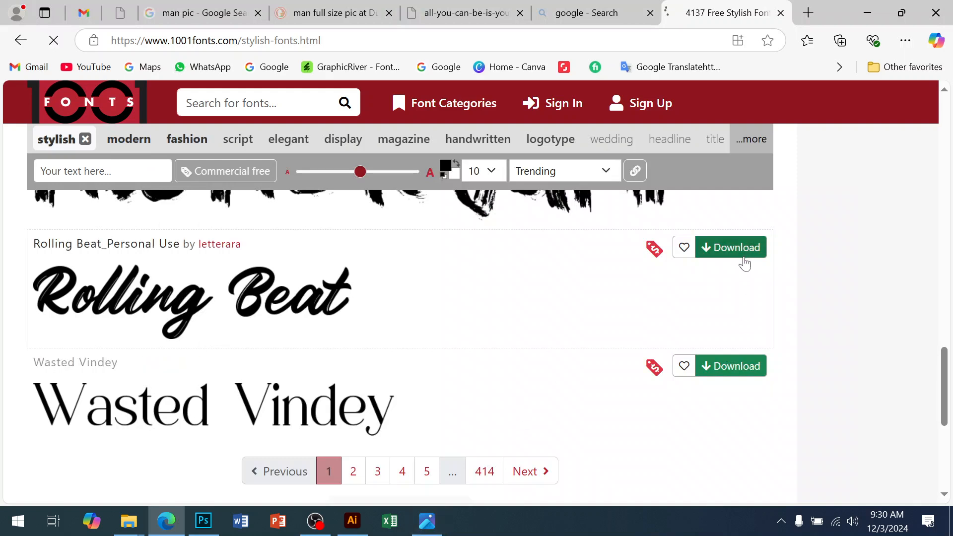
# Step: Go to page 2 of the stylish fonts listing and download the Anydore font
pyautogui.click(528, 472)
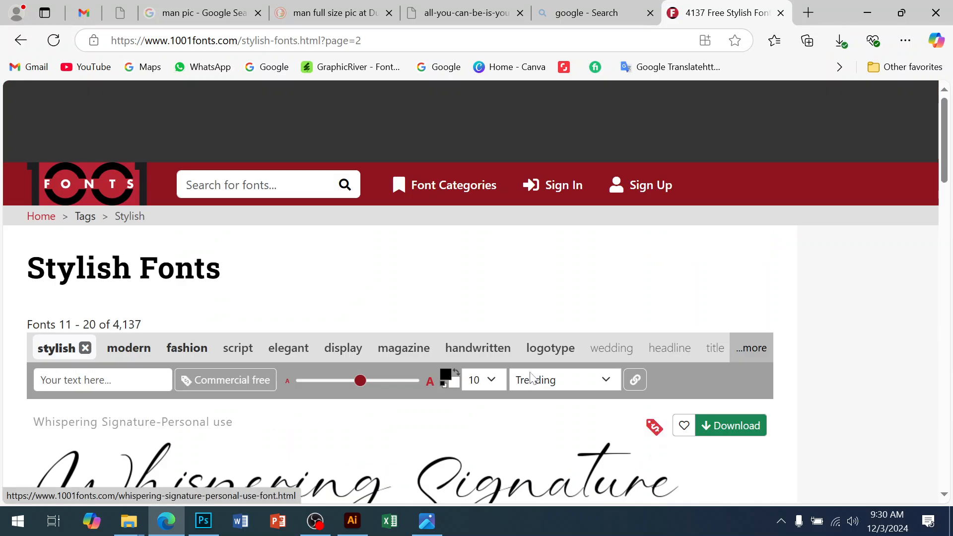
pyautogui.scroll(-4, 530, 379)
pyautogui.scroll(-1, 497, 358)
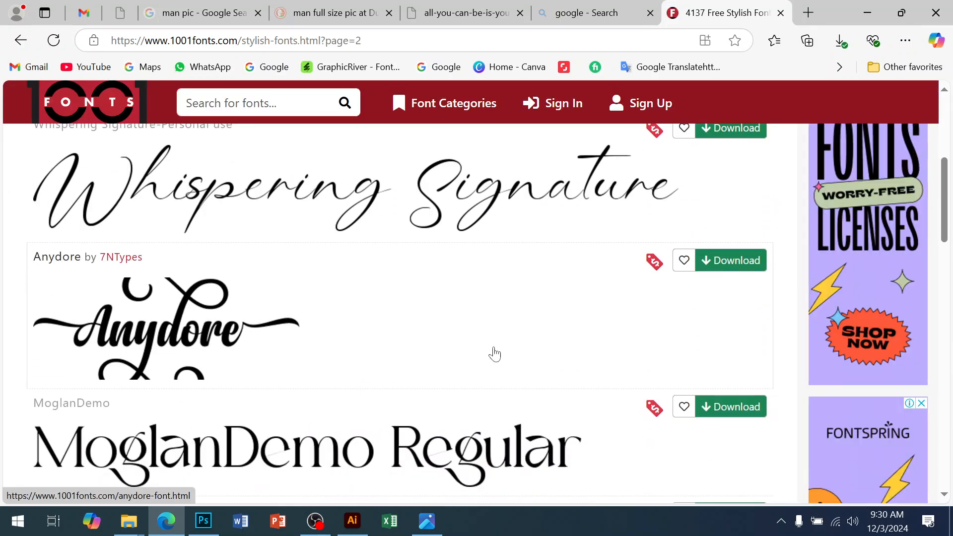
pyautogui.scroll(-4, 449, 210)
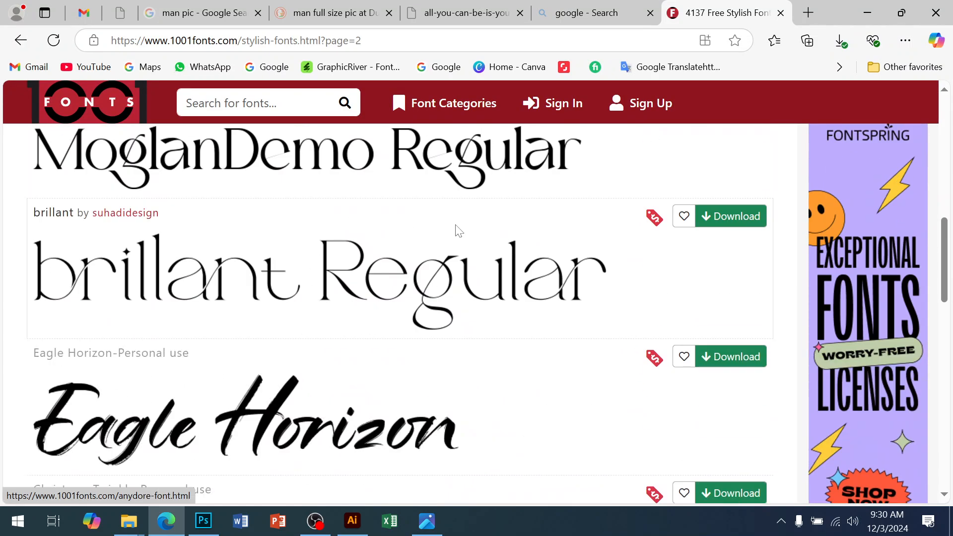
pyautogui.scroll(6, 462, 291)
pyautogui.scroll(-2, 99, 378)
pyautogui.scroll(-1, 296, 389)
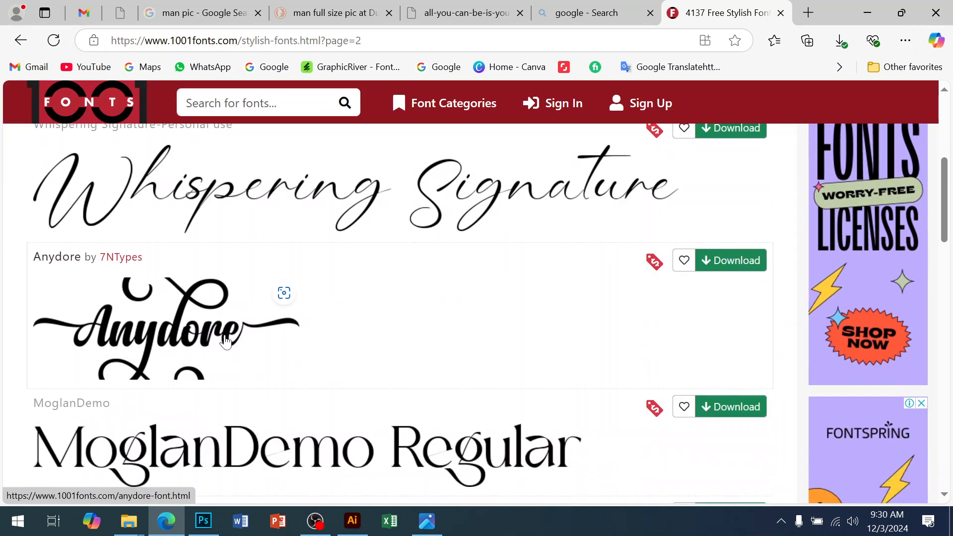
pyautogui.click(732, 256)
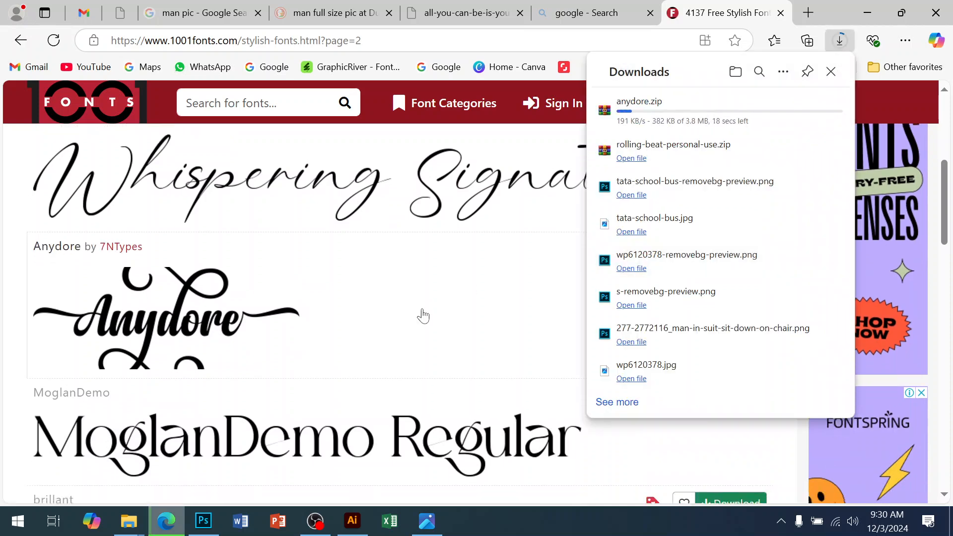
# Step: Download the Rustic Roadway font from the same page
pyautogui.scroll(-10, 423, 316)
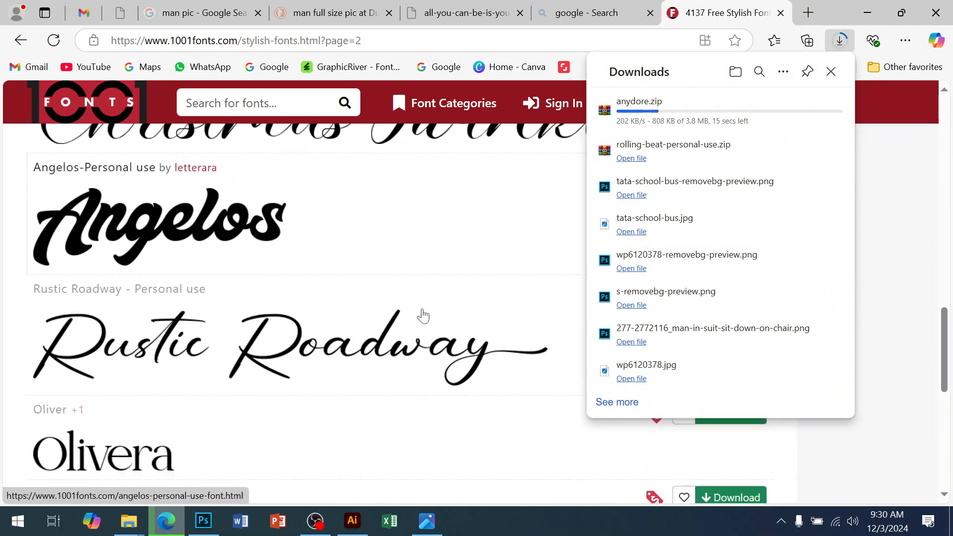
pyautogui.scroll(1, 423, 316)
pyautogui.scroll(-3, 203, 305)
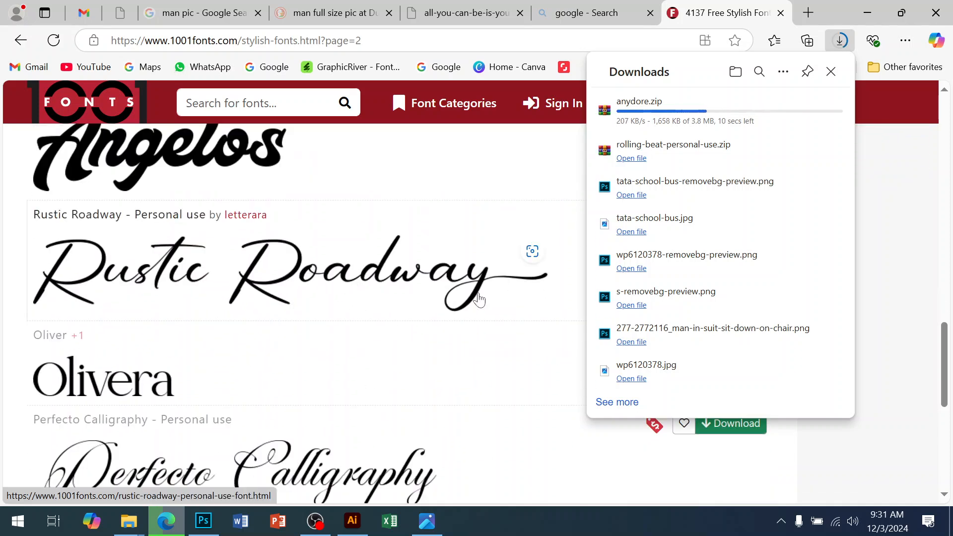
pyautogui.scroll(6, 479, 299)
pyautogui.scroll(-4, 713, 466)
pyautogui.scroll(1, 713, 465)
pyautogui.click(732, 442)
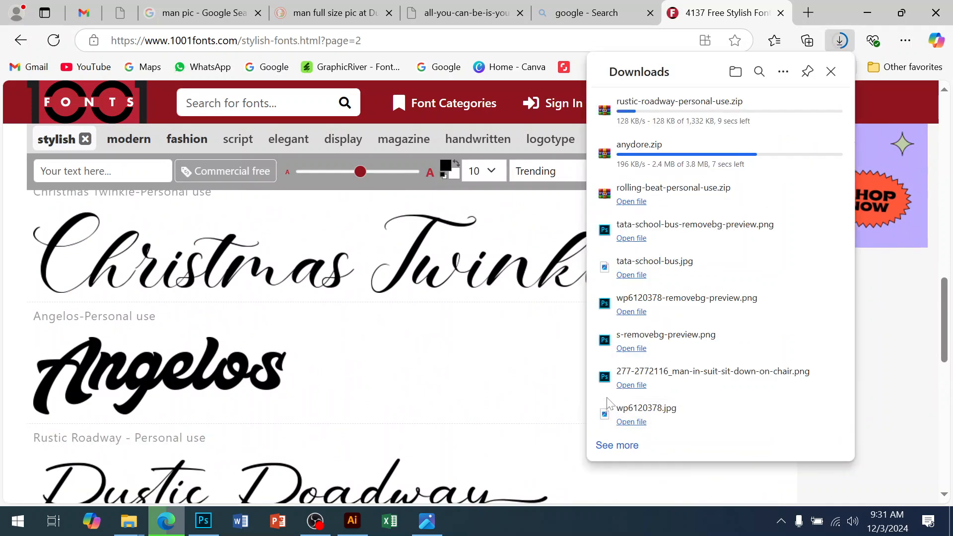
# Step: Browse pages 2 and 3 of the stylish fonts listing, moving on to page 4
pyautogui.scroll(-5, 413, 403)
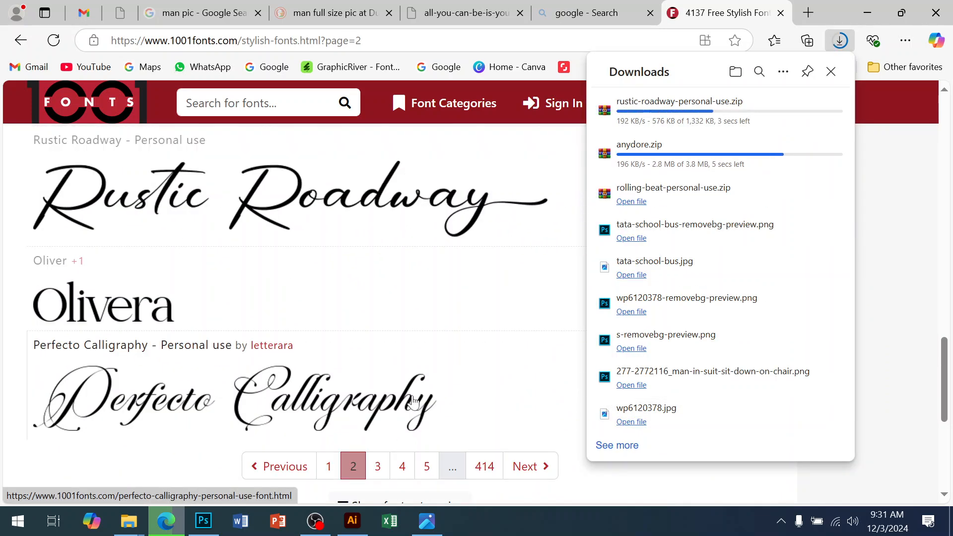
pyautogui.click(540, 468)
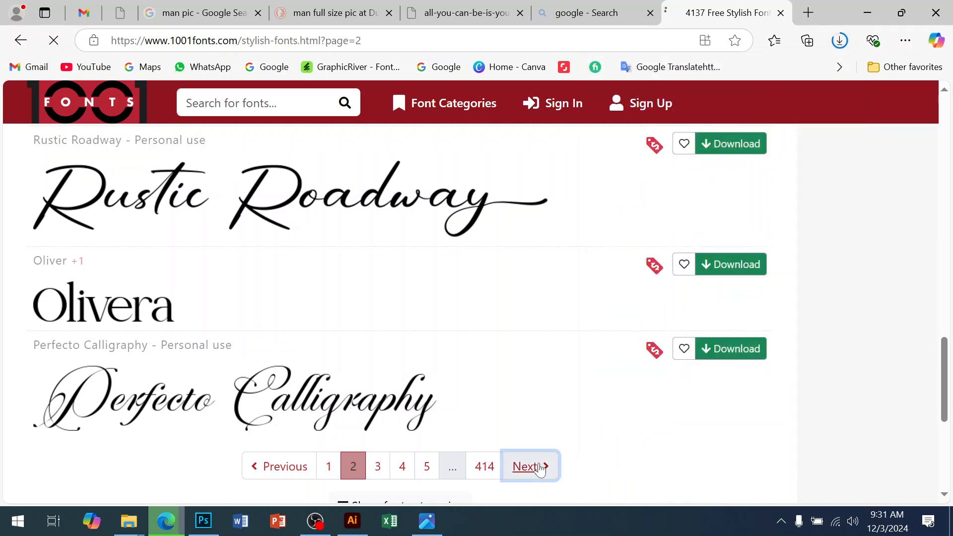
pyautogui.scroll(-6, 542, 348)
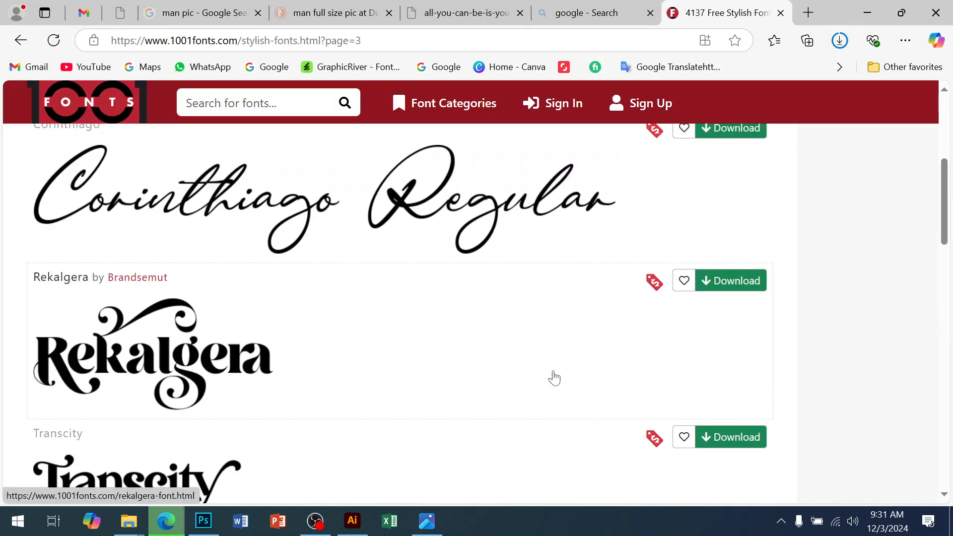
pyautogui.scroll(3, 552, 377)
pyautogui.scroll(-12, 555, 381)
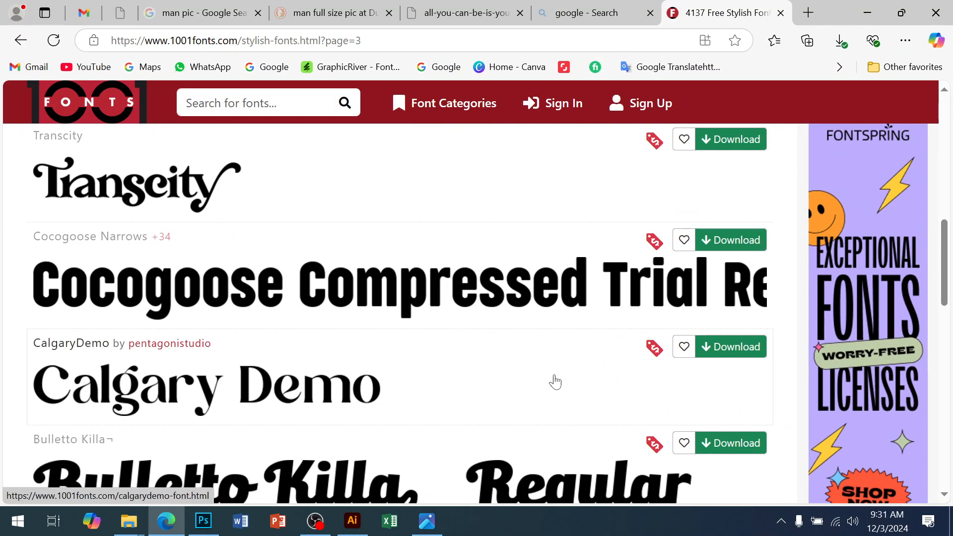
pyautogui.scroll(-8, 554, 382)
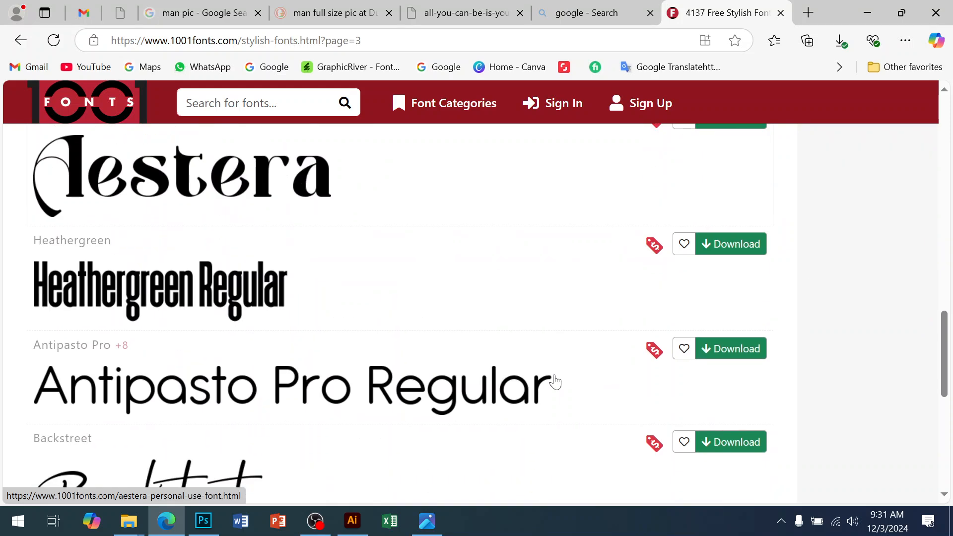
pyautogui.click(533, 360)
pyautogui.scroll(3, 551, 338)
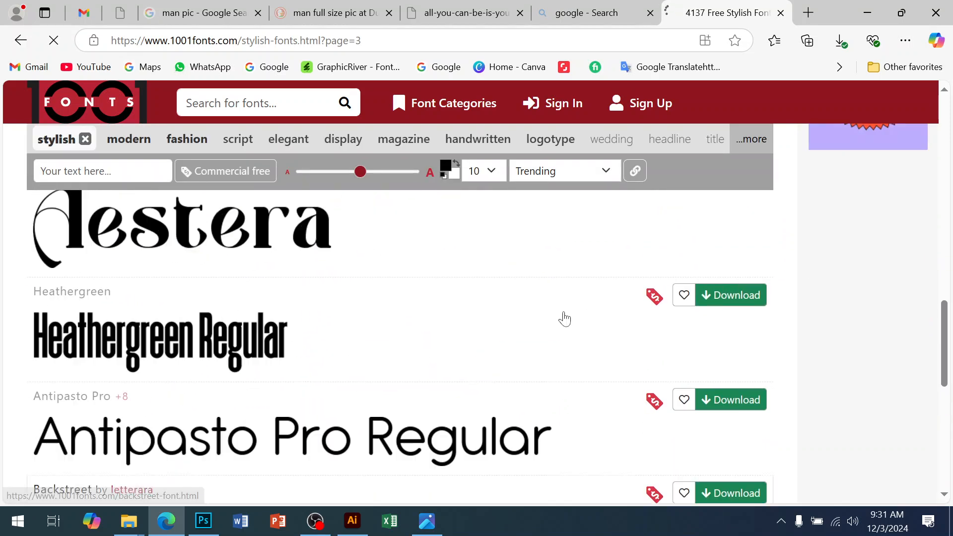
pyautogui.scroll(-15, 567, 320)
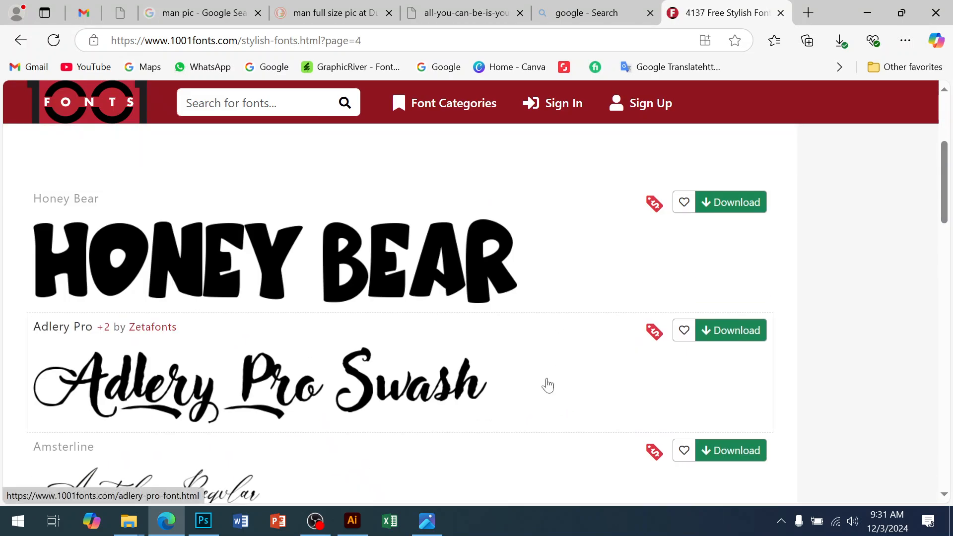
# Step: Look through pages 4, 5 and 6 of the stylish fonts listing, advancing to page 7
pyautogui.scroll(-6, 458, 342)
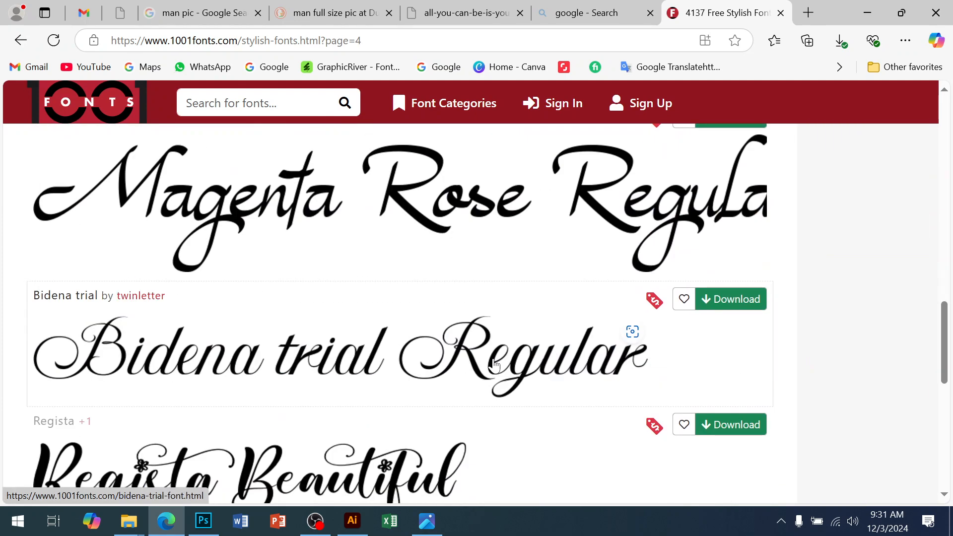
pyautogui.scroll(-4, 494, 365)
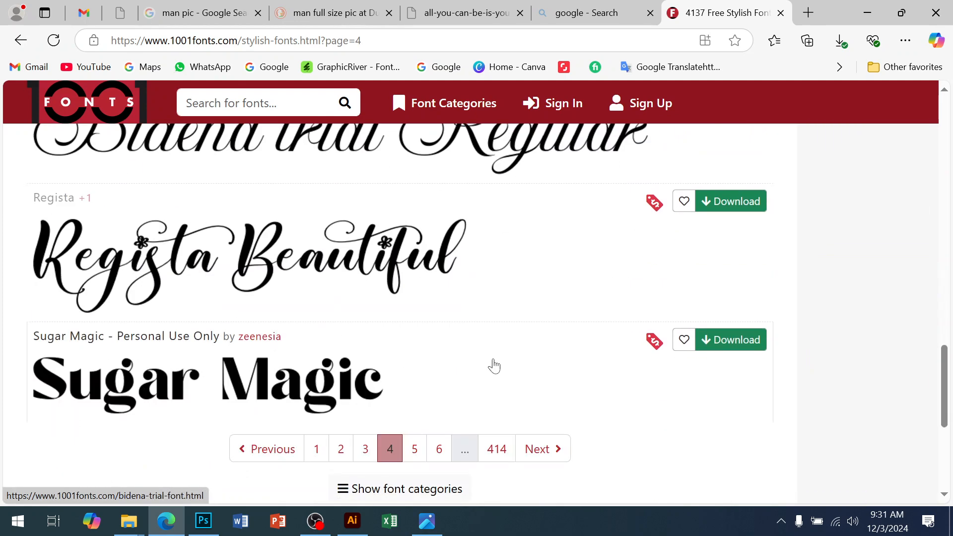
pyautogui.click(537, 448)
pyautogui.scroll(-15, 547, 361)
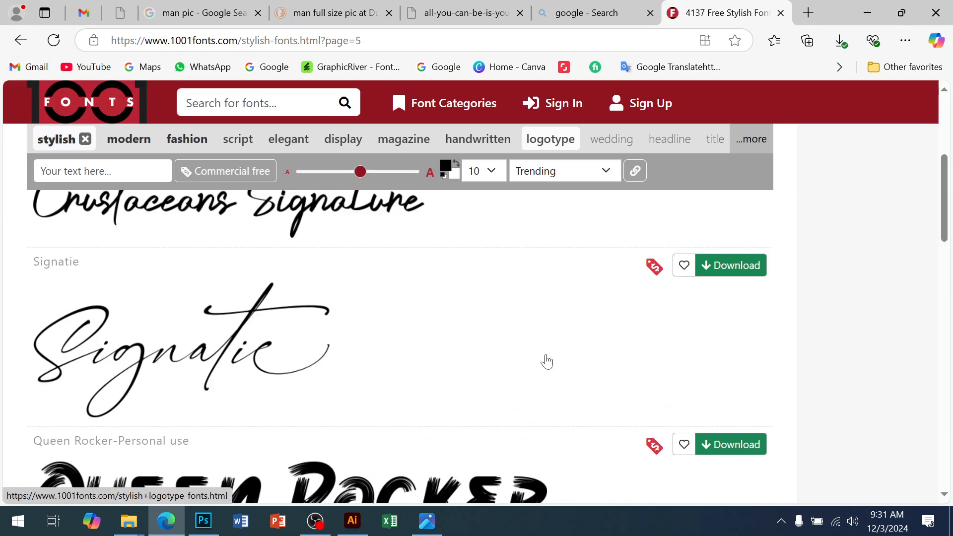
pyautogui.scroll(-10, 547, 361)
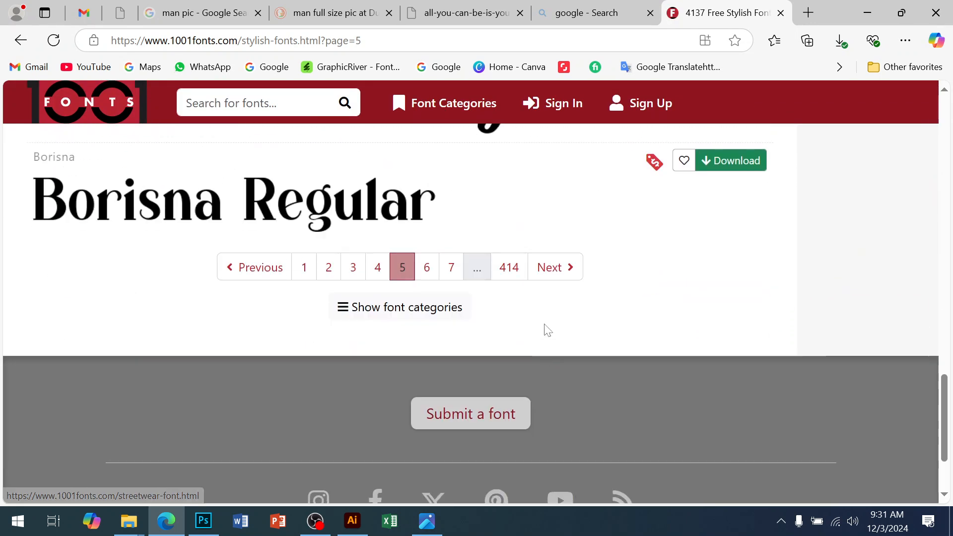
pyautogui.click(550, 274)
pyautogui.scroll(-5, 584, 387)
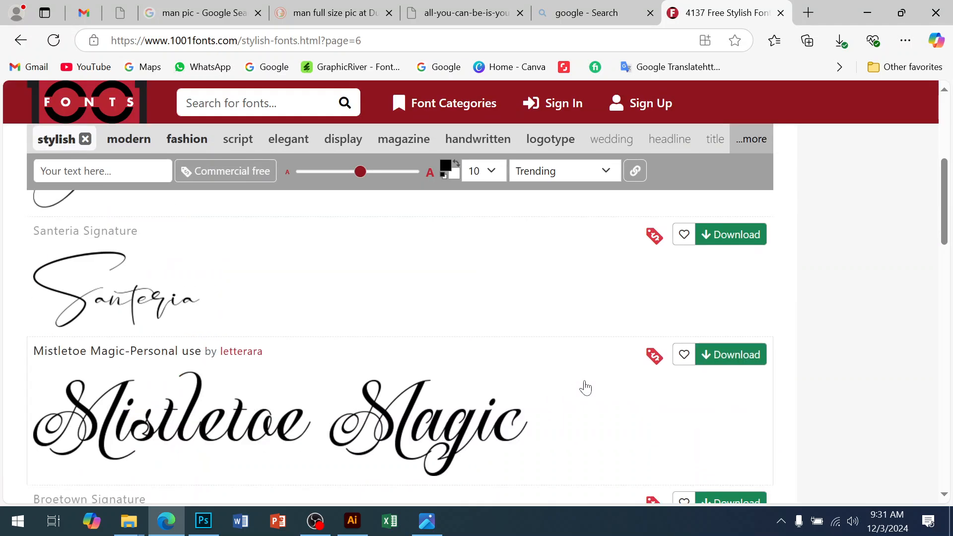
pyautogui.scroll(-4, 501, 372)
pyautogui.scroll(-15, 500, 374)
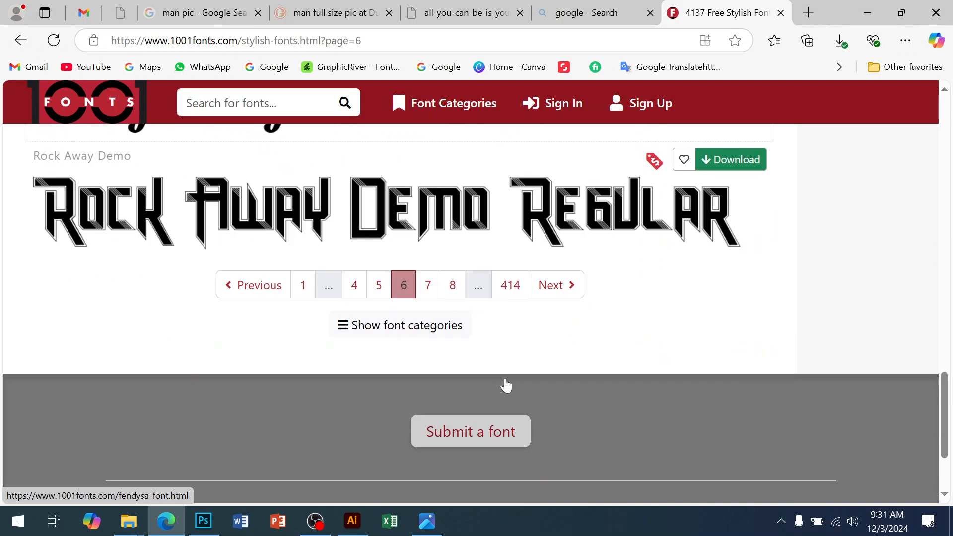
pyautogui.click(546, 286)
# Step: Download the Sinethar font from page 7 of the stylish fonts listing
pyautogui.scroll(-9, 424, 313)
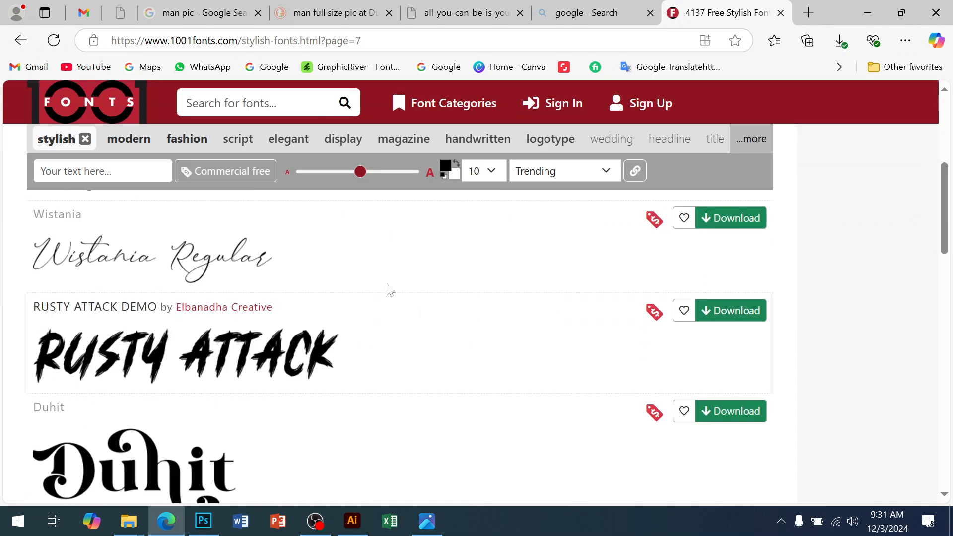
pyautogui.scroll(-7, 289, 303)
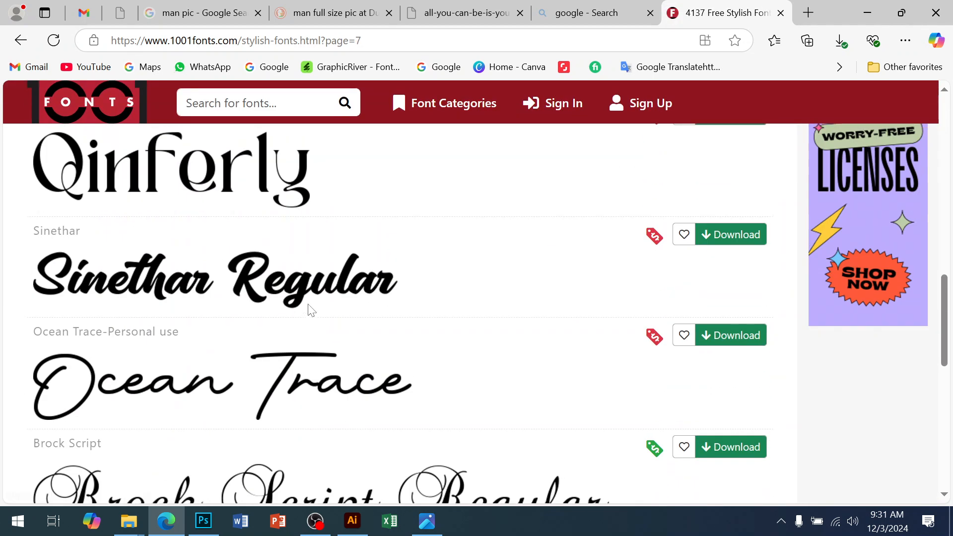
pyautogui.click(738, 231)
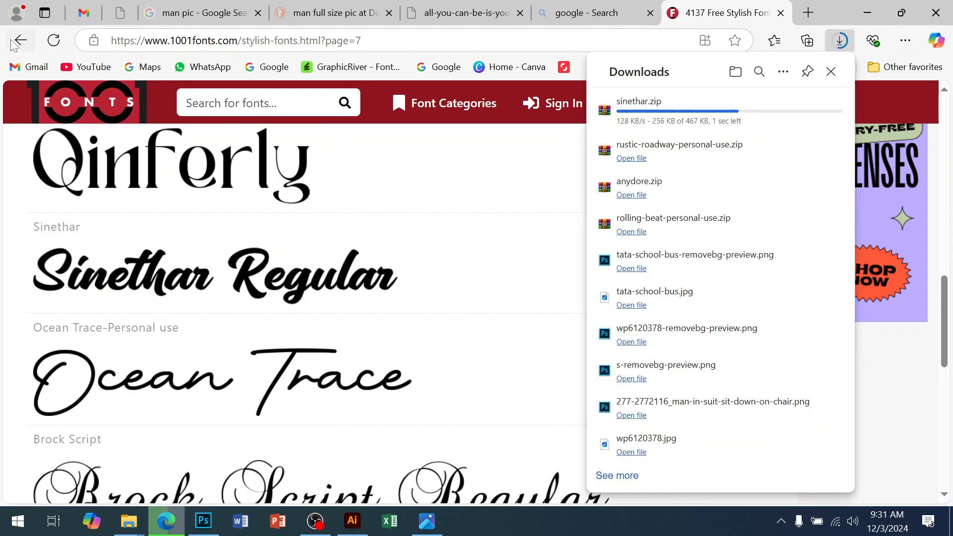
# Step: Open Google from the search tab's results and close the 1001 Fonts tab
pyautogui.click(15, 46)
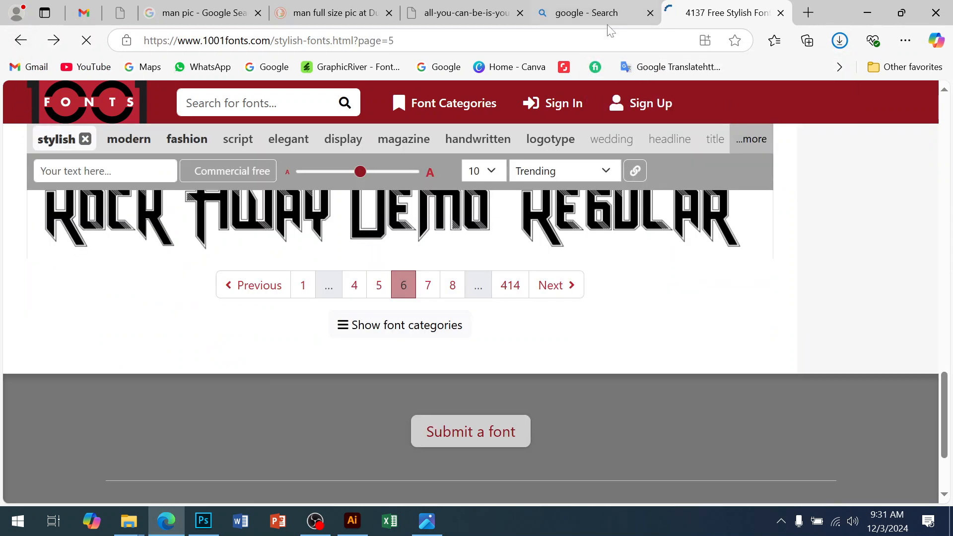
pyautogui.click(610, 16)
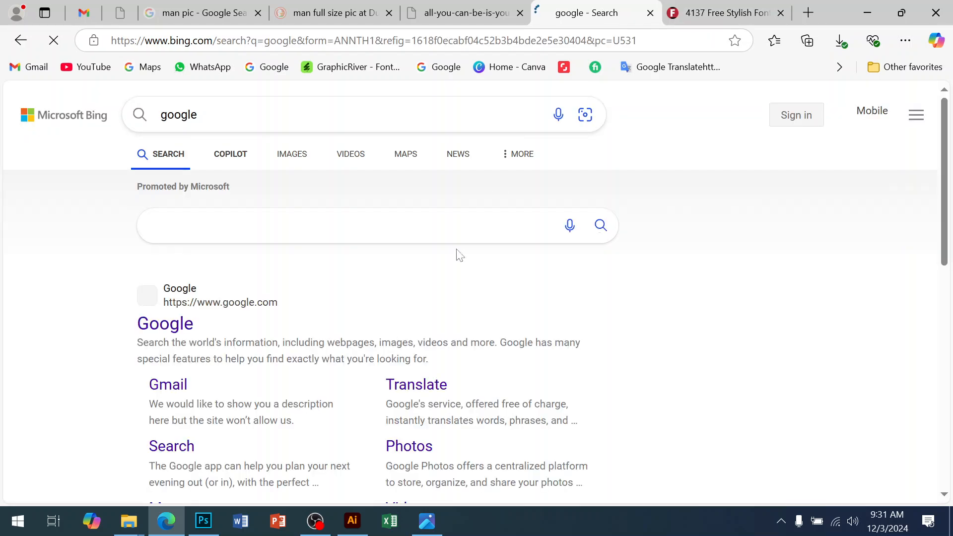
pyautogui.click(180, 325)
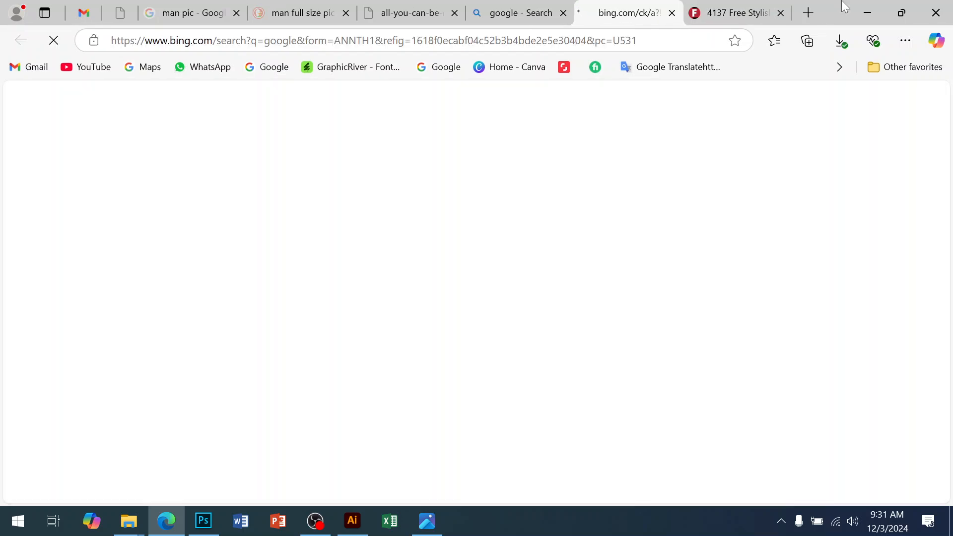
pyautogui.click(781, 13)
# Step: Search Google for "brush font free download"
pyautogui.click(319, 240)
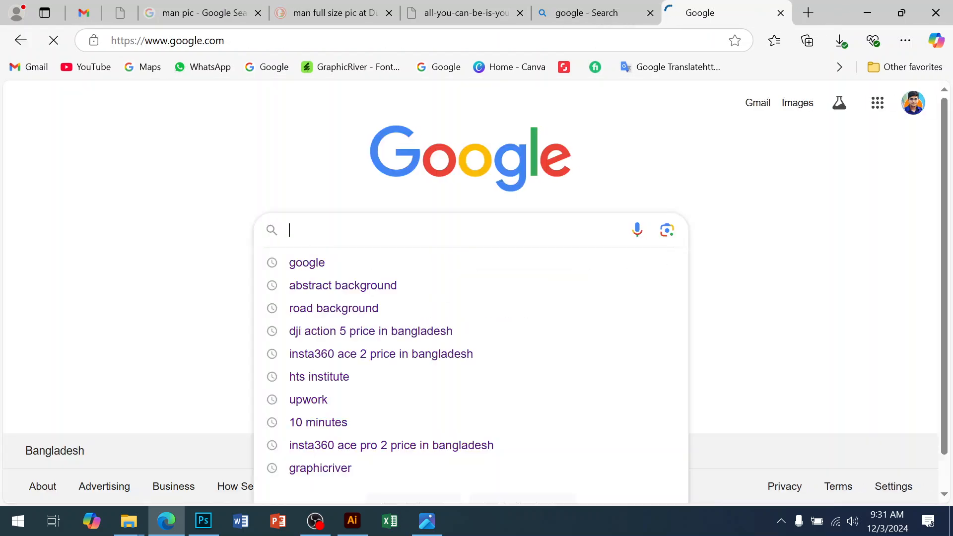
pyautogui.write('bru')
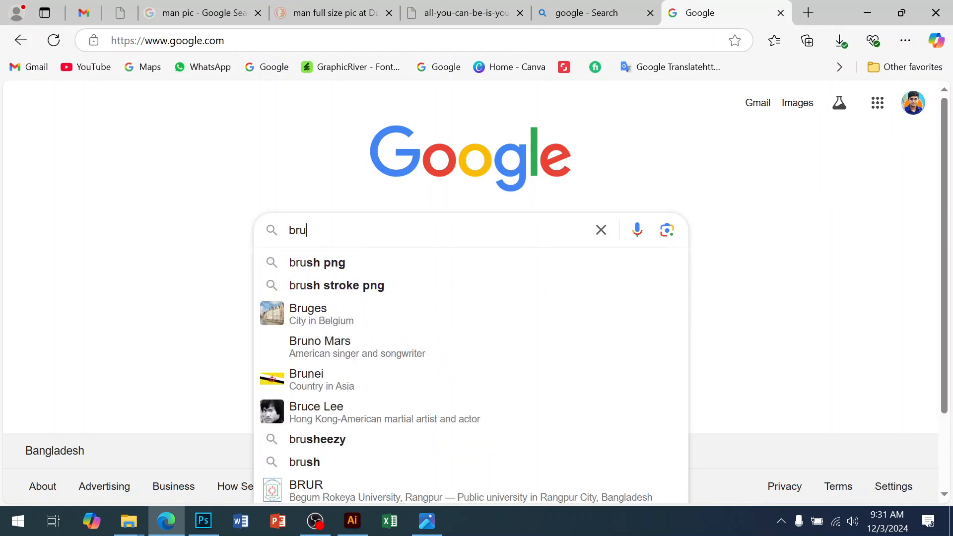
pyautogui.write('sh font ')
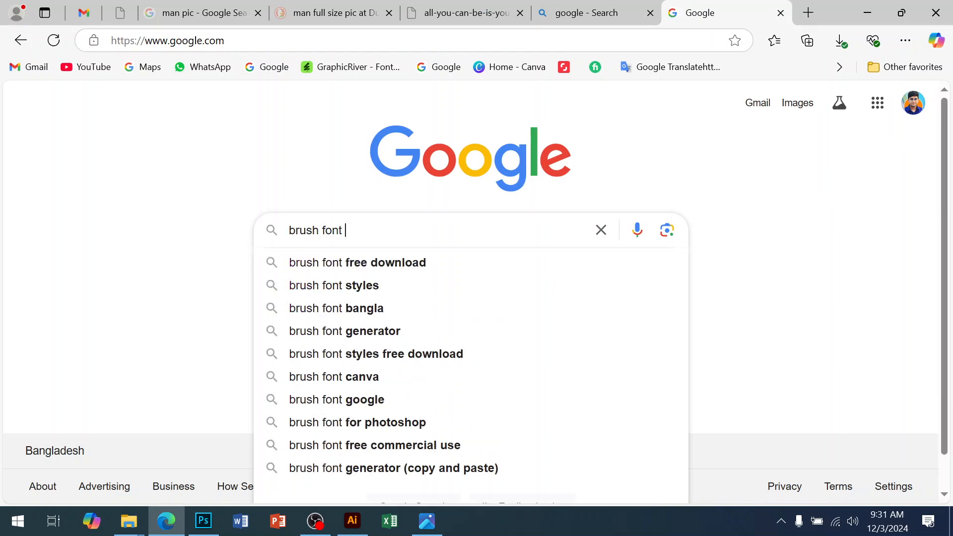
pyautogui.write('free')
pyautogui.click(367, 264)
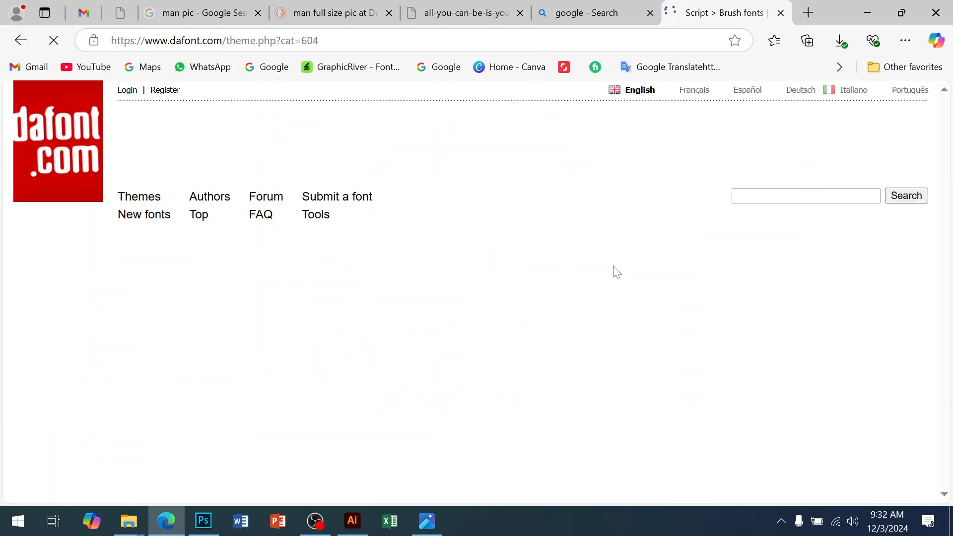
# Step: Compare the reference flyer's title lettering, then download the Regular Brush font from dafont's Script > Brush listing
pyautogui.scroll(-5, 616, 278)
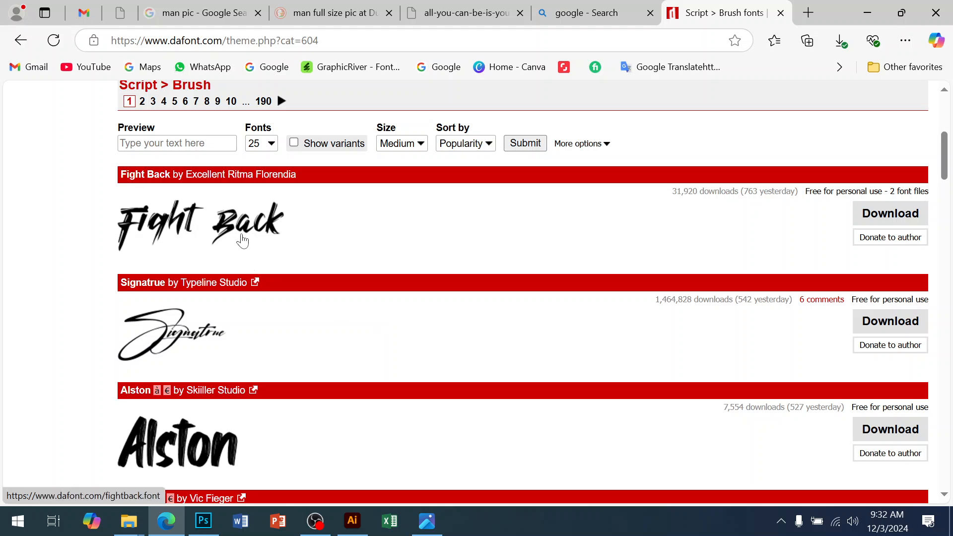
pyautogui.scroll(-3, 297, 288)
pyautogui.scroll(-4, 249, 314)
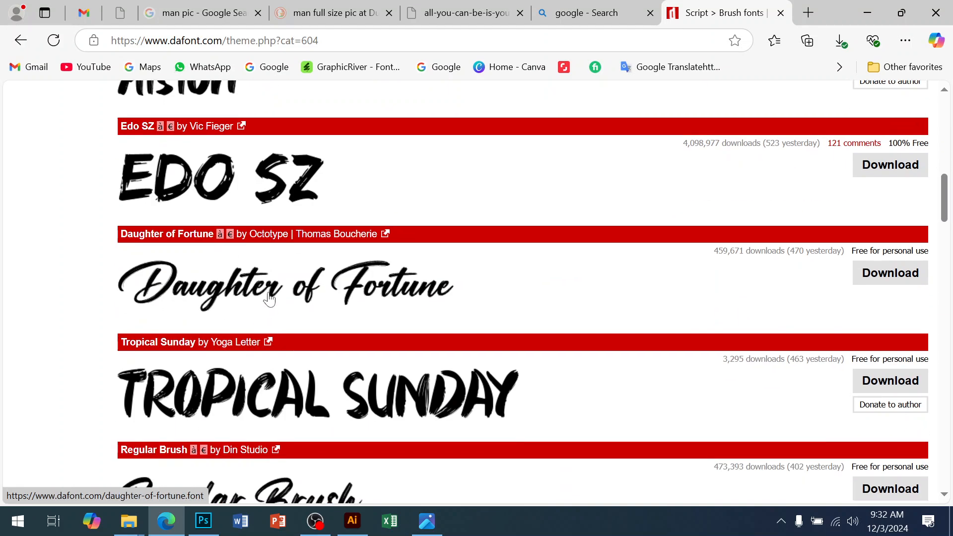
pyautogui.click(428, 522)
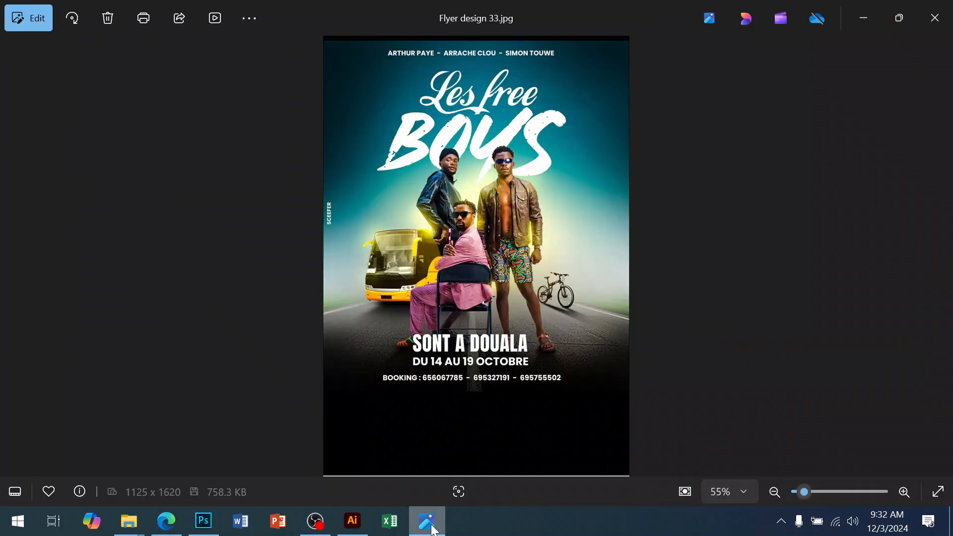
pyautogui.click(430, 527)
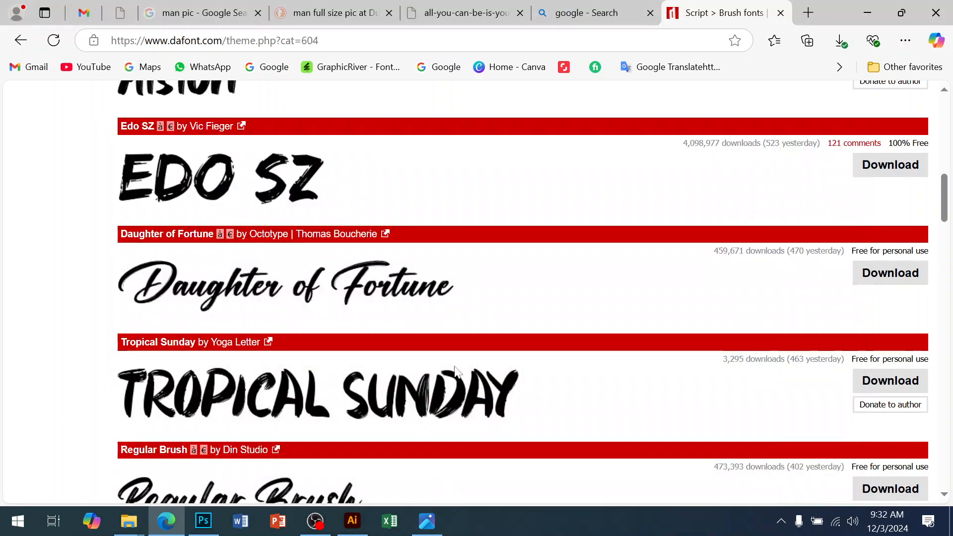
pyautogui.scroll(-4, 447, 382)
pyautogui.scroll(-3, 450, 351)
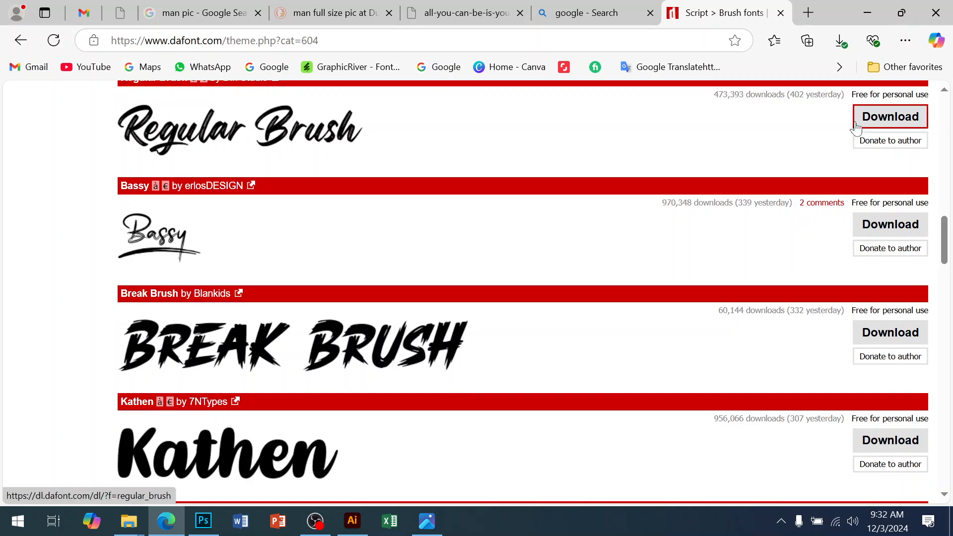
pyautogui.click(898, 119)
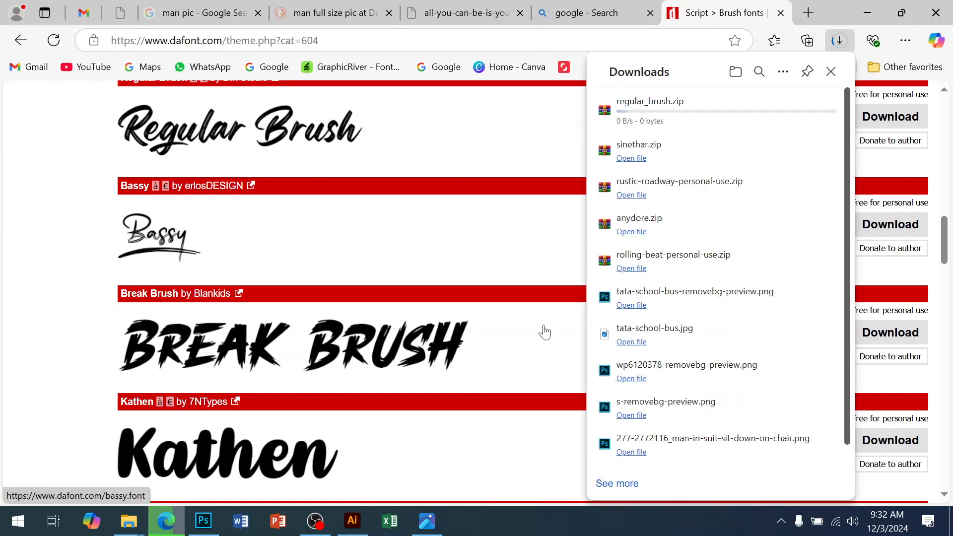
# Step: Browse the rest of the Brush fonts listing and open its page 2
pyautogui.scroll(-1, 545, 330)
pyautogui.scroll(-2, 544, 330)
pyautogui.scroll(-7, 521, 312)
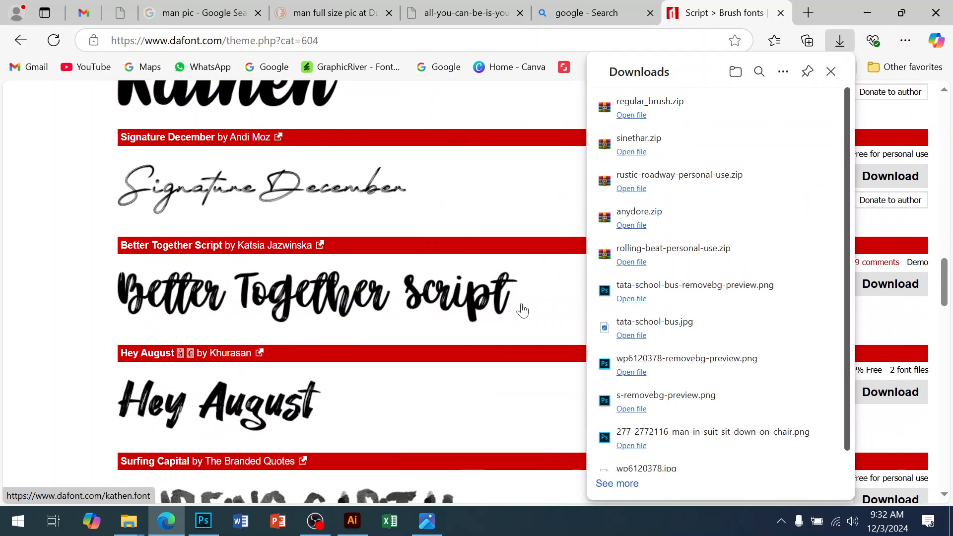
pyautogui.scroll(-11, 523, 310)
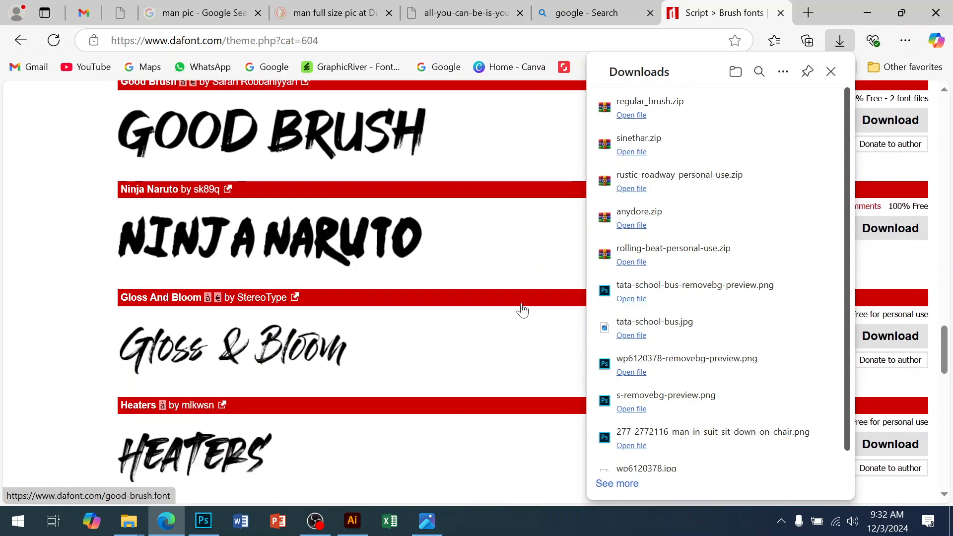
pyautogui.scroll(-8, 524, 309)
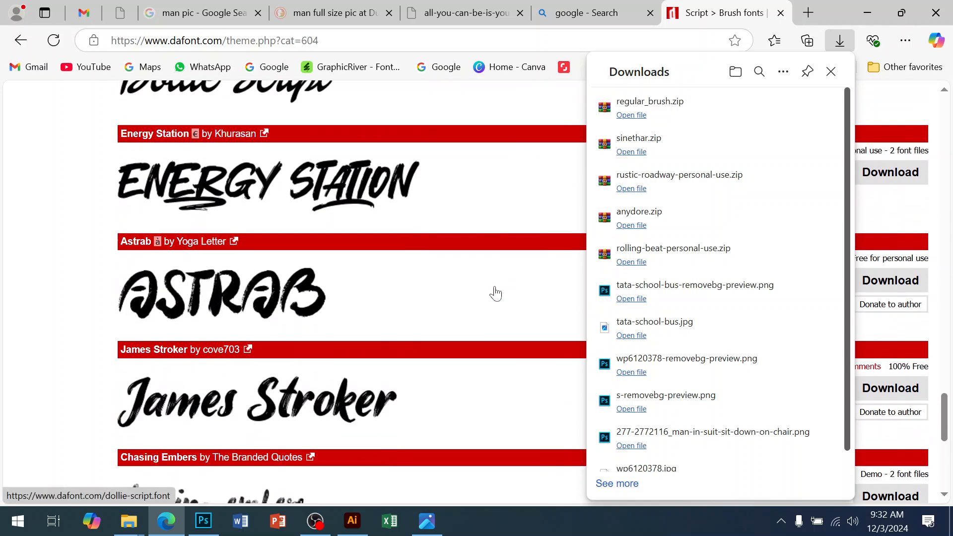
pyautogui.scroll(-5, 495, 294)
pyautogui.scroll(-1, 494, 293)
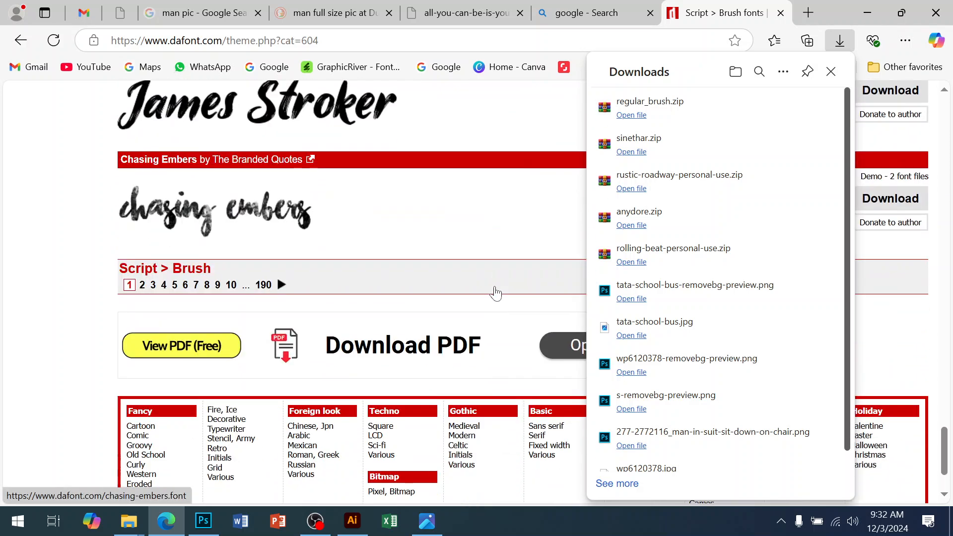
pyautogui.click(287, 287)
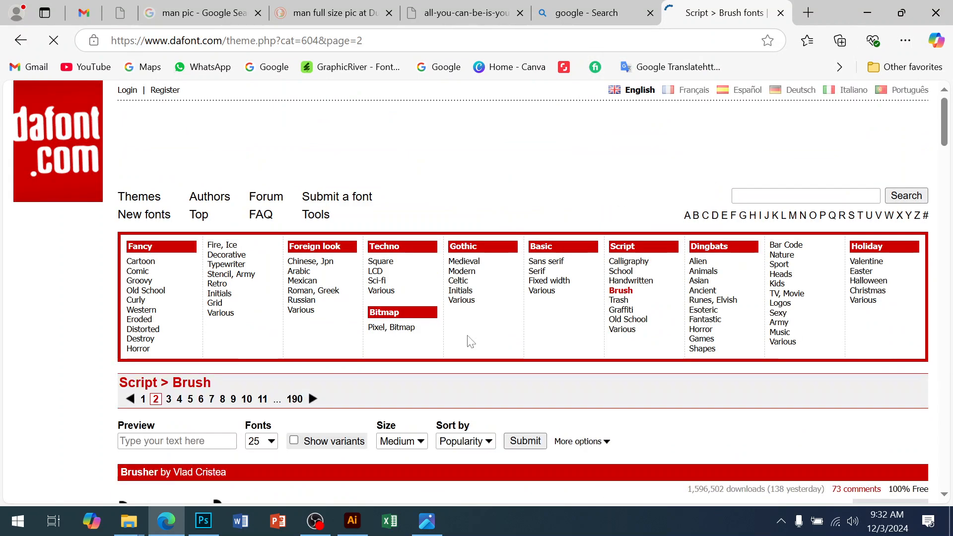
pyautogui.scroll(-5, 579, 285)
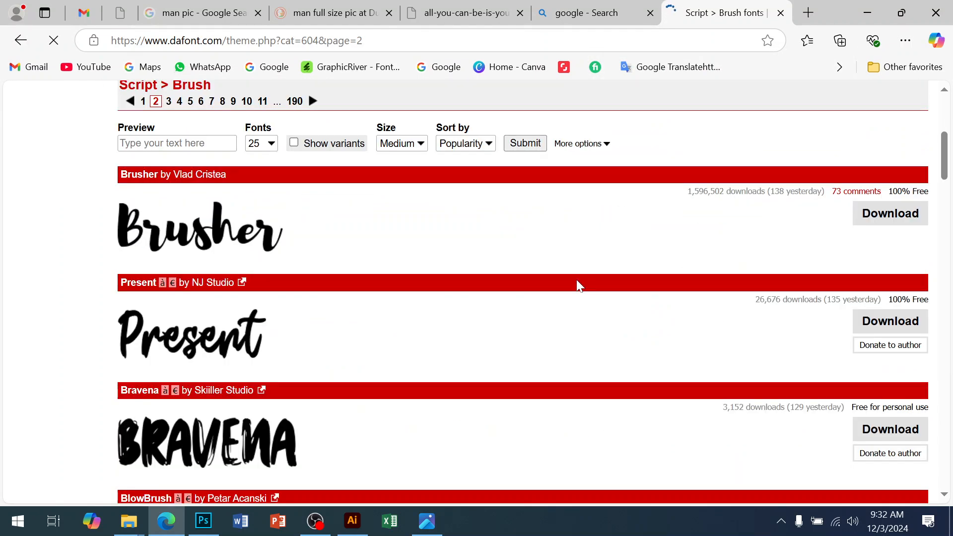
# Step: Scroll further through the Brush fonts listing and download the Bhineka font
pyautogui.scroll(-8, 578, 286)
pyautogui.scroll(-4, 580, 286)
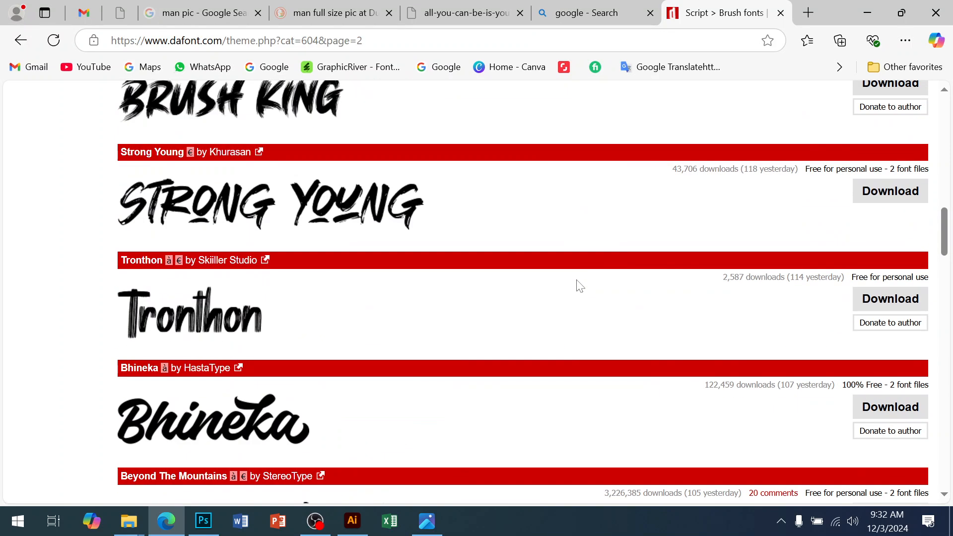
pyautogui.scroll(-3, 579, 286)
pyautogui.click(878, 263)
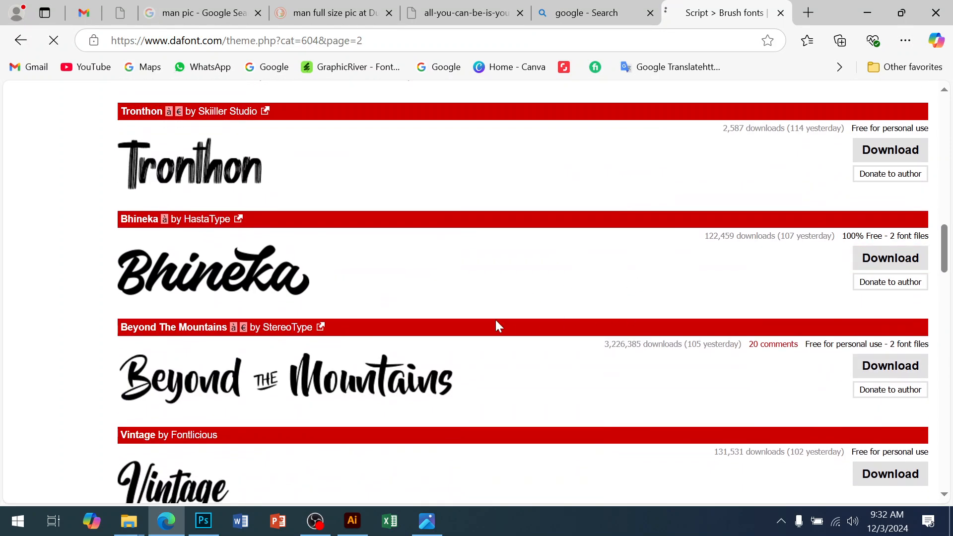
pyautogui.scroll(-3, 497, 325)
pyautogui.scroll(-7, 497, 327)
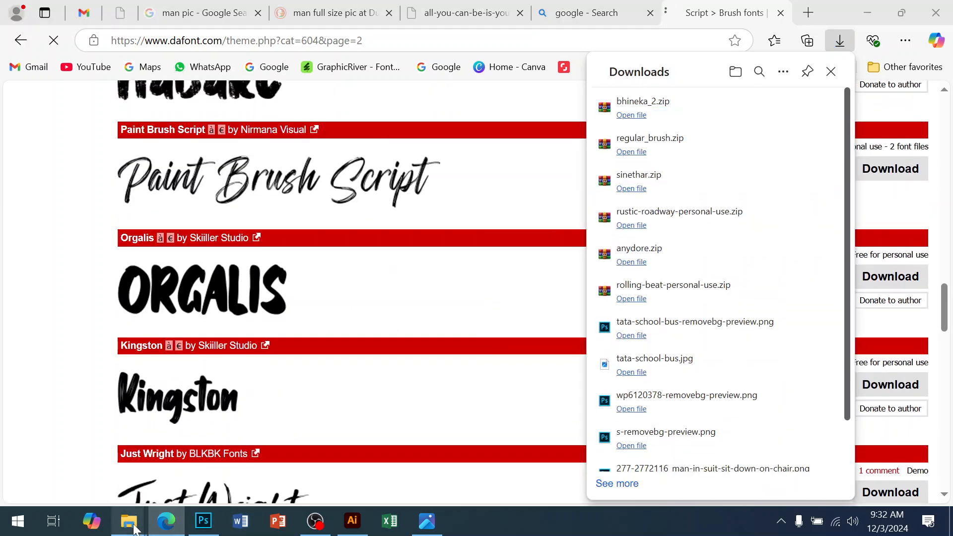
# Step: Open the Downloads folder in File Explorer and re-sort its items so the newest font archives come first
pyautogui.moveTo(129, 520)
pyautogui.click(85, 437)
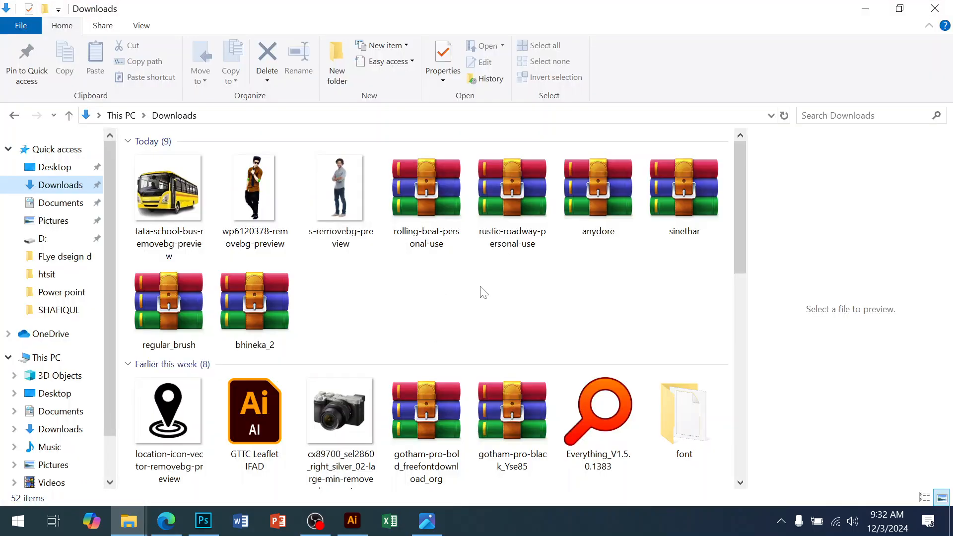
pyautogui.rightClick(482, 287)
pyautogui.click(518, 346)
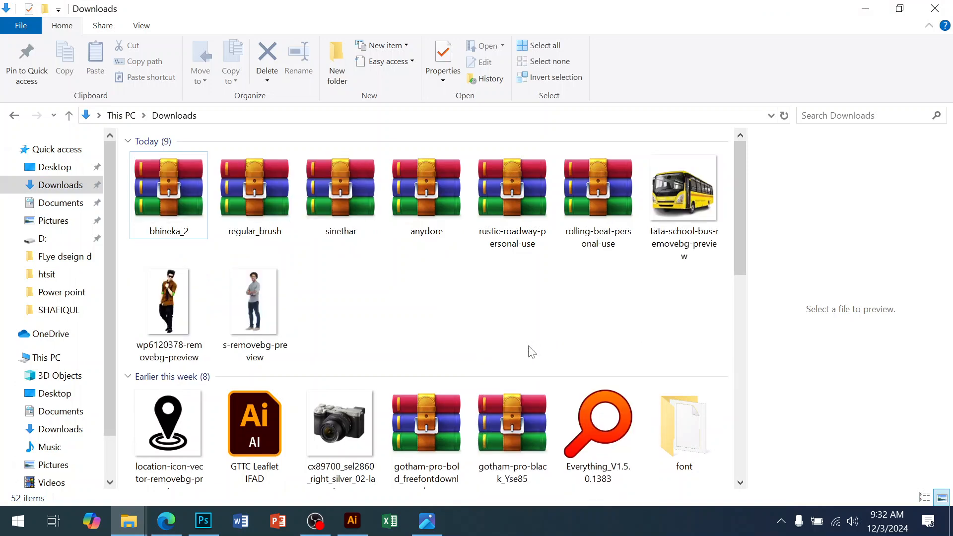
# Step: Extract the bhineka_2 and regular_brush archives into their own folders inside Downloads
pyautogui.rightClick(166, 208)
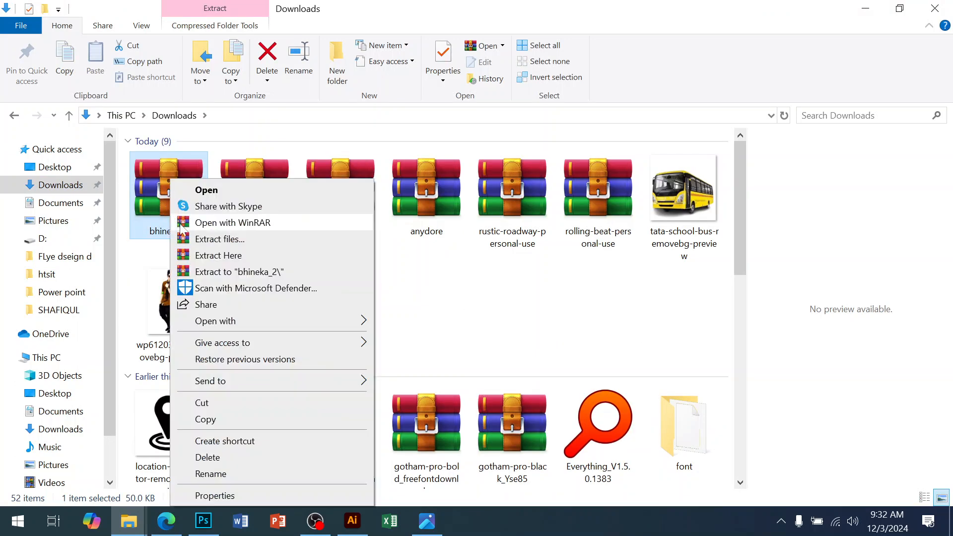
pyautogui.click(208, 241)
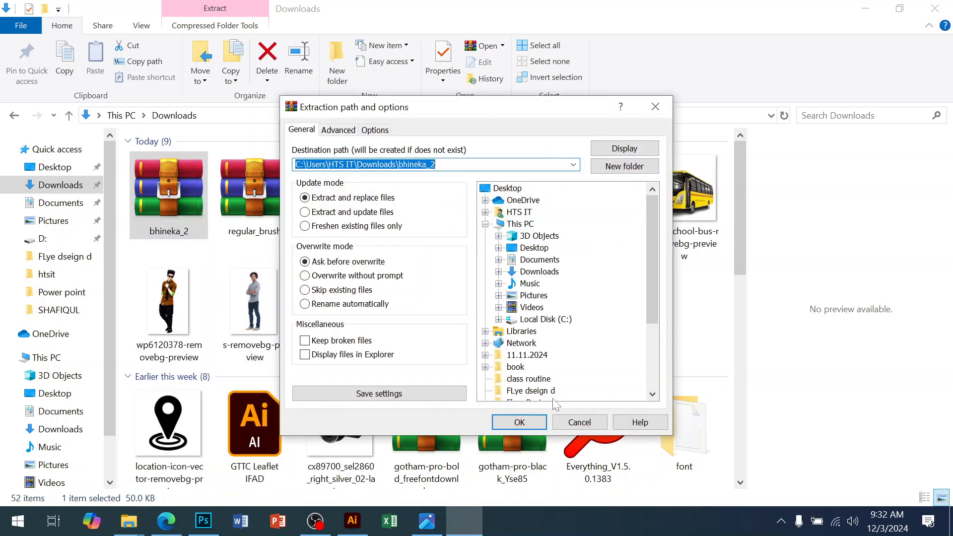
pyautogui.click(519, 422)
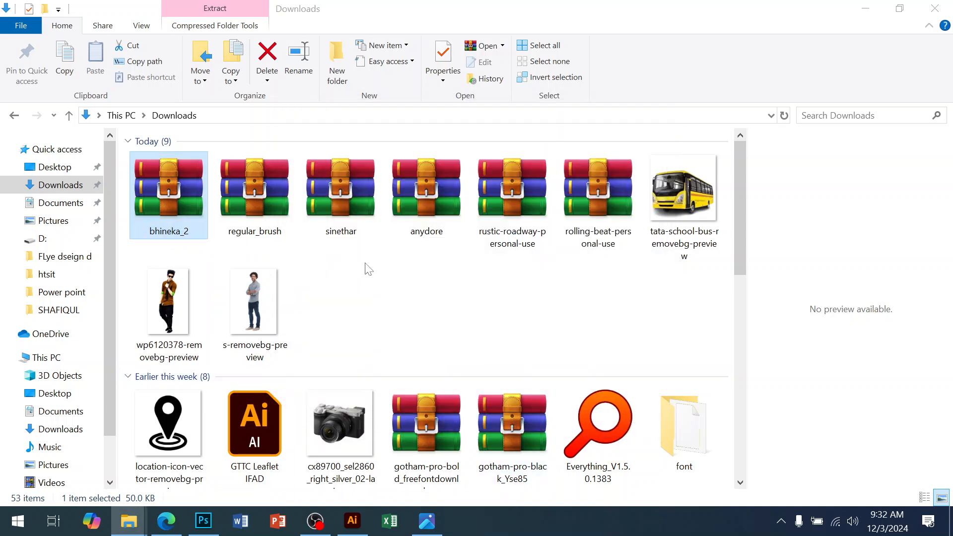
pyautogui.rightClick(249, 214)
pyautogui.click(305, 243)
pyautogui.click(513, 421)
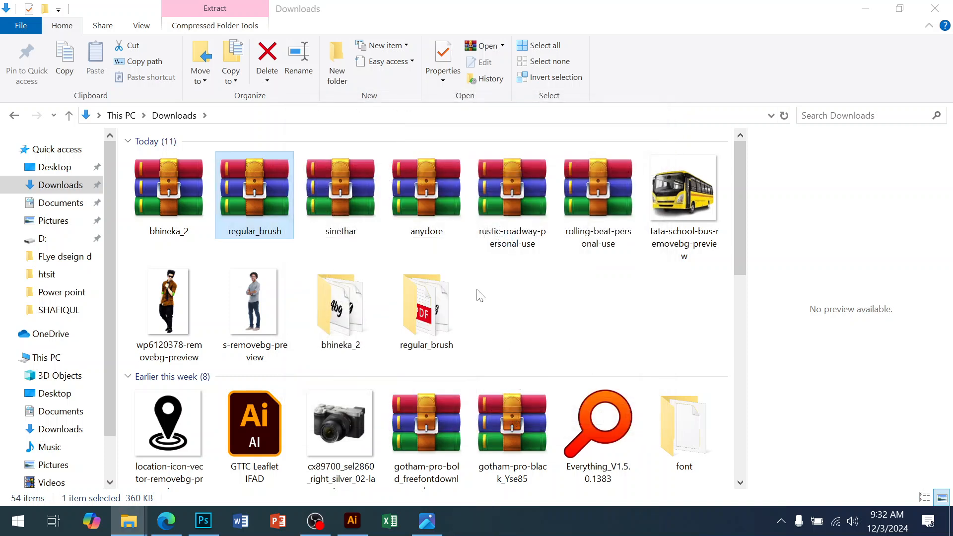
# Step: Extract the sinethar and anydore archives into their own folders inside Downloads
pyautogui.rightClick(353, 210)
pyautogui.click(378, 238)
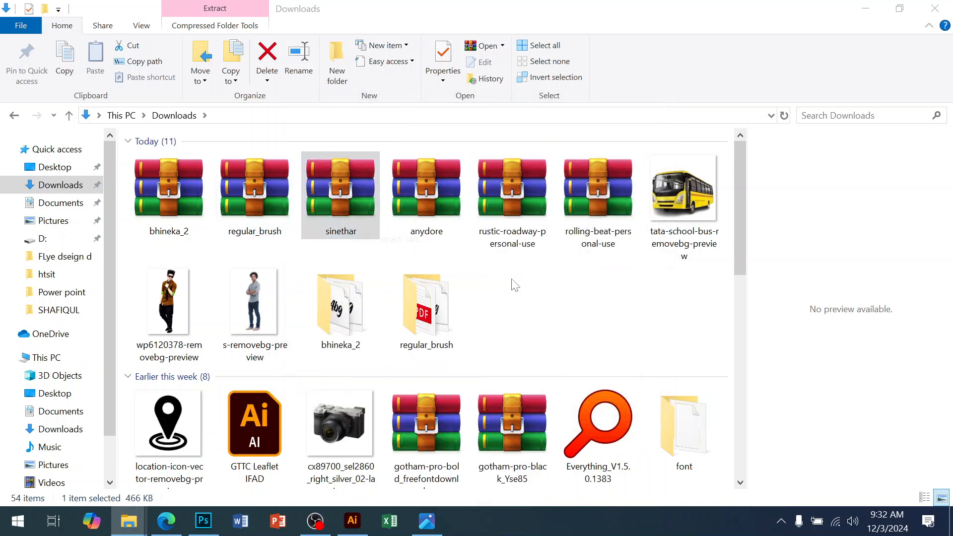
pyautogui.click(514, 430)
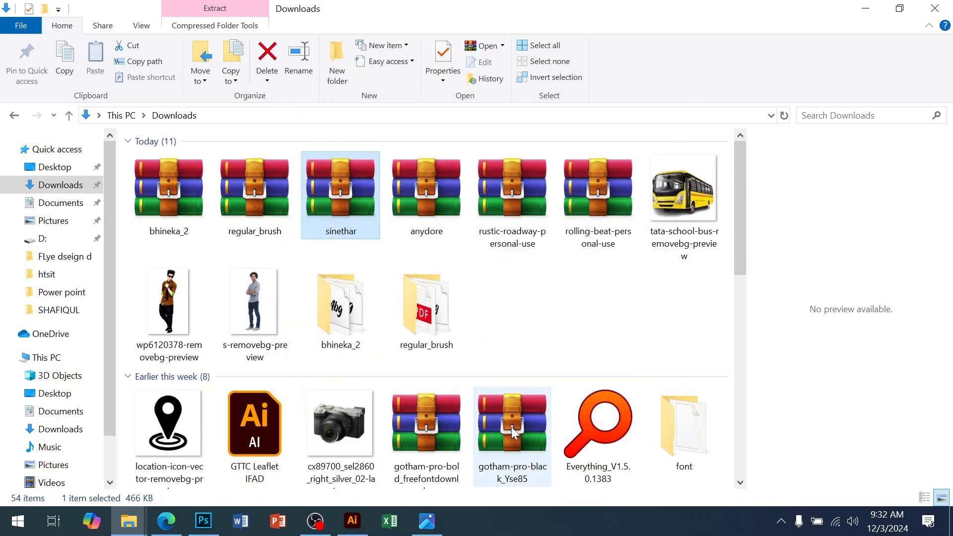
pyautogui.rightClick(434, 196)
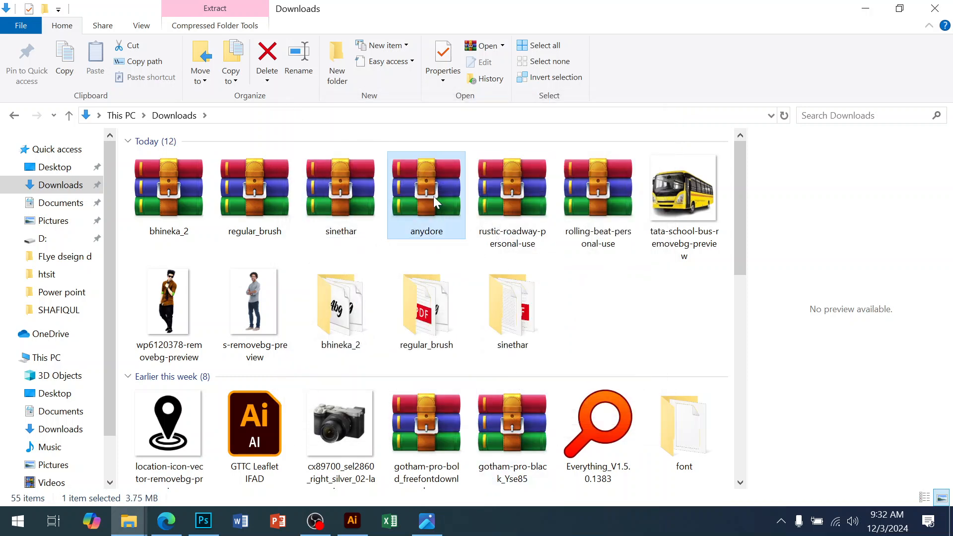
pyautogui.click(489, 238)
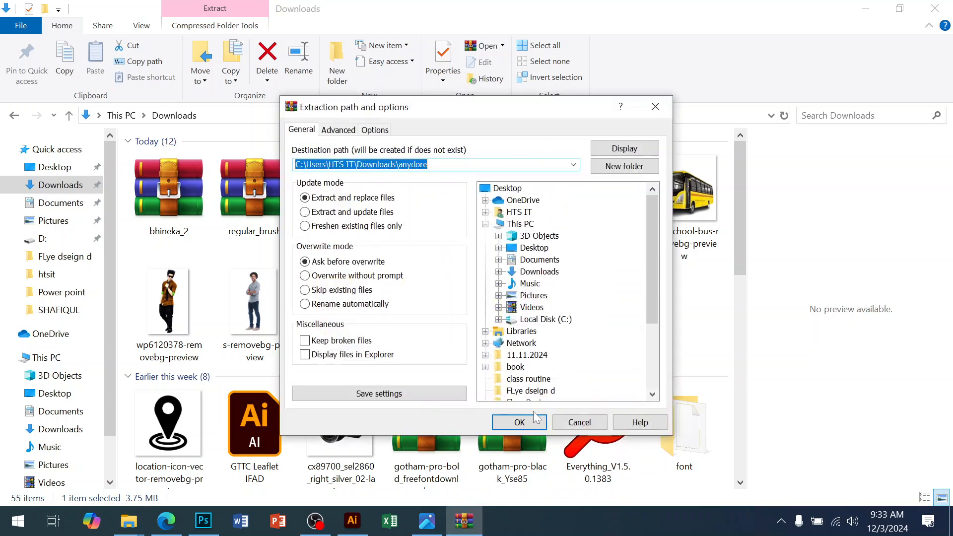
pyautogui.click(519, 423)
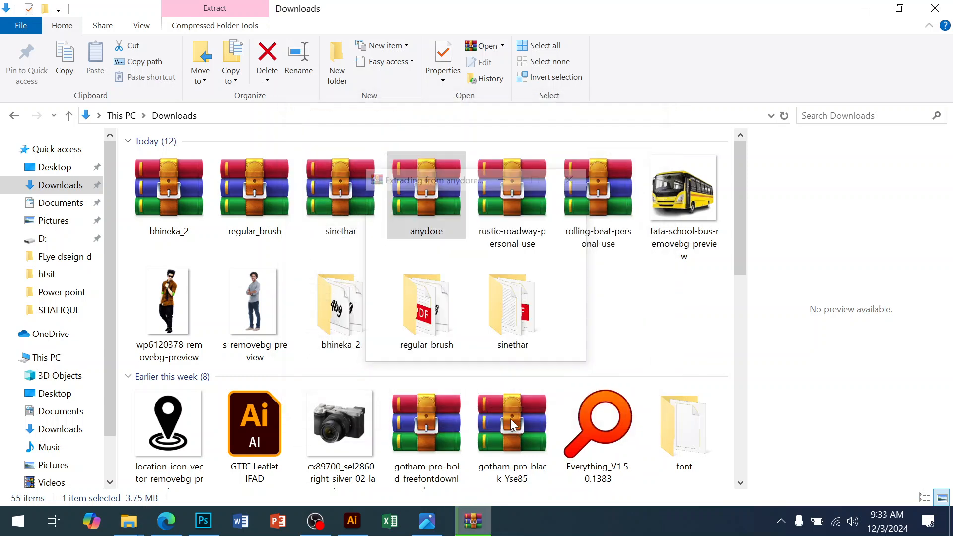
# Step: Extract the rustic-roadway-personal-use and rolling-beat-personal-use archives into their own folders inside Downloads
pyautogui.rightClick(515, 240)
pyautogui.click(563, 238)
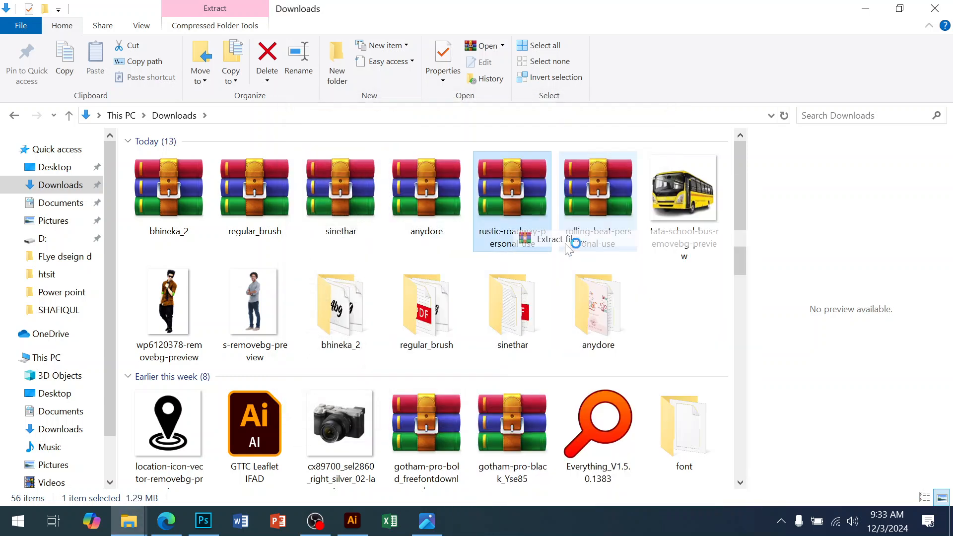
pyautogui.click(516, 419)
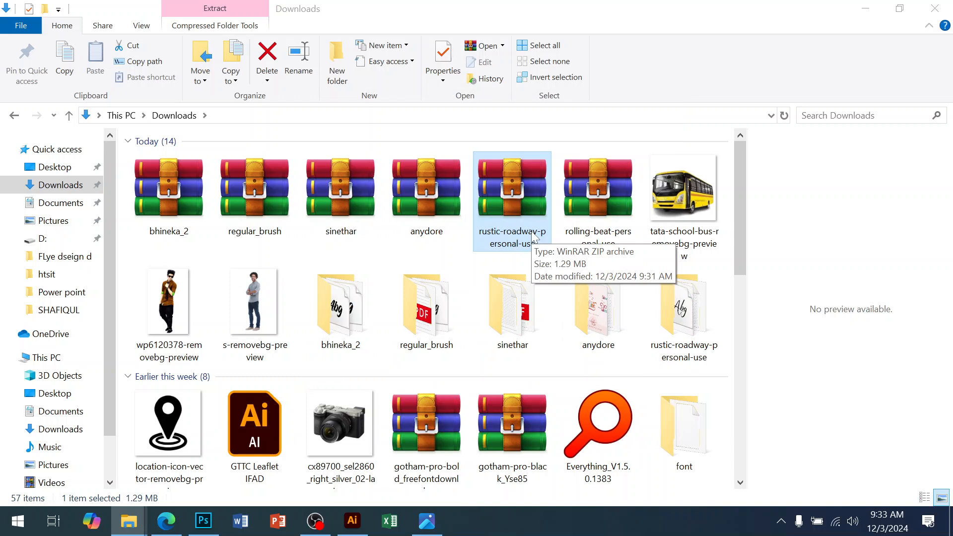
pyautogui.click(600, 179)
pyautogui.rightClick(601, 178)
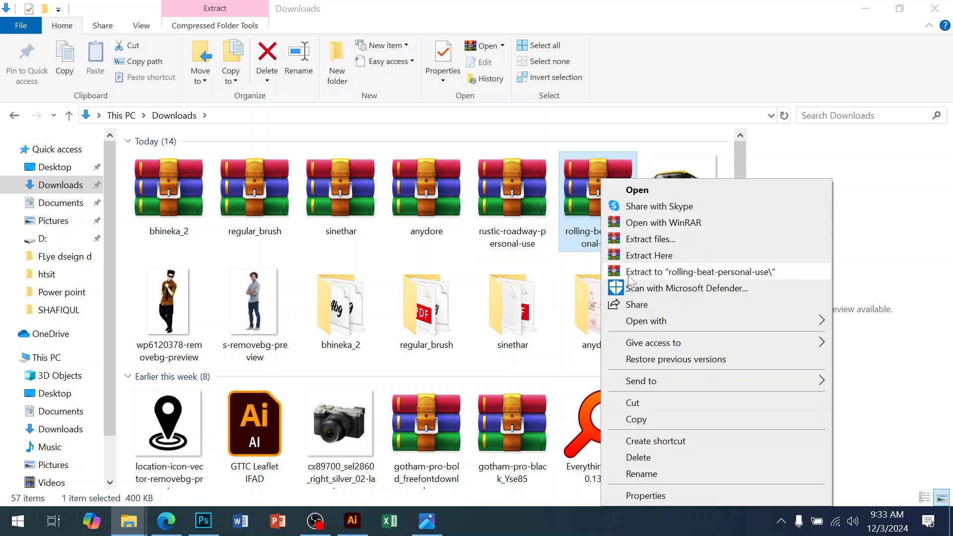
pyautogui.click(654, 246)
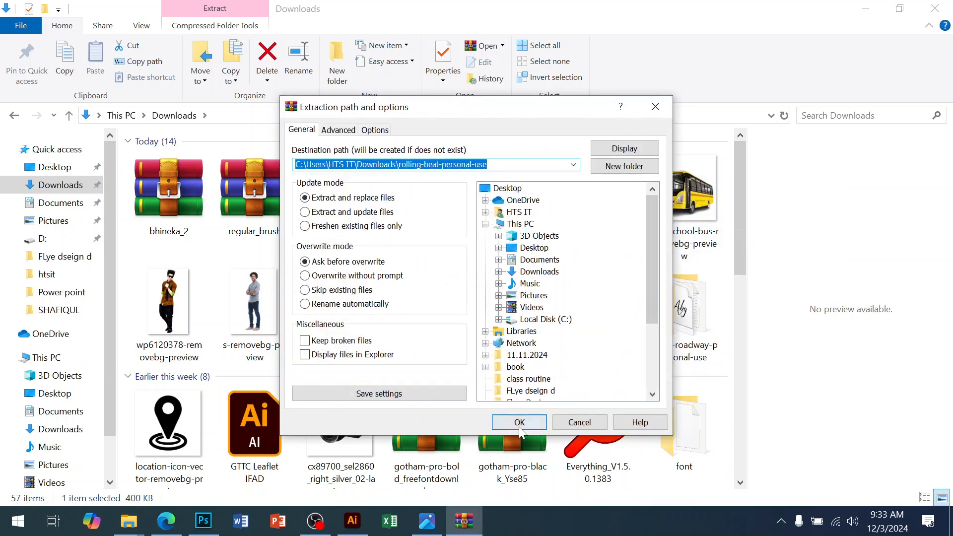
pyautogui.click(520, 427)
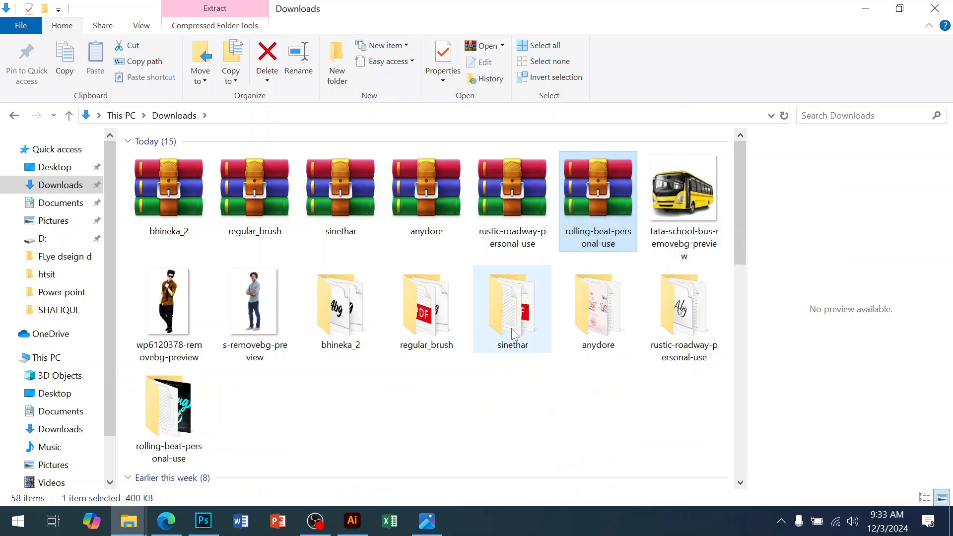
# Step: Open the bhineka_2 folder and install both Bhineka font files, choosing to replace the existing font
pyautogui.doubleClick(333, 323)
pyautogui.moveTo(195, 219); pyautogui.dragTo(151, 160)
pyautogui.rightClick(152, 159)
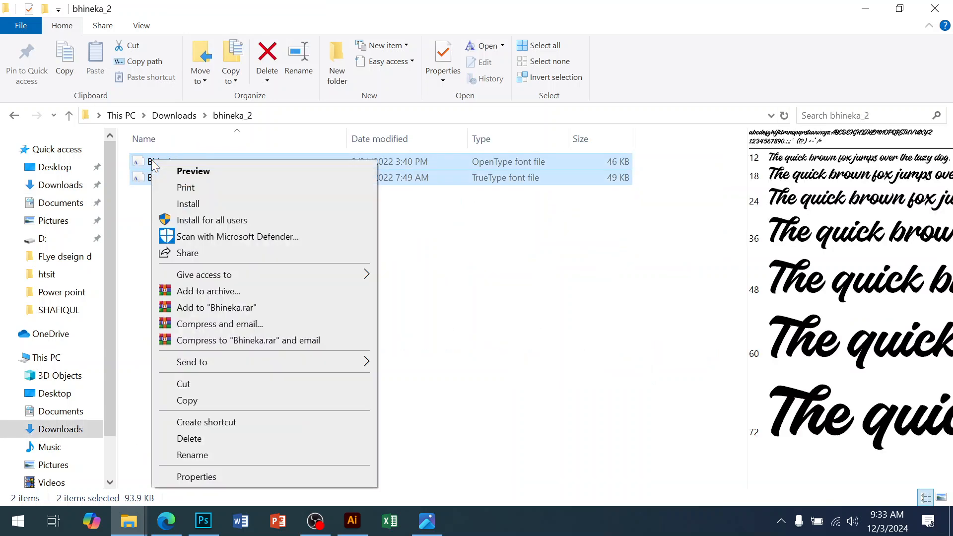
pyautogui.click(189, 204)
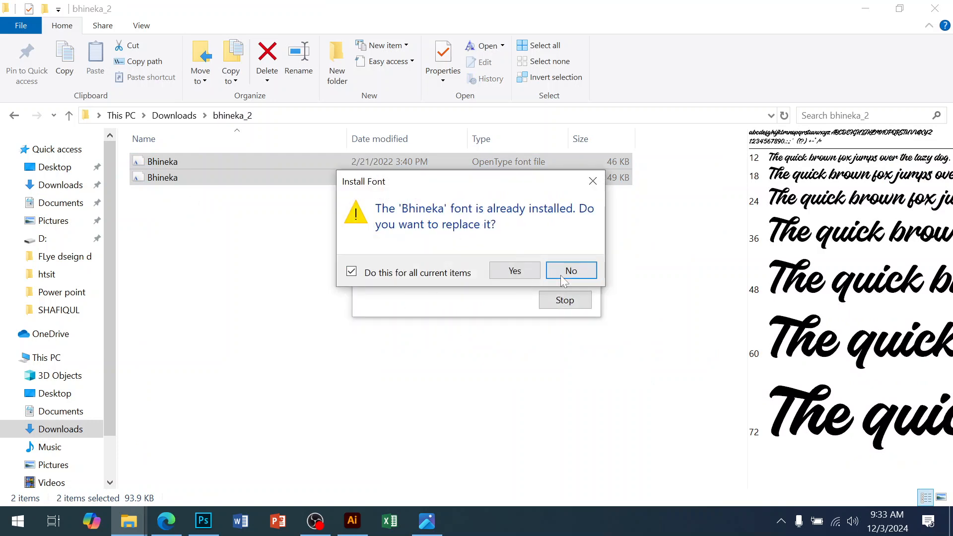
pyautogui.click(516, 271)
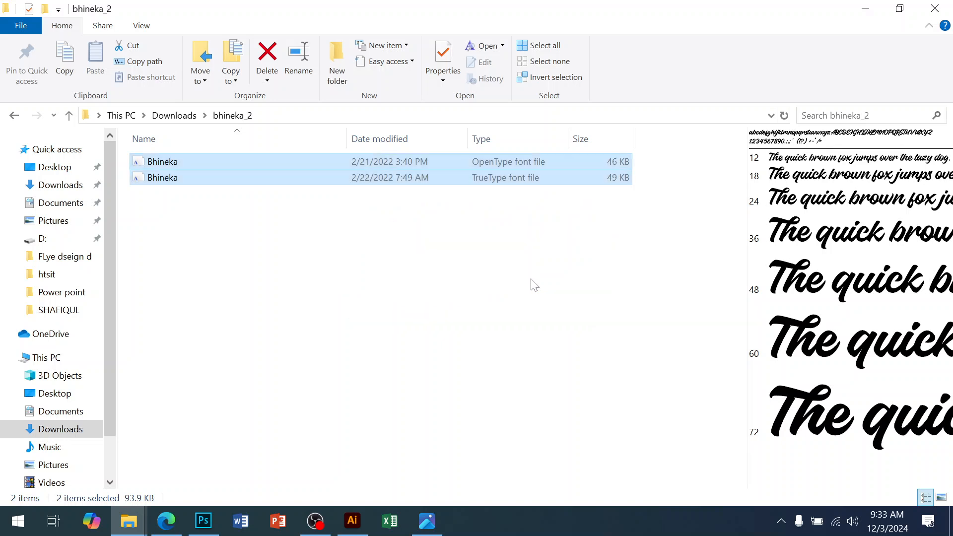
pyautogui.click(210, 211)
pyautogui.click(171, 166)
pyautogui.rightClick(171, 170)
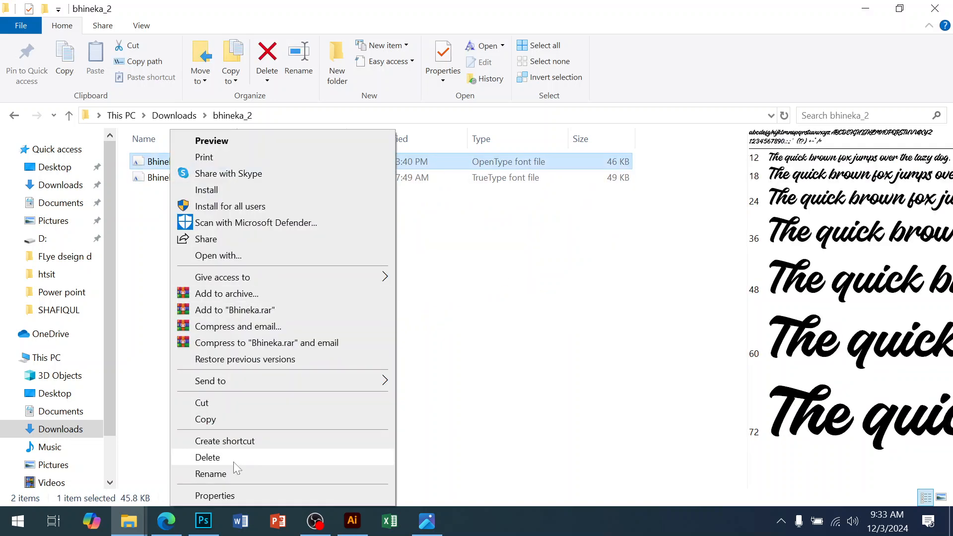
pyautogui.click(221, 473)
# Step: Switch to Illustrator's Font Pakege document, duplicate the NOVECENTO sample line below it and retype it as BHINEKA
pyautogui.click(354, 522)
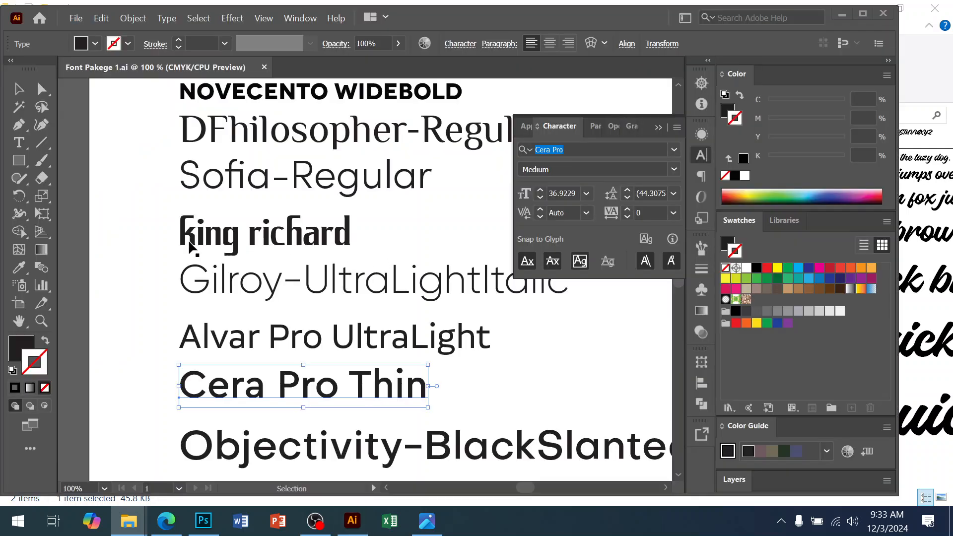
pyautogui.click(498, 385)
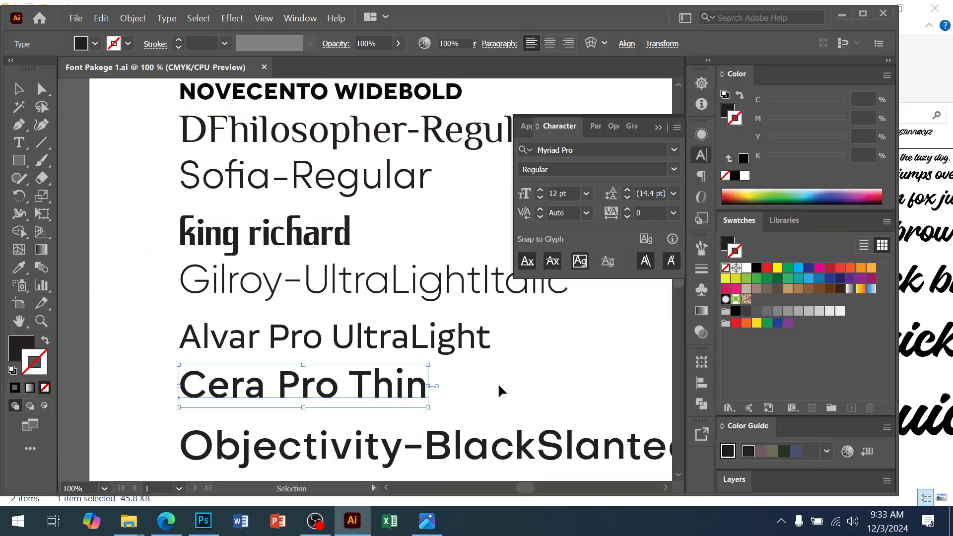
pyautogui.keyDown('ctrl'); pyautogui.keyDown('alt'); pyautogui.click(396, 324); pyautogui.keyUp('alt'); pyautogui.keyUp('ctrl')
pyautogui.keyDown('ctrl'); pyautogui.keyDown('alt'); pyautogui.click(397, 325); pyautogui.keyUp('alt'); pyautogui.keyUp('ctrl')
pyautogui.moveTo(355, 392); pyautogui.dragTo(360, 249)
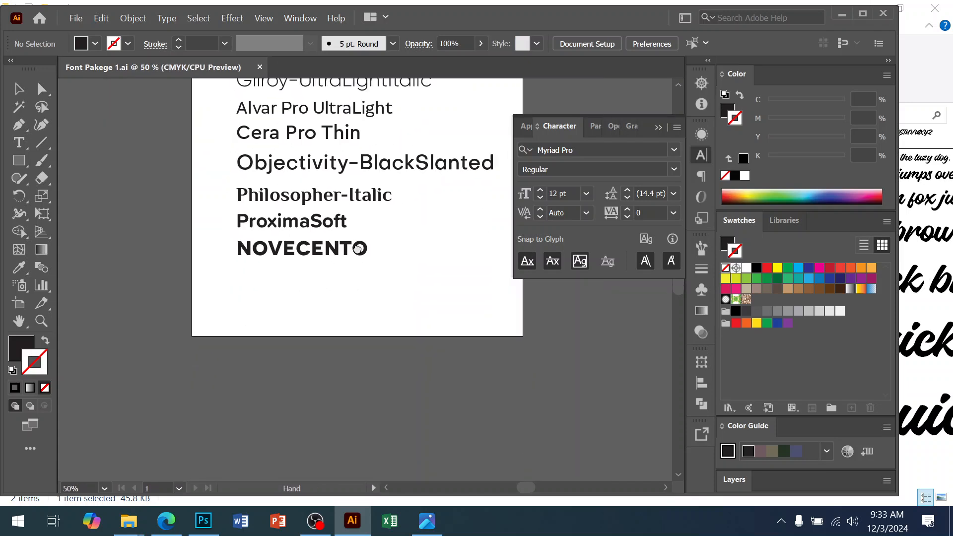
pyautogui.keyDown('ctrl'); pyautogui.click(335, 263); pyautogui.keyUp('ctrl')
pyautogui.keyDown('ctrl'); pyautogui.click(334, 262); pyautogui.keyUp('ctrl')
pyautogui.keyDown('alt'); pyautogui.moveTo(301, 285); pyautogui.dragTo(292, 337); pyautogui.keyUp('alt')
pyautogui.doubleClick(291, 338)
pyautogui.doubleClick(291, 338)
pyautogui.write('BHINEKA')
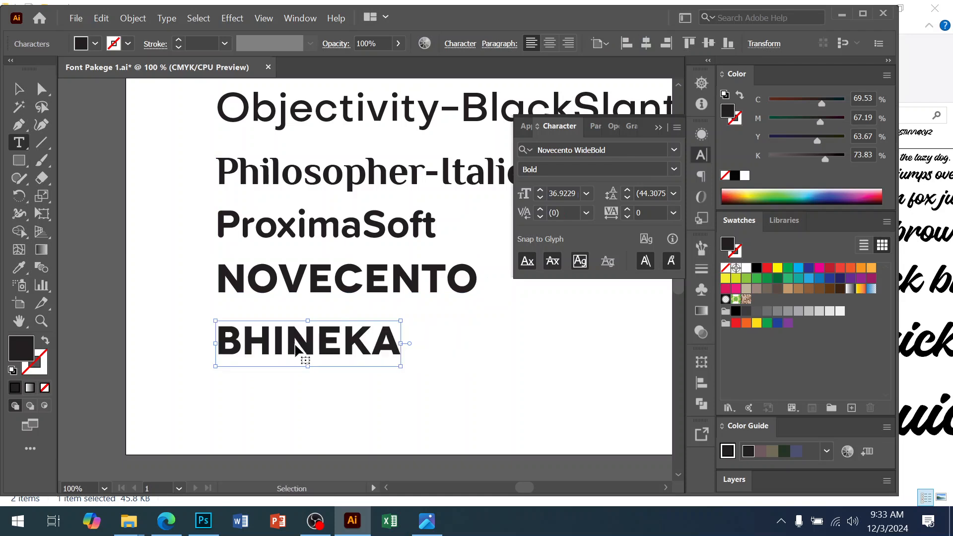
# Step: Apply the Bhineka font to the new BHINEKA sample line
pyautogui.press('Escape')
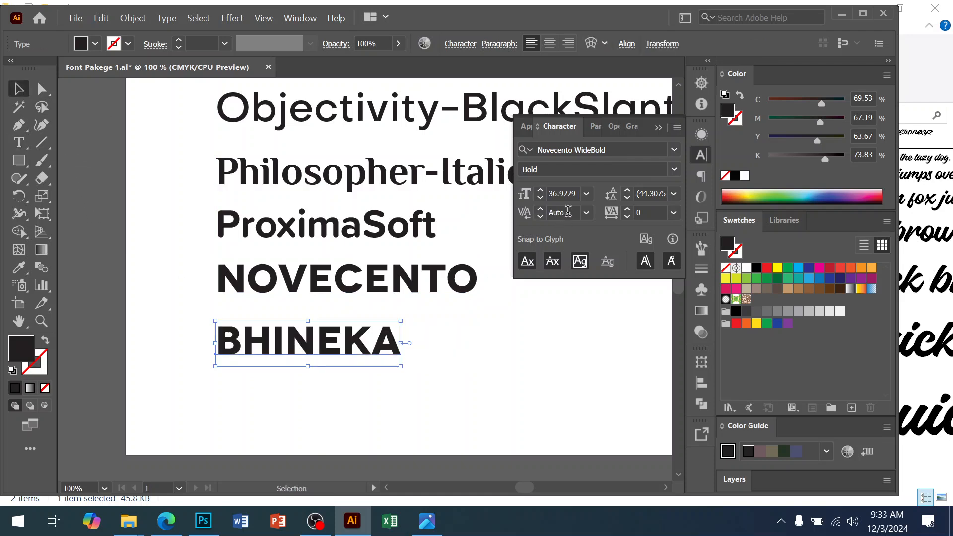
pyautogui.click(566, 150)
pyautogui.write('bhineka')
pyautogui.click(561, 219)
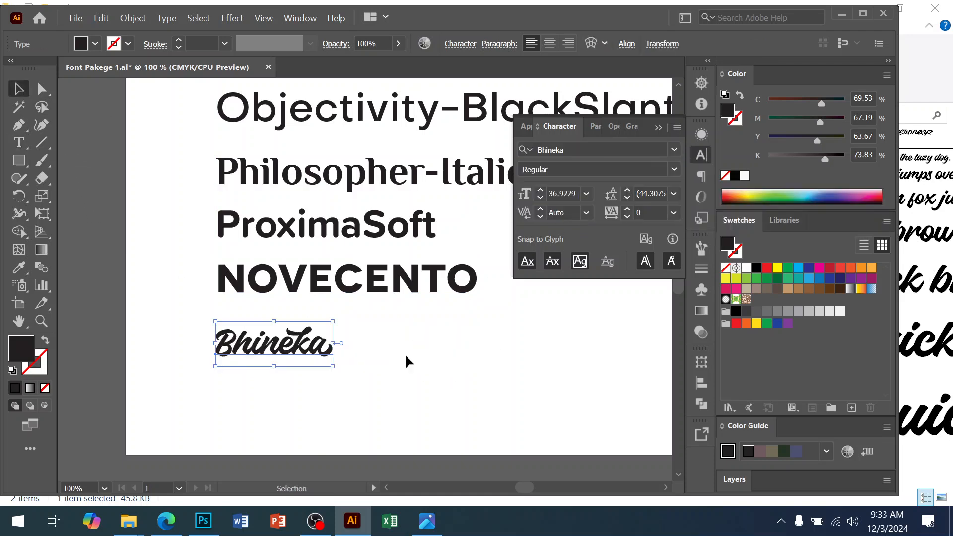
# Step: Scale the Bhineka sample text slightly larger
pyautogui.moveTo(337, 343)
pyautogui.keyDown('shift'); pyautogui.mouseDown()
pyautogui.moveTo(354, 346)
pyautogui.moveTo(339, 347)
pyautogui.mouseUp(); pyautogui.keyUp('shift')
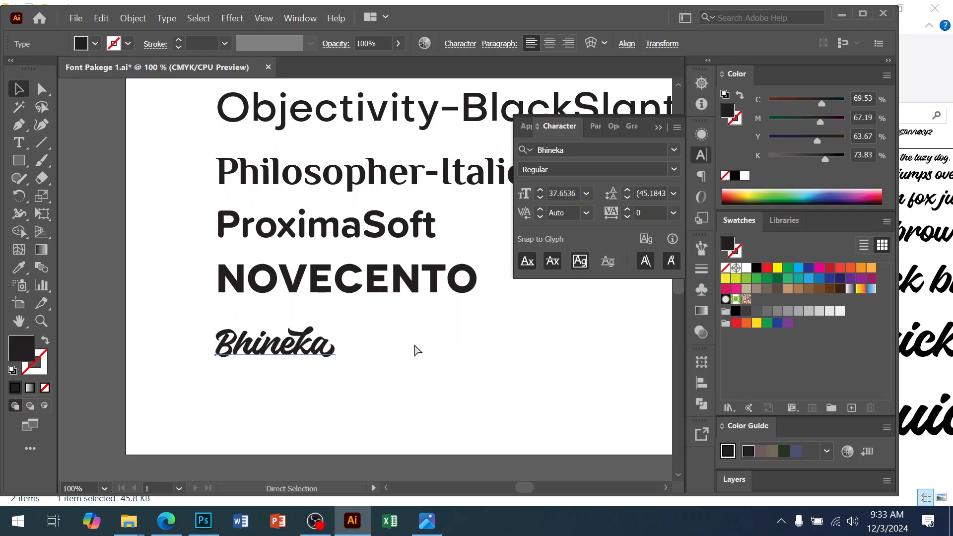
pyautogui.keyDown('ctrl'); pyautogui.keyDown('alt'); pyautogui.click(400, 286); pyautogui.keyUp('alt'); pyautogui.keyUp('ctrl')
pyautogui.moveTo(394, 280); pyautogui.dragTo(392, 321)
pyautogui.moveTo(385, 205); pyautogui.dragTo(385, 307)
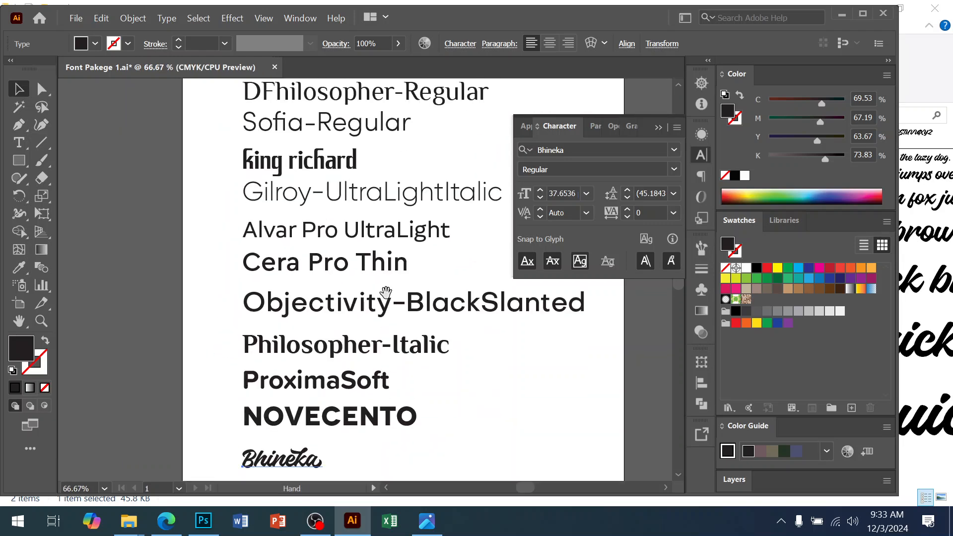
pyautogui.moveTo(409, 188); pyautogui.dragTo(380, 325)
pyautogui.keyDown('ctrl'); pyautogui.keyDown('alt'); pyautogui.click(381, 292); pyautogui.keyUp('alt'); pyautogui.keyUp('ctrl')
pyautogui.keyDown('ctrl'); pyautogui.keyDown('alt'); pyautogui.click(386, 295); pyautogui.keyUp('alt'); pyautogui.keyUp('ctrl')
pyautogui.moveTo(399, 203); pyautogui.dragTo(404, 190)
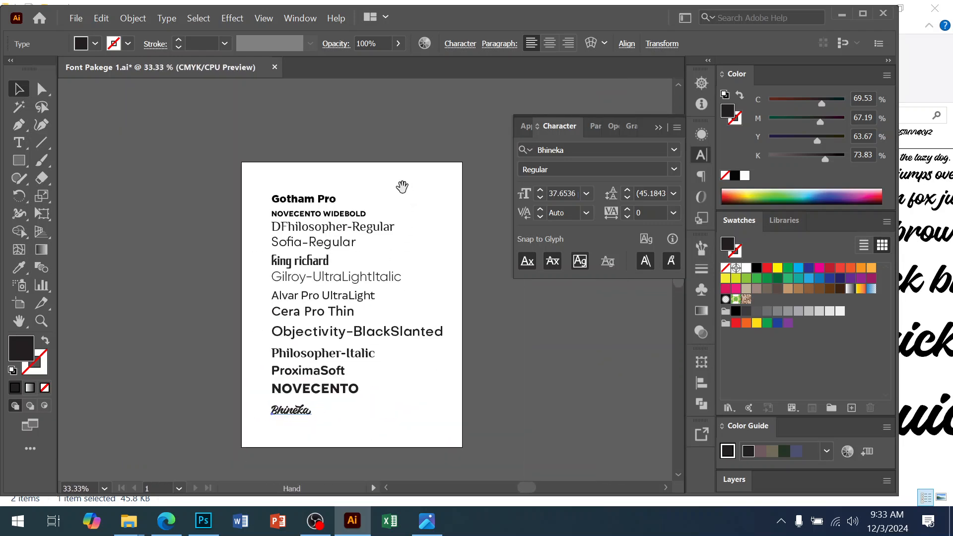
# Step: Select all the font sample lines, move them up about 0.79 in, and deselect
pyautogui.moveTo(247, 392); pyautogui.dragTo(238, 430)
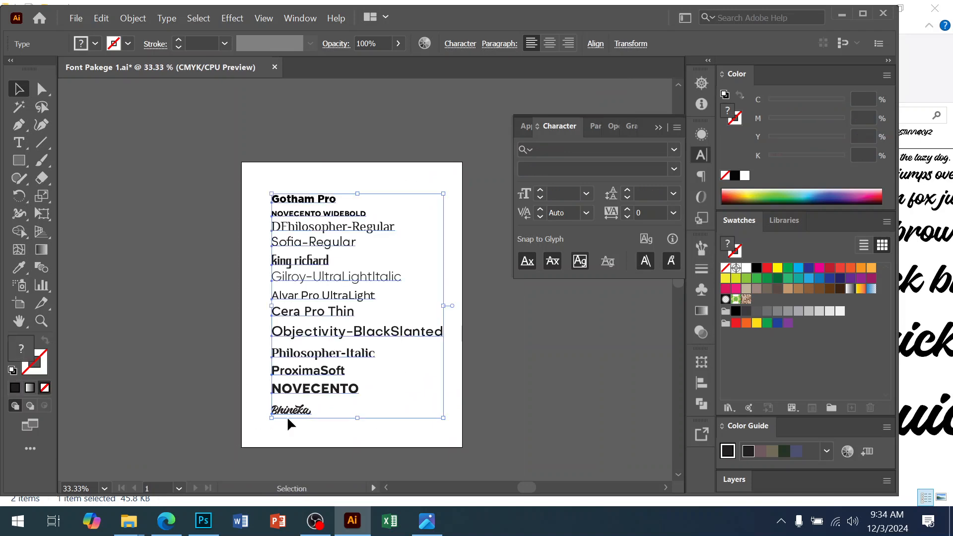
pyautogui.moveTo(314, 219); pyautogui.dragTo(320, 198)
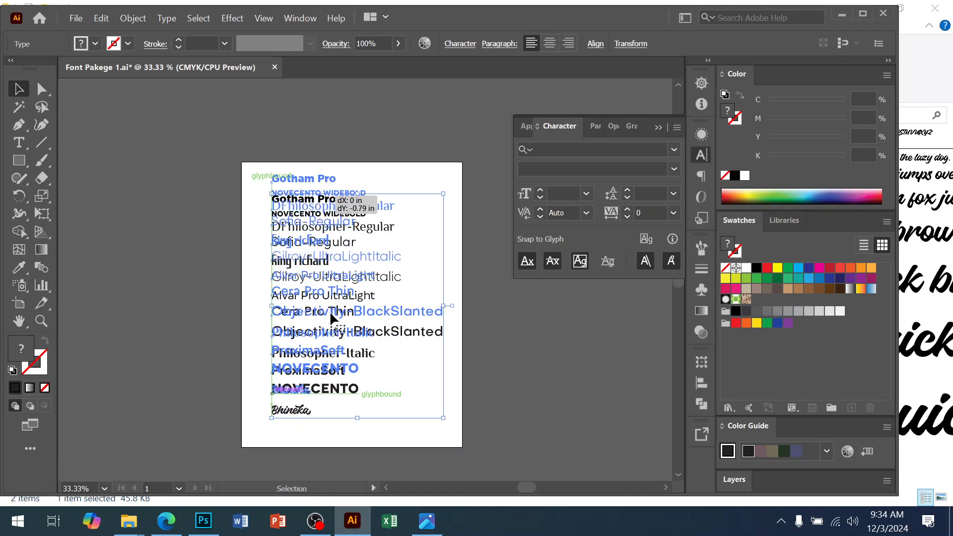
pyautogui.hotkey('ctrl', 'shift', 'a')
# Step: Zoom in on the Bhineka sample line and select it to inspect the lettering
pyautogui.keyDown('ctrl'); pyautogui.click(342, 342); pyautogui.keyUp('ctrl')
pyautogui.keyDown('ctrl'); pyautogui.click(342, 342); pyautogui.keyUp('ctrl')
pyautogui.moveTo(310, 299); pyautogui.dragTo(310, 285)
pyautogui.keyDown('ctrl'); pyautogui.click(366, 286); pyautogui.keyUp('ctrl')
pyautogui.moveTo(328, 367); pyautogui.dragTo(338, 348)
pyautogui.keyDown('ctrl'); pyautogui.click(312, 341); pyautogui.keyUp('ctrl')
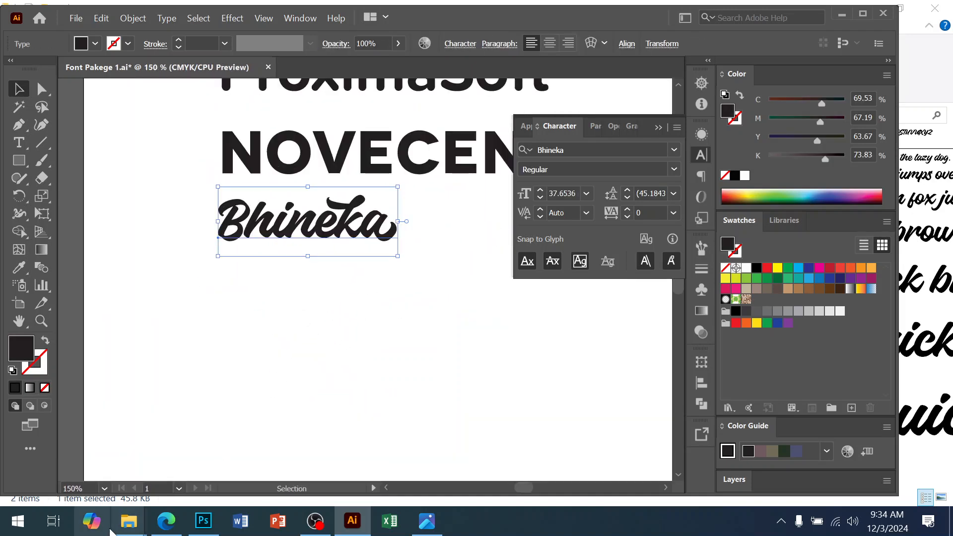
# Step: Open the regular_brush folder in Downloads and install the Regular Brush font
pyautogui.click(209, 485)
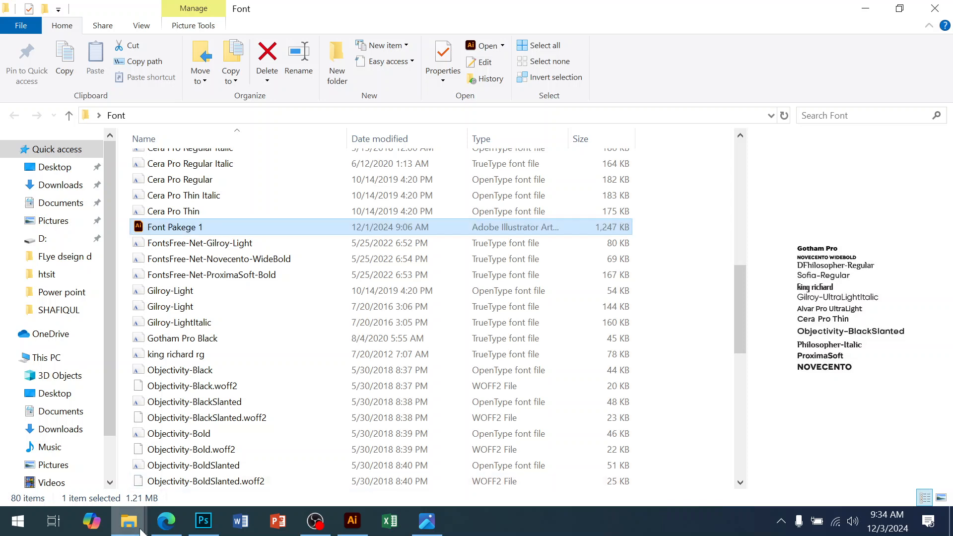
pyautogui.moveTo(142, 530)
pyautogui.click(75, 457)
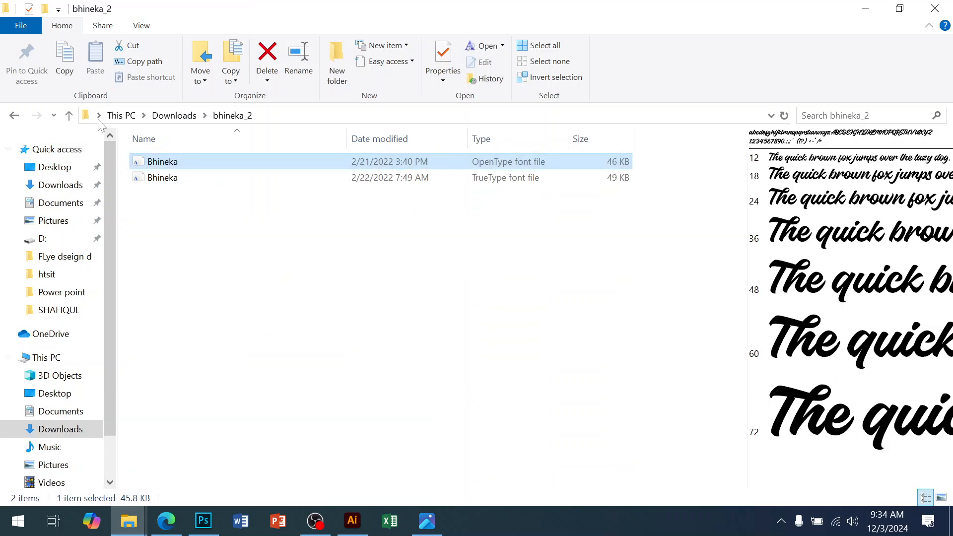
pyautogui.click(69, 116)
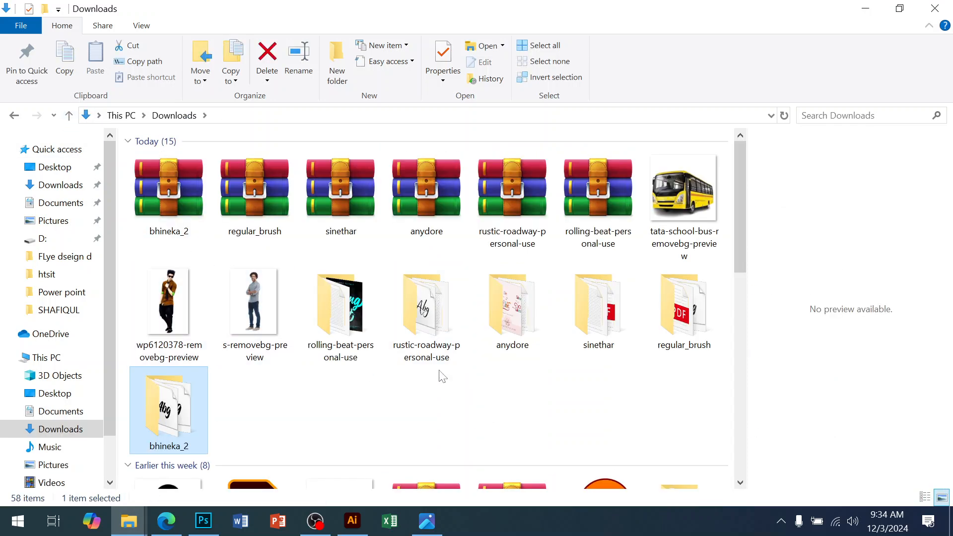
pyautogui.doubleClick(684, 305)
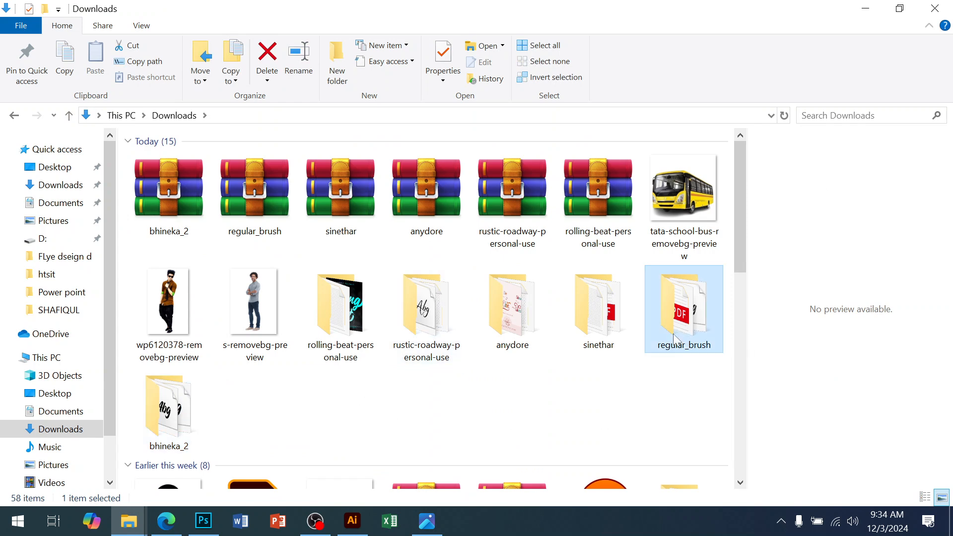
pyautogui.doubleClick(175, 181)
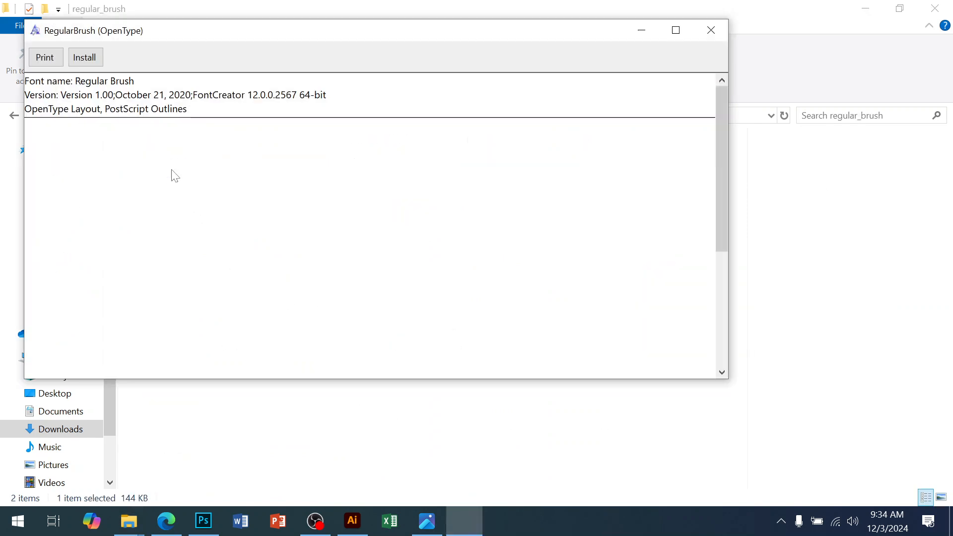
pyautogui.click(86, 57)
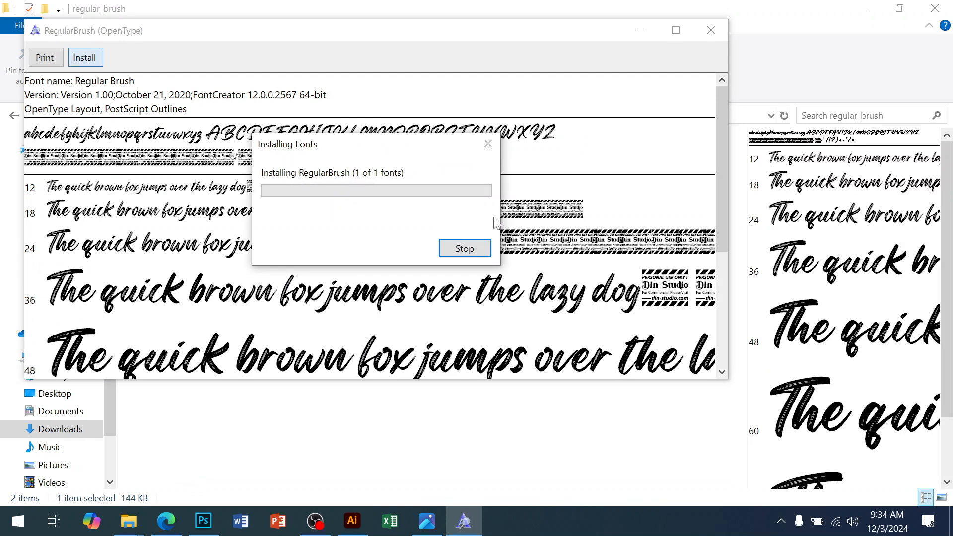
pyautogui.click(711, 30)
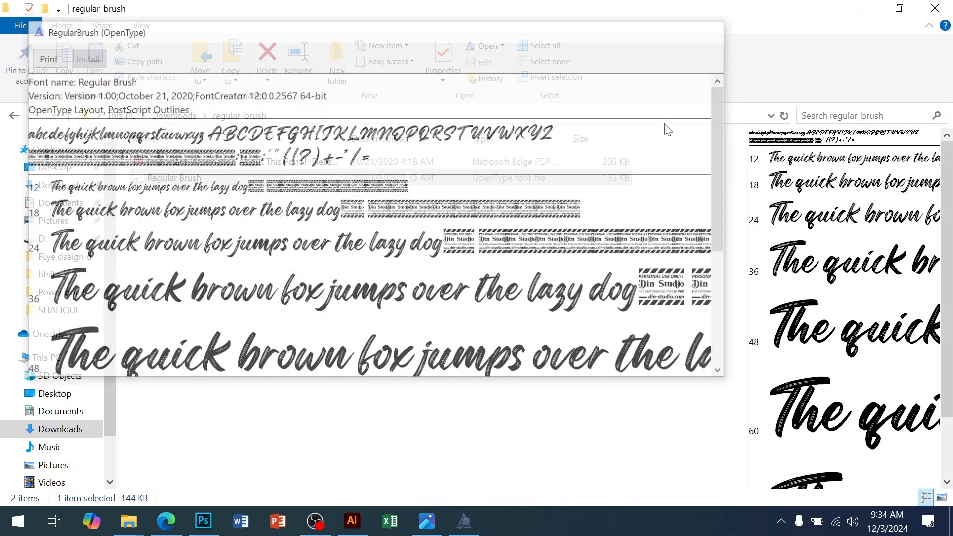
# Step: Copy the Regular Brush font file's name and switch back to Illustrator
pyautogui.rightClick(146, 178)
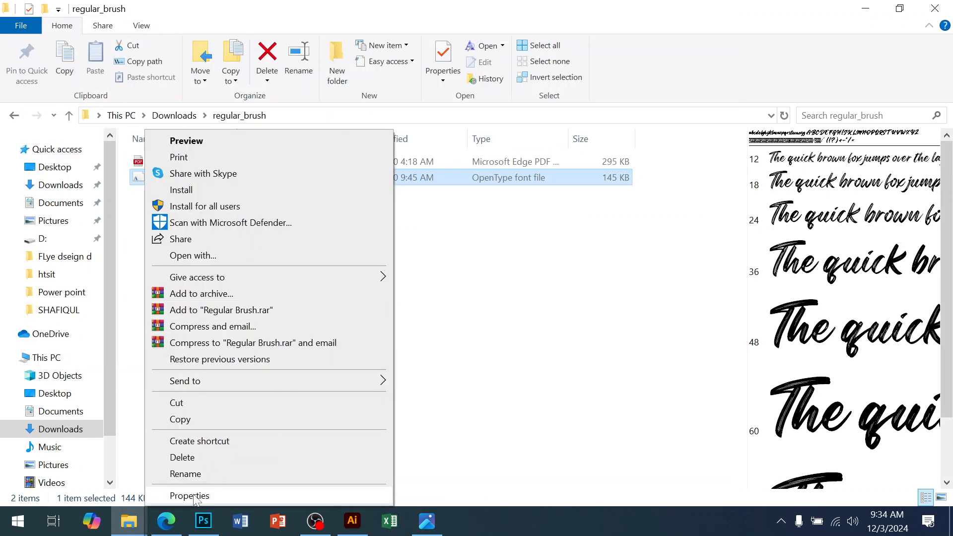
pyautogui.click(278, 473)
pyautogui.click(369, 525)
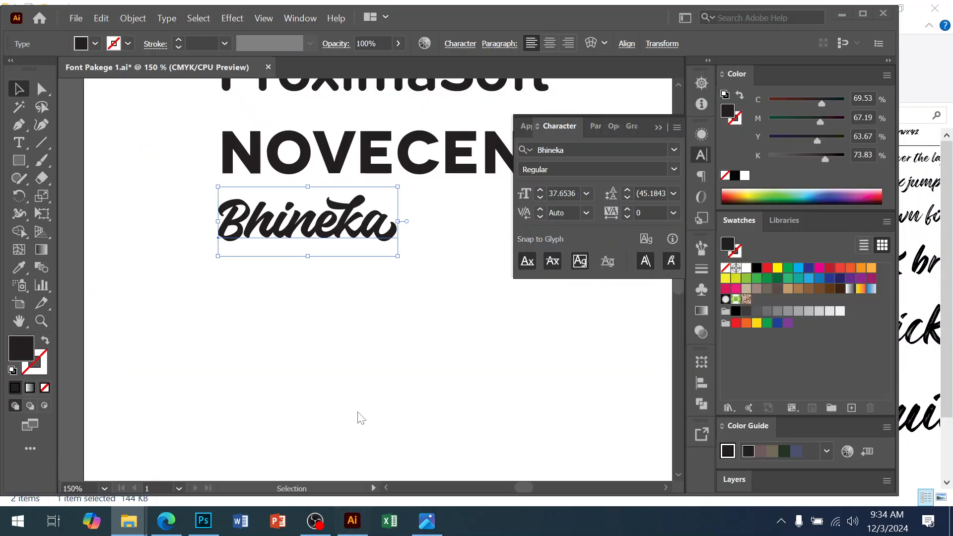
# Step: Duplicate the Bhineka sample line below itself and change its text to Regular Brush
pyautogui.moveTo(325, 247); pyautogui.dragTo(324, 287)
pyautogui.moveTo(320, 298); pyautogui.dragTo(322, 298)
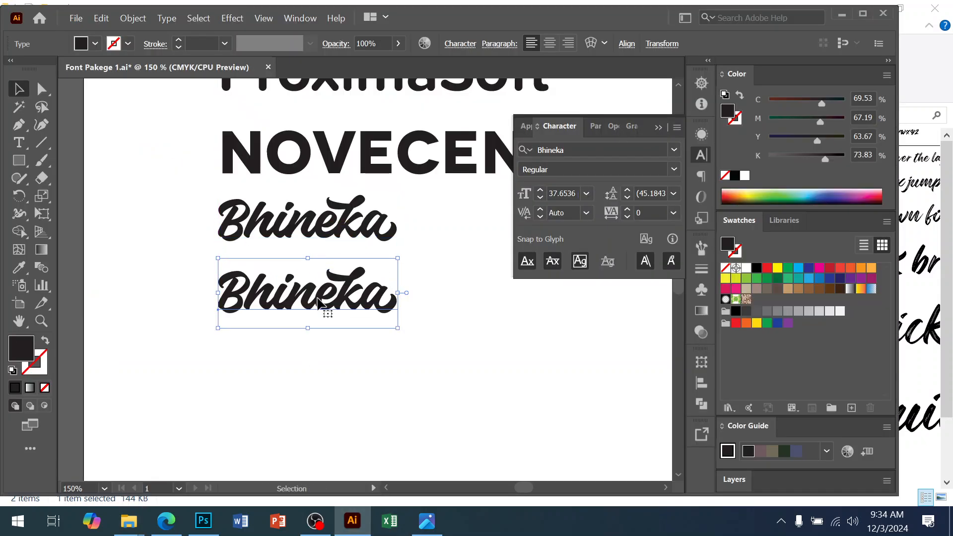
pyautogui.doubleClick(323, 298)
pyautogui.write('Regular Brush')
pyautogui.click(19, 89)
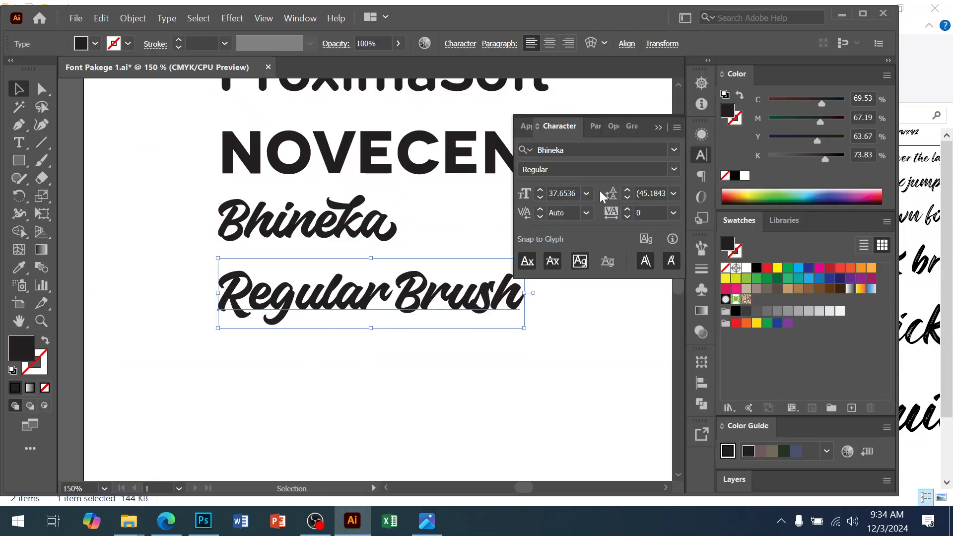
# Step: Apply the Regular Brush font to the new sample line
pyautogui.click(571, 149)
pyautogui.write('Regular Brush')
pyautogui.click(571, 224)
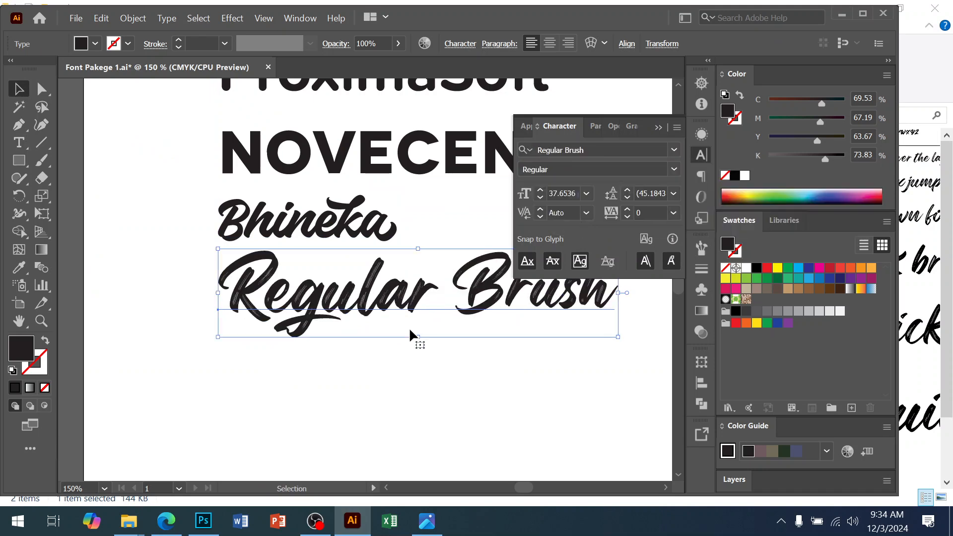
# Step: Nudge the Regular Brush line slightly into place and deselect it
pyautogui.moveTo(375, 306); pyautogui.dragTo(373, 308)
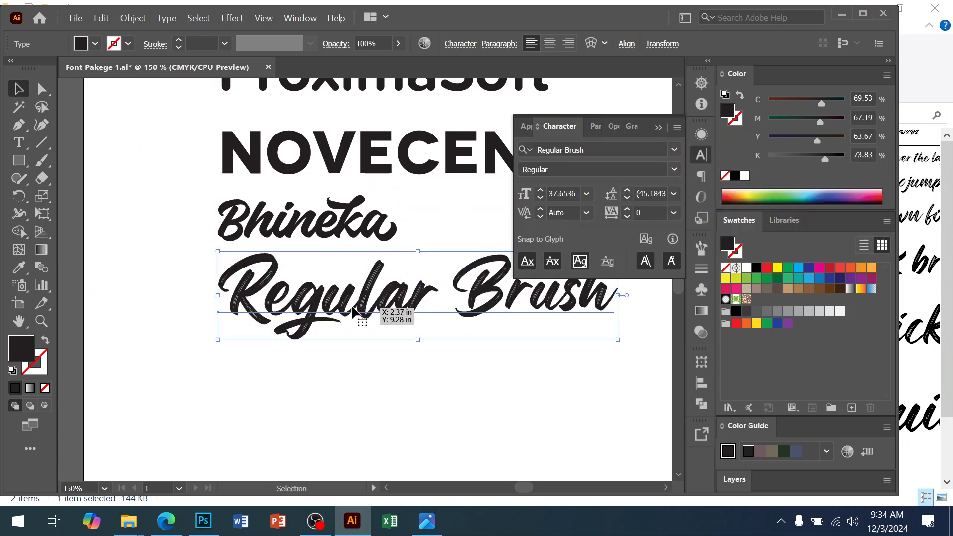
pyautogui.click(451, 412)
pyautogui.click(437, 324)
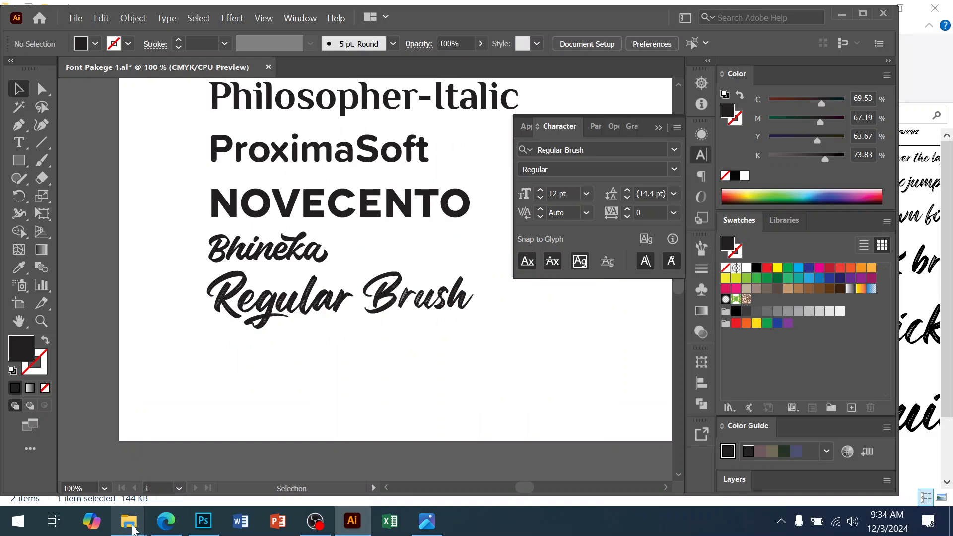
# Step: Open the sinethar folder in Downloads and install the Sinethar font
pyautogui.click(127, 479)
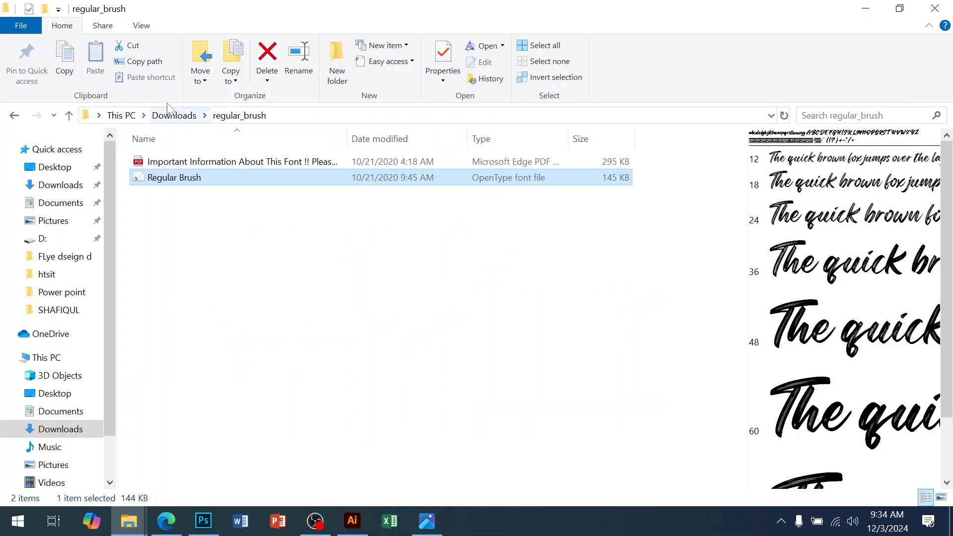
pyautogui.click(69, 117)
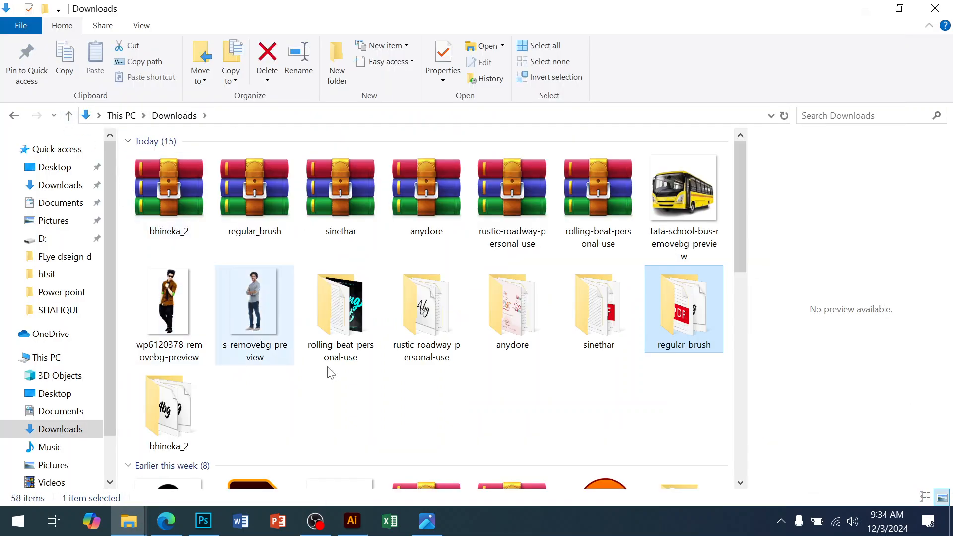
pyautogui.doubleClick(568, 346)
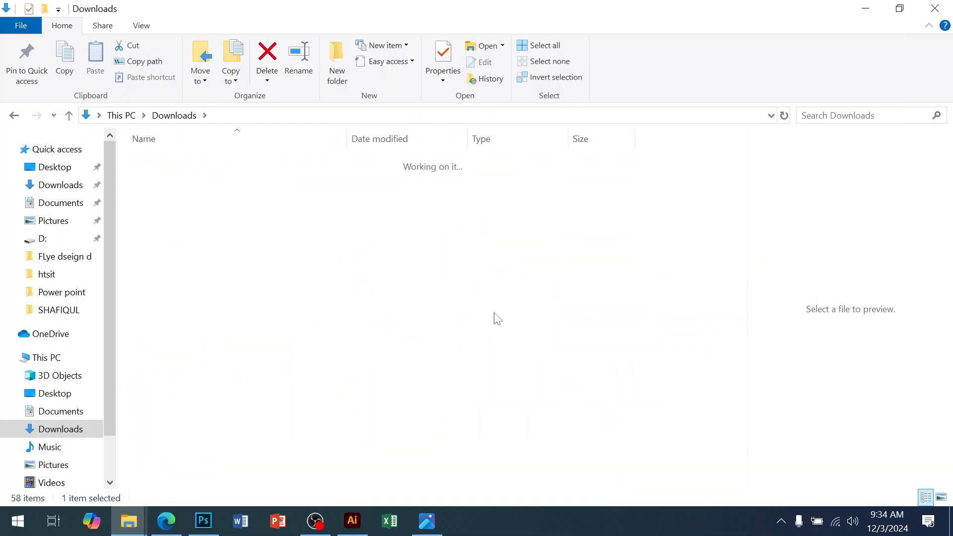
pyautogui.doubleClick(167, 198)
pyautogui.click(116, 82)
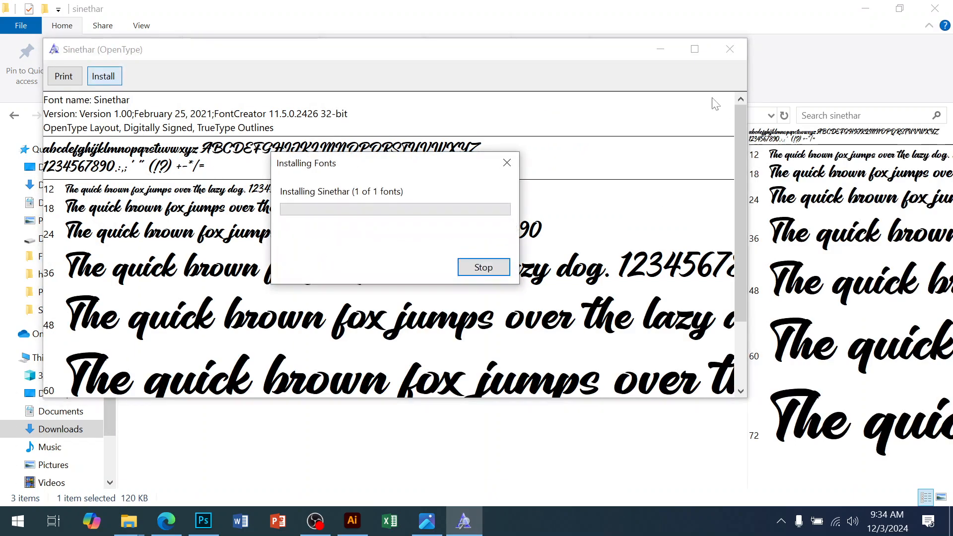
pyautogui.click(730, 49)
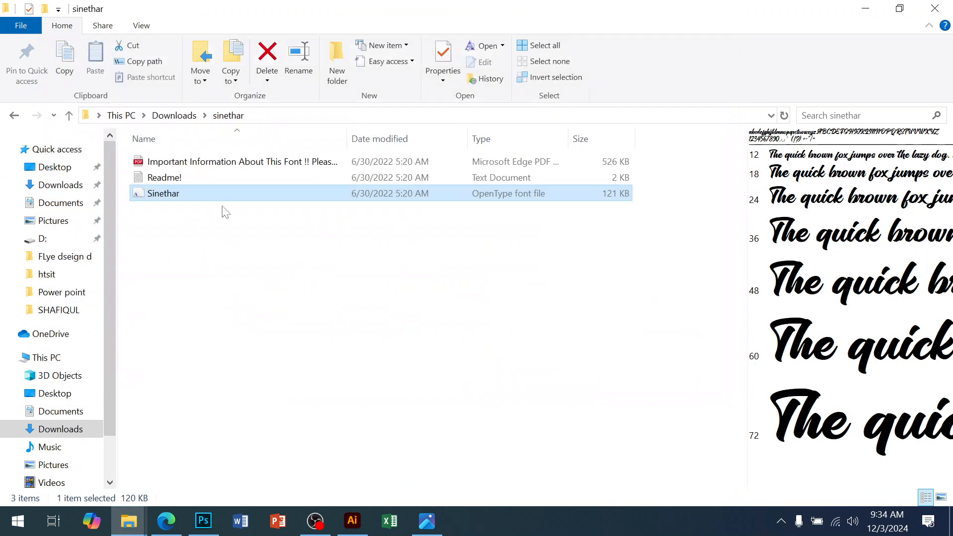
# Step: Copy the Sinethar font file's name and switch back to Illustrator
pyautogui.rightClick(190, 192)
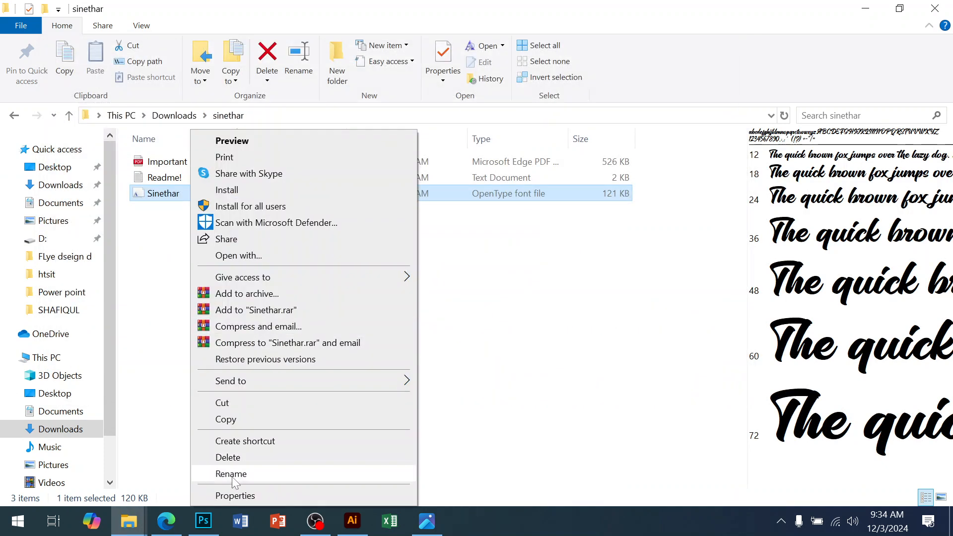
pyautogui.click(314, 471)
pyautogui.hotkey('ctrl', 'c')
pyautogui.click(352, 521)
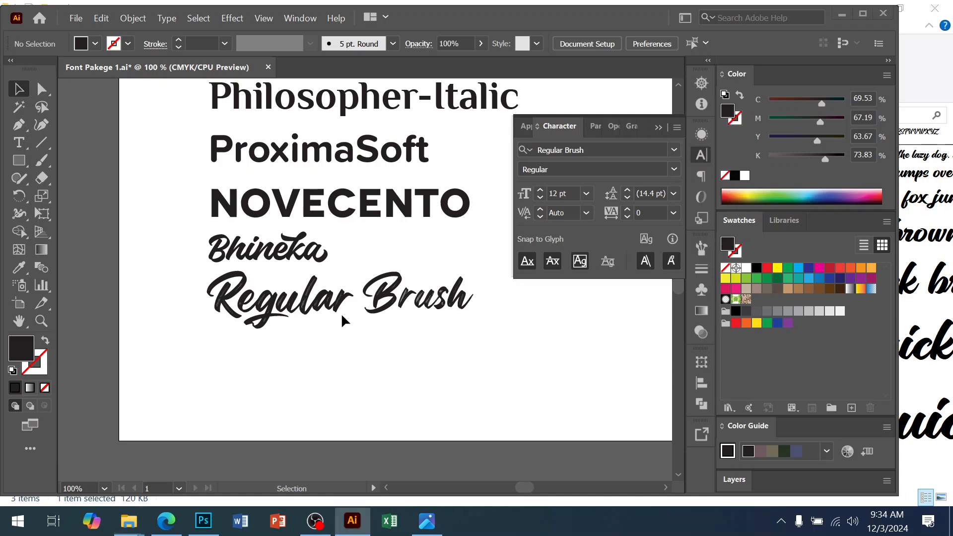
# Step: Duplicate the Regular Brush line below it and replace its text with the copied Sinethar name
pyautogui.moveTo(330, 302); pyautogui.dragTo(328, 369)
pyautogui.doubleClick(328, 371)
pyautogui.hotkey('ctrl', 'a')
pyautogui.hotkey('ctrl', 'v')
pyautogui.click(22, 97)
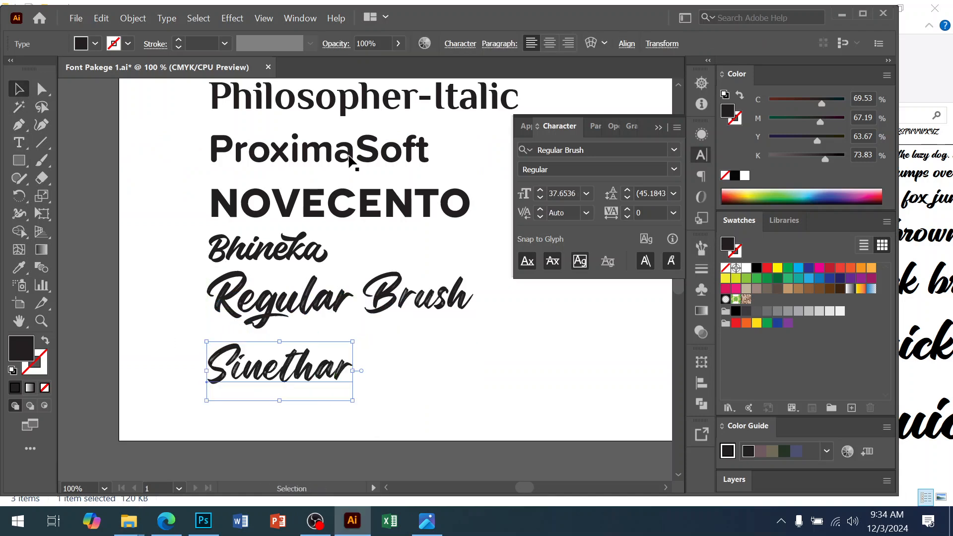
# Step: Apply the Sinethar font to the new sample line by pasting its name as the font
pyautogui.click(589, 152)
pyautogui.hotkey('ctrl', 'v')
pyautogui.press('Return')
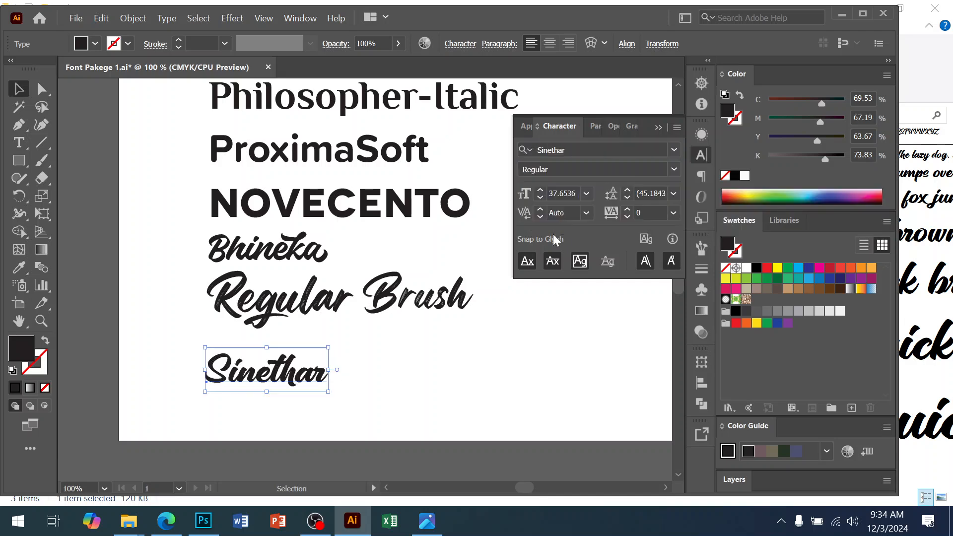
# Step: Reposition the Sinethar line slightly beneath the Regular Brush line
pyautogui.moveTo(297, 380); pyautogui.dragTo(297, 368)
pyautogui.click(395, 391)
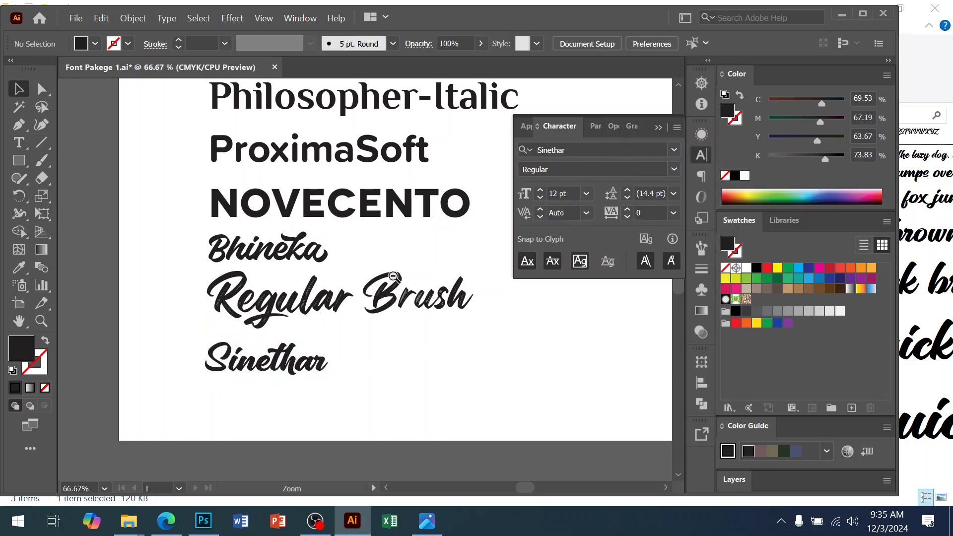
pyautogui.keyDown('ctrl'); pyautogui.keyDown('alt'); pyautogui.click(394, 277); pyautogui.keyUp('alt'); pyautogui.keyUp('ctrl')
pyautogui.keyDown('ctrl'); pyautogui.keyDown('alt'); pyautogui.click(393, 277); pyautogui.keyUp('alt'); pyautogui.keyUp('ctrl')
pyautogui.keyDown('ctrl'); pyautogui.keyDown('alt'); pyautogui.click(394, 277); pyautogui.keyUp('alt'); pyautogui.keyUp('ctrl')
pyautogui.hotkey('shift', 'o')
pyautogui.moveTo(352, 339); pyautogui.dragTo(348, 397)
pyautogui.press('v')
pyautogui.keyDown('ctrl'); pyautogui.click(287, 345); pyautogui.keyUp('ctrl')
pyautogui.moveTo(461, 210); pyautogui.dragTo(419, 270)
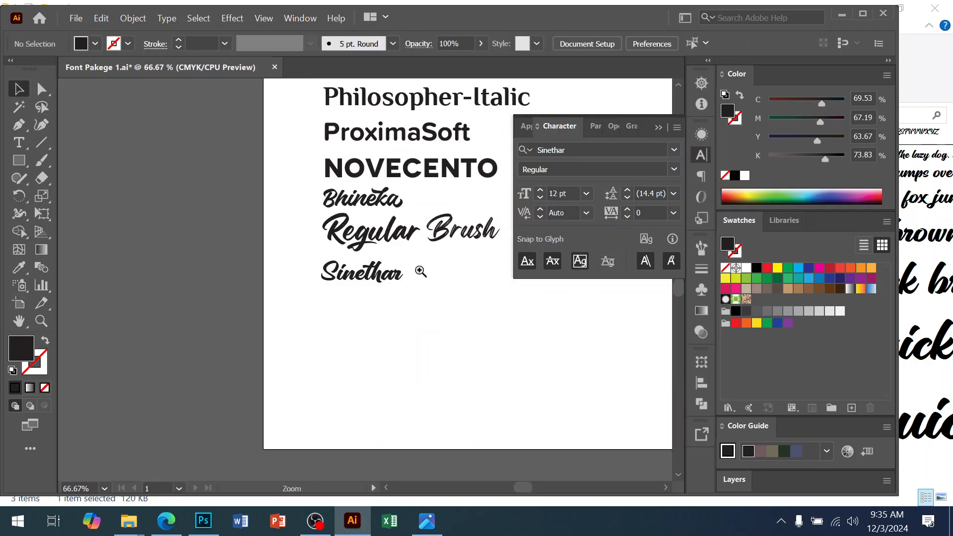
pyautogui.keyDown('ctrl'); pyautogui.click(420, 271); pyautogui.keyUp('ctrl')
pyautogui.keyDown('ctrl'); pyautogui.click(419, 270); pyautogui.keyUp('ctrl')
pyautogui.moveTo(220, 358); pyautogui.dragTo(330, 381)
pyautogui.click(323, 336)
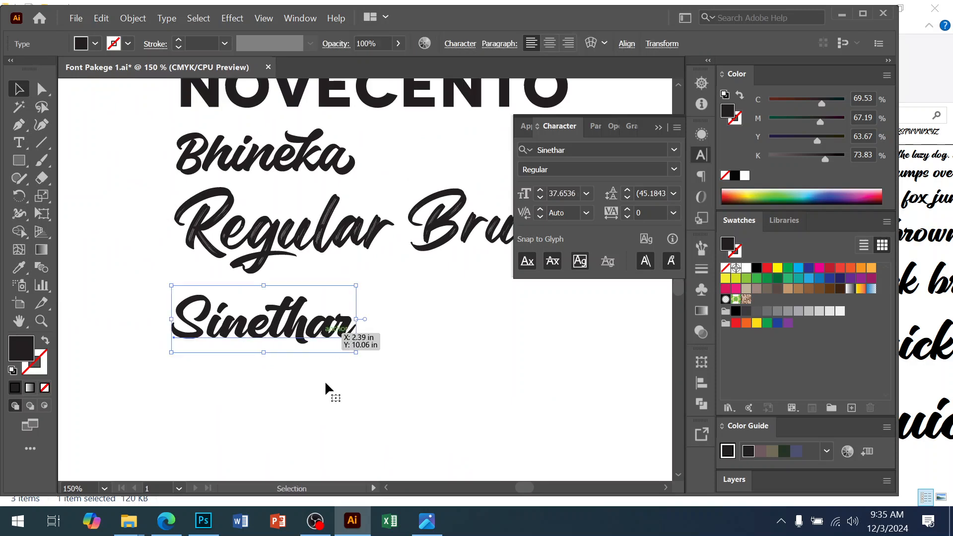
# Step: Open the anydore folder in Downloads and install the Anydore font
pyautogui.click(93, 451)
pyautogui.click(69, 115)
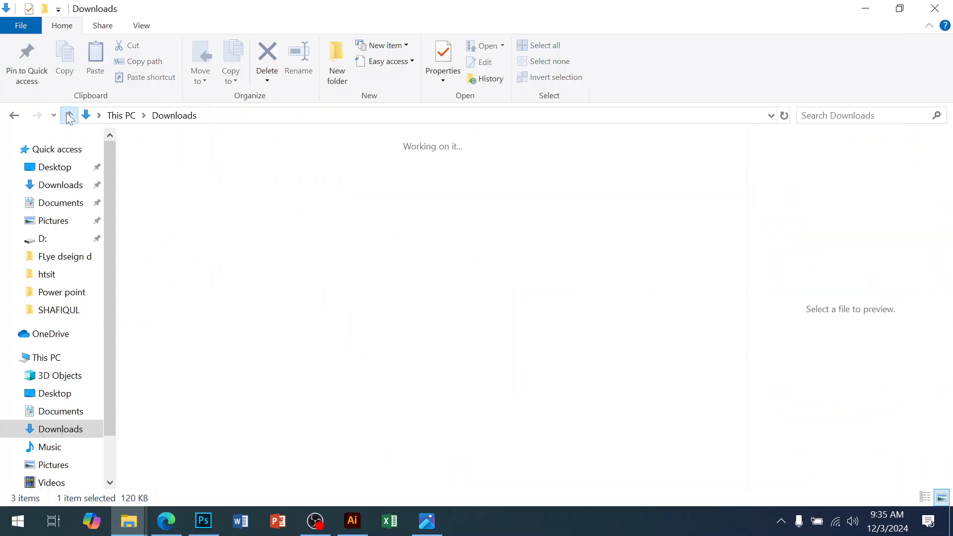
pyautogui.click(516, 334)
pyautogui.doubleClick(516, 334)
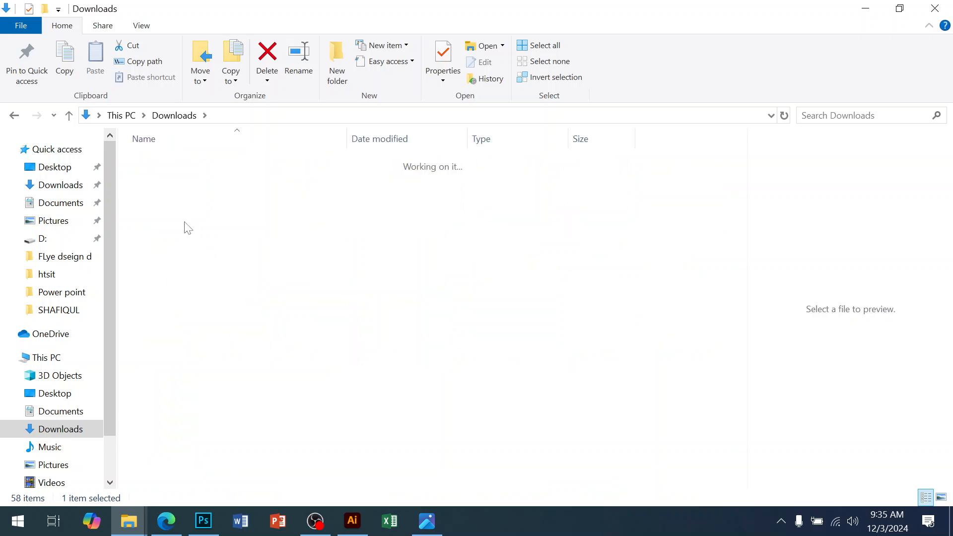
pyautogui.doubleClick(168, 283)
pyautogui.click(135, 101)
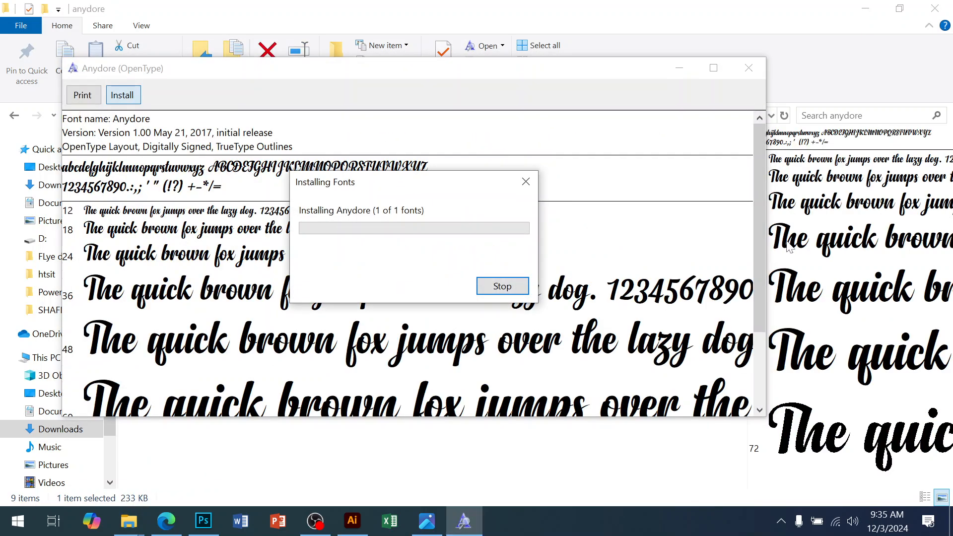
pyautogui.click(748, 68)
# Step: Copy the Anydore font file's name and switch back to Illustrator
pyautogui.rightClick(189, 317)
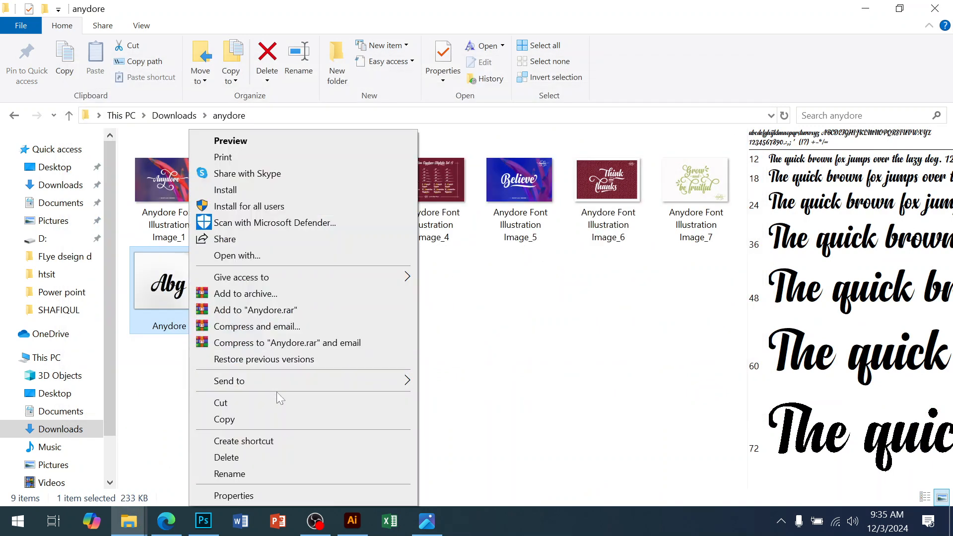
pyautogui.click(264, 474)
pyautogui.hotkey('ctrl', 'c')
pyautogui.click(370, 527)
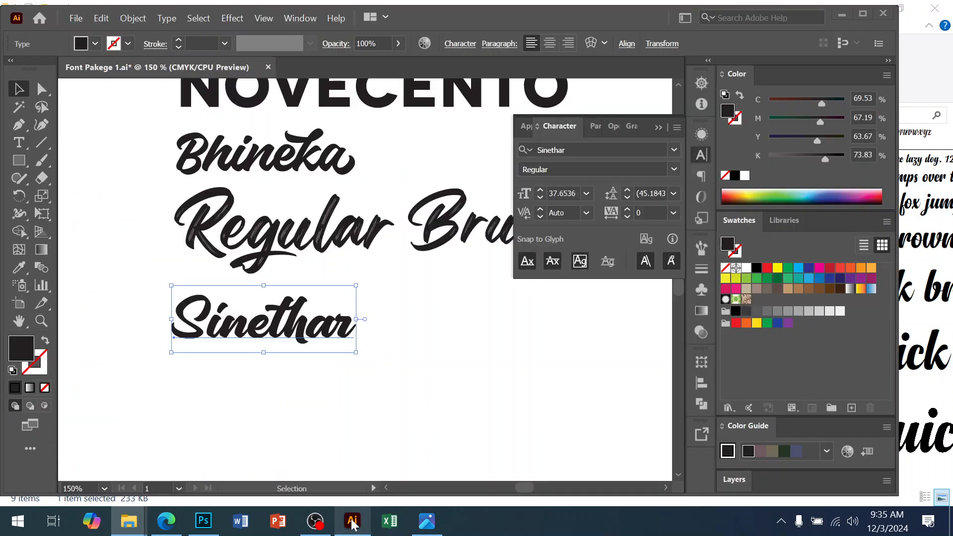
# Step: Duplicate the Sinethar line below it and replace its text with the copied Anydore name
pyautogui.moveTo(302, 338); pyautogui.dragTo(302, 392)
pyautogui.doubleClick(302, 392)
pyautogui.hotkey('ctrl', 'a')
pyautogui.hotkey('ctrl', 'v')
pyautogui.click(19, 89)
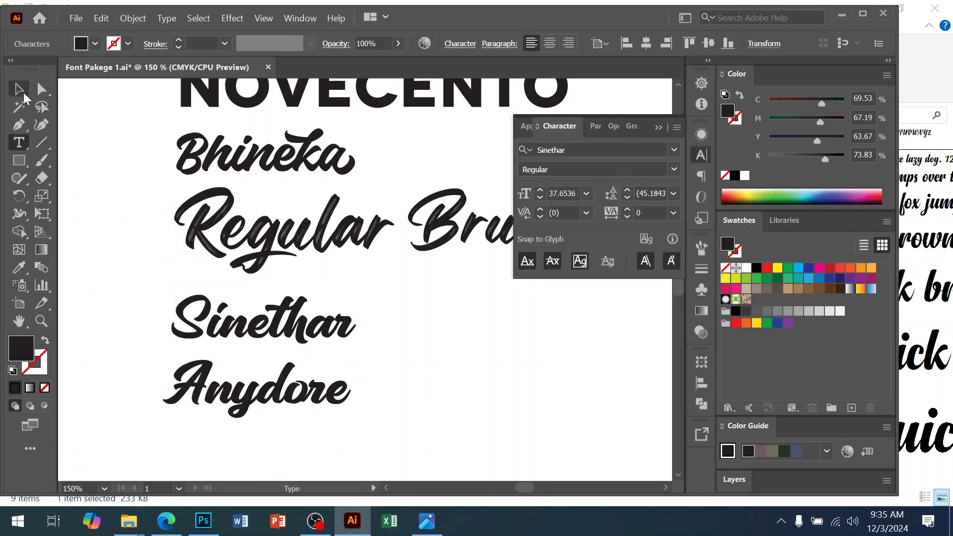
# Step: Apply the Anydore font to the new sample line
pyautogui.click(558, 150)
pyautogui.write('Anydore')
pyautogui.click(556, 222)
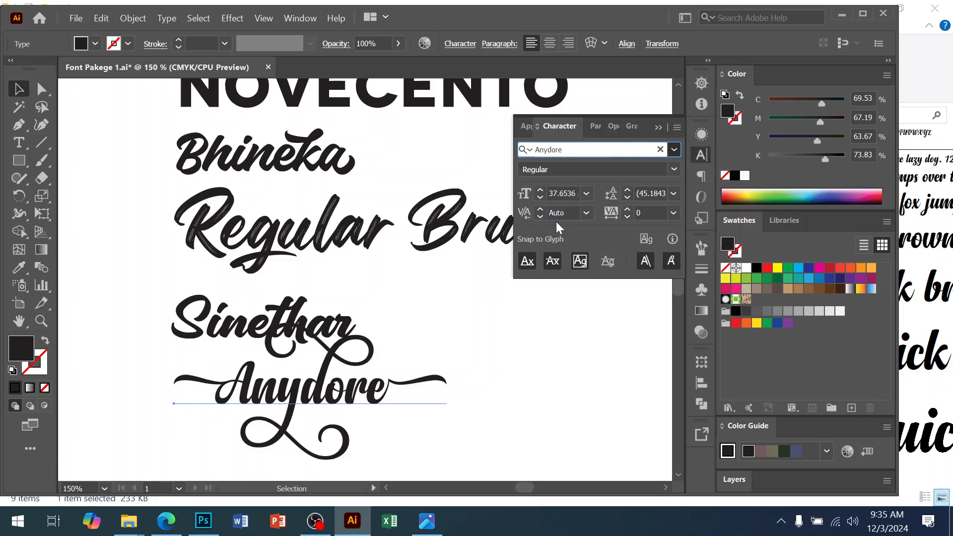
# Step: Move the Anydore line down below the Sinethar line
pyautogui.moveTo(334, 403); pyautogui.dragTo(301, 431)
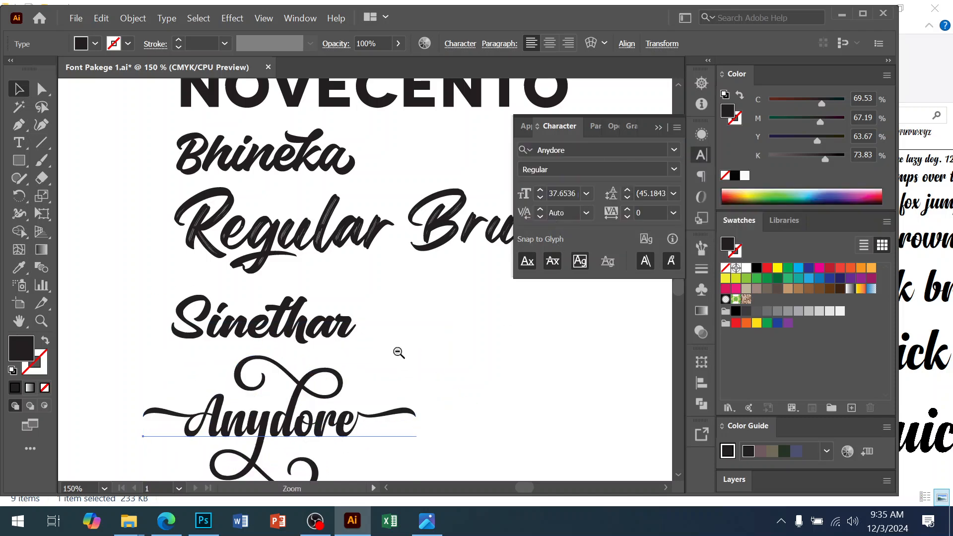
pyautogui.keyDown('ctrl'); pyautogui.keyDown('alt'); pyautogui.click(398, 351); pyautogui.keyUp('alt'); pyautogui.keyUp('ctrl')
pyautogui.keyDown('ctrl'); pyautogui.keyDown('alt'); pyautogui.click(398, 352); pyautogui.keyUp('alt'); pyautogui.keyUp('ctrl')
pyautogui.moveTo(302, 264); pyautogui.dragTo(311, 271)
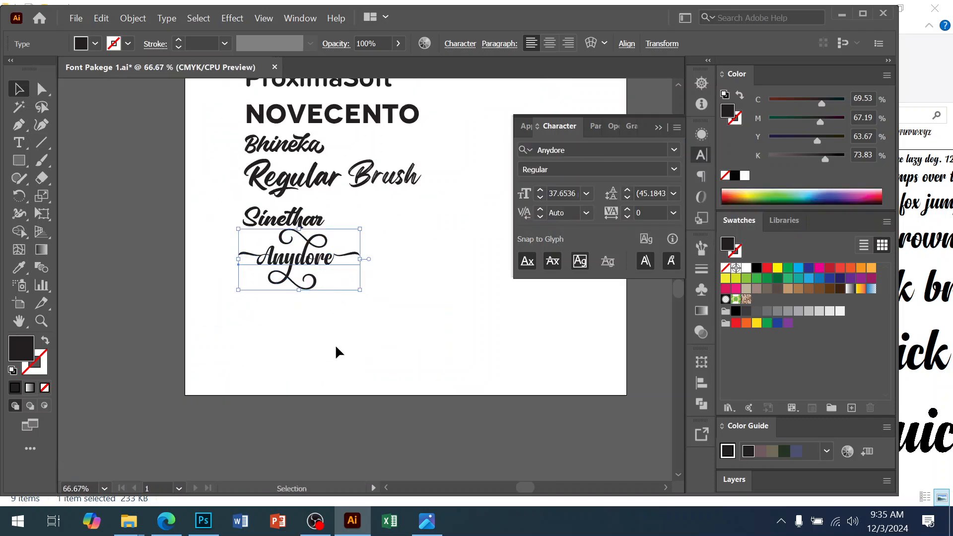
# Step: Deselect the Anydore line, switch to the file explorer and open the rustic-roadway-personal-use folder in Downloads
pyautogui.click(321, 319)
pyautogui.moveTo(129, 518)
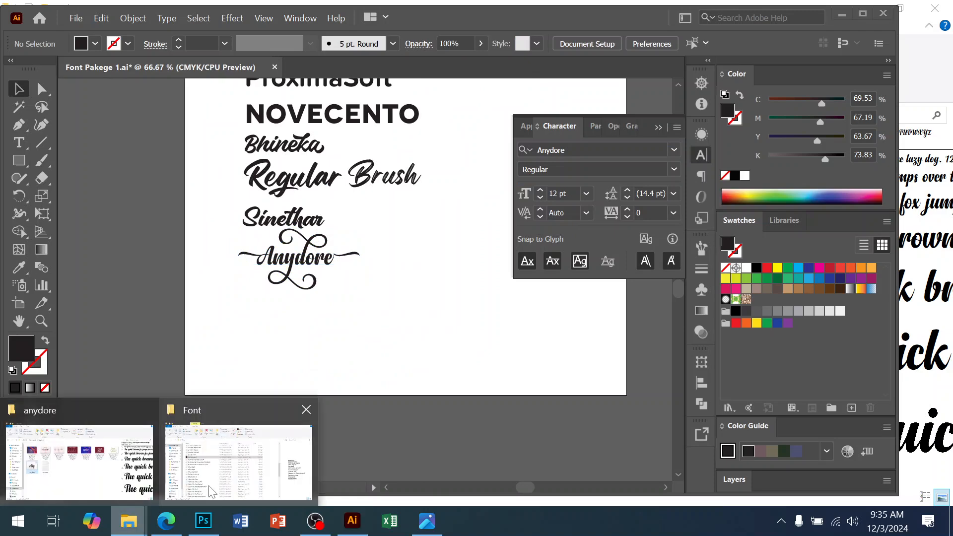
pyautogui.click(111, 455)
pyautogui.click(68, 115)
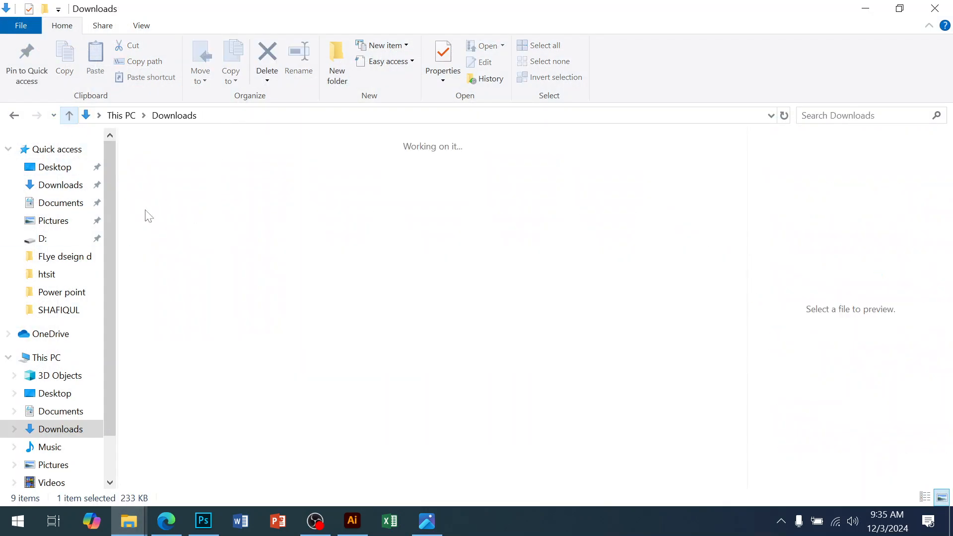
pyautogui.doubleClick(428, 329)
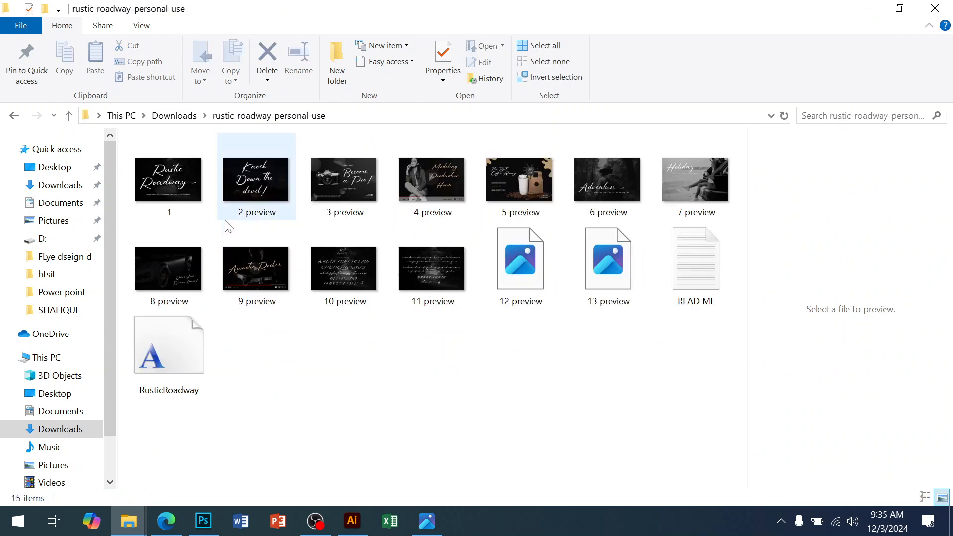
# Step: Install the RusticRoadway font file and copy its file name
pyautogui.doubleClick(192, 372)
pyautogui.click(142, 114)
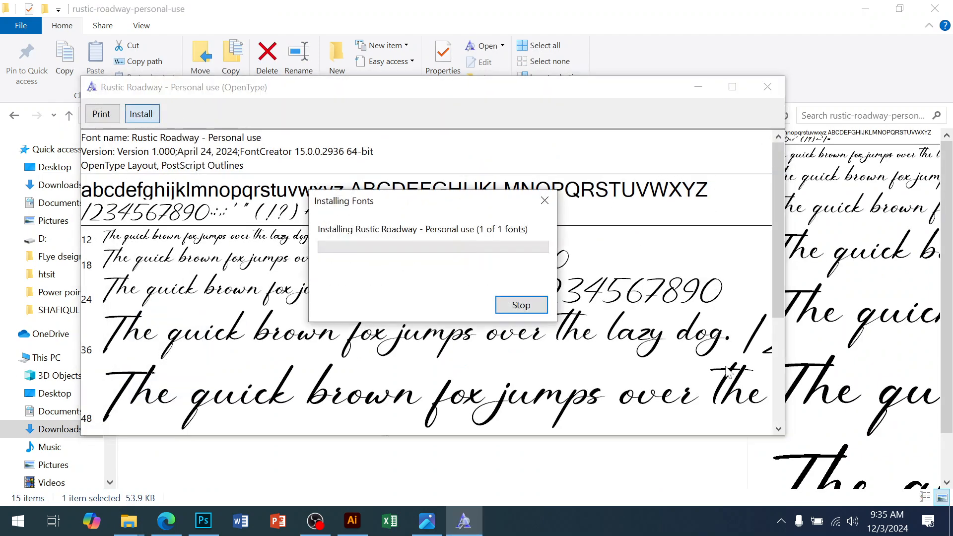
pyautogui.click(767, 87)
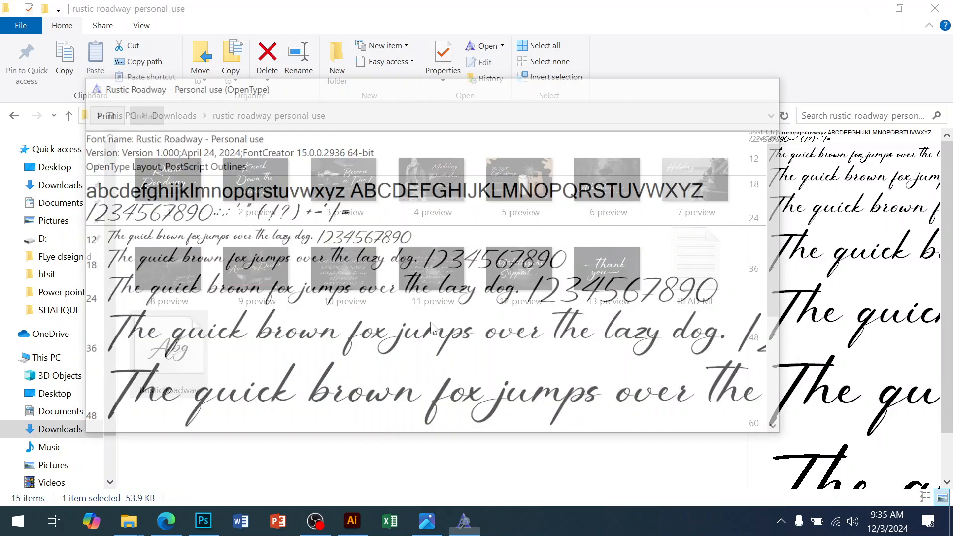
pyautogui.rightClick(197, 352)
pyautogui.click(248, 474)
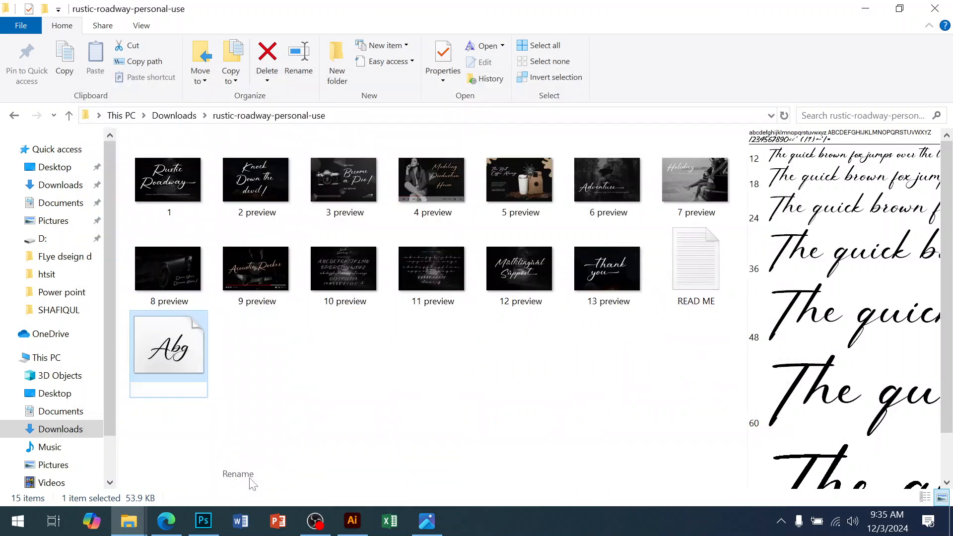
# Step: Switch to Illustrator, duplicate the Anydore line below it and replace its text with RusticRoadway
pyautogui.click(352, 521)
pyautogui.moveTo(294, 263); pyautogui.dragTo(294, 325)
pyautogui.doubleClick(294, 325)
pyautogui.write('RusticRoadway')
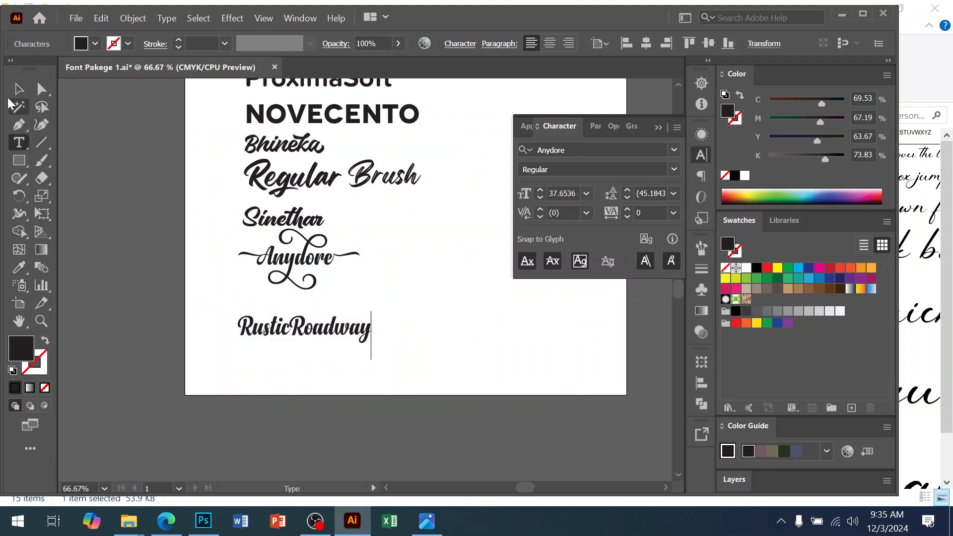
# Step: Apply the Rustic Roadway - Personal use font to the new line and nudge it up under Anydore
pyautogui.click(19, 89)
pyautogui.click(611, 149)
pyautogui.write('RusticRoadway')
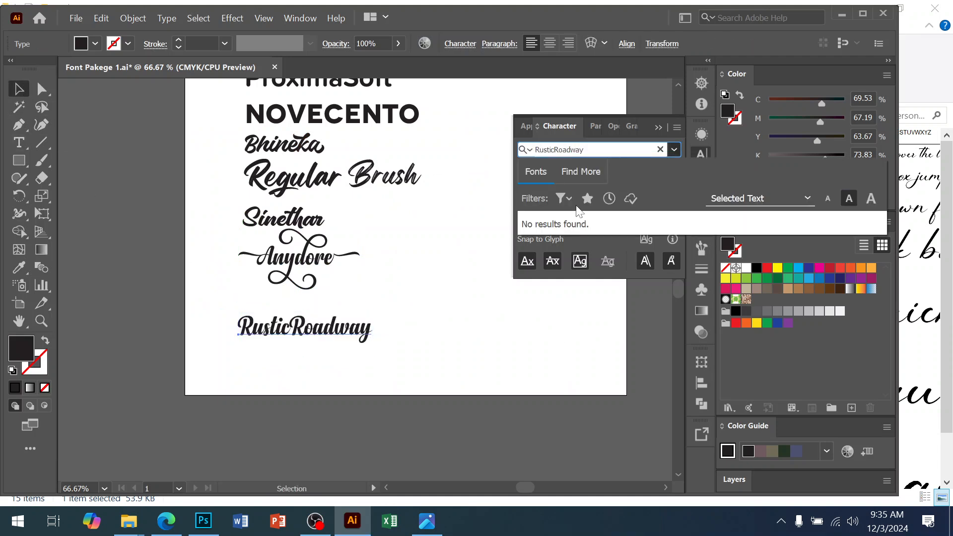
pyautogui.press('BackSpace')
pyautogui.press('BackSpace')
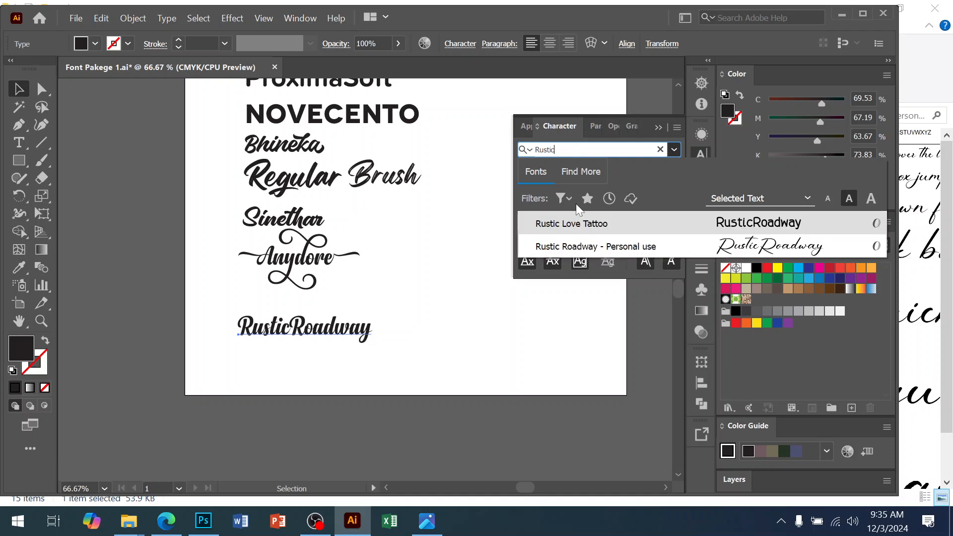
pyautogui.click(571, 247)
pyautogui.moveTo(390, 323); pyautogui.dragTo(332, 314)
pyautogui.click(298, 360)
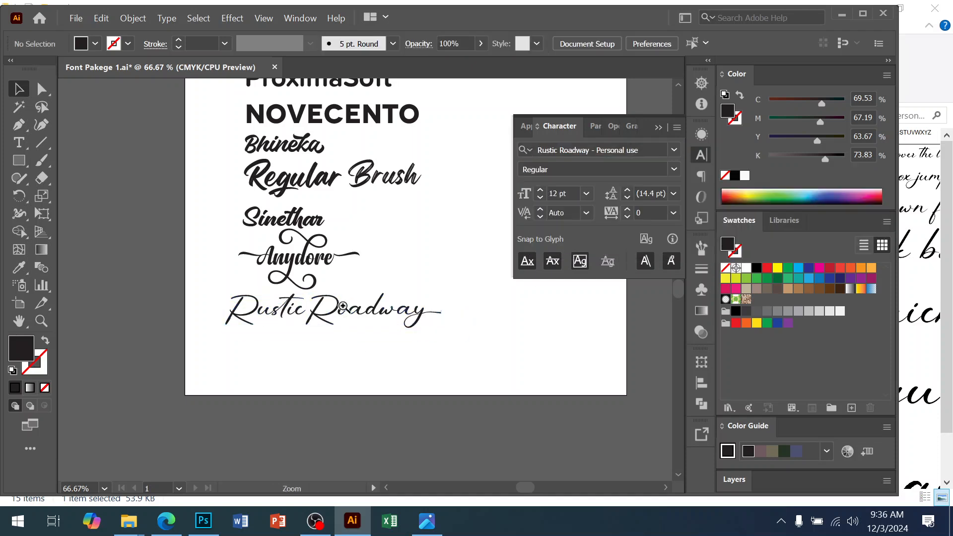
# Step: Switch to the file explorer and open the rolling-beat-personal-use folder in Downloads
pyautogui.scroll(1, 297, 360)
pyautogui.moveTo(141, 528)
pyautogui.click(138, 456)
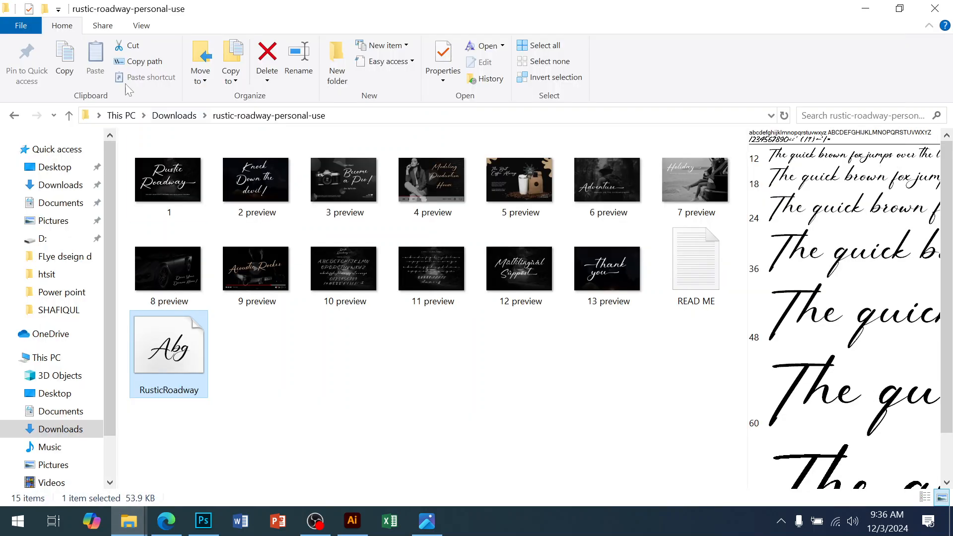
pyautogui.click(69, 116)
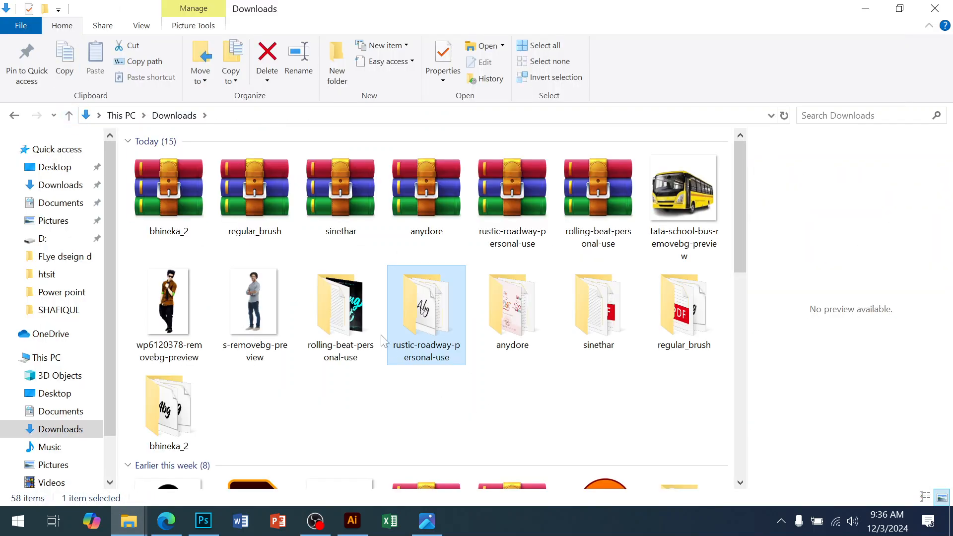
pyautogui.click(351, 332)
pyautogui.doubleClick(352, 331)
# Step: Install the Rolling Beat_Personal Use font file and copy its file name
pyautogui.doubleClick(171, 194)
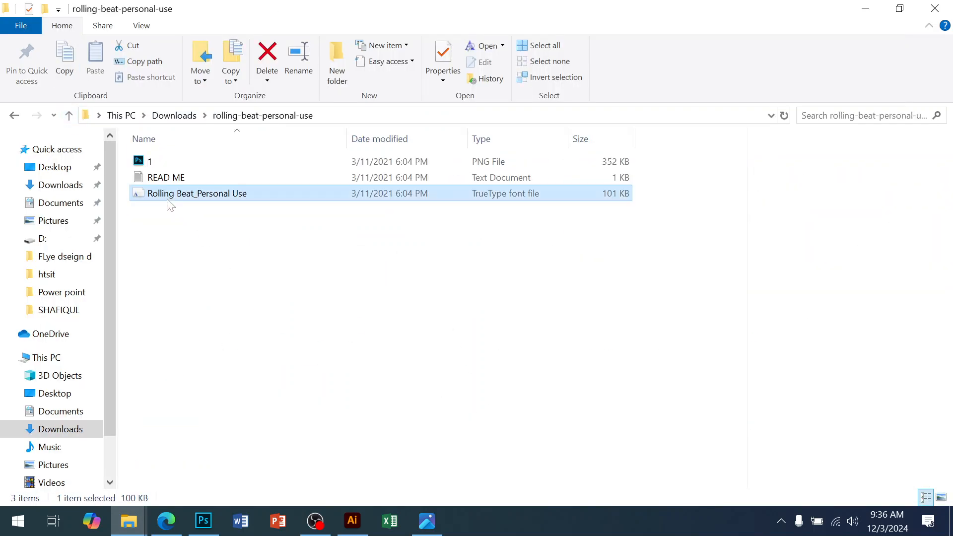
pyautogui.click(160, 133)
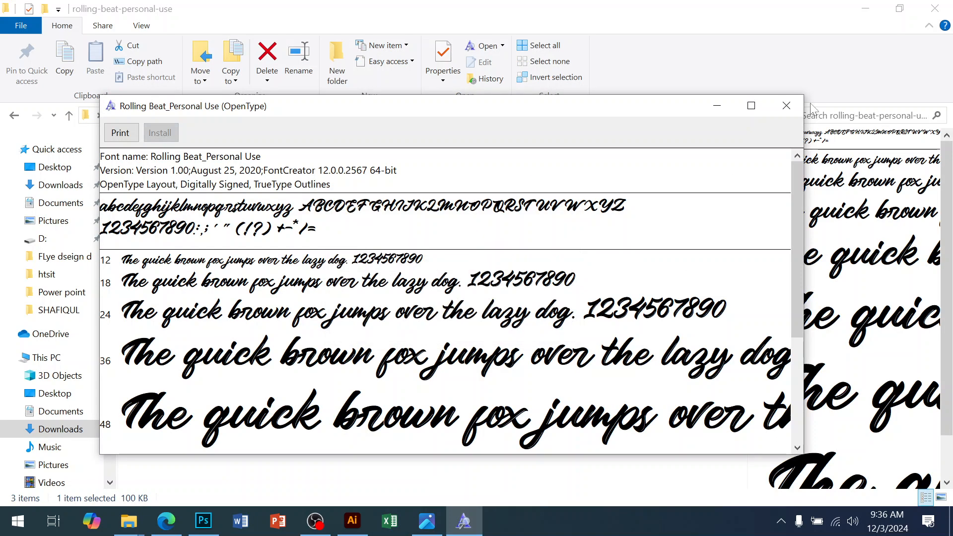
pyautogui.click(786, 106)
pyautogui.rightClick(146, 193)
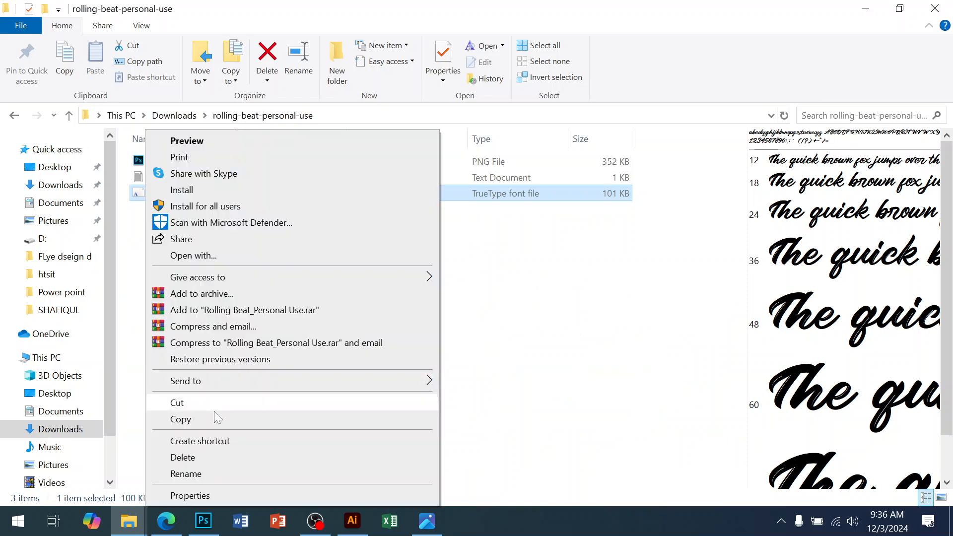
pyautogui.click(214, 473)
pyautogui.hotkey('ctrl', 'c')
# Step: Switch to Illustrator, duplicate the Rustic Roadway line below it and replace its text with the copied Rolling Beat_Personal Use name
pyautogui.click(352, 520)
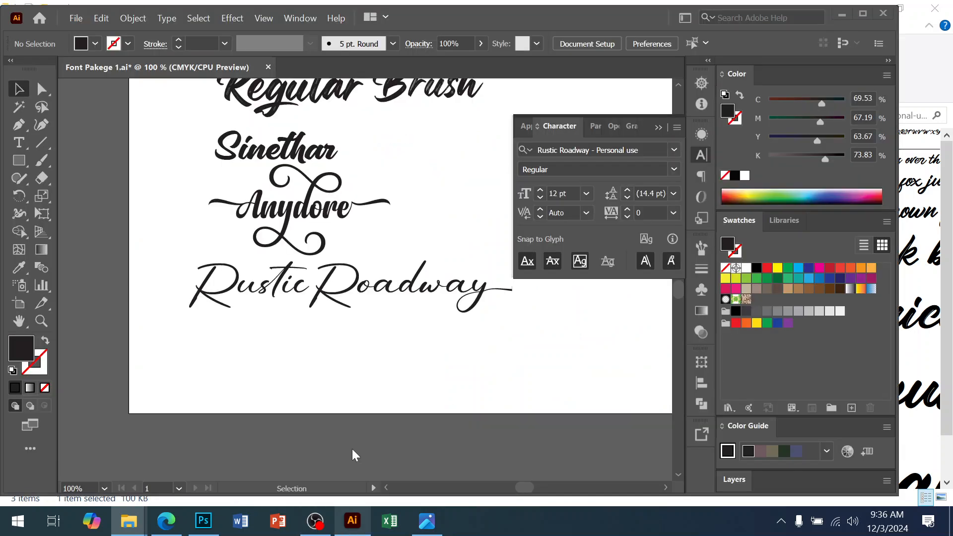
pyautogui.moveTo(313, 290); pyautogui.dragTo(313, 366)
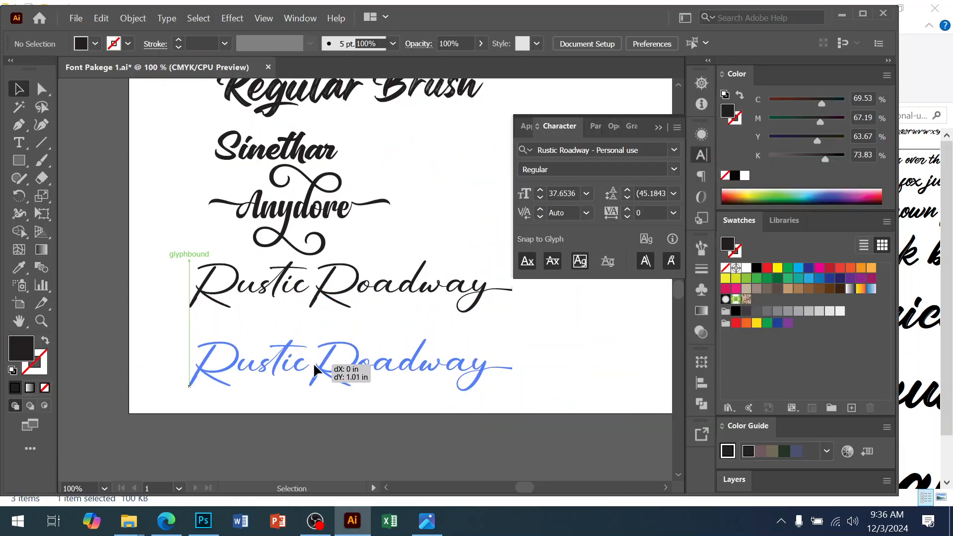
pyautogui.doubleClick(315, 368)
pyautogui.hotkey('ctrl', 'a')
pyautogui.hotkey('ctrl', 'v')
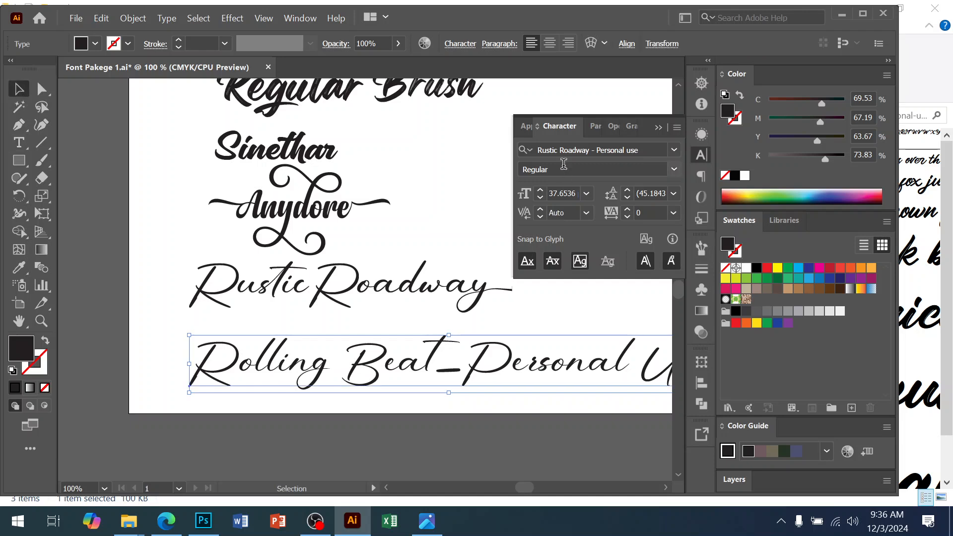
# Step: Apply the Rolling Beat_Personal Use font to the new line and move it up closer to Rustic Roadway
pyautogui.click(565, 150)
pyautogui.write('Rolling Beat_Personal Use')
pyautogui.click(566, 225)
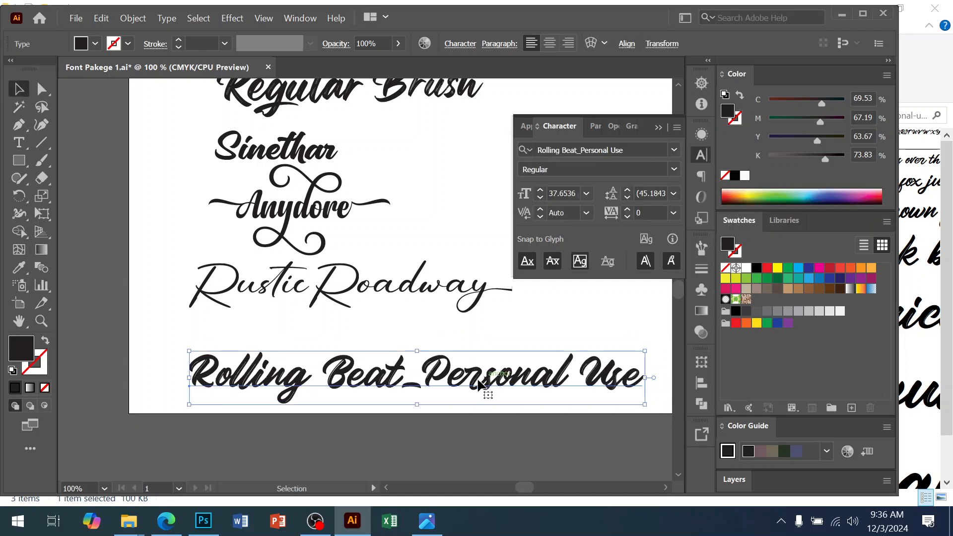
pyautogui.moveTo(485, 383); pyautogui.dragTo(479, 359)
pyautogui.click(502, 409)
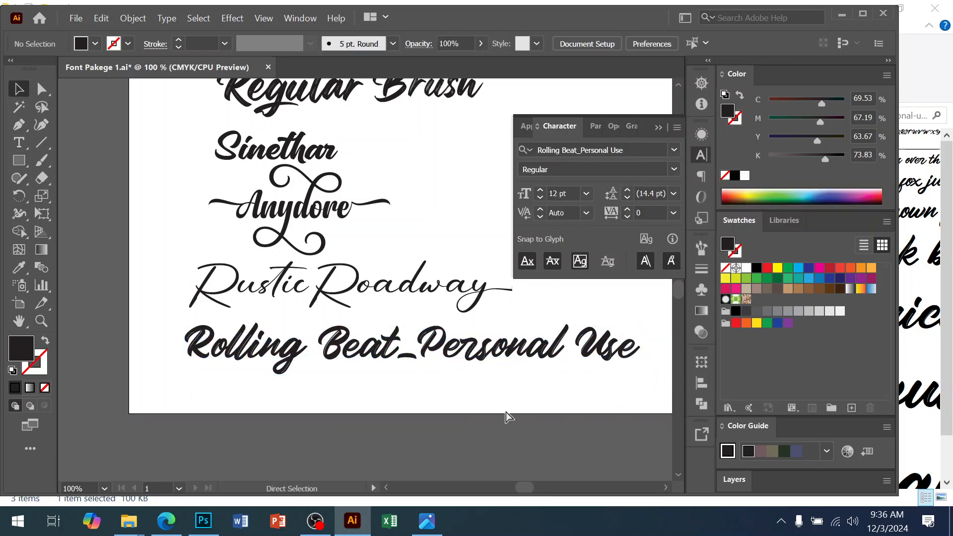
# Step: Try to save the document
pyautogui.hotkey('ctrl', 's')
pyautogui.keyDown('ctrl'); pyautogui.keyDown('alt'); pyautogui.click(391, 236); pyautogui.keyUp('alt'); pyautogui.keyUp('ctrl')
pyautogui.moveTo(377, 255); pyautogui.dragTo(367, 317)
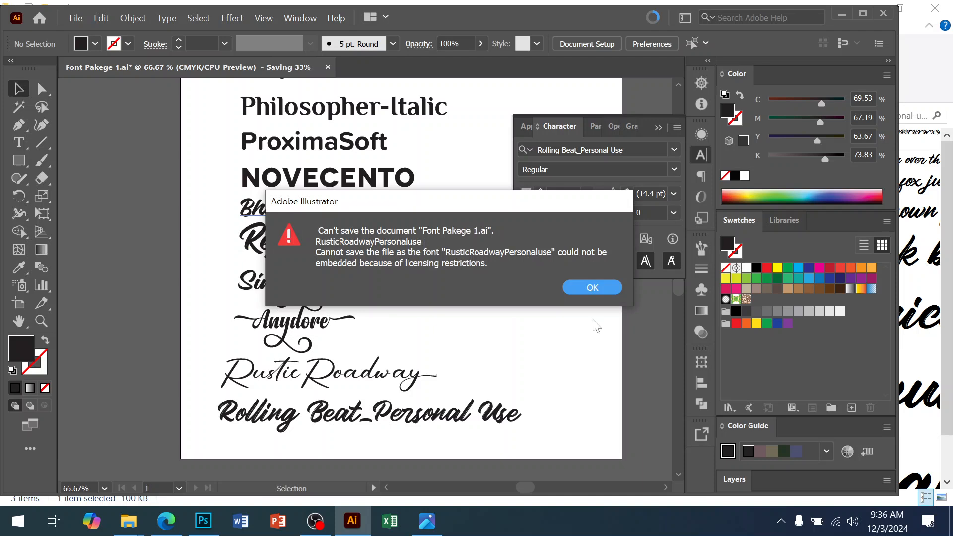
pyautogui.click(592, 287)
# Step: Try to save the document again with the Rustic Roadway line selected
pyautogui.click(373, 378)
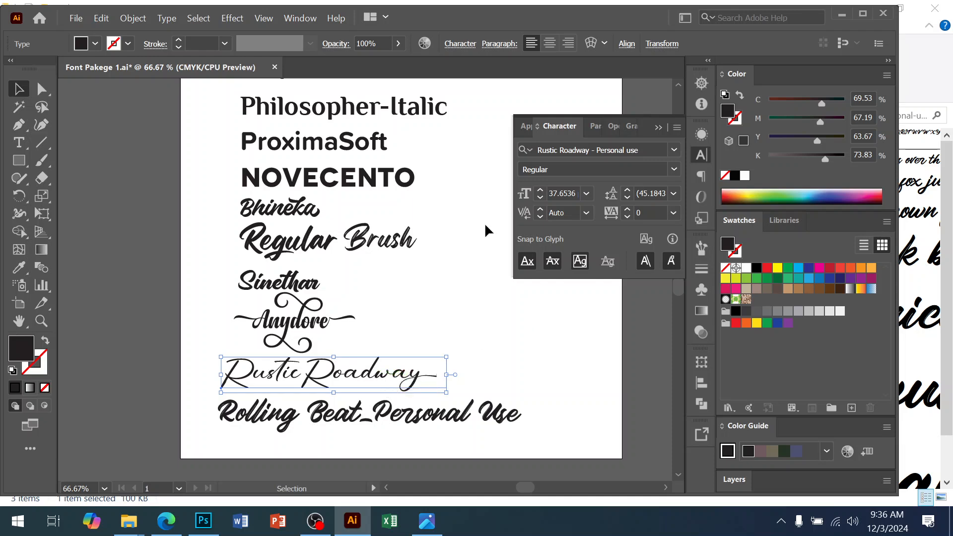
pyautogui.click(68, 19)
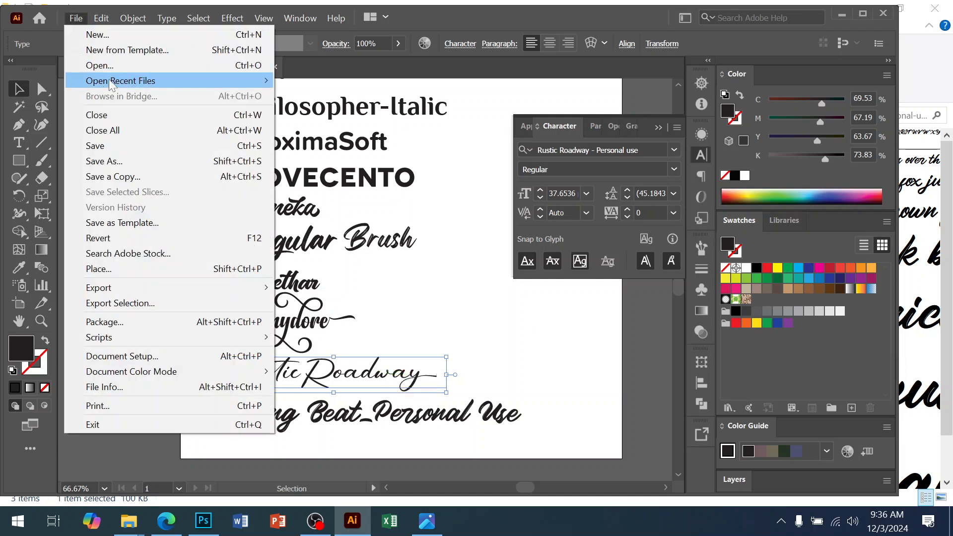
pyautogui.click(106, 144)
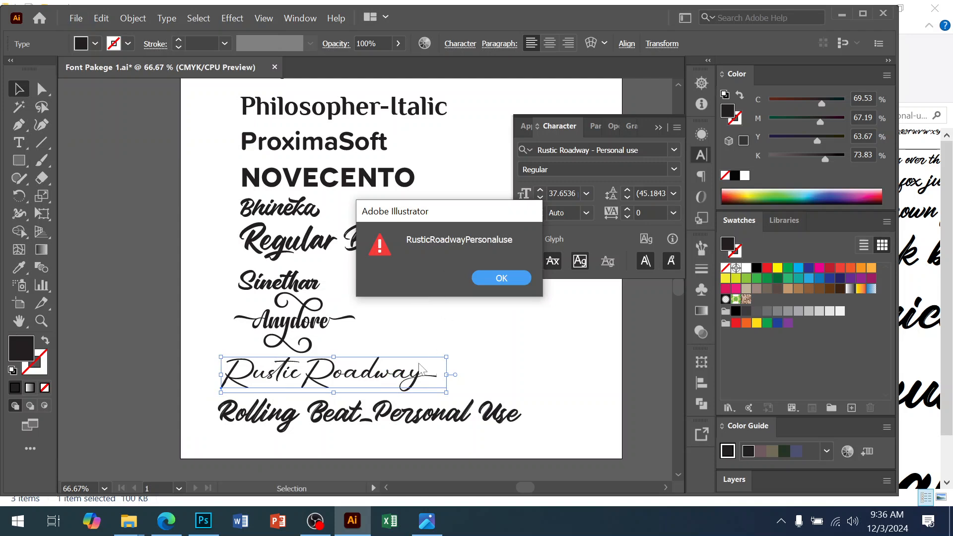
pyautogui.click(502, 283)
pyautogui.click(605, 277)
# Step: Delete the Rustic Roadway line and move the Rolling Beat line up into its place
pyautogui.click(309, 353)
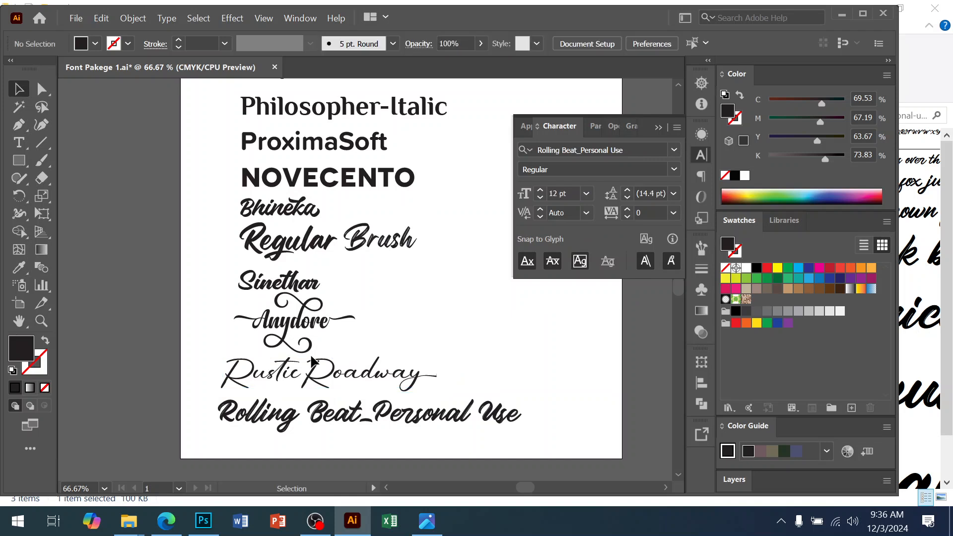
pyautogui.click(314, 372)
pyautogui.press('Delete')
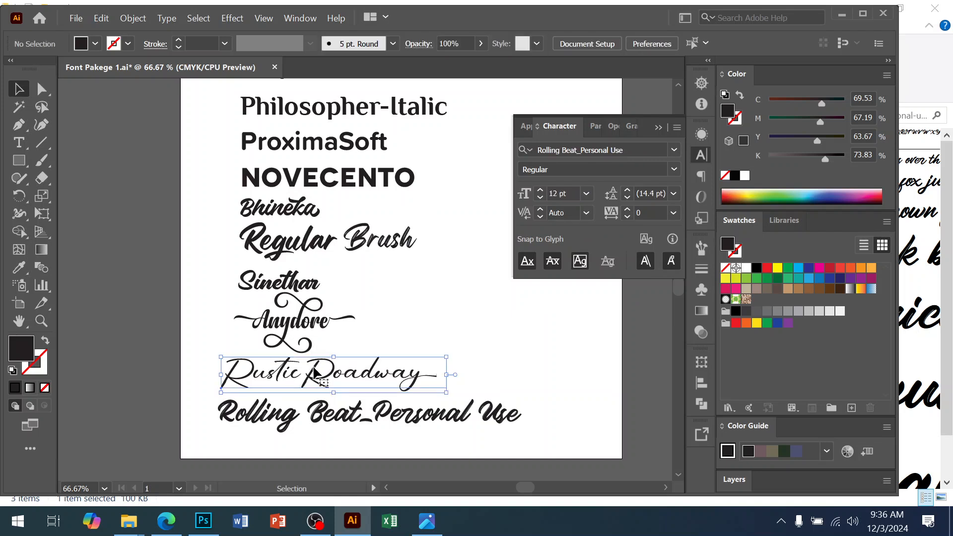
pyautogui.moveTo(292, 414); pyautogui.dragTo(352, 380)
# Step: Try to save the document once more
pyautogui.click(308, 362)
pyautogui.click(75, 18)
pyautogui.click(88, 145)
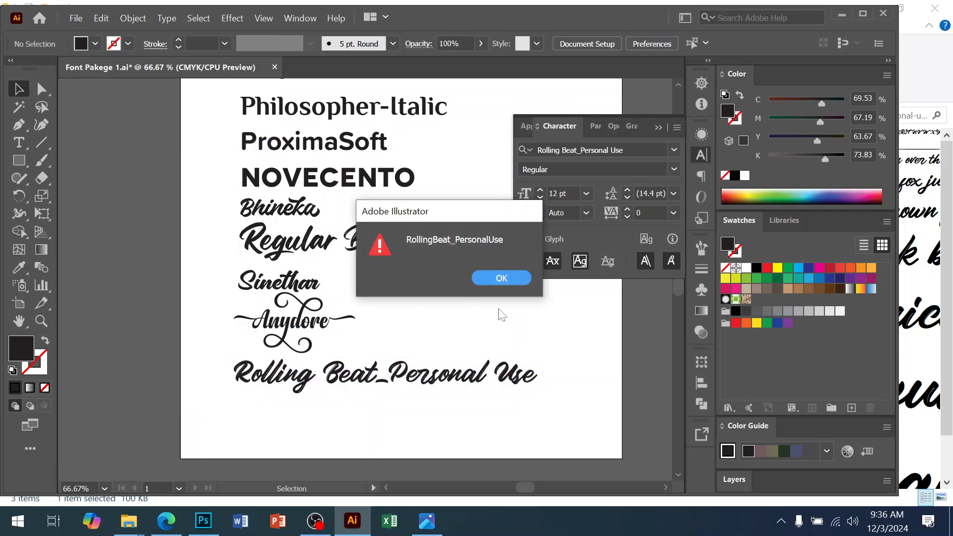
pyautogui.click(498, 280)
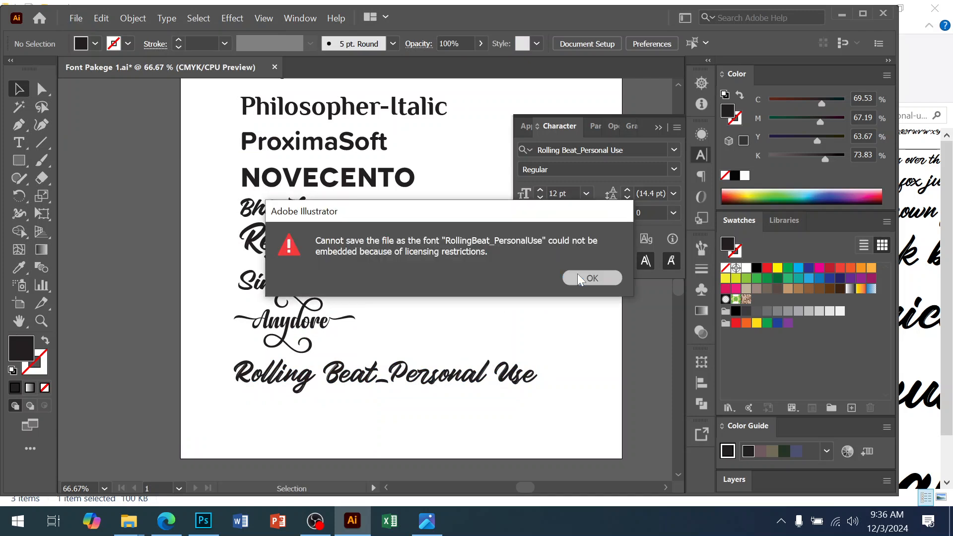
pyautogui.click(578, 278)
# Step: Delete the Rolling Beat line and save the document
pyautogui.click(438, 380)
pyautogui.press('Delete')
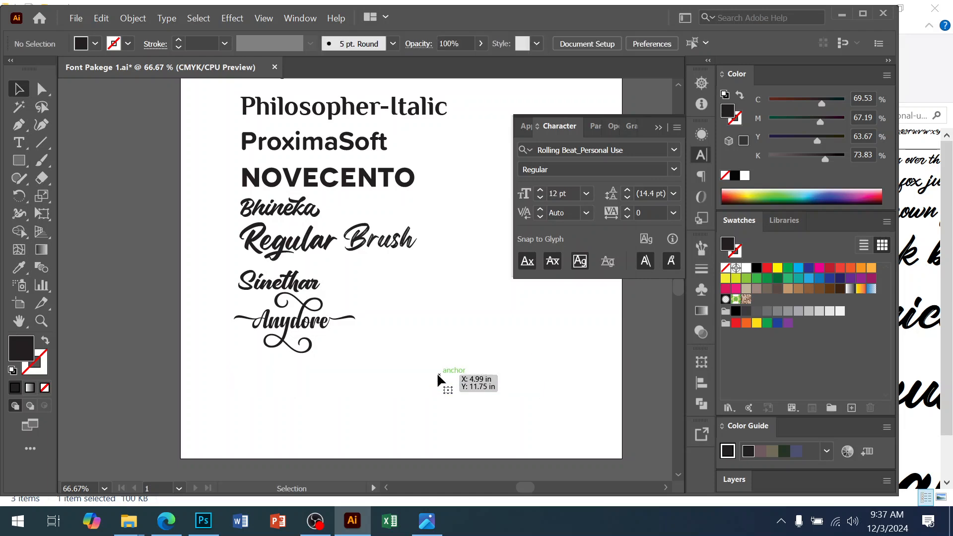
pyautogui.click(76, 18)
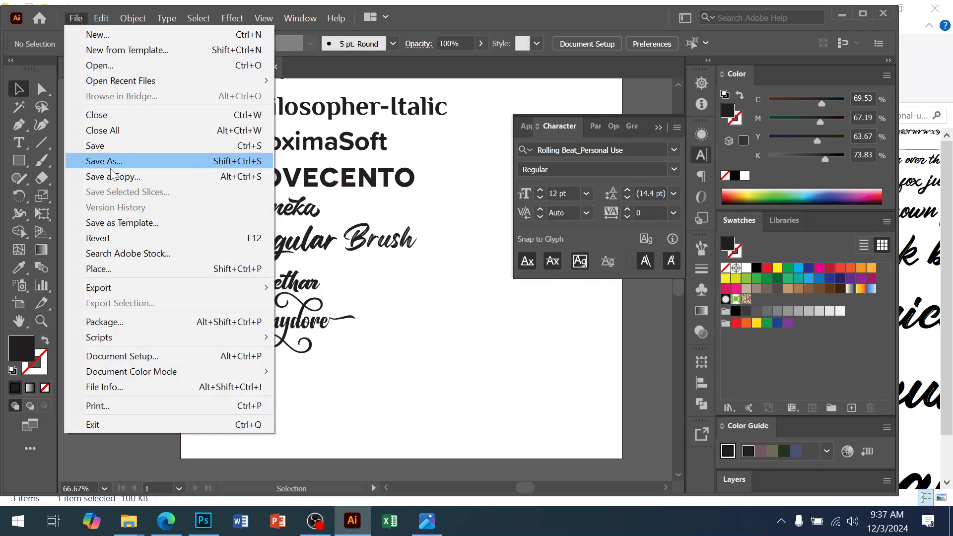
pyautogui.click(85, 142)
# Step: Switch to the event flyer document in Photoshop
pyautogui.moveTo(392, 338); pyautogui.dragTo(465, 410)
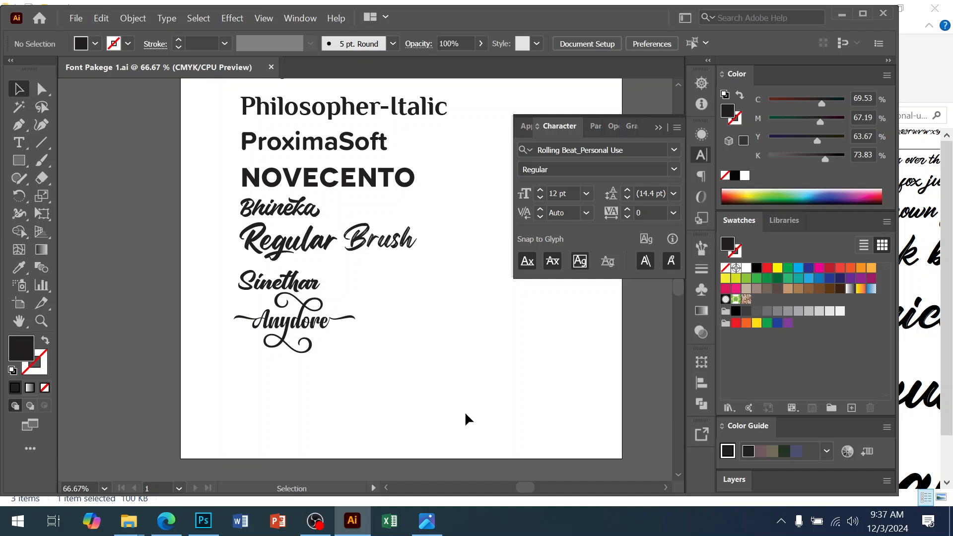
pyautogui.click(297, 330)
pyautogui.scroll(2, 376, 334)
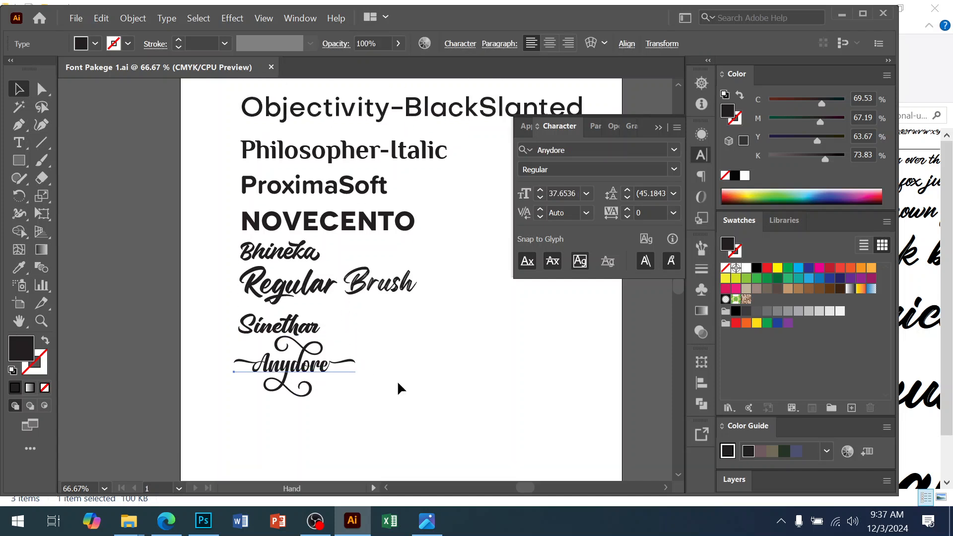
pyautogui.click(373, 333)
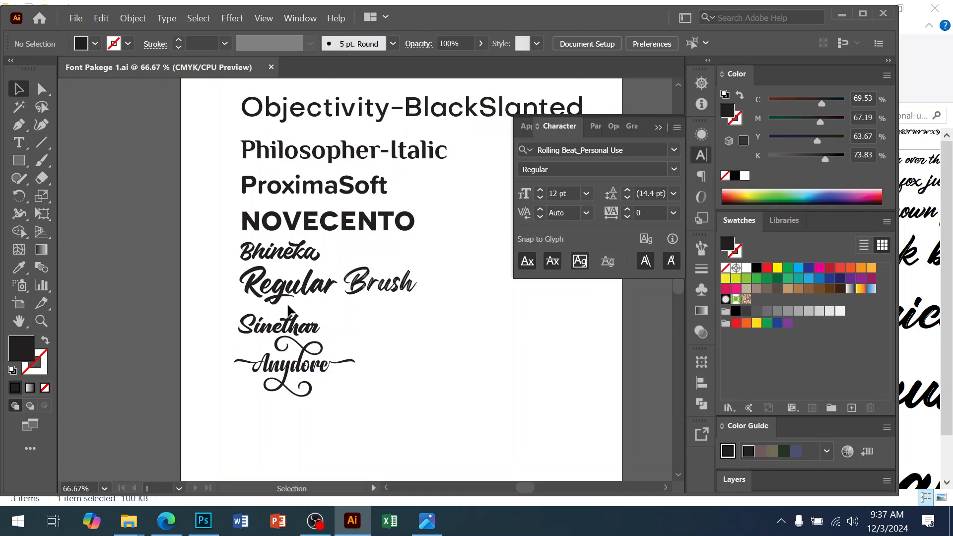
pyautogui.click(565, 148)
pyautogui.hotkey('ctrl', 'c')
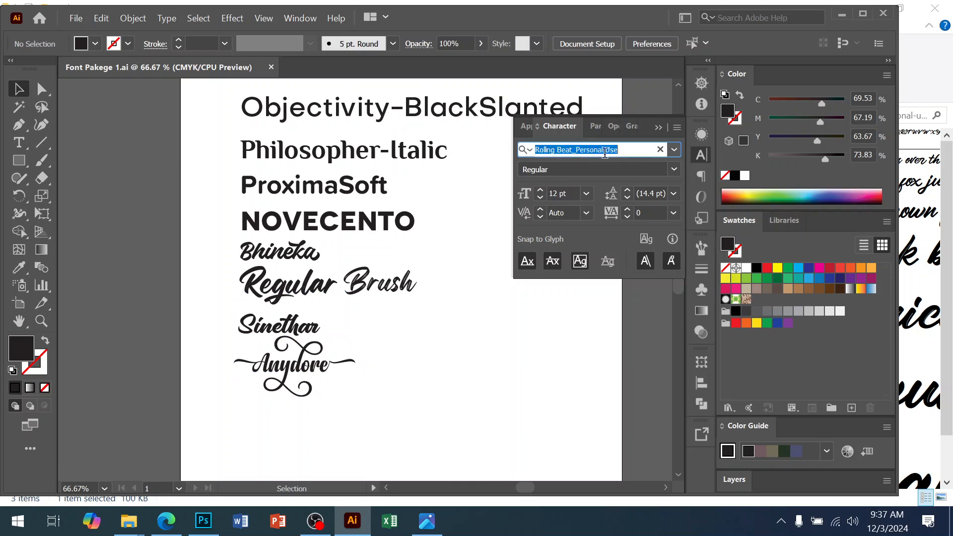
pyautogui.click(203, 520)
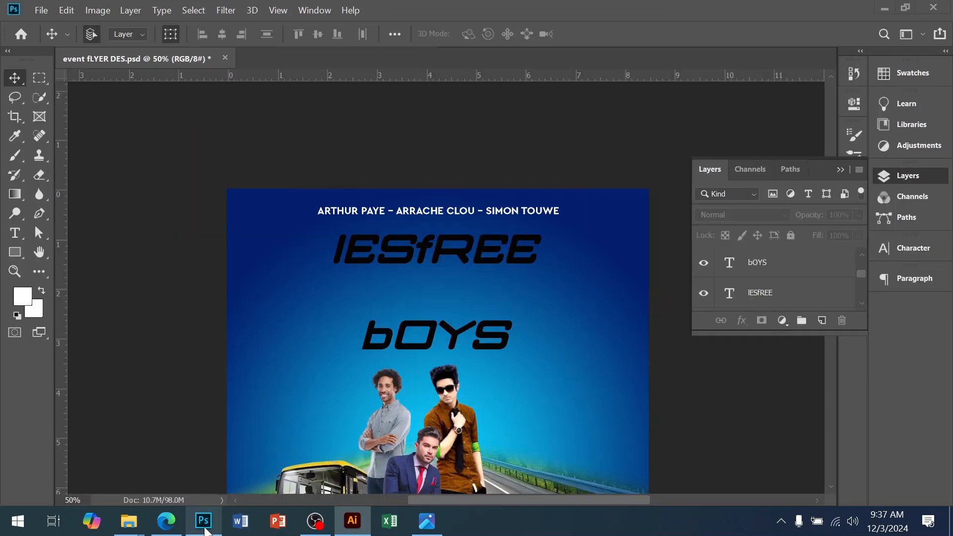
# Step: Set the lESfREE title's font to Rolling Beat_Personal Use Regular
pyautogui.click(407, 255)
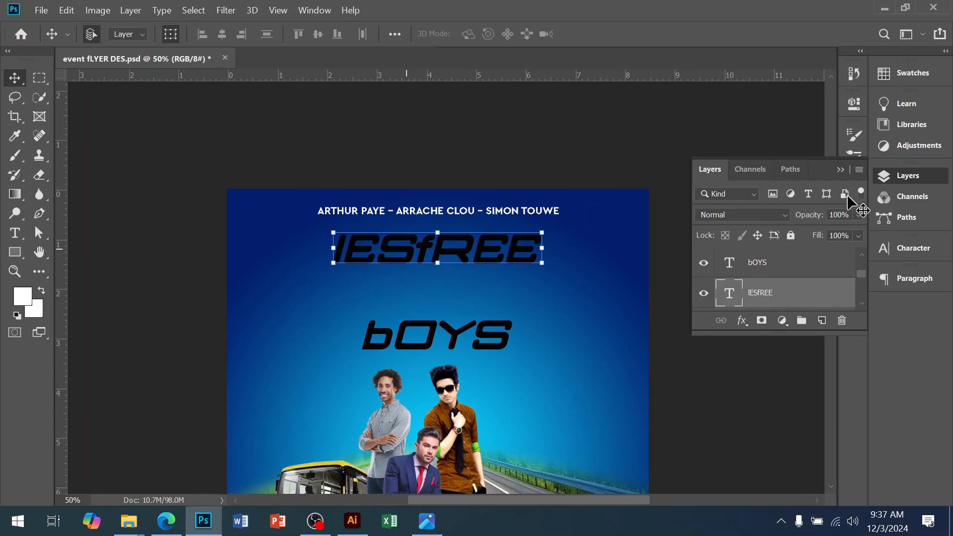
pyautogui.click(907, 250)
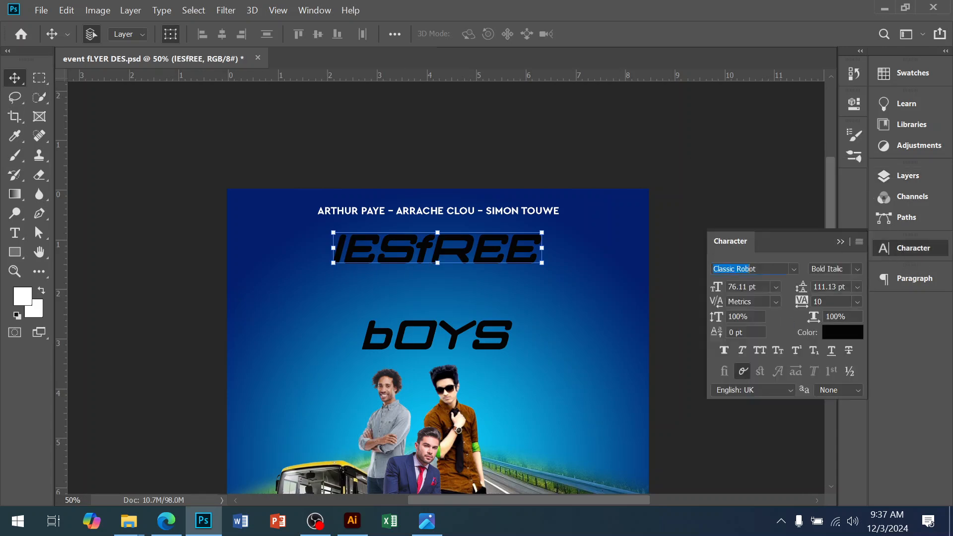
pyautogui.hotkey('ctrl', 'v')
pyautogui.hotkey('ctrl', 'a')
pyautogui.hotkey('ctrl', 'v')
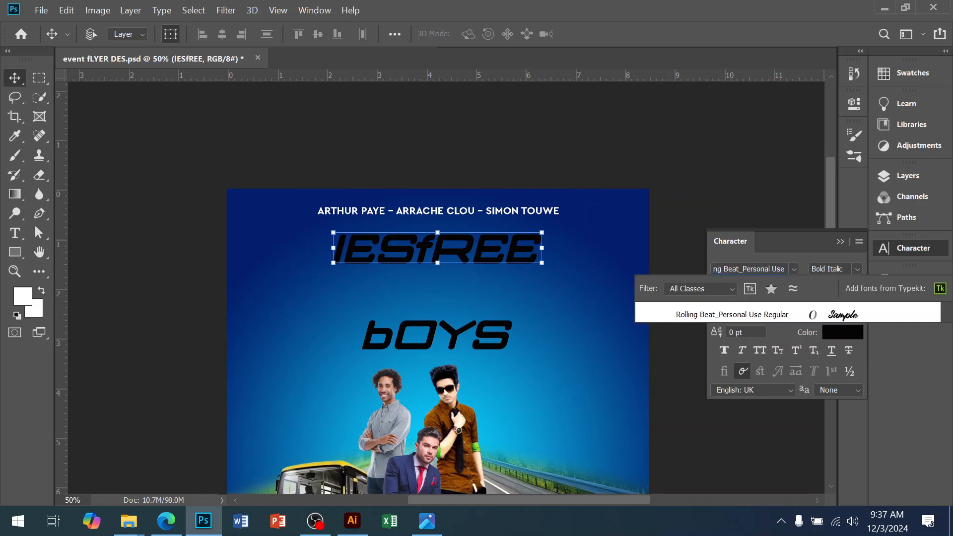
pyautogui.click(754, 318)
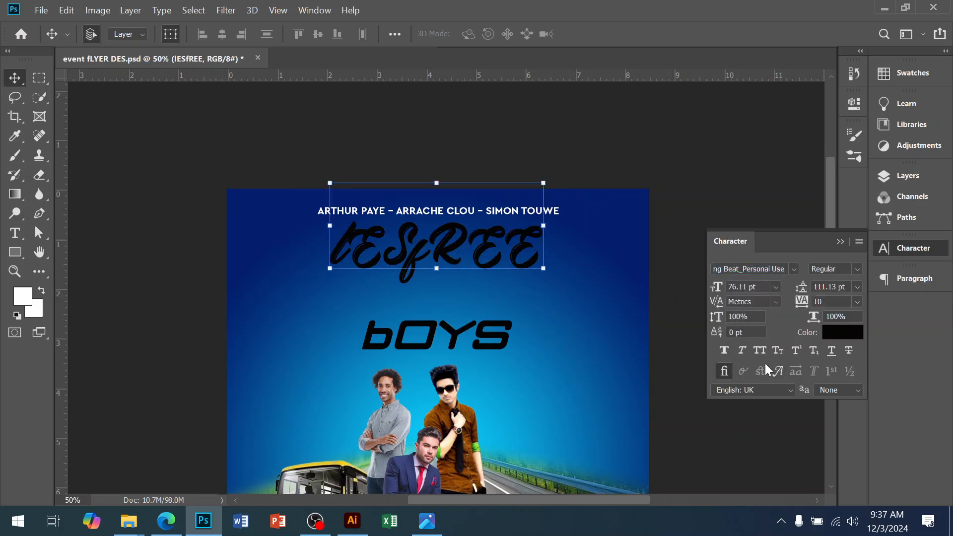
pyautogui.click(778, 352)
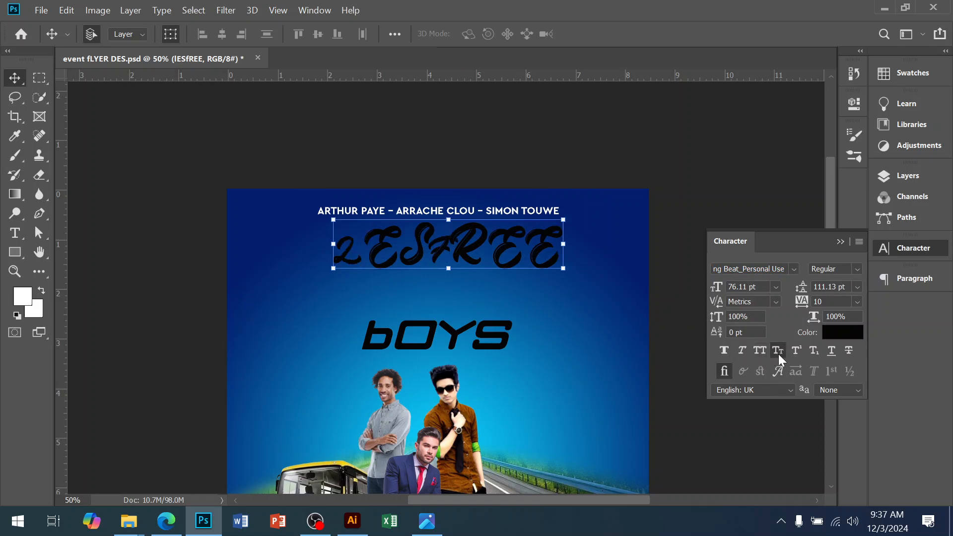
pyautogui.click(777, 352)
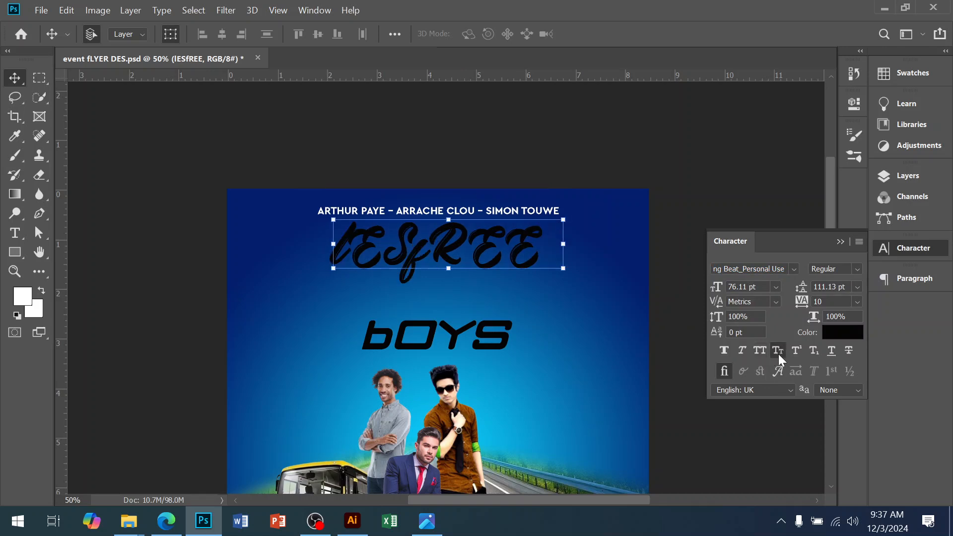
pyautogui.click(777, 352)
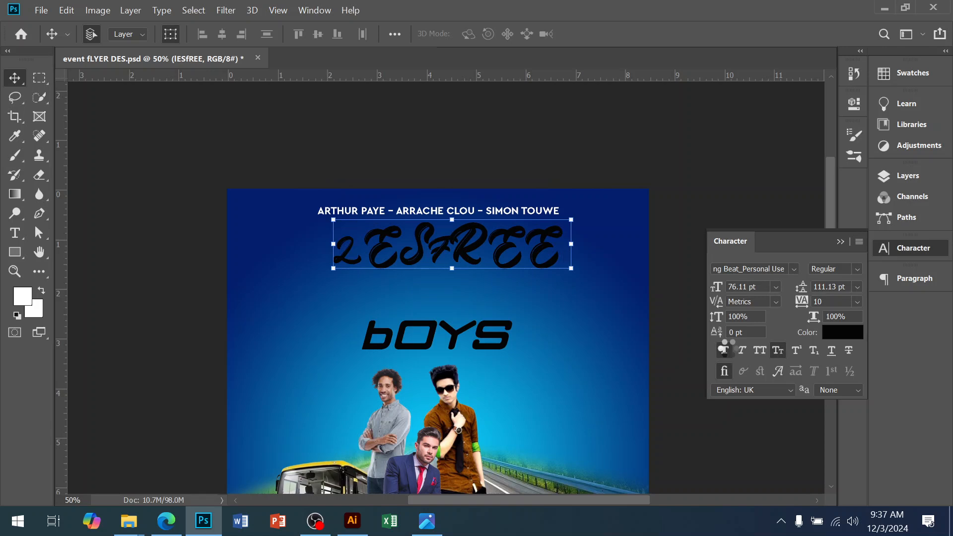
pyautogui.click(783, 357)
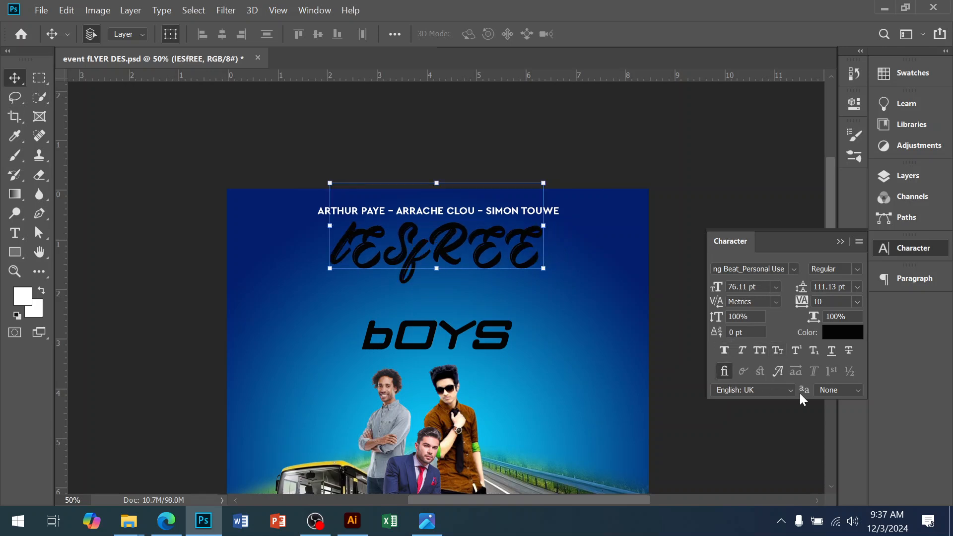
pyautogui.click(781, 358)
pyautogui.click(783, 357)
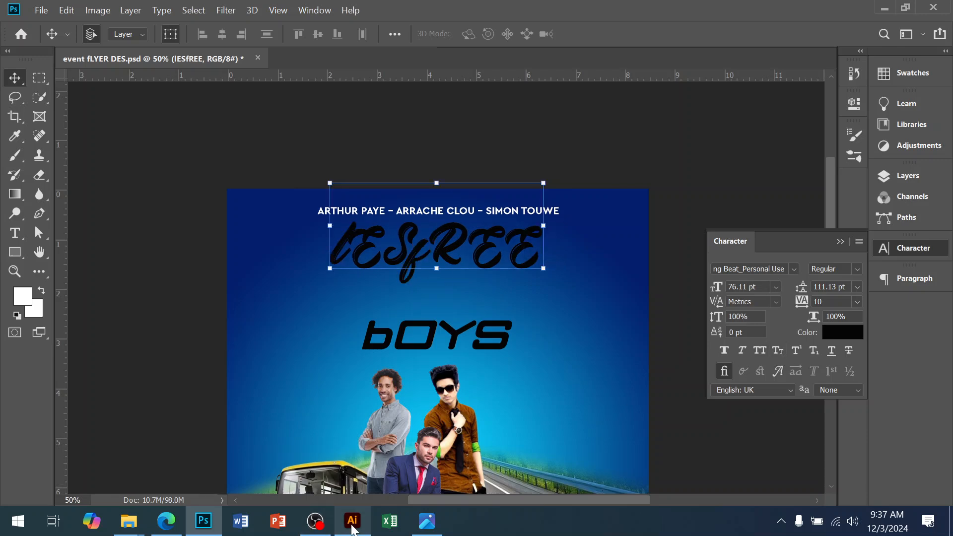
# Step: Switch to Illustrator and copy the Anydore font name from the font sample sheet
pyautogui.click(353, 521)
pyautogui.click(371, 294)
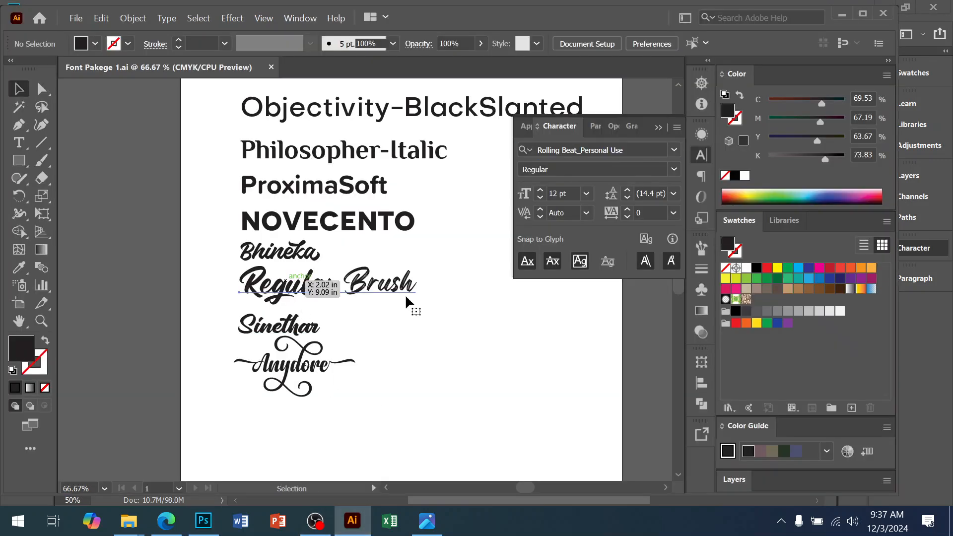
pyautogui.click(316, 380)
pyautogui.click(584, 149)
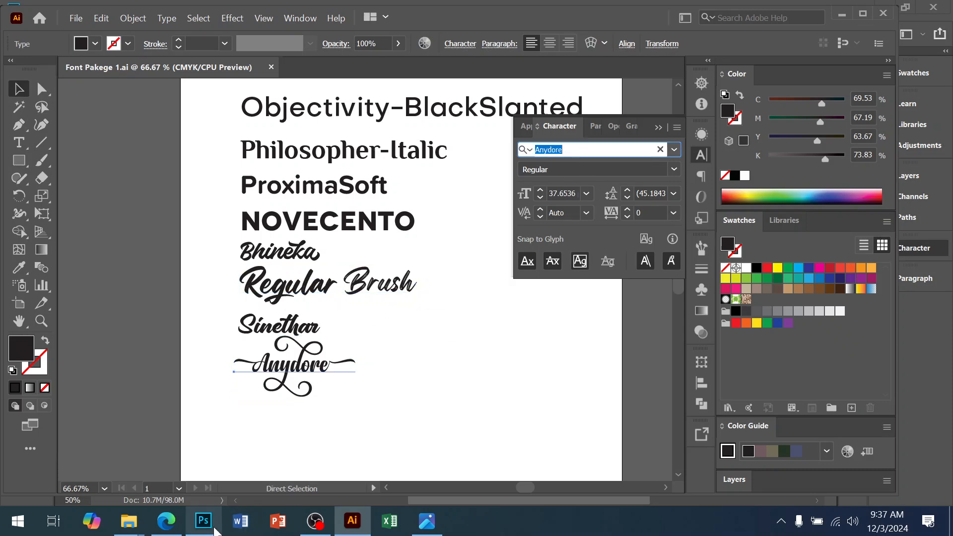
# Step: Switch back to the flyer in Photoshop and set the title's font to Anydore
pyautogui.click(204, 521)
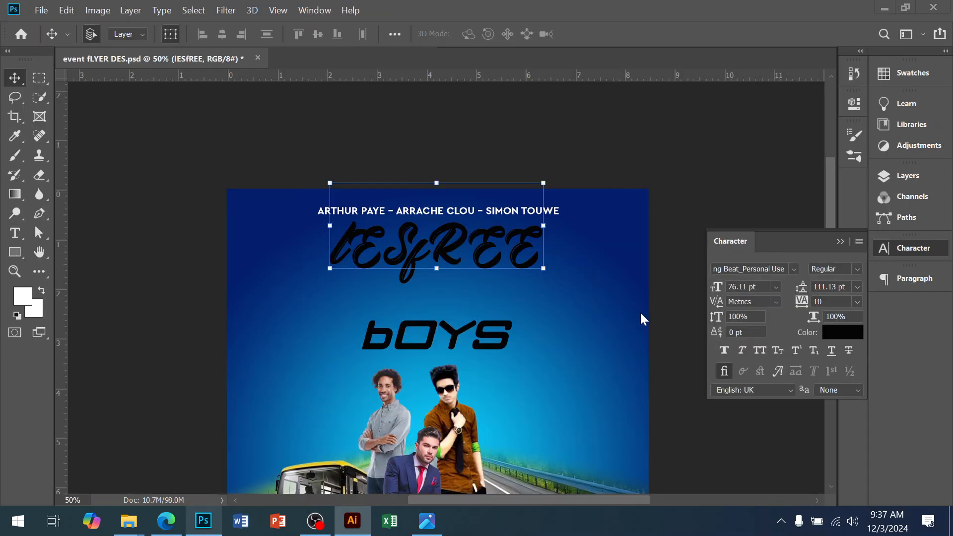
pyautogui.click(738, 272)
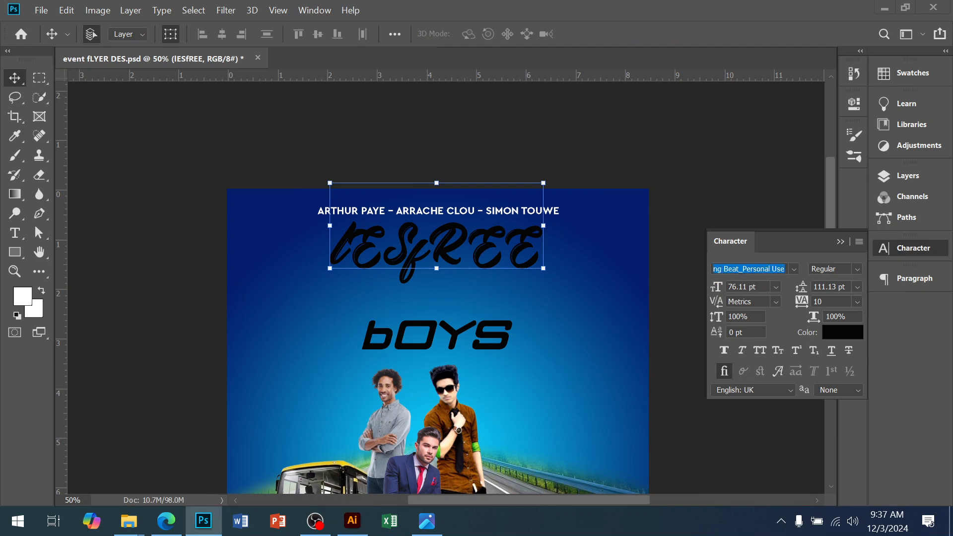
pyautogui.write('Anydore')
pyautogui.click(723, 319)
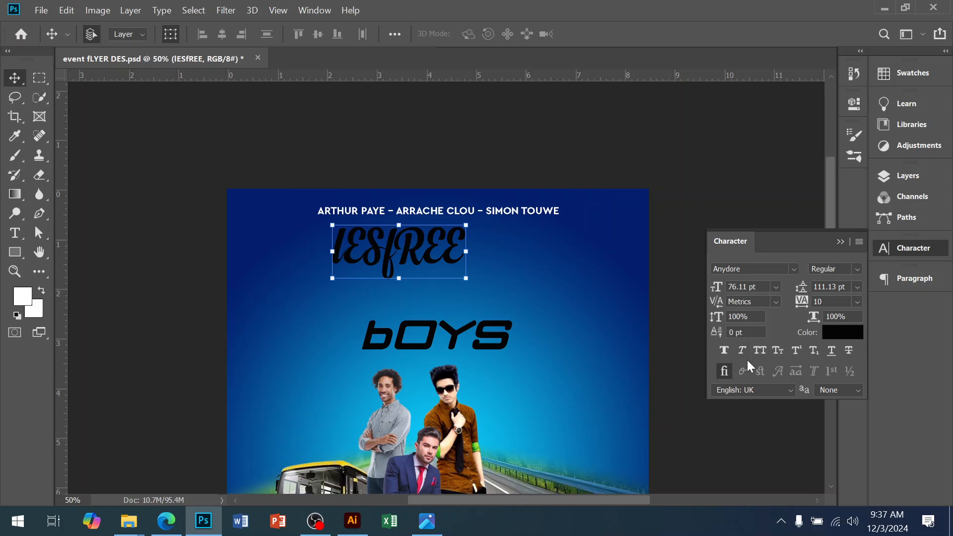
# Step: Retype the title text as "Les Free"
pyautogui.keyDown('ctrl'); pyautogui.click(403, 249); pyautogui.keyUp('ctrl')
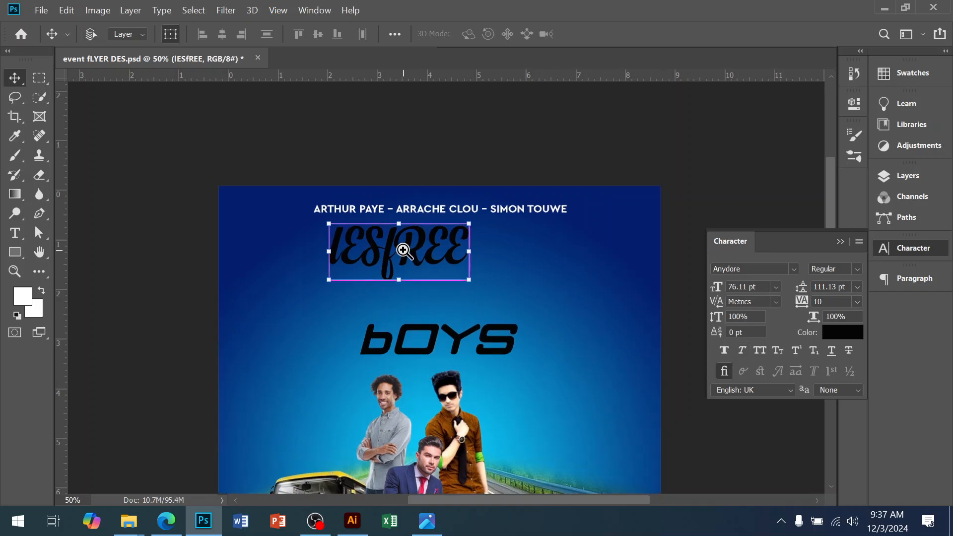
pyautogui.moveTo(458, 306); pyautogui.dragTo(427, 308)
pyautogui.doubleClick(401, 266)
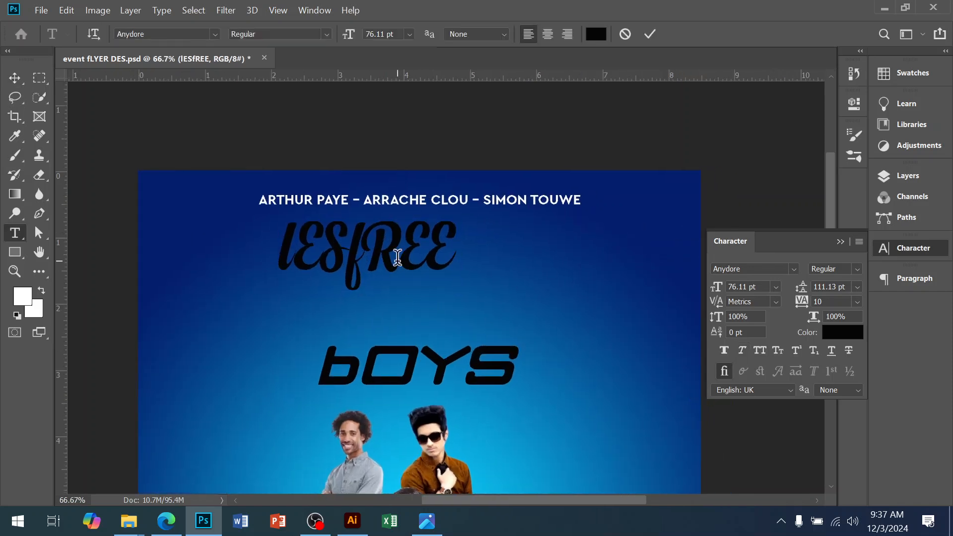
pyautogui.write('L')
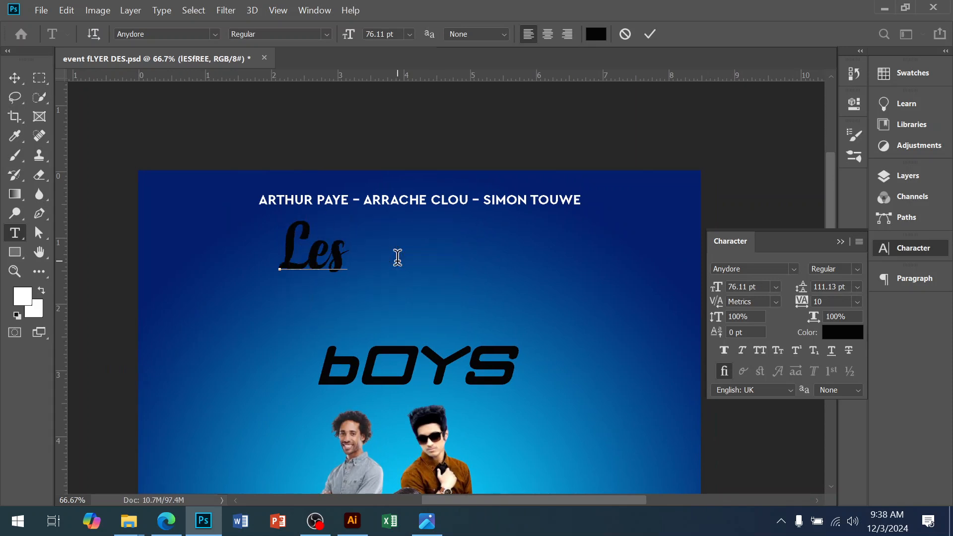
pyautogui.write('es Free')
pyautogui.click(15, 81)
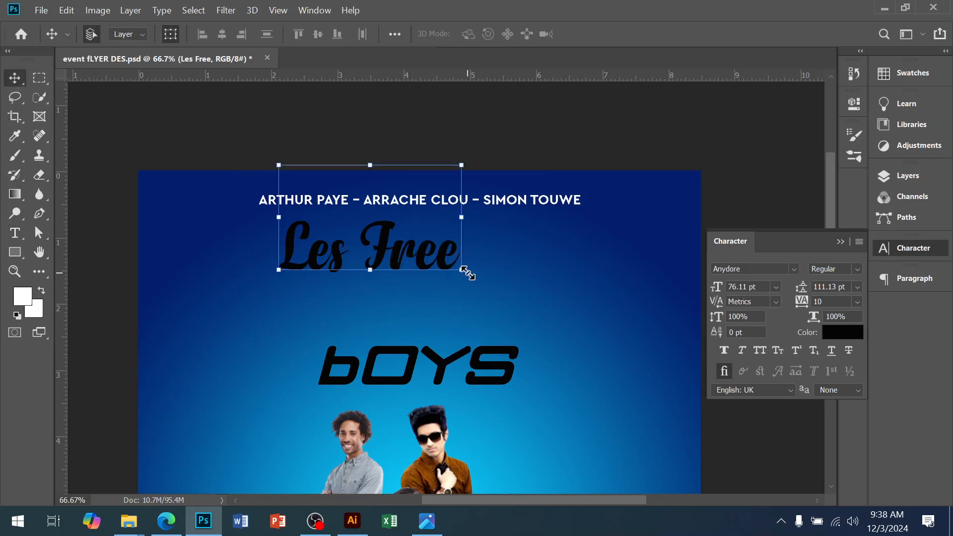
# Step: Scale the Les Free title up to about 106 pt
pyautogui.moveTo(536, 310); pyautogui.dragTo(536, 313)
pyautogui.moveTo(469, 293); pyautogui.dragTo(456, 276)
pyautogui.press('Return')
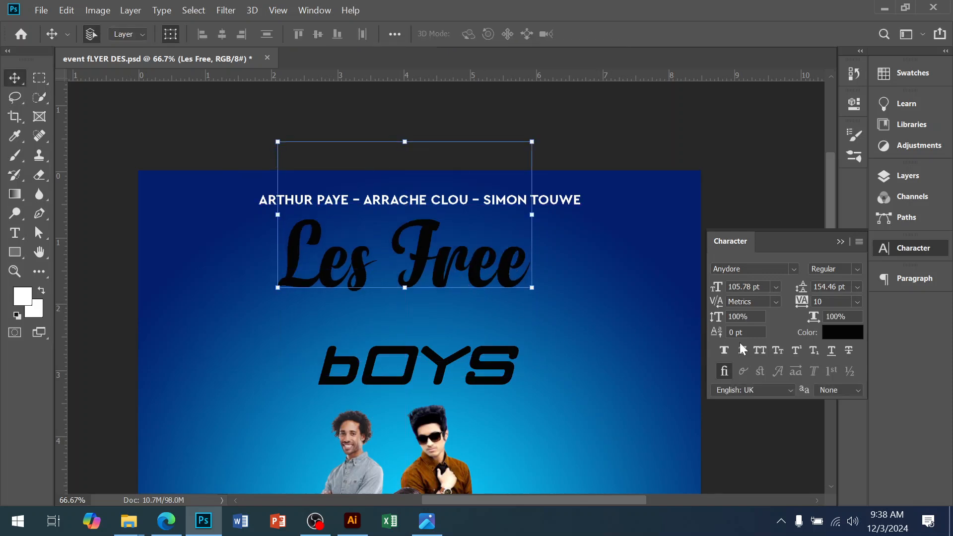
# Step: Set the Les Free title's colour to white (ffffff) and nudge it slightly right
pyautogui.click(833, 339)
pyautogui.moveTo(621, 185); pyautogui.dragTo(540, 96)
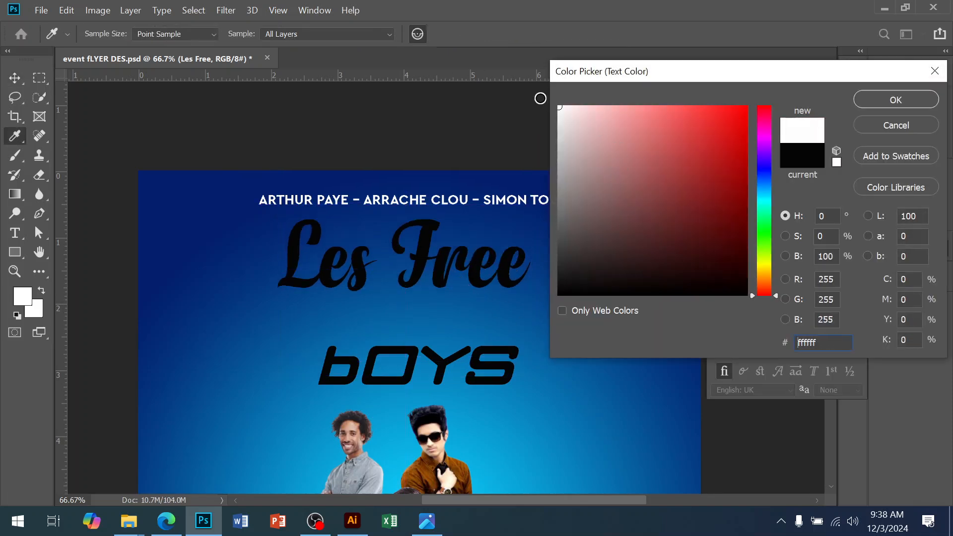
pyautogui.click(882, 106)
pyautogui.moveTo(385, 257); pyautogui.dragTo(419, 252)
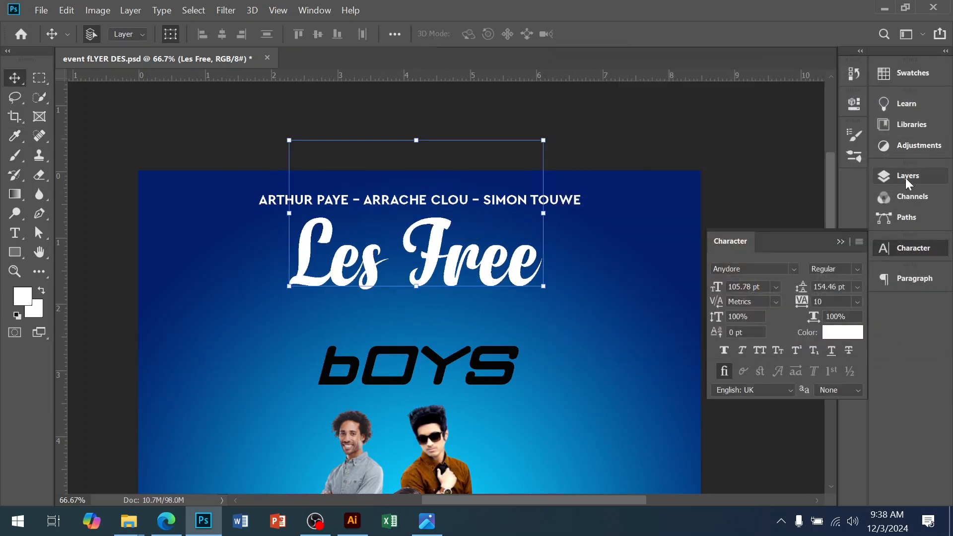
# Step: Select the bOYS text, then copy the Regular Brush font name from the Illustrator sample sheet
pyautogui.click(421, 383)
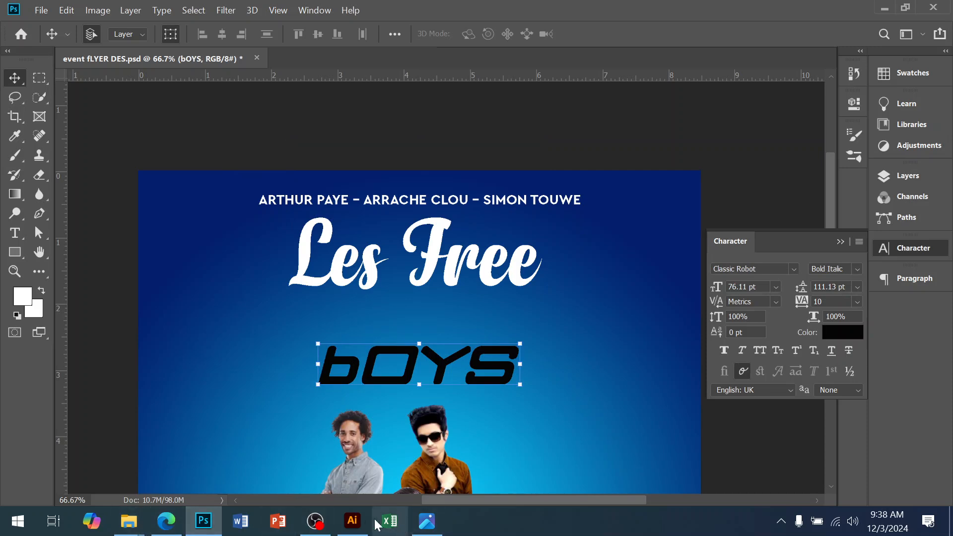
pyautogui.click(353, 520)
pyautogui.click(320, 284)
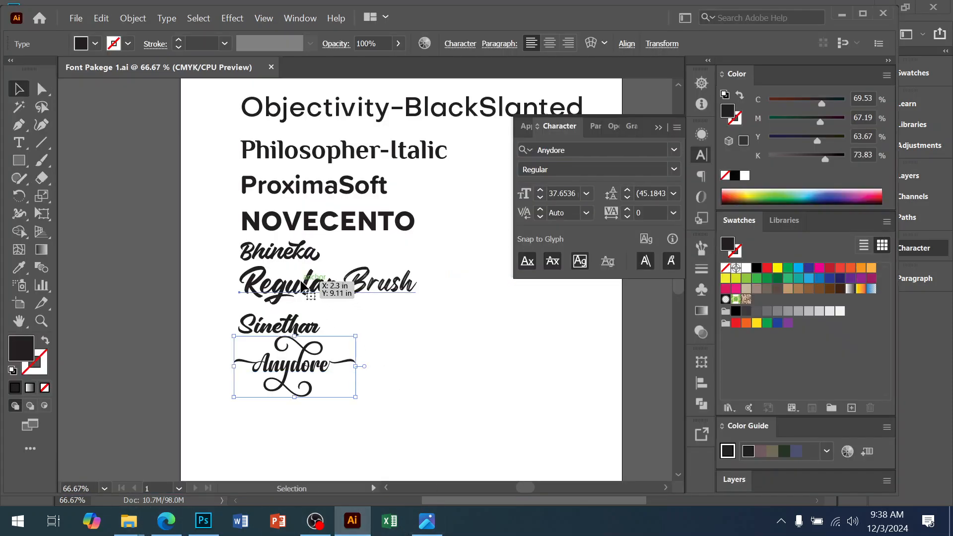
pyautogui.click(585, 150)
pyautogui.hotkey('ctrl', 'c')
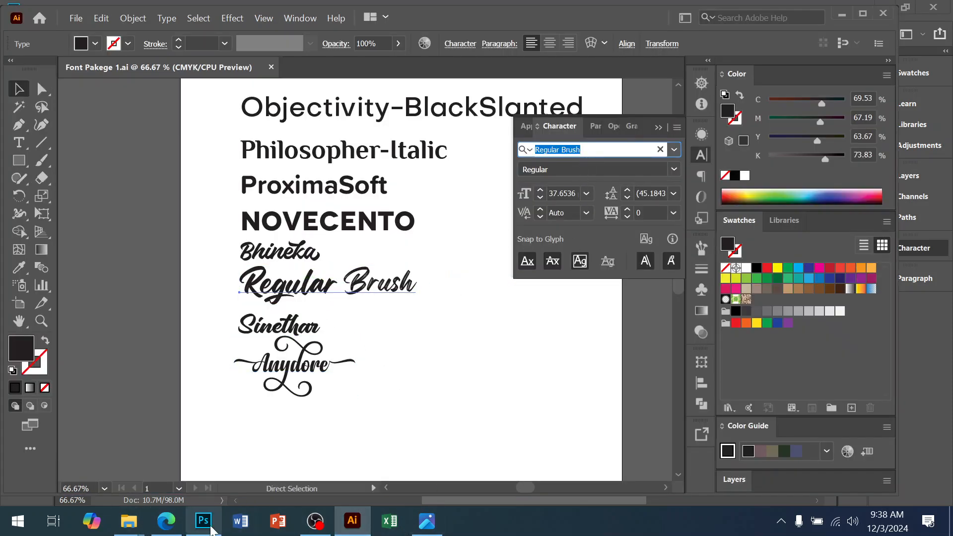
# Step: Back in Photoshop, set the bOYS text's font to OpenBrush Regular
pyautogui.click(204, 521)
pyautogui.click(734, 268)
pyautogui.hotkey('ctrl', 'v')
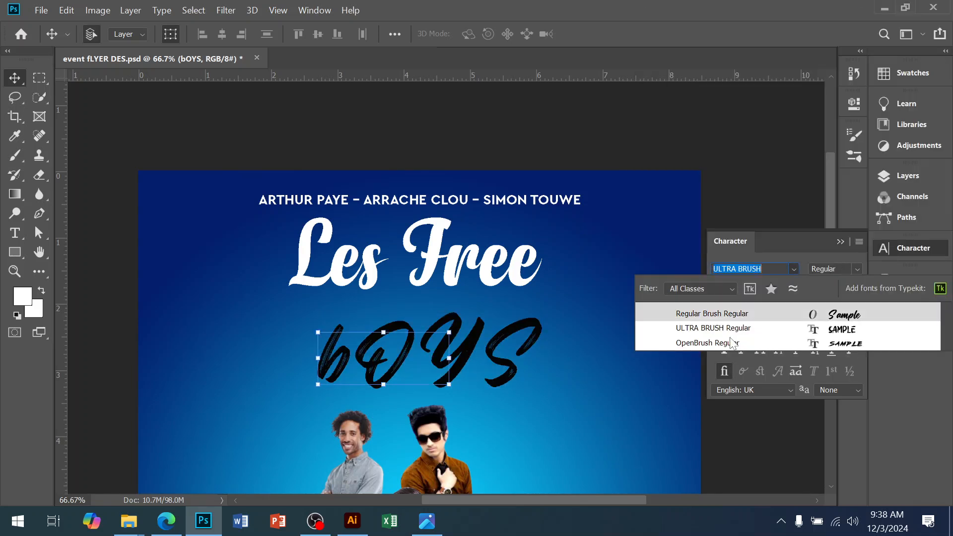
pyautogui.press('Down')
pyautogui.press('Down')
pyautogui.click(732, 343)
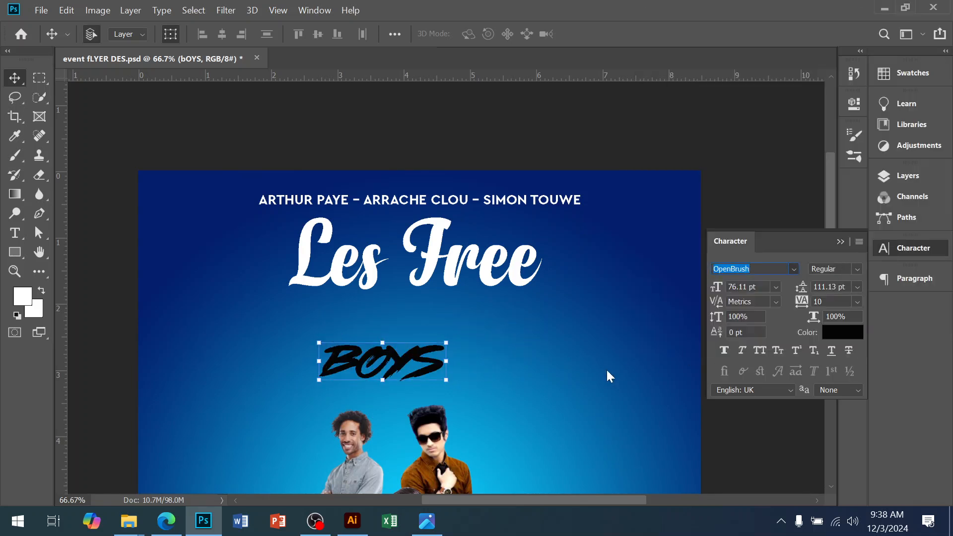
# Step: Enlarge the BOYS text to about 221 pt
pyautogui.moveTo(448, 363); pyautogui.dragTo(472, 347)
pyautogui.press('Return')
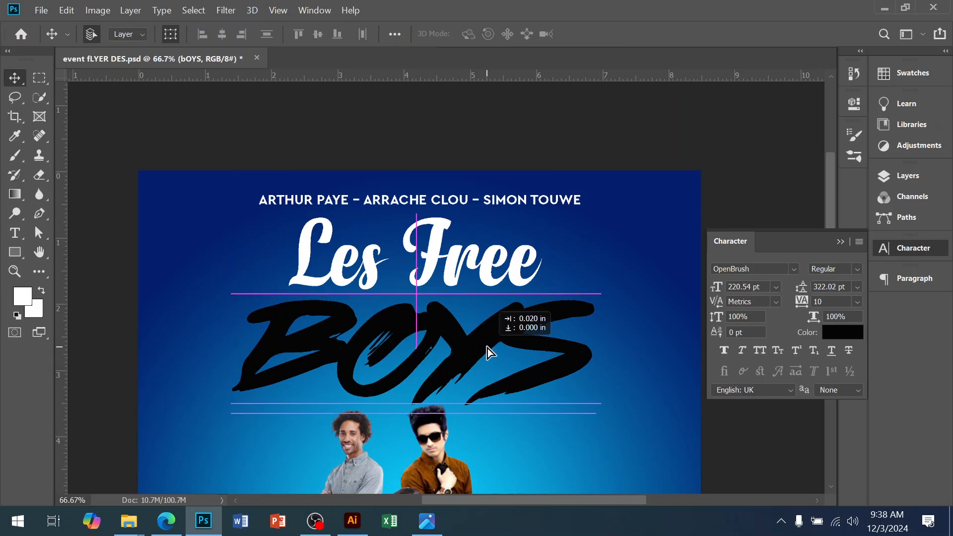
# Step: Set the BOYS text's colour to white and move it up just below the Les Free title
pyautogui.click(841, 337)
pyautogui.moveTo(579, 127); pyautogui.dragTo(552, 93)
pyautogui.click(895, 100)
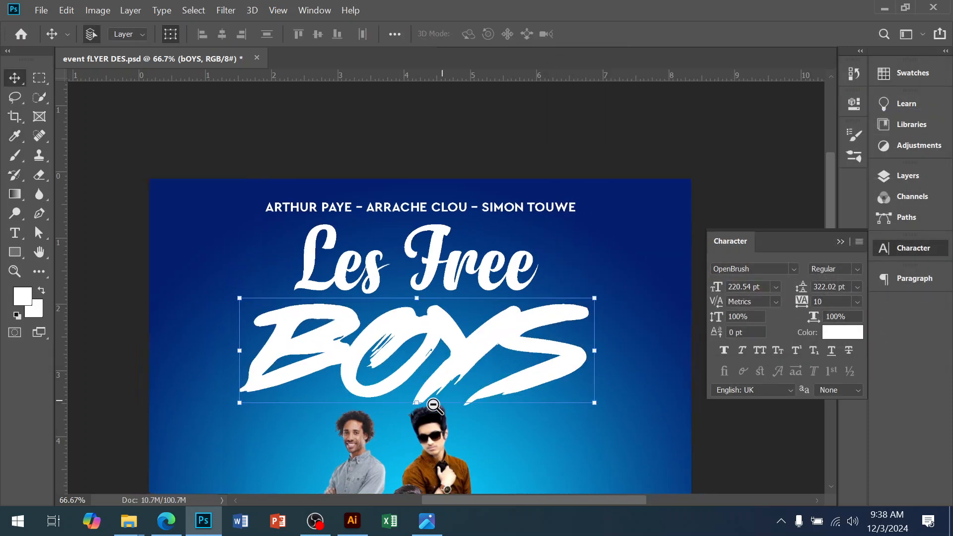
pyautogui.hotkey('ctrl', '-')
pyautogui.moveTo(414, 435); pyautogui.dragTo(416, 295)
# Step: Select the three men's photos and scale them up so they reach behind the BOYS text
pyautogui.click(418, 373)
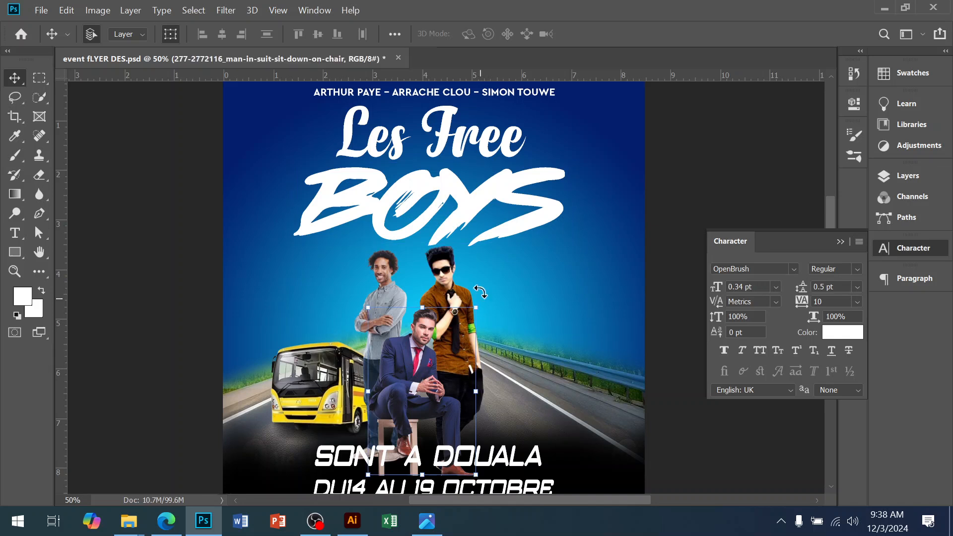
pyautogui.keyDown('shift'); pyautogui.click(452, 270); pyautogui.keyUp('shift')
pyautogui.keyDown('shift'); pyautogui.click(375, 269); pyautogui.keyUp('shift')
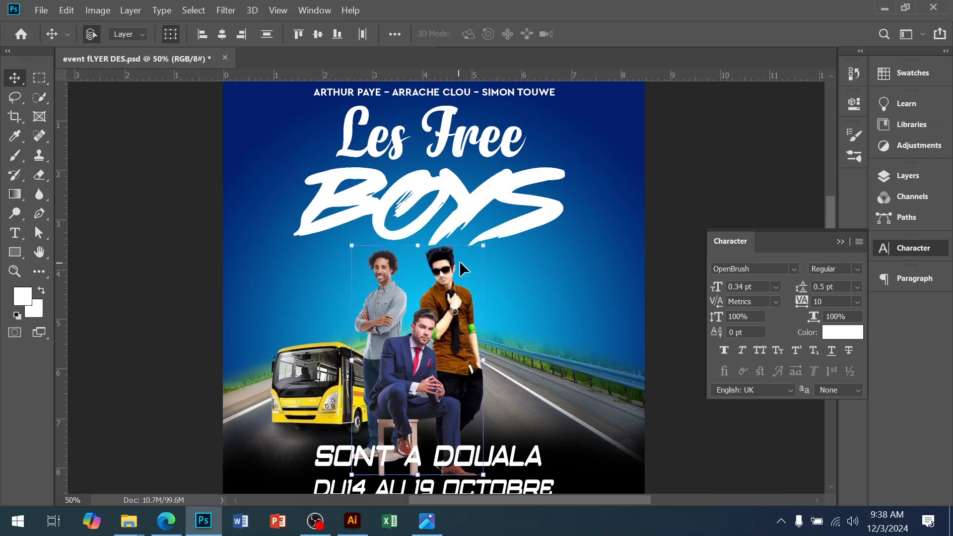
pyautogui.moveTo(482, 247); pyautogui.dragTo(551, 196)
pyautogui.press('Return')
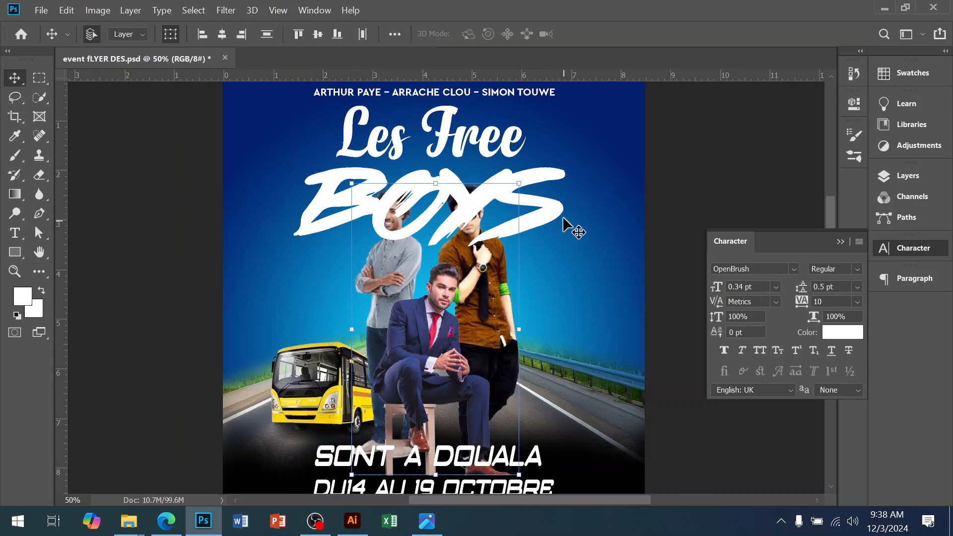
# Step: Move the BOYS text layer below the men's photo layers in the layer stack
pyautogui.click(553, 217)
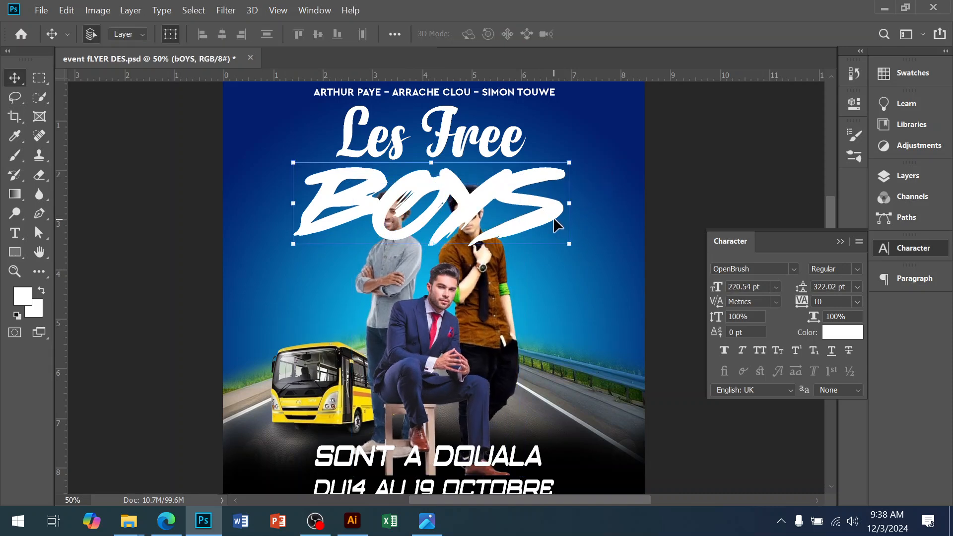
pyautogui.click(907, 175)
pyautogui.scroll(-1, 790, 293)
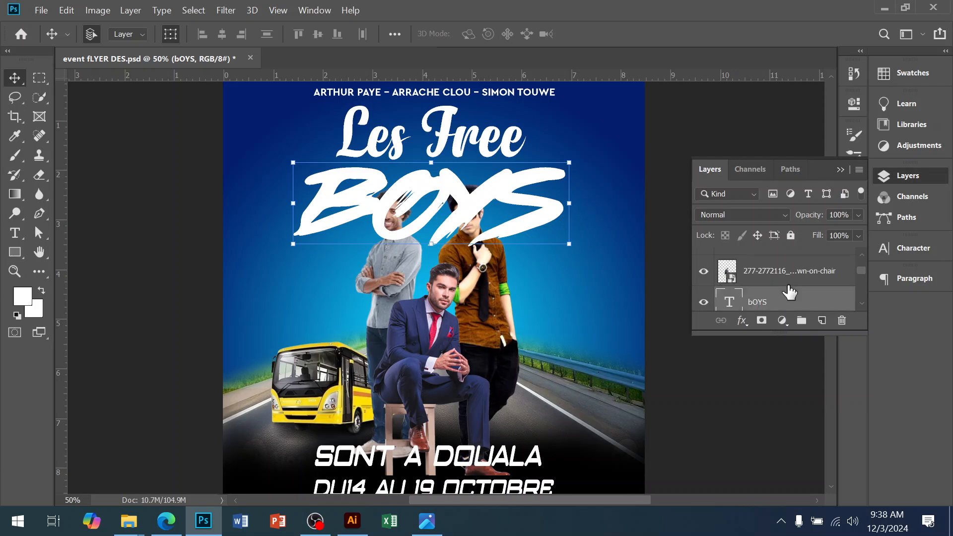
pyautogui.moveTo(769, 303)
pyautogui.mouseDown()
pyautogui.moveTo(770, 265)
pyautogui.moveTo(777, 298)
pyautogui.mouseUp()
pyautogui.scroll(-1, 777, 302)
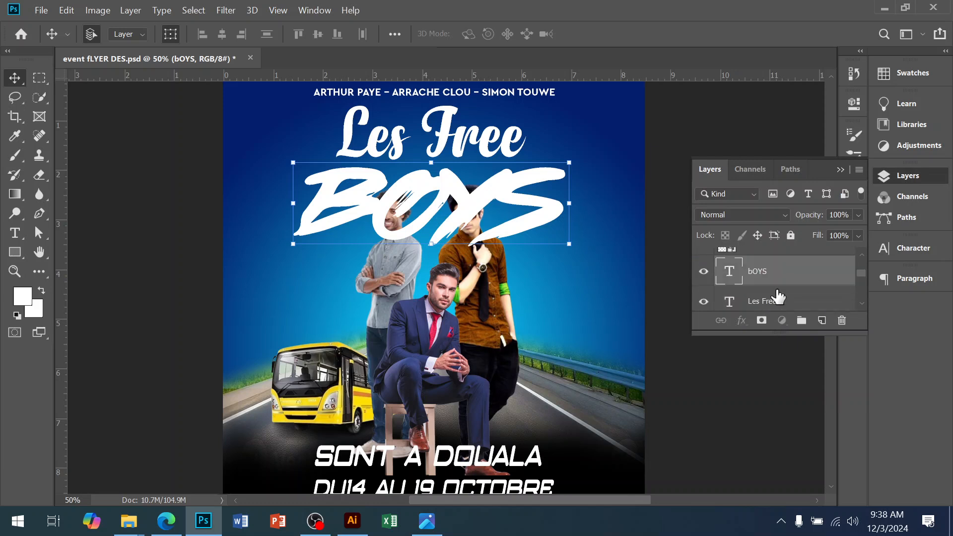
pyautogui.hotkey('ctrl', 'shift', '[')
pyautogui.moveTo(778, 296); pyautogui.dragTo(787, 255)
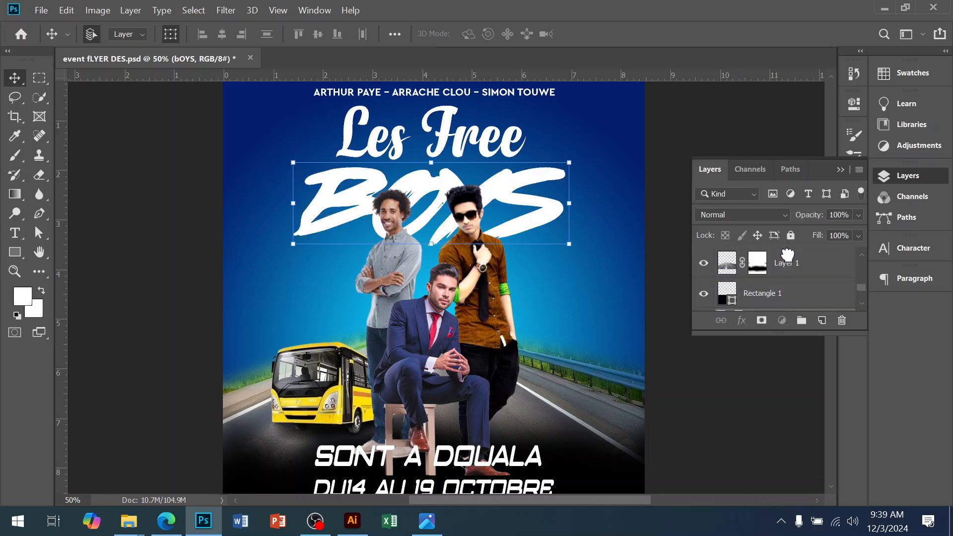
# Step: Rearrange the three men's photos so they overlap each other beneath the BOYS text
pyautogui.moveTo(476, 275); pyautogui.dragTo(438, 372)
pyautogui.click(447, 249)
pyautogui.moveTo(366, 250); pyautogui.dragTo(387, 261)
pyautogui.click(387, 261)
pyautogui.keyDown('ctrl'); pyautogui.click(539, 331); pyautogui.keyUp('ctrl')
pyautogui.moveTo(539, 331); pyautogui.dragTo(552, 311)
pyautogui.moveTo(443, 396); pyautogui.dragTo(461, 310)
pyautogui.keyDown('ctrl'); pyautogui.keyDown('alt'); pyautogui.click(498, 353); pyautogui.keyUp('alt'); pyautogui.keyUp('ctrl')
pyautogui.moveTo(549, 237); pyautogui.dragTo(552, 252)
pyautogui.click(498, 356)
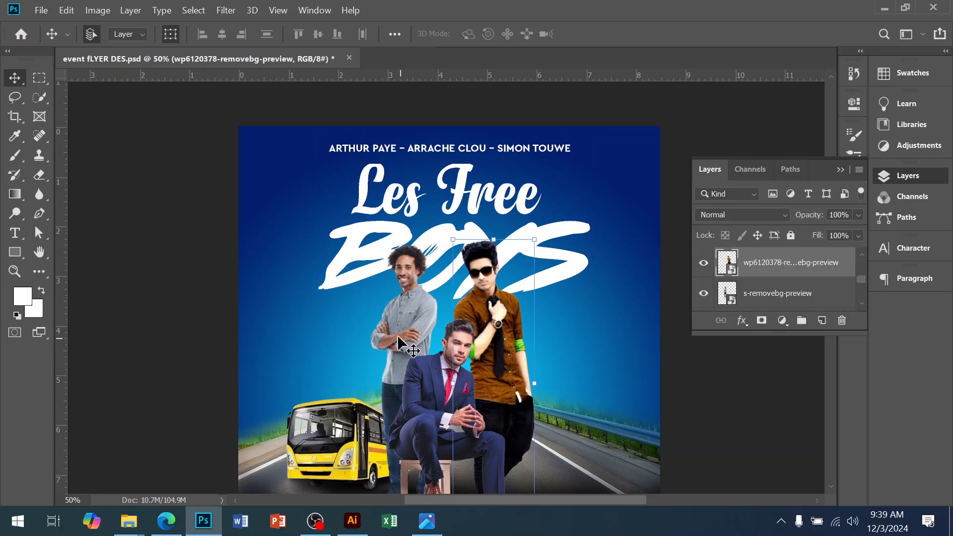
# Step: Scale the men's photos slightly, commit the transform, and nudge them a little higher on the flyer
pyautogui.keyDown('shift'); pyautogui.click(379, 332); pyautogui.keyUp('shift')
pyautogui.moveTo(453, 245)
pyautogui.mouseDown()
pyautogui.moveTo(452, 271)
pyautogui.moveTo(450, 258)
pyautogui.mouseUp()
pyautogui.press('Return')
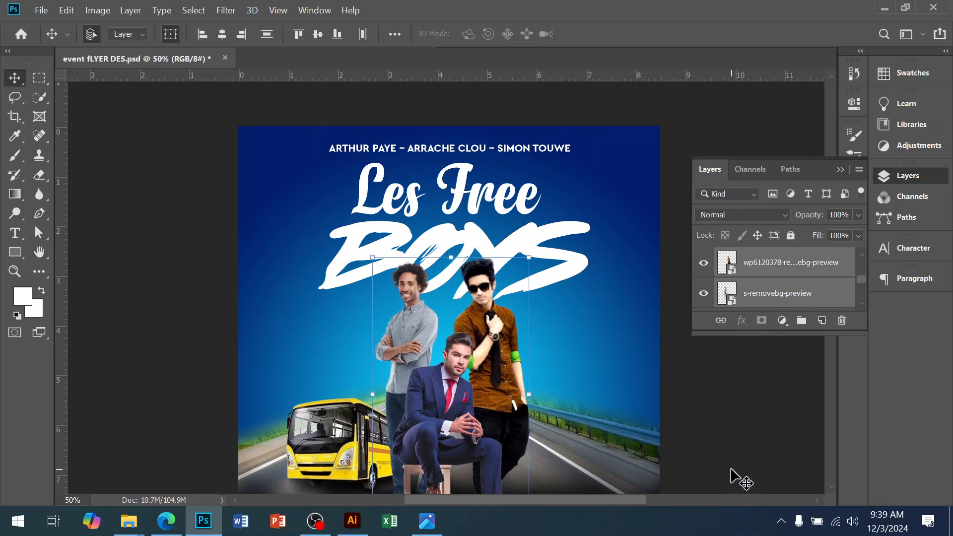
pyautogui.click(728, 468)
pyautogui.moveTo(517, 408); pyautogui.dragTo(525, 389)
# Step: Shift the Les Free title slightly right and realign it with the name line and BOYS text
pyautogui.click(484, 175)
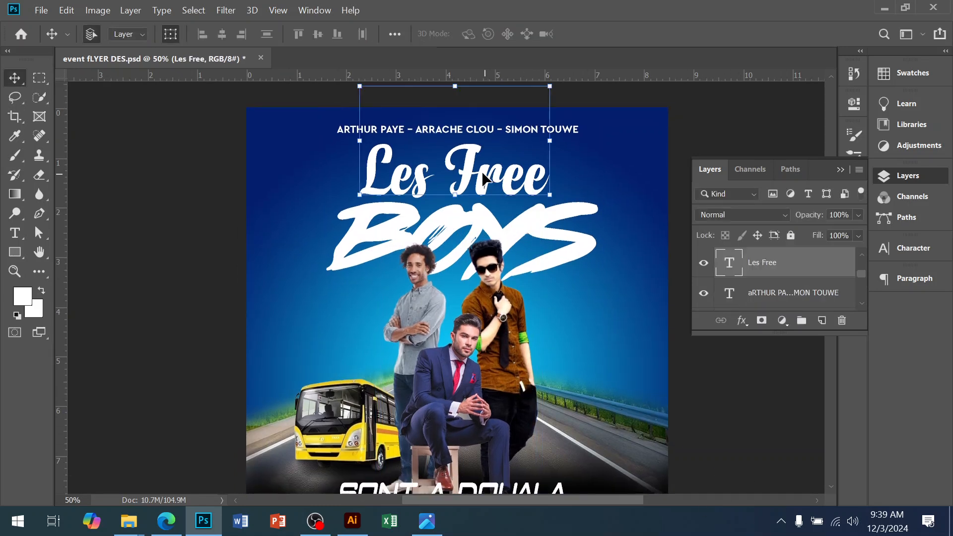
pyautogui.moveTo(480, 174); pyautogui.dragTo(510, 184)
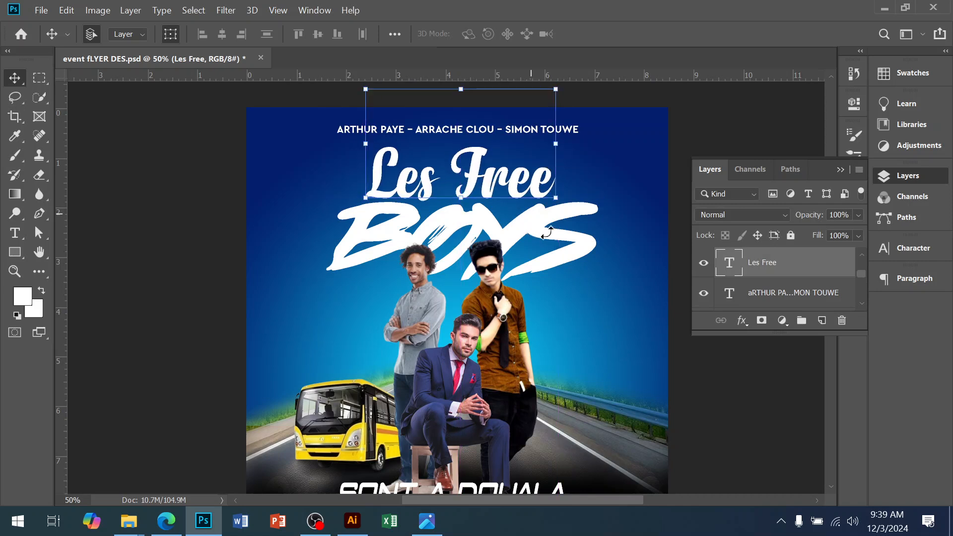
pyautogui.click(544, 223)
pyautogui.click(530, 131)
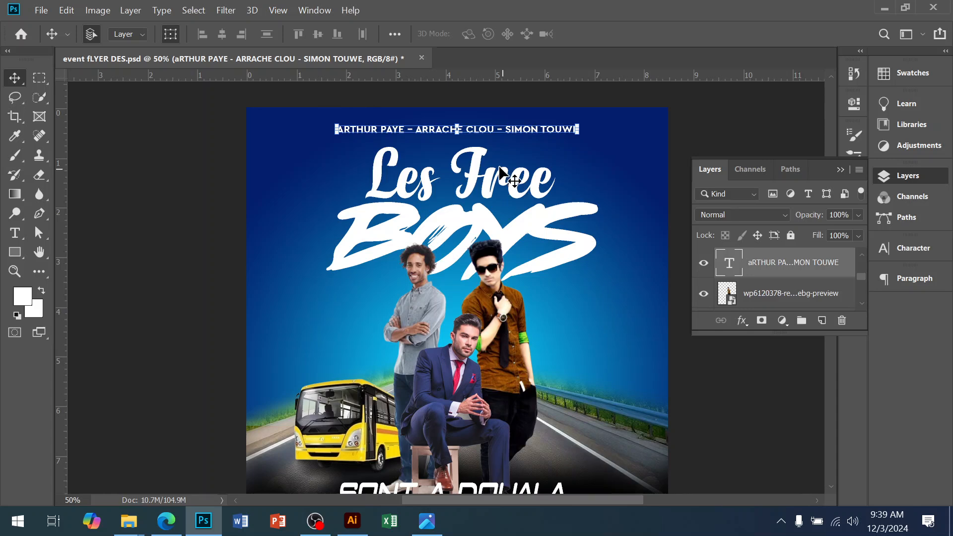
pyautogui.click(482, 178)
pyautogui.click(344, 227)
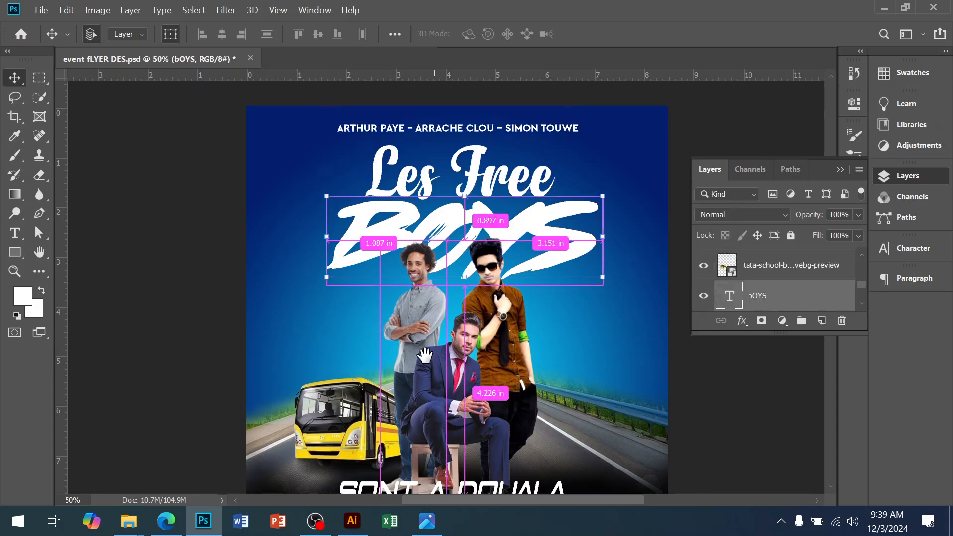
# Step: Nudge the school bus image slightly up and to the left
pyautogui.hotkey('ctrl', '-')
pyautogui.moveTo(376, 294); pyautogui.dragTo(368, 287)
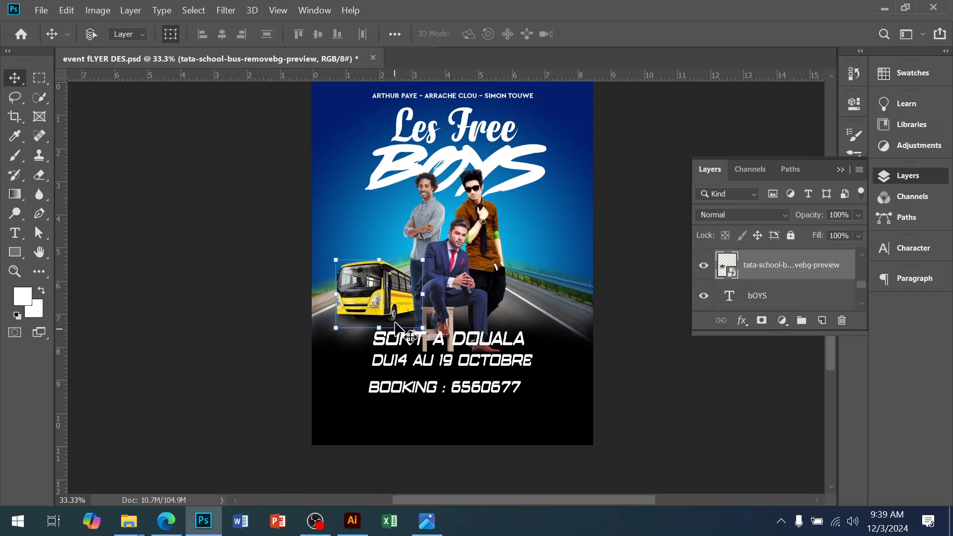
# Step: Save the flyer document
pyautogui.keyDown('ctrl'); pyautogui.click(406, 249); pyautogui.keyUp('ctrl')
pyautogui.moveTo(453, 317); pyautogui.dragTo(411, 408)
pyautogui.moveTo(417, 298); pyautogui.dragTo(411, 332)
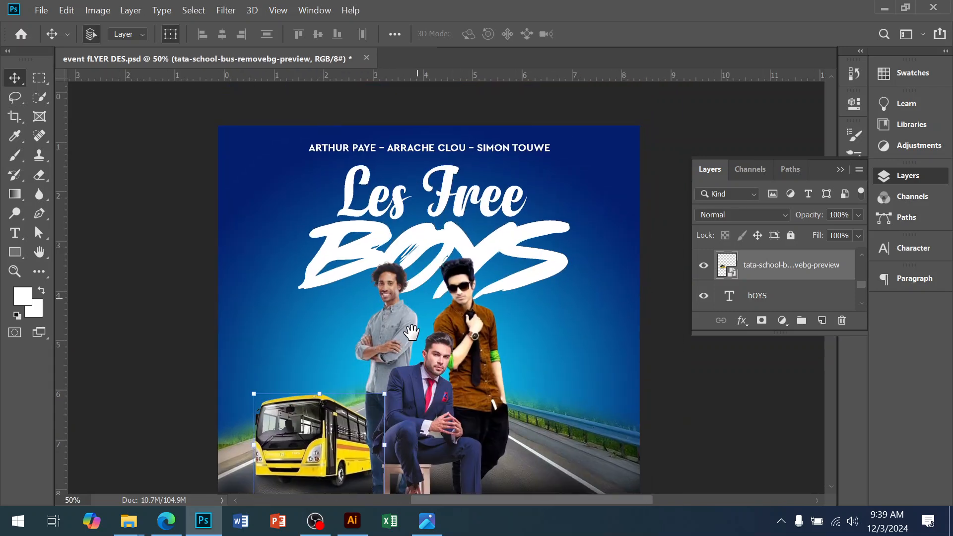
pyautogui.keyDown('ctrl'); pyautogui.click(425, 222); pyautogui.keyUp('ctrl')
pyautogui.click(439, 149)
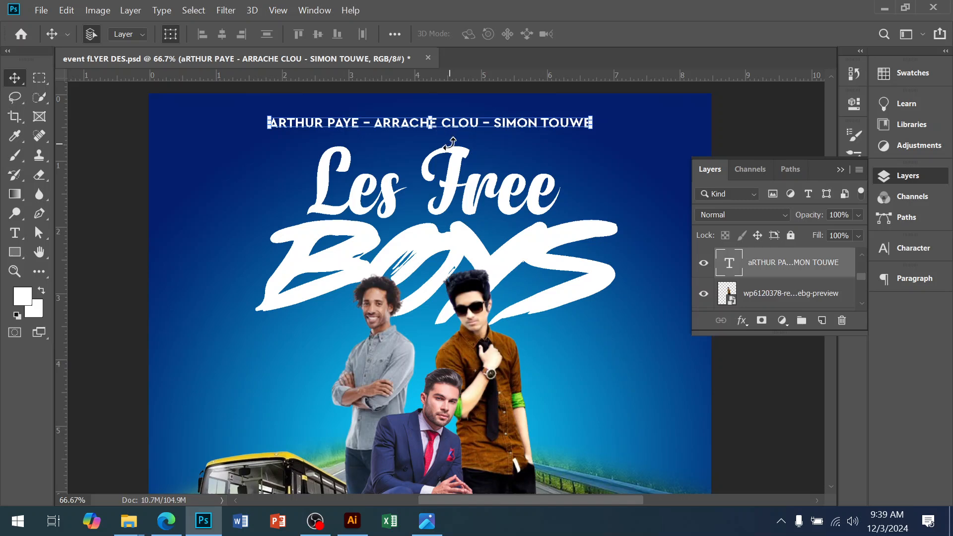
pyautogui.keyDown('ctrl'); pyautogui.keyDown('alt'); pyautogui.click(473, 272); pyautogui.keyUp('alt'); pyautogui.keyUp('ctrl')
pyautogui.moveTo(466, 366); pyautogui.dragTo(433, 243)
pyautogui.keyDown('ctrl'); pyautogui.keyDown('alt'); pyautogui.click(448, 269); pyautogui.keyUp('alt'); pyautogui.keyUp('ctrl')
pyautogui.hotkey('ctrl', 's')
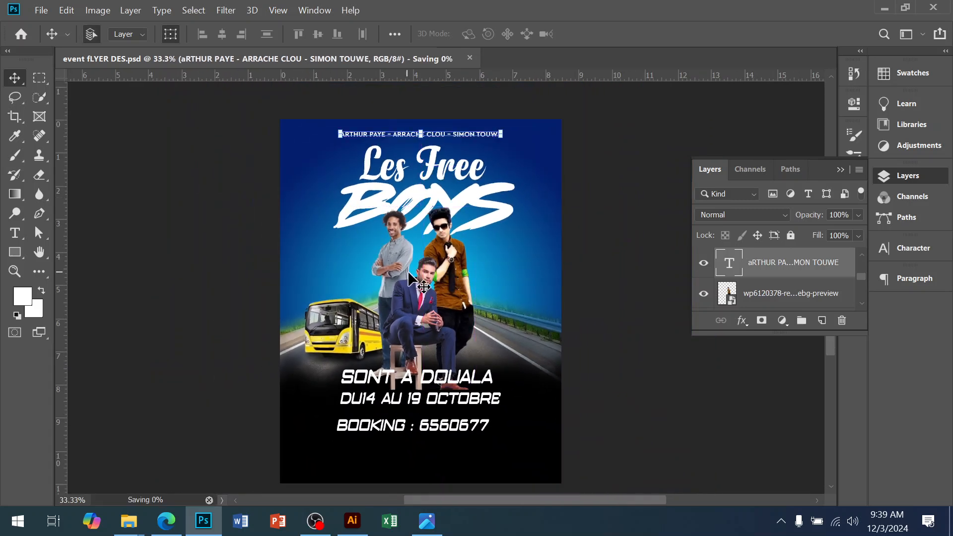
# Step: Switch to Illustrator and copy the Novecento WideBold font name from the font package file
pyautogui.keyDown('ctrl'); pyautogui.click(396, 363); pyautogui.keyUp('ctrl')
pyautogui.moveTo(403, 387); pyautogui.dragTo(379, 302)
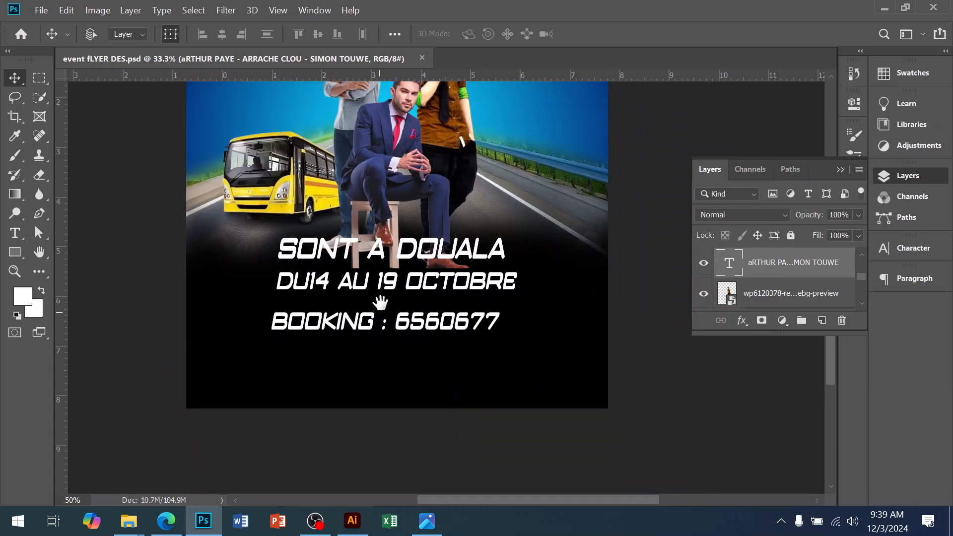
pyautogui.moveTo(391, 143); pyautogui.dragTo(432, 254)
pyautogui.click(449, 279)
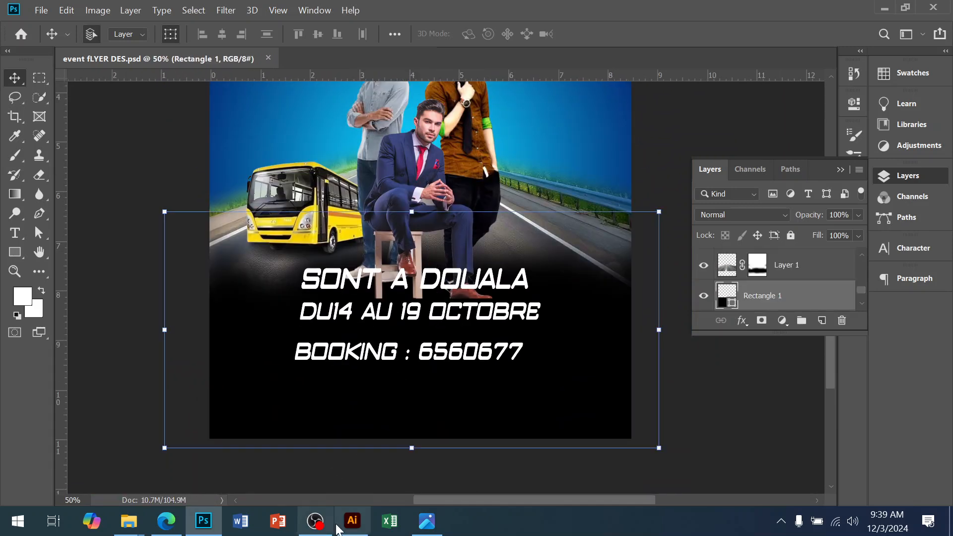
pyautogui.click(352, 527)
pyautogui.press('BackSpace')
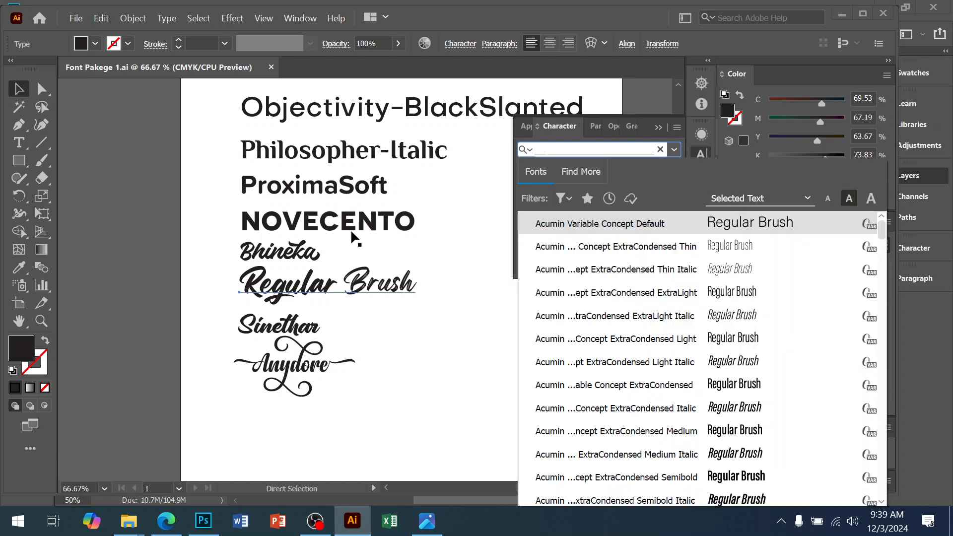
pyautogui.press('Escape')
pyautogui.click(308, 223)
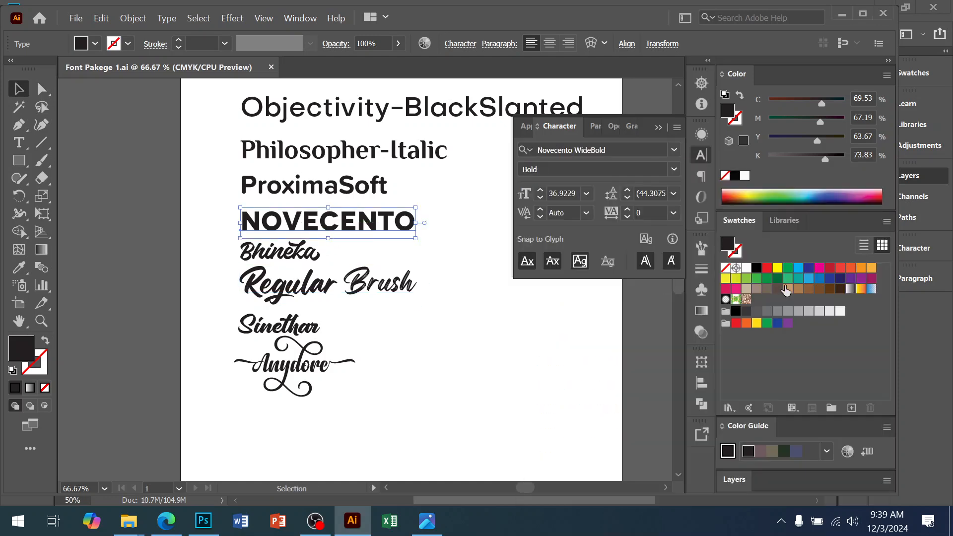
pyautogui.click(591, 147)
pyautogui.hotkey('ctrl', 'c')
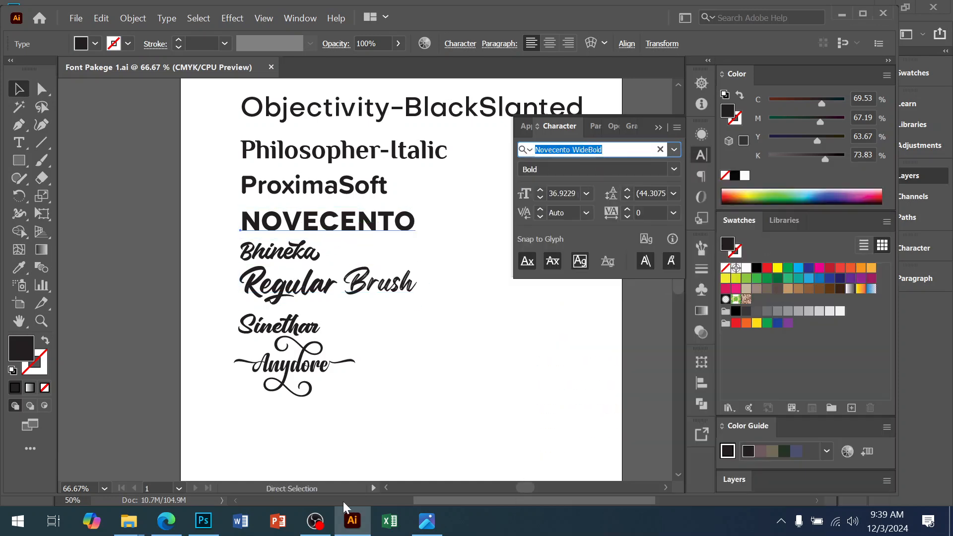
# Step: Switch back and apply the Novecento Wide Bold font to the SONT A DOUALA text
pyautogui.click(204, 521)
pyautogui.click(510, 289)
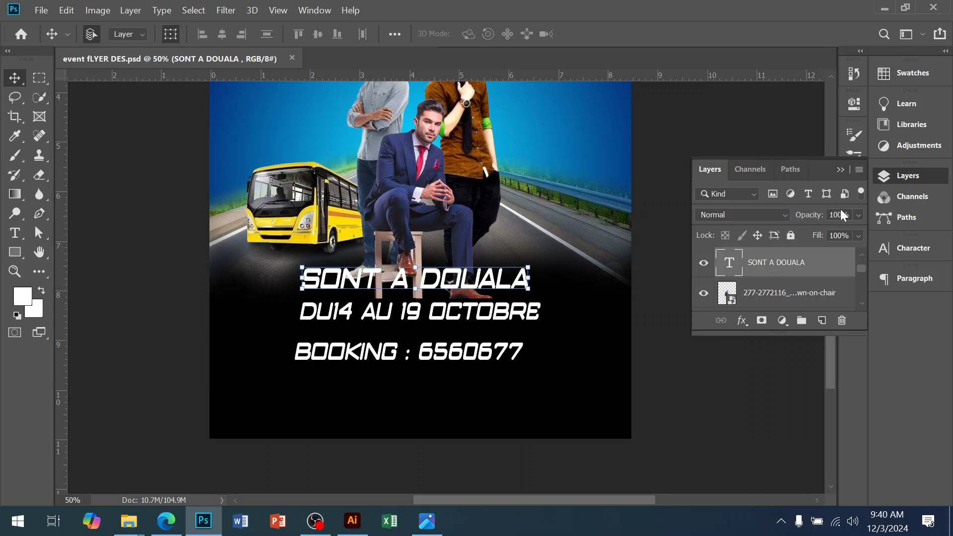
pyautogui.click(912, 249)
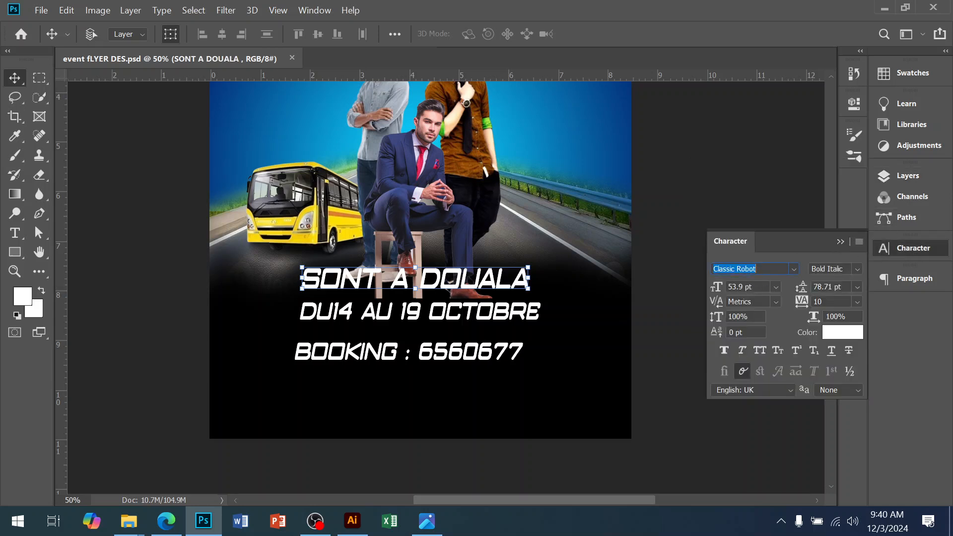
pyautogui.hotkey('ctrl', 'v')
pyautogui.press('BackSpace')
pyautogui.press('BackSpace')
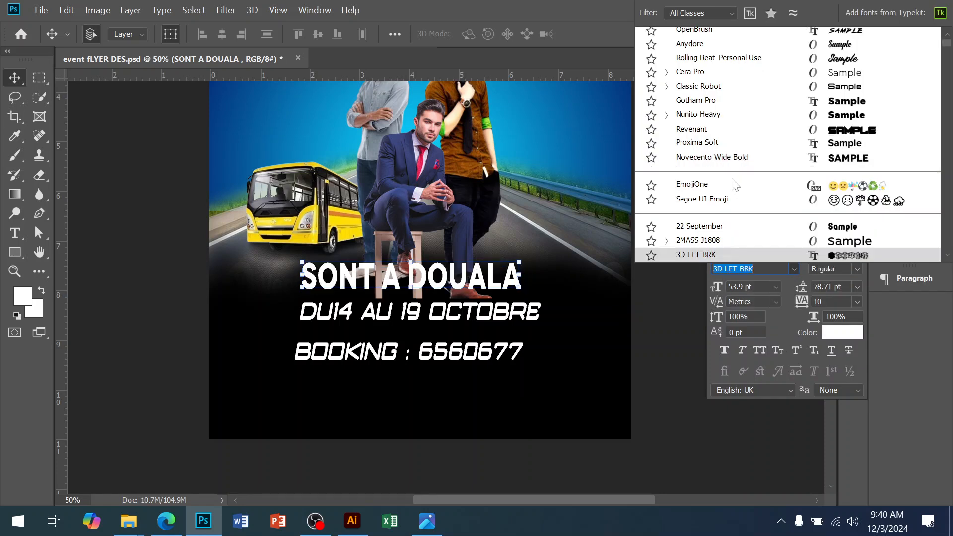
pyautogui.click(726, 158)
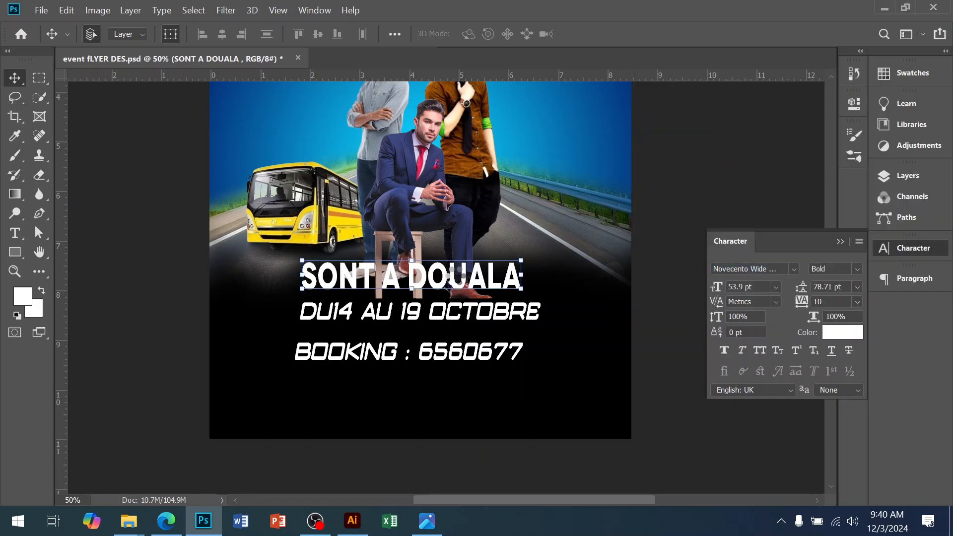
# Step: Shift the SONT A DOUALA text slightly left and stretch it wider
pyautogui.moveTo(443, 283); pyautogui.dragTo(423, 283)
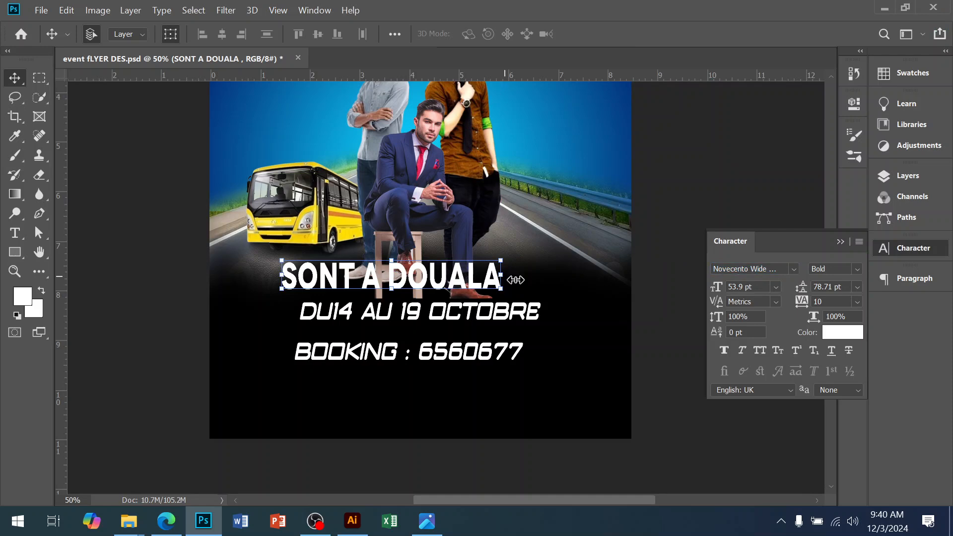
pyautogui.moveTo(546, 283); pyautogui.dragTo(607, 282)
pyautogui.press('Return')
# Step: Select the date line, then copy the Cera Pro font name from the Illustrator font package file
pyautogui.click(457, 315)
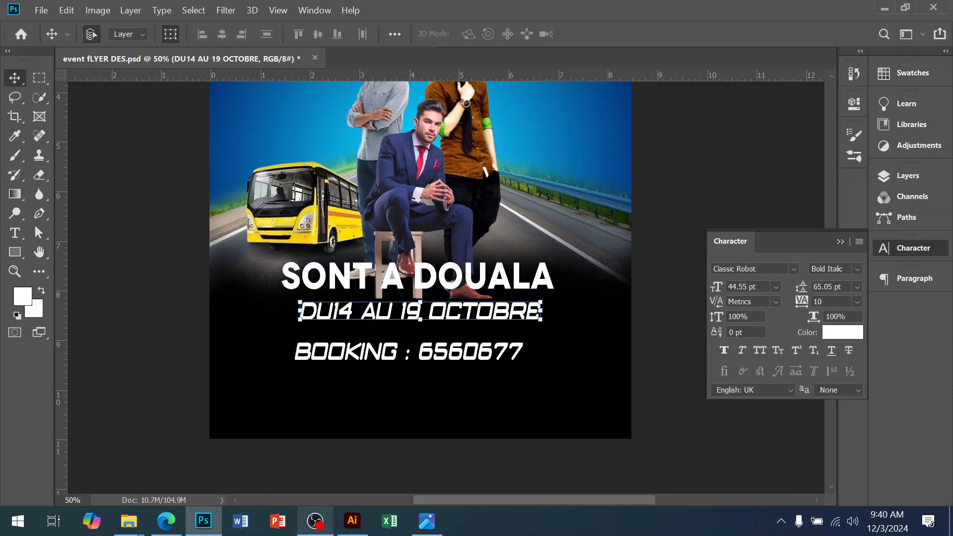
pyautogui.click(352, 520)
pyautogui.scroll(3, 383, 314)
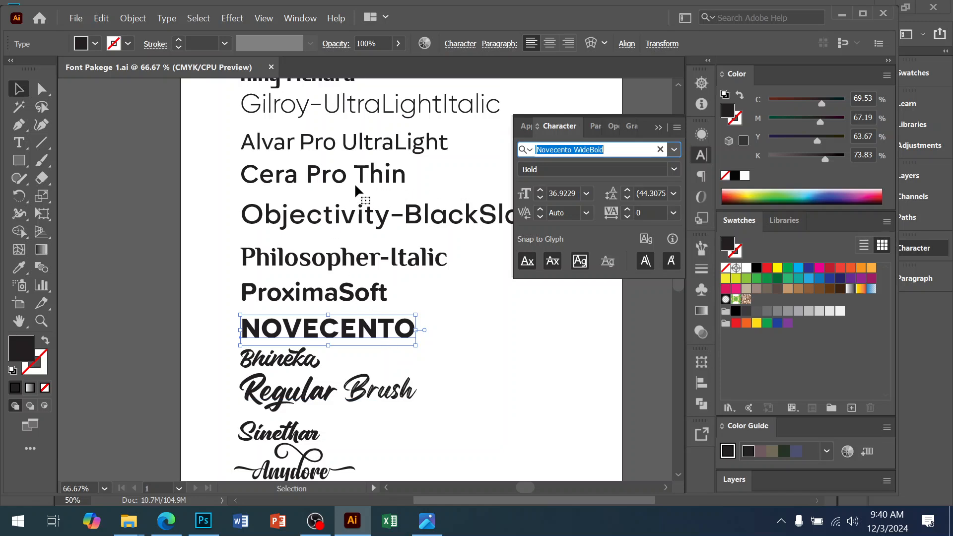
pyautogui.click(393, 177)
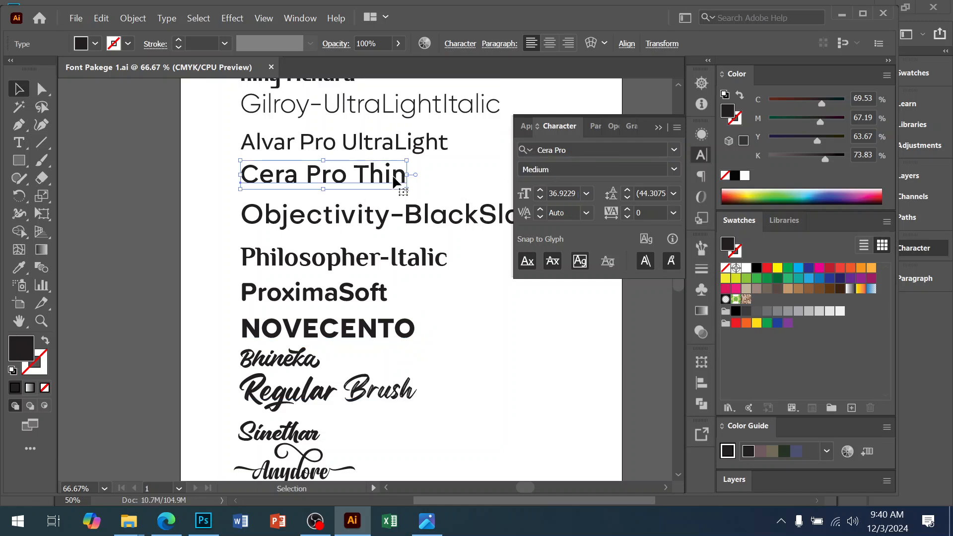
pyautogui.click(571, 149)
# Step: Switch back and apply Cera Pro Bold to the DU14 AU 19 OCTOBRE line
pyautogui.click(203, 521)
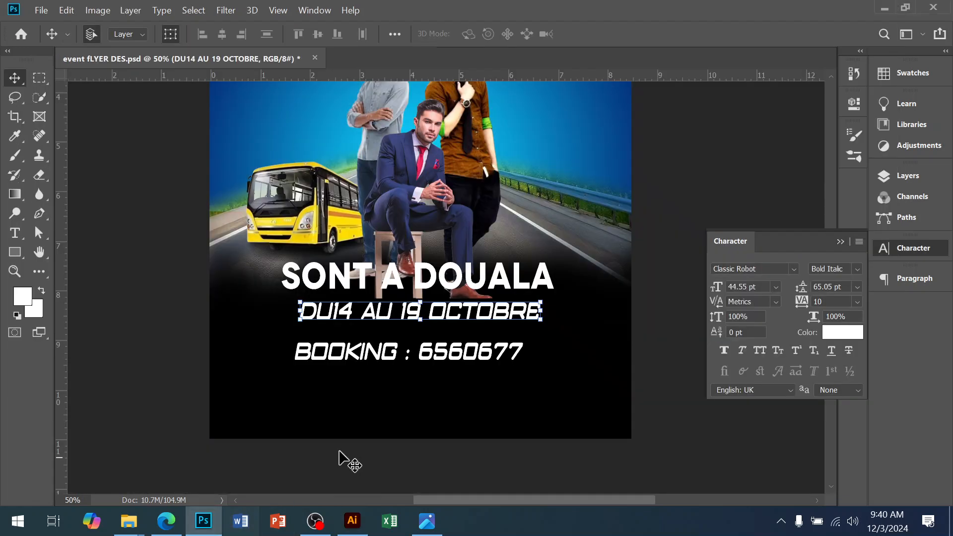
pyautogui.hotkey('ctrl', 'v')
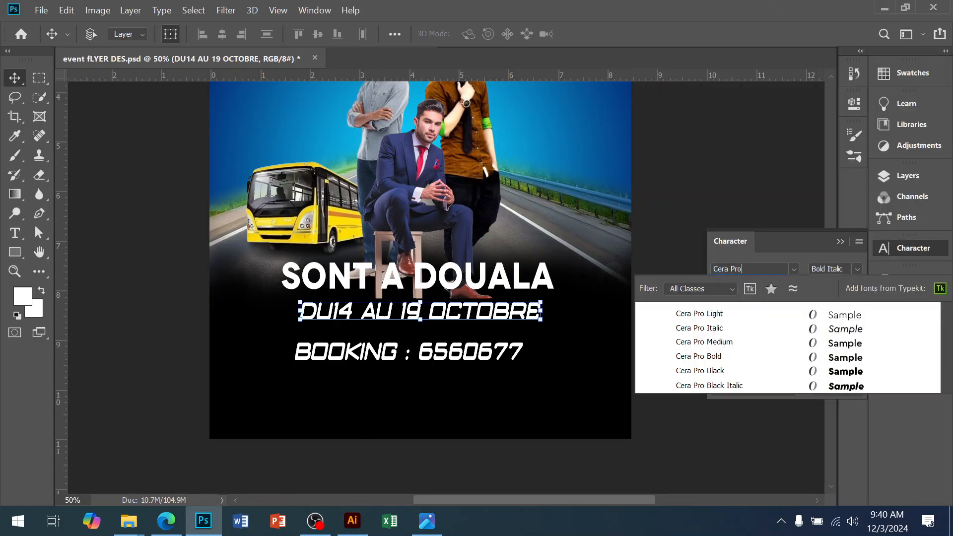
pyautogui.click(701, 357)
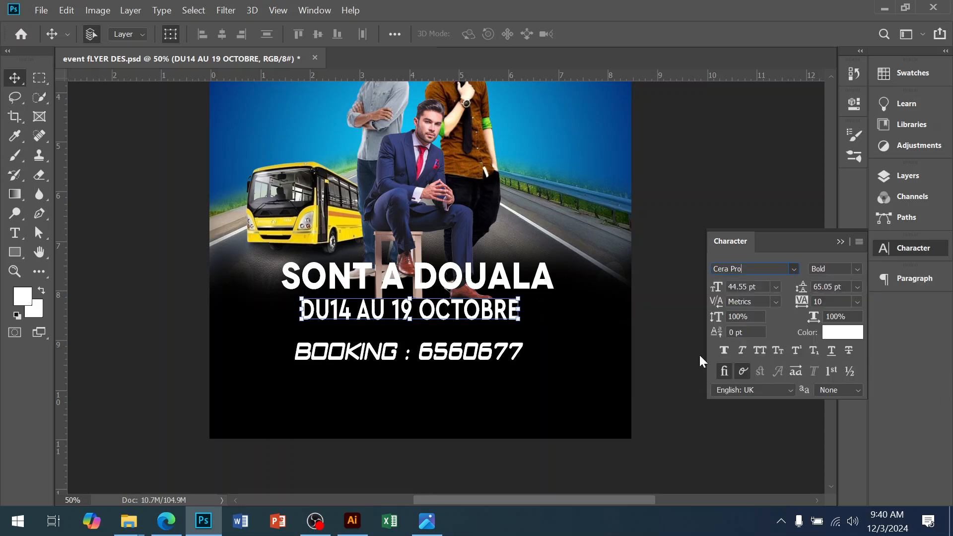
# Step: Apply Cera Pro Bold to the BOOKING : 6560677 line
pyautogui.click(475, 355)
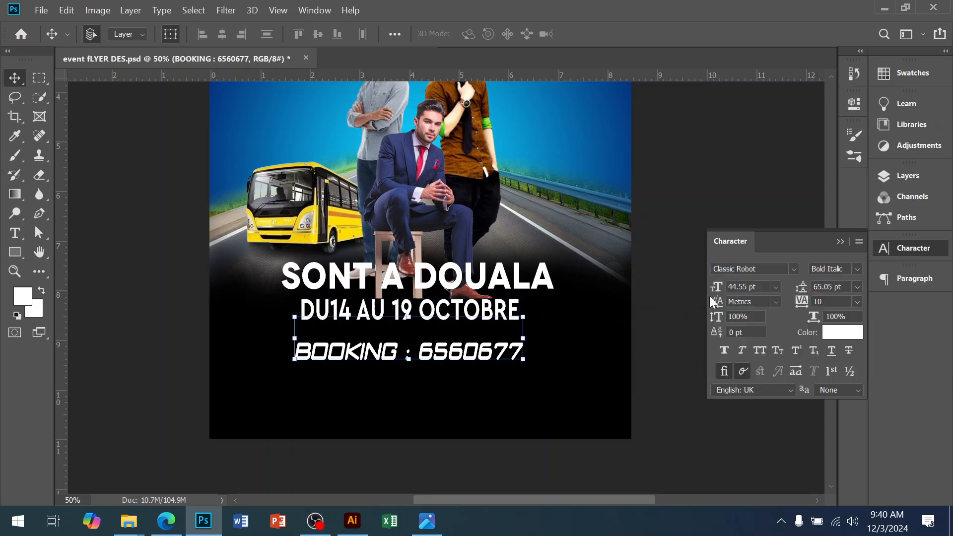
pyautogui.click(755, 269)
pyautogui.write('Cera Pro')
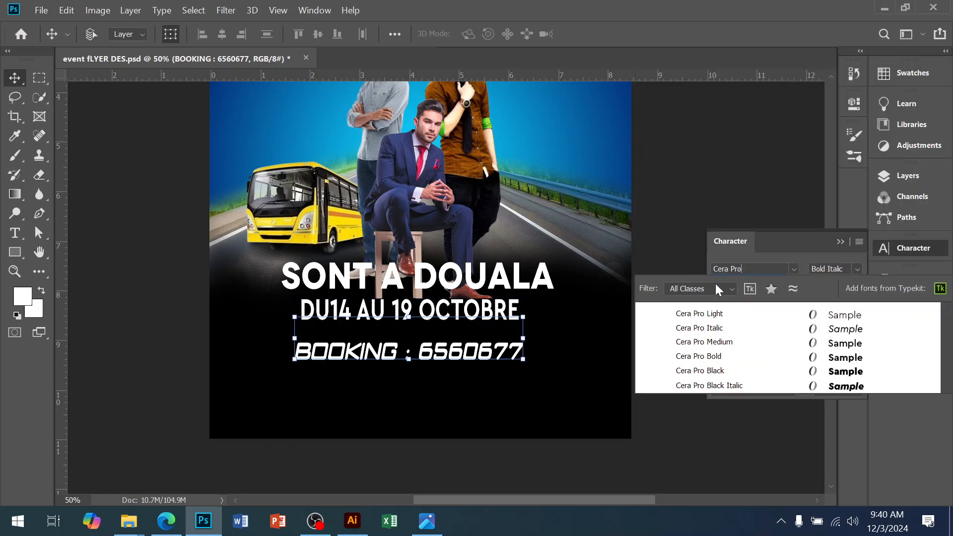
pyautogui.click(696, 357)
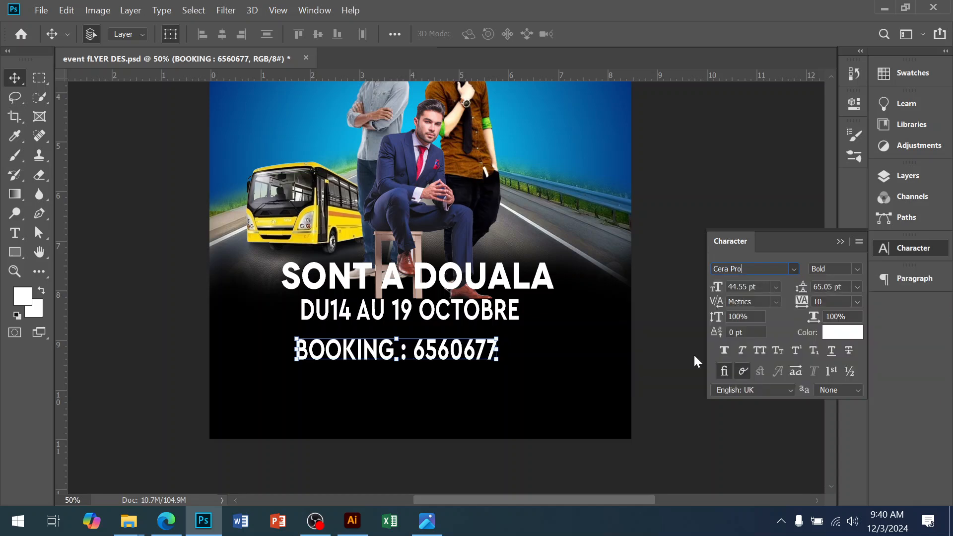
# Step: Enlarge the booking line and reposition it beneath the date line
pyautogui.scroll(5, 422, 330)
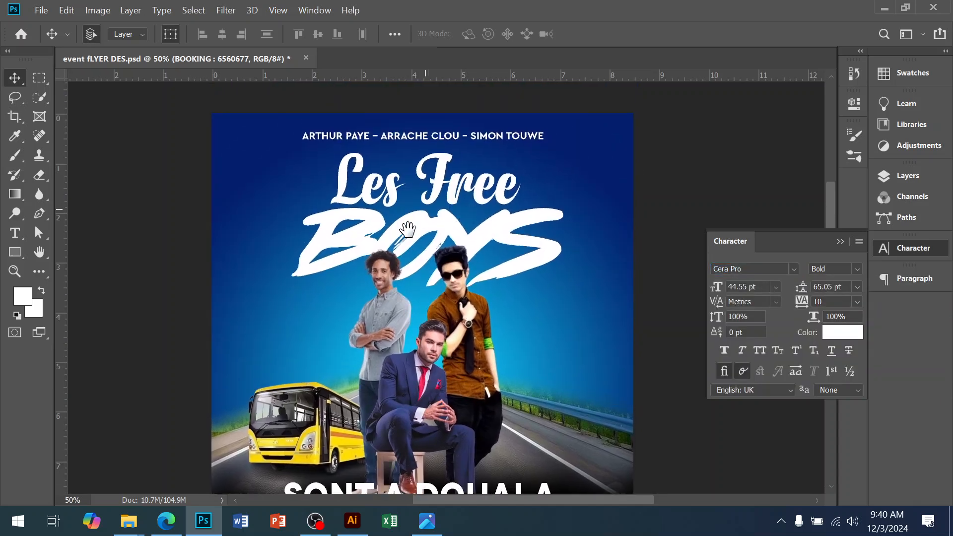
pyautogui.scroll(-5, 410, 367)
pyautogui.moveTo(510, 400); pyautogui.dragTo(479, 401)
pyautogui.press('Return')
pyautogui.moveTo(474, 357); pyautogui.dragTo(464, 377)
# Step: Move the SONT A DOUALA text down and scale it slightly wider
pyautogui.click(480, 323)
pyautogui.moveTo(495, 337); pyautogui.dragTo(478, 346)
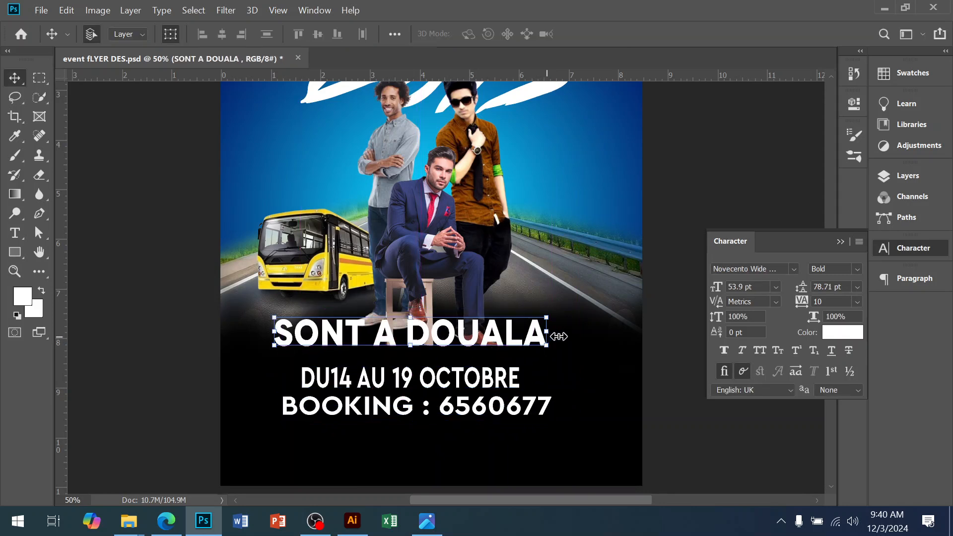
pyautogui.moveTo(557, 336); pyautogui.dragTo(574, 336)
pyautogui.press('Return')
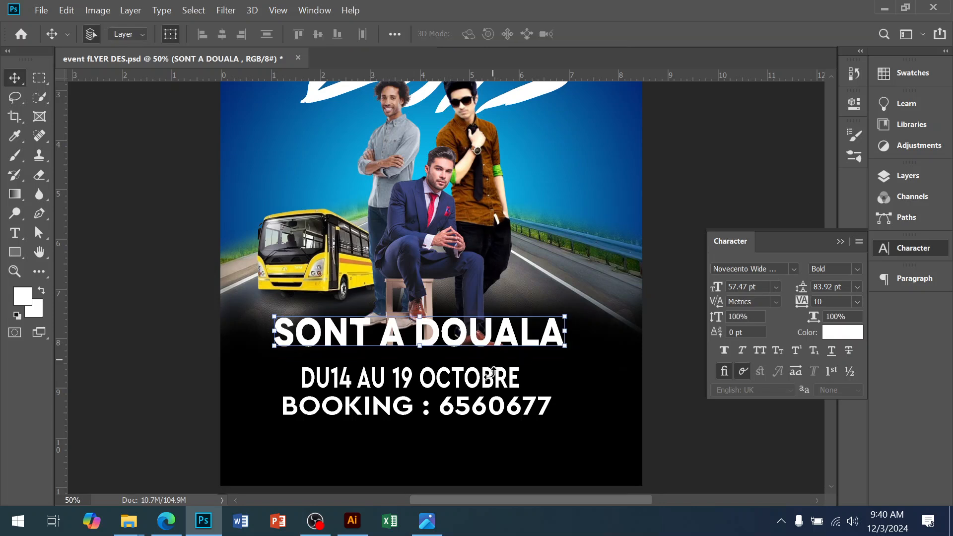
# Step: Nudge the date line up and scale it slightly wider
pyautogui.click(470, 387)
pyautogui.moveTo(470, 388); pyautogui.dragTo(470, 380)
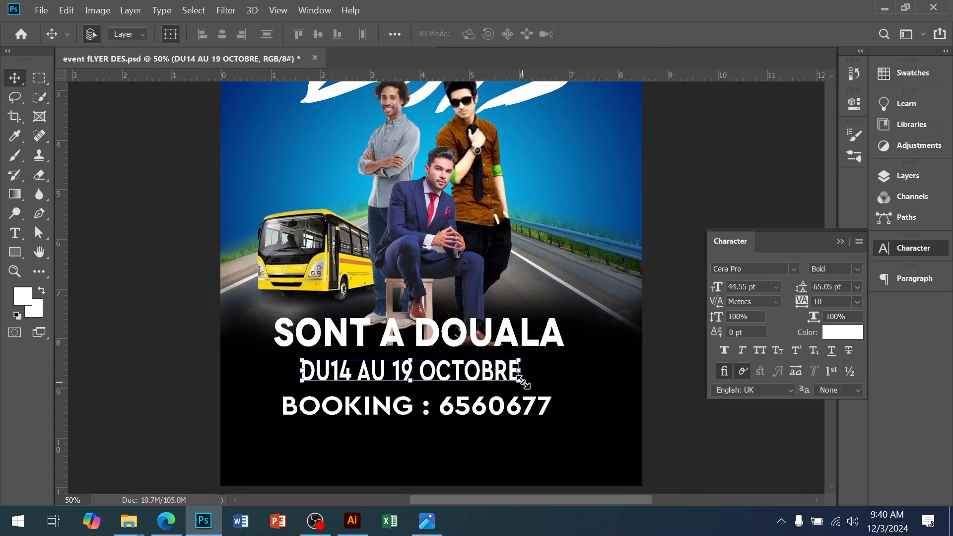
pyautogui.moveTo(528, 373)
pyautogui.mouseDown()
pyautogui.moveTo(584, 375)
pyautogui.moveTo(537, 368)
pyautogui.mouseUp()
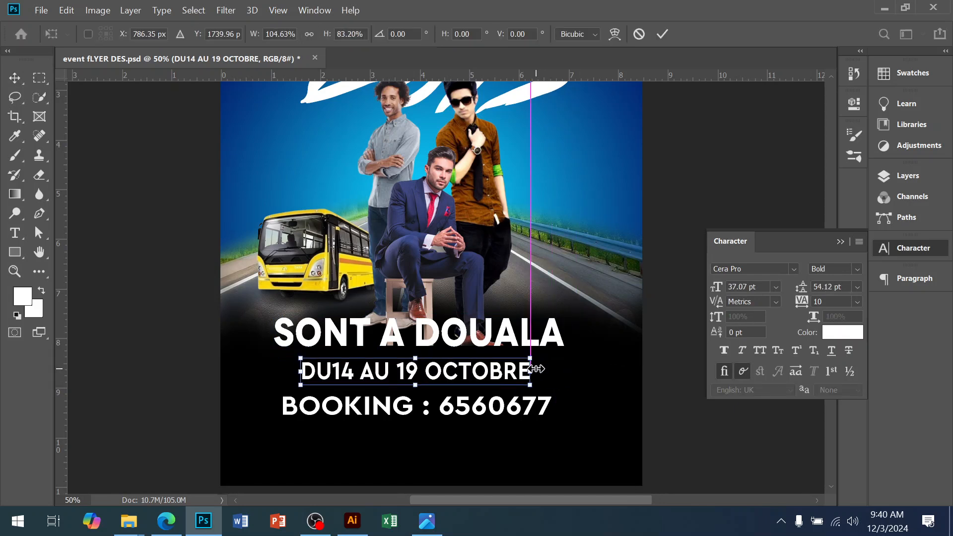
pyautogui.press('Return')
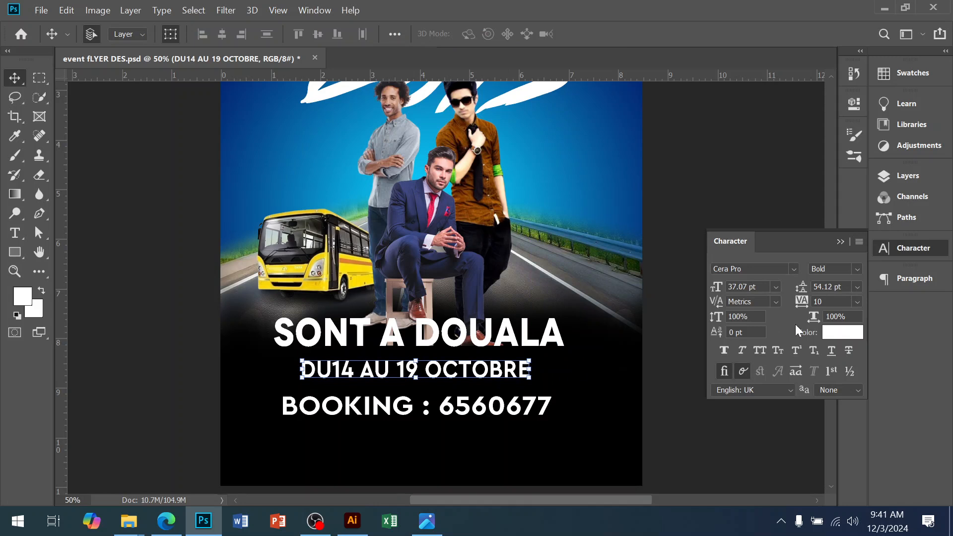
# Step: Add a 10 px black outside Stroke layer style to the SONT A DOUALA text
pyautogui.click(477, 336)
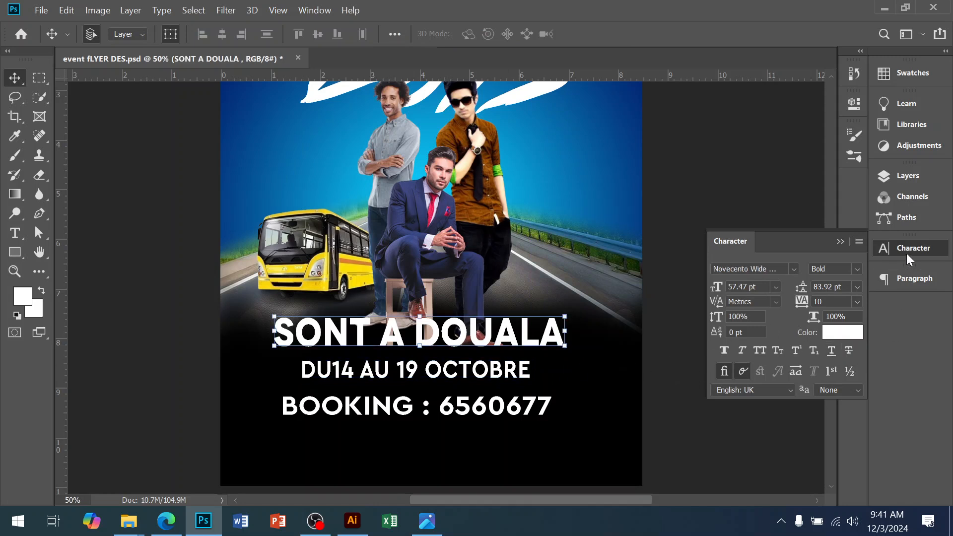
pyautogui.click(908, 175)
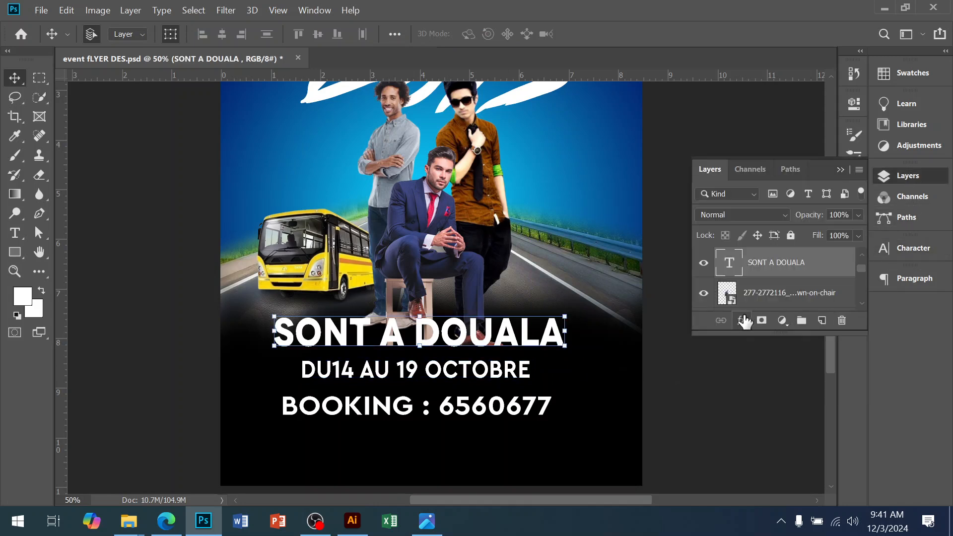
pyautogui.click(743, 323)
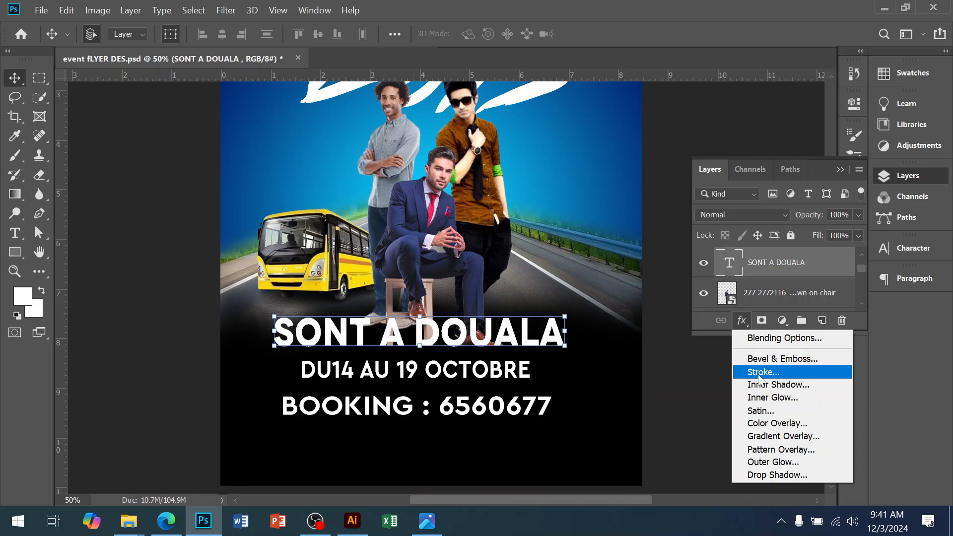
pyautogui.click(759, 374)
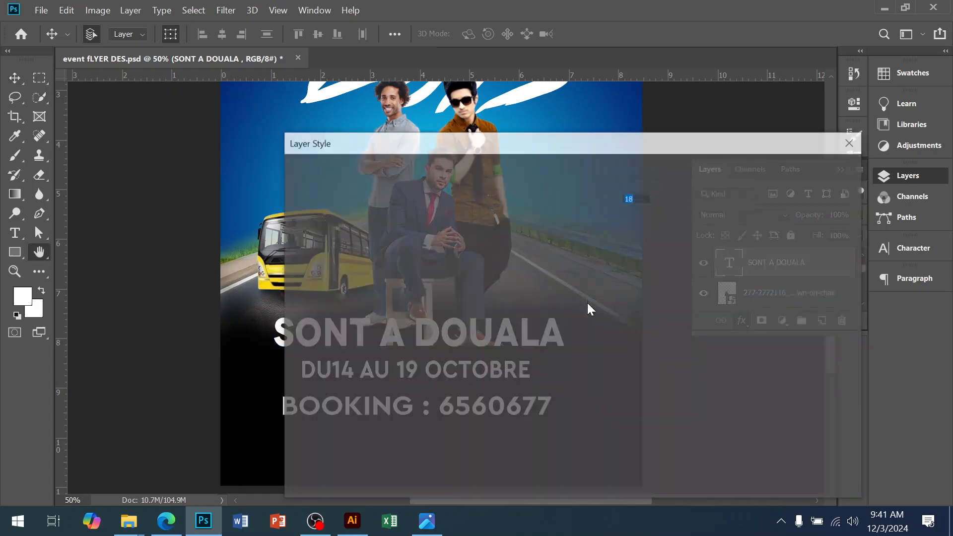
pyautogui.moveTo(424, 145); pyautogui.dragTo(707, 140)
pyautogui.moveTo(844, 197); pyautogui.dragTo(836, 197)
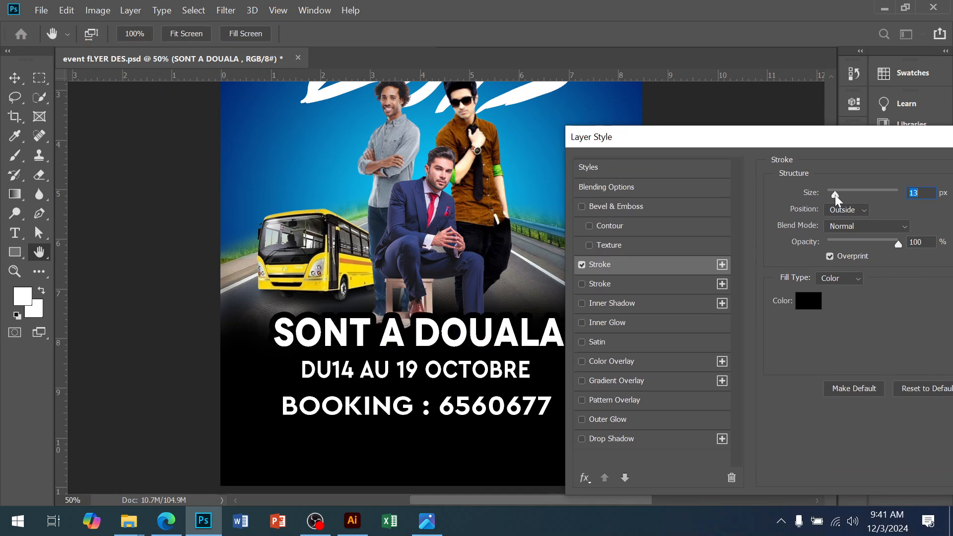
pyautogui.moveTo(821, 143); pyautogui.dragTo(638, 156)
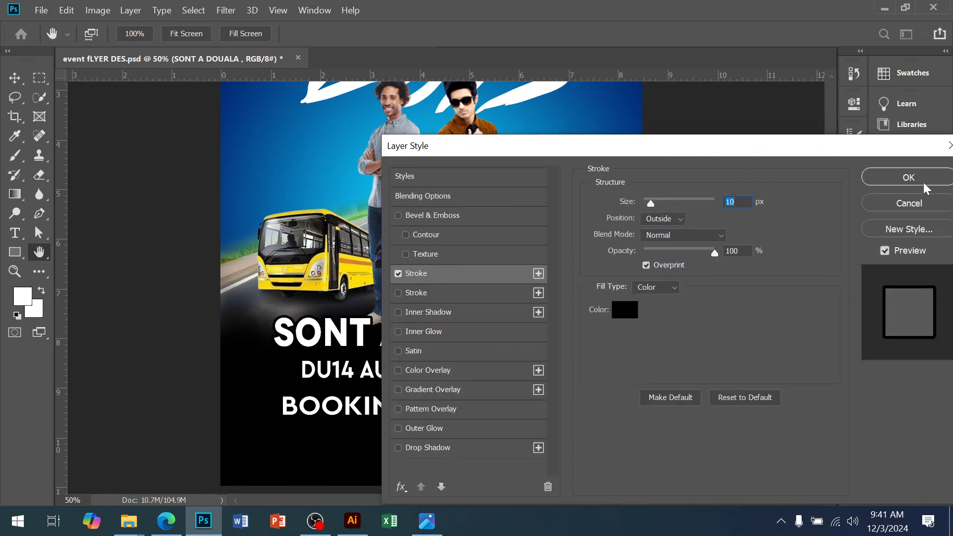
pyautogui.click(908, 179)
# Step: Nudge the date line slightly left and deselect
pyautogui.moveTo(490, 380); pyautogui.dragTo(442, 373)
pyautogui.click(671, 430)
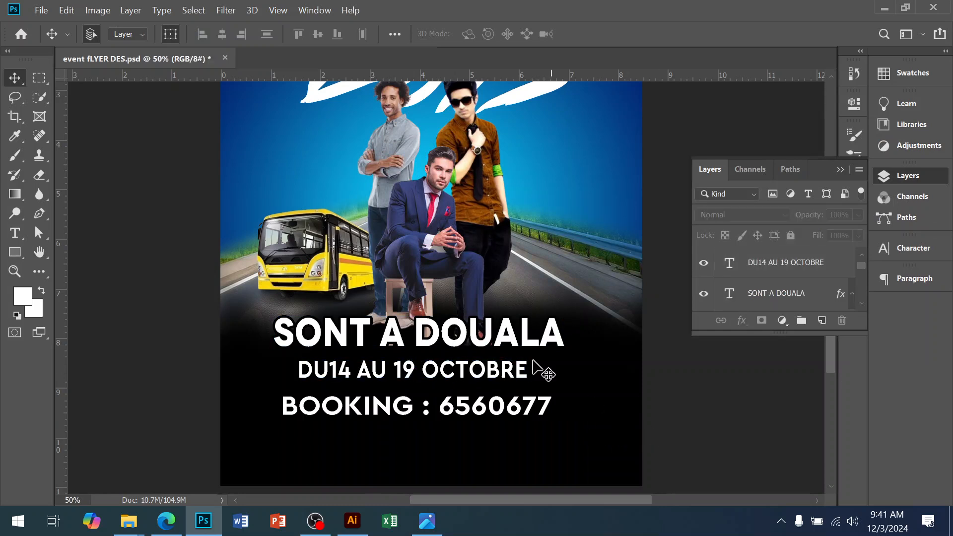
# Step: Nudge the BOYS title slightly to the left
pyautogui.keyDown('ctrl'); pyautogui.keyDown('alt'); pyautogui.click(442, 293); pyautogui.keyUp('alt'); pyautogui.keyUp('ctrl')
pyautogui.moveTo(466, 313); pyautogui.dragTo(462, 351)
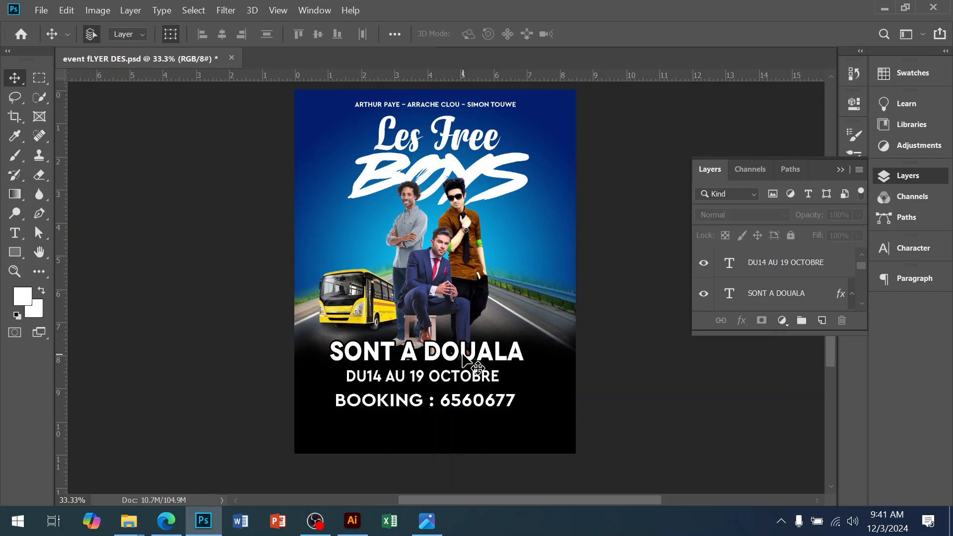
pyautogui.moveTo(427, 233); pyautogui.dragTo(423, 321)
pyautogui.keyDown('ctrl'); pyautogui.click(440, 226); pyautogui.keyUp('ctrl')
pyautogui.keyDown('ctrl'); pyautogui.click(440, 226); pyautogui.keyUp('ctrl')
pyautogui.moveTo(456, 229); pyautogui.dragTo(448, 215)
pyautogui.click(326, 290)
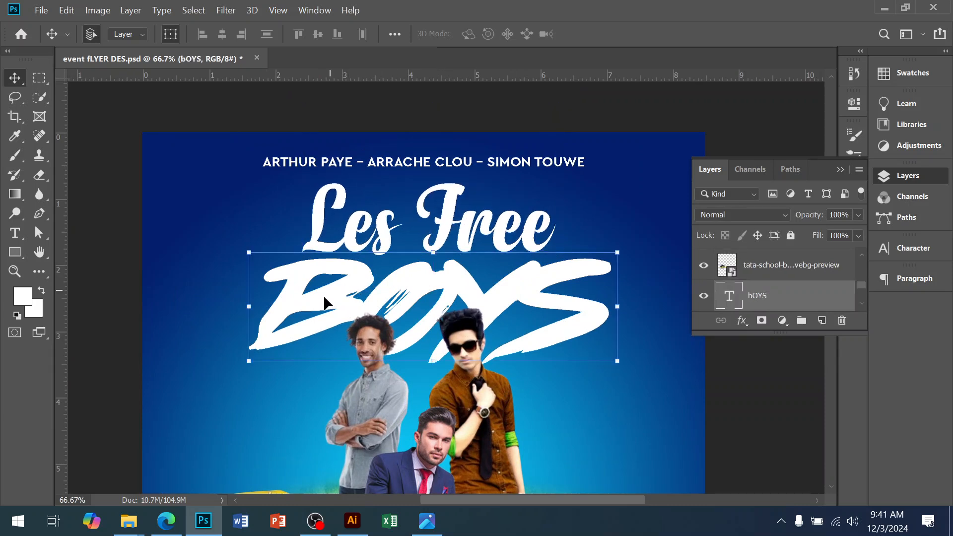
pyautogui.moveTo(294, 298); pyautogui.dragTo(286, 297)
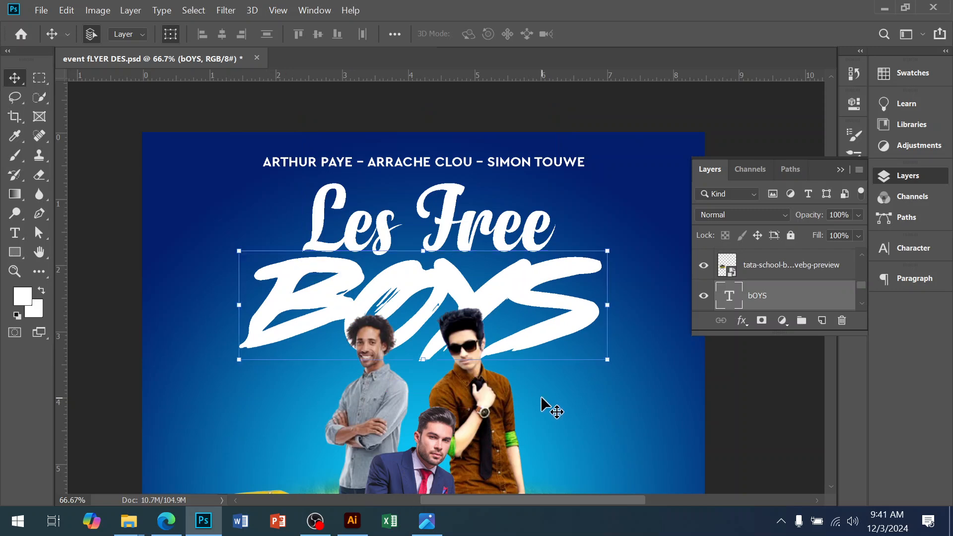
# Step: Compare the current layout with the reference flyer image
pyautogui.scroll(-1, 551, 410)
pyautogui.moveTo(544, 410); pyautogui.dragTo(547, 277)
pyautogui.click(298, 306)
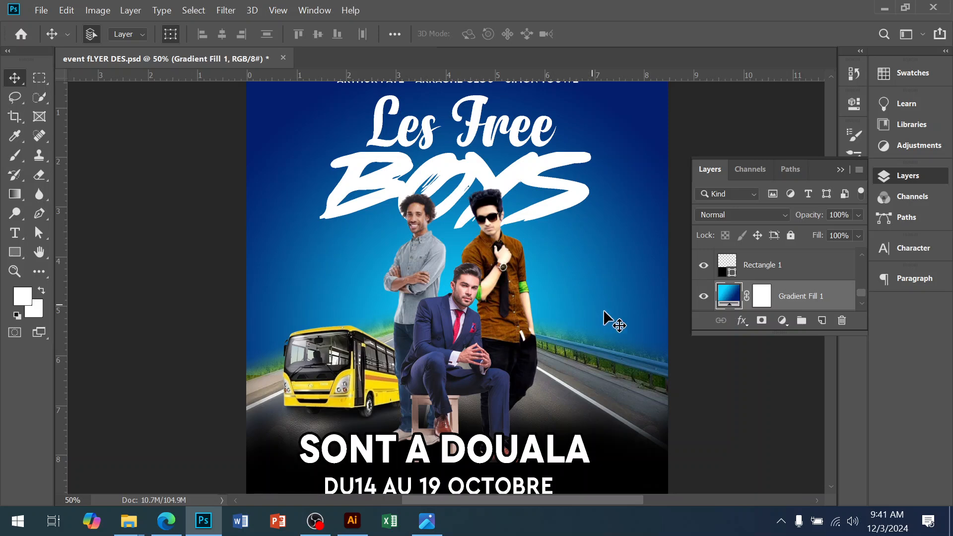
pyautogui.moveTo(491, 387); pyautogui.dragTo(495, 277)
pyautogui.click(503, 337)
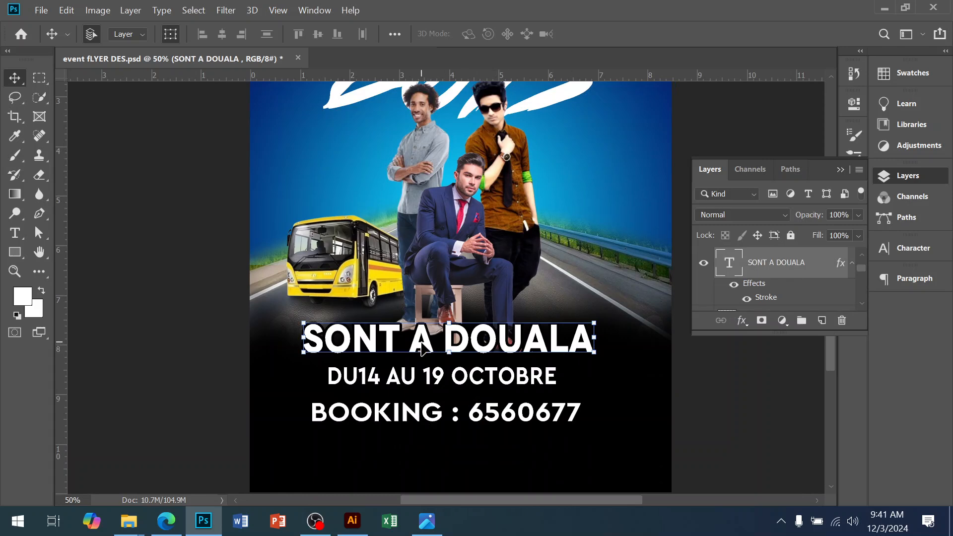
pyautogui.keyDown('ctrl'); pyautogui.click(463, 339); pyautogui.keyUp('ctrl')
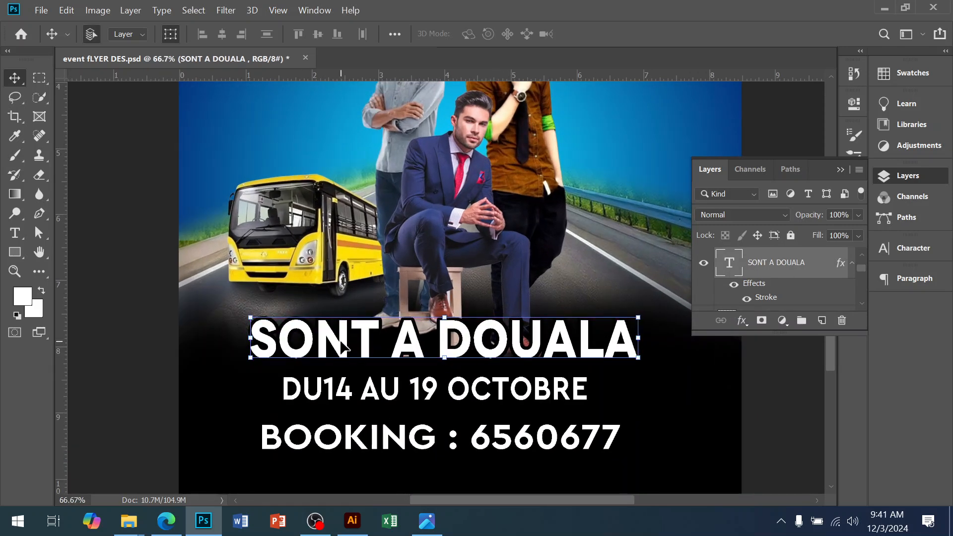
pyautogui.click(650, 285)
pyautogui.click(609, 349)
pyautogui.keyDown('alt'); pyautogui.click(494, 273); pyautogui.keyUp('alt')
pyautogui.moveTo(491, 279); pyautogui.dragTo(478, 405)
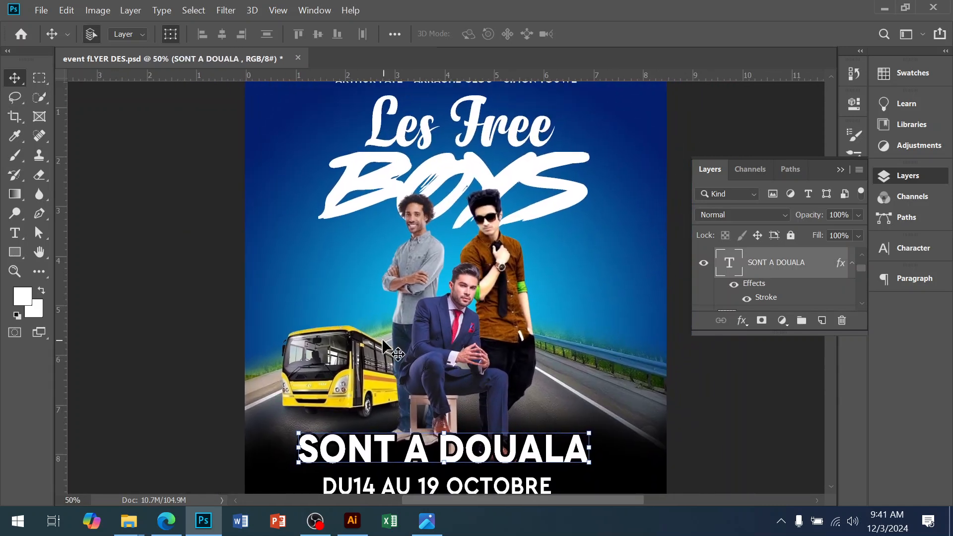
pyautogui.click(385, 368)
pyautogui.scroll(1, 318, 402)
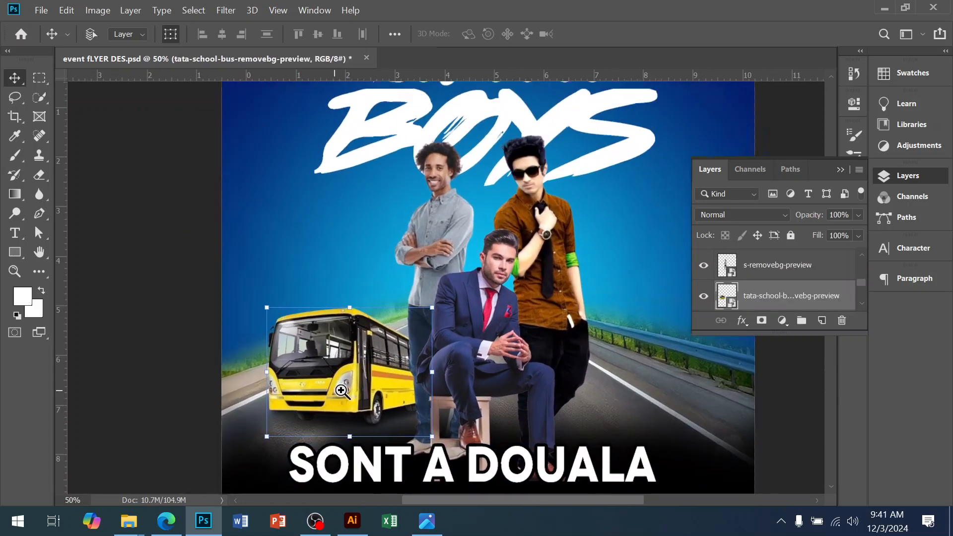
pyautogui.click(426, 529)
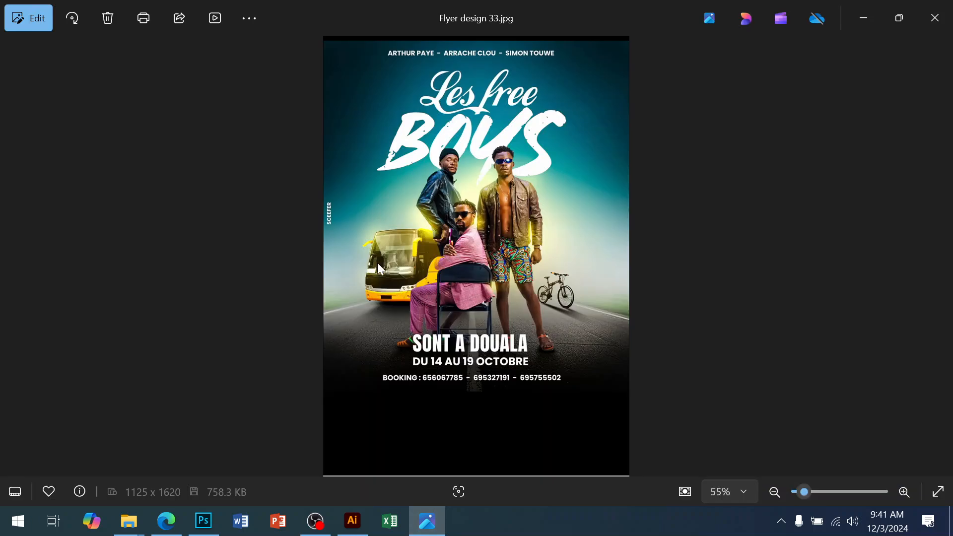
pyautogui.scroll(2, 386, 247)
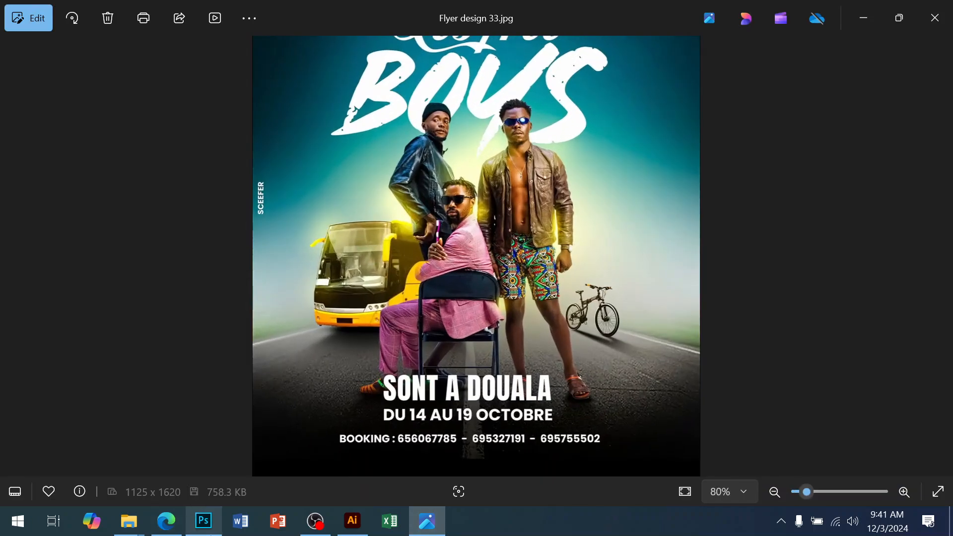
pyautogui.click(200, 524)
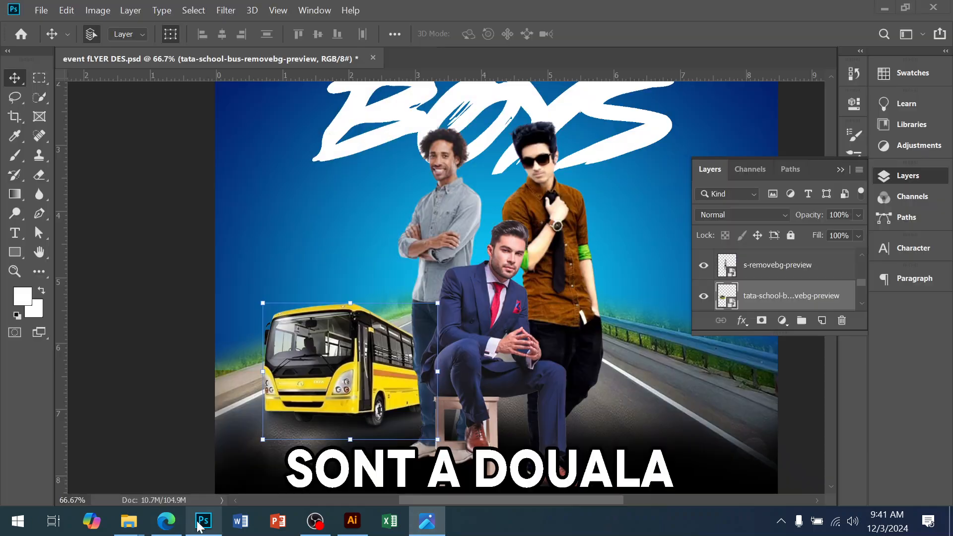
# Step: Choose the soft round Brush and set the foreground color to yellow f5ed08
pyautogui.click(14, 159)
pyautogui.click(88, 157)
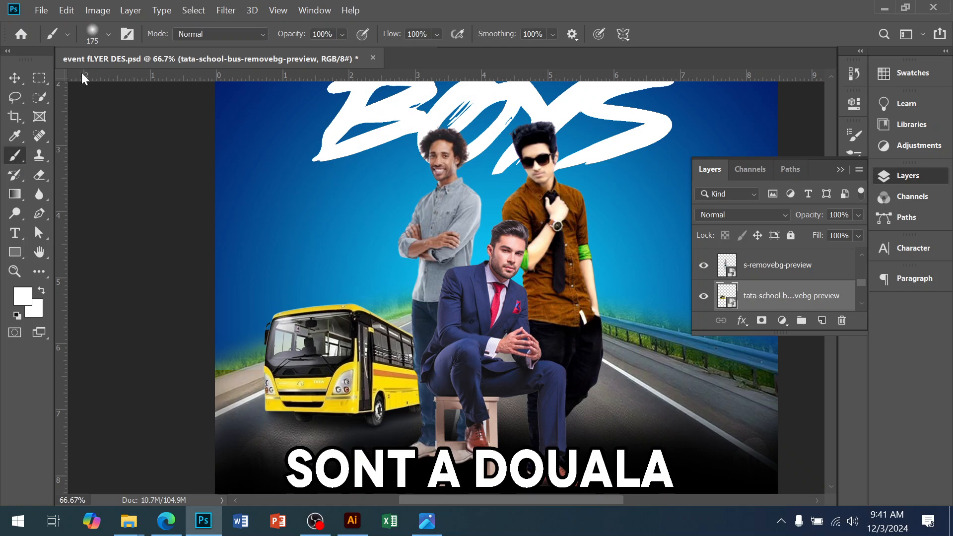
pyautogui.click(95, 27)
pyautogui.scroll(-1, 489, 273)
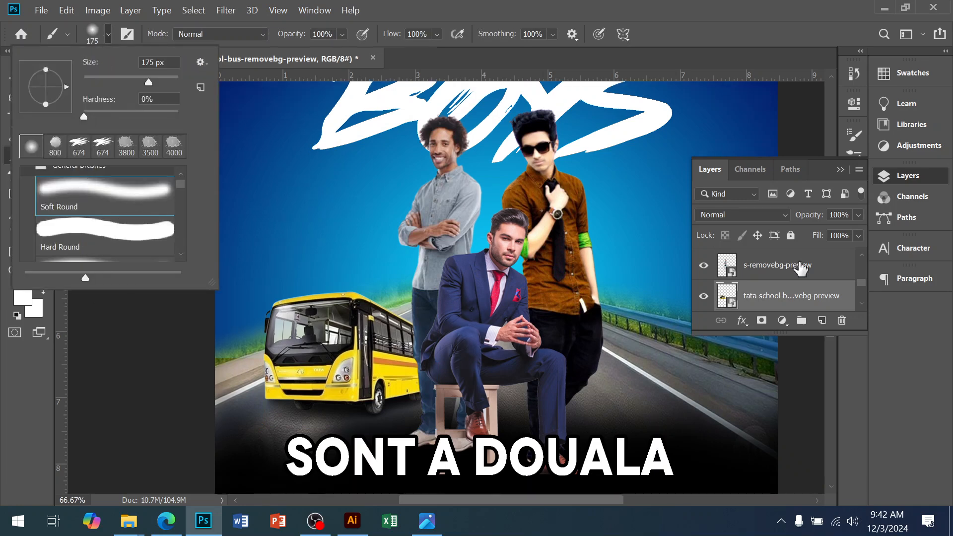
pyautogui.click(908, 177)
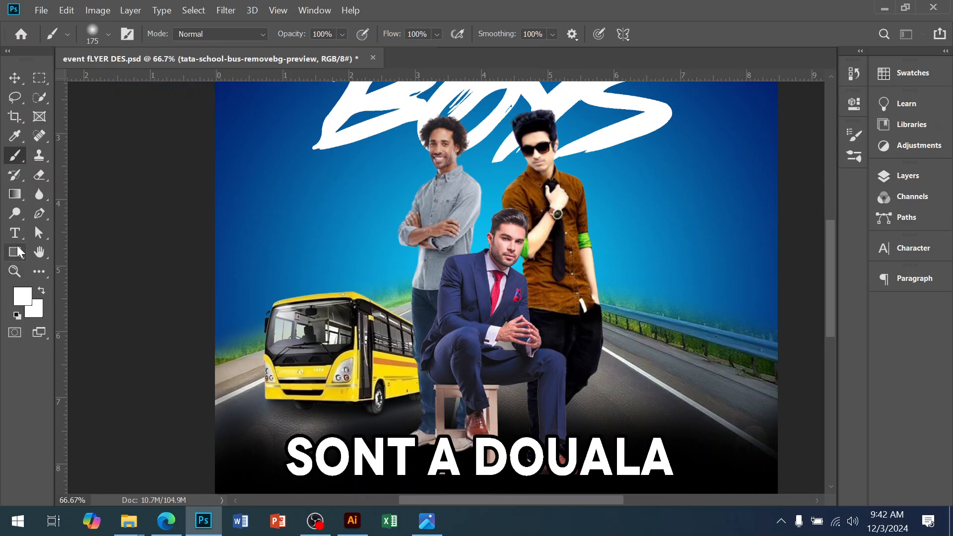
pyautogui.click(22, 296)
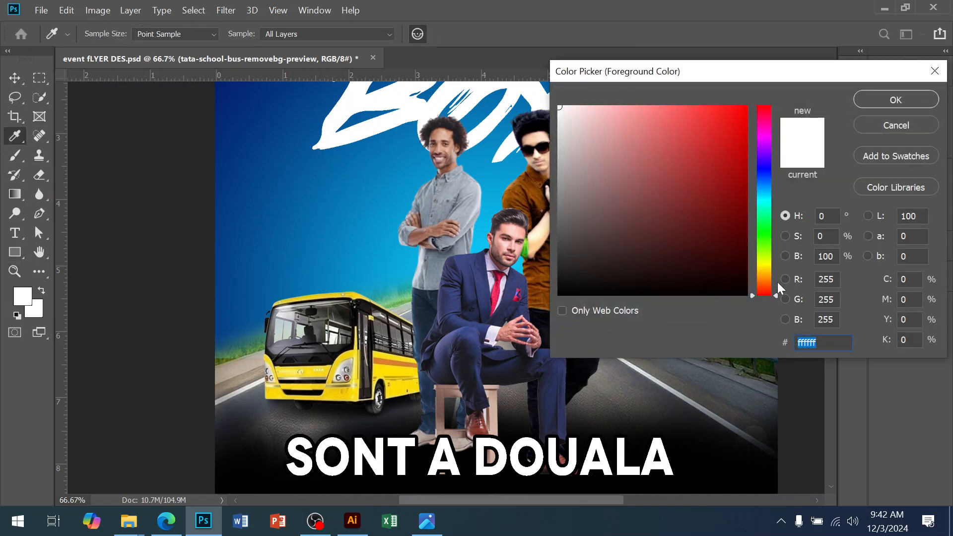
pyautogui.click(764, 264)
pyautogui.click(741, 113)
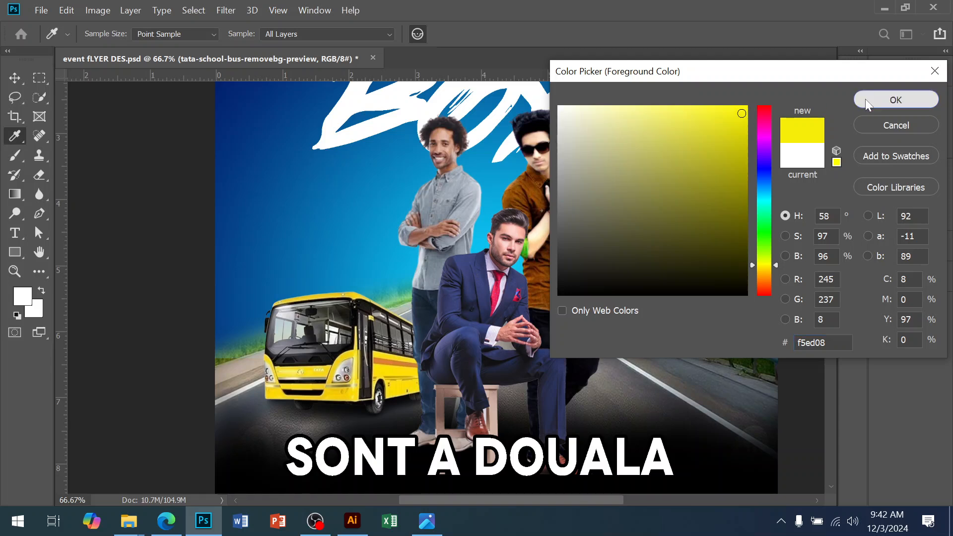
pyautogui.click(896, 100)
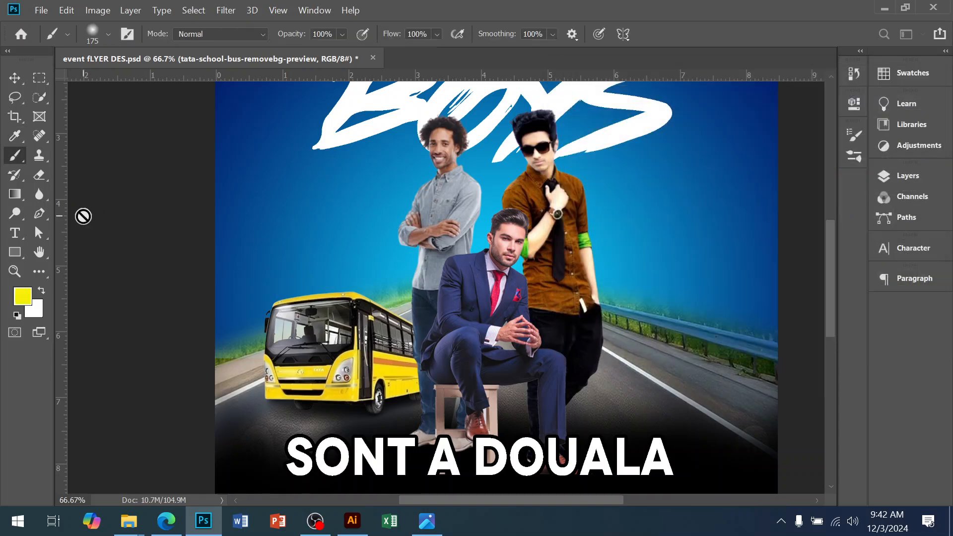
# Step: Create a new layer and paint a large yellow glow behind the front of the bus with a 600 px brush
pyautogui.click(907, 175)
pyautogui.click(822, 321)
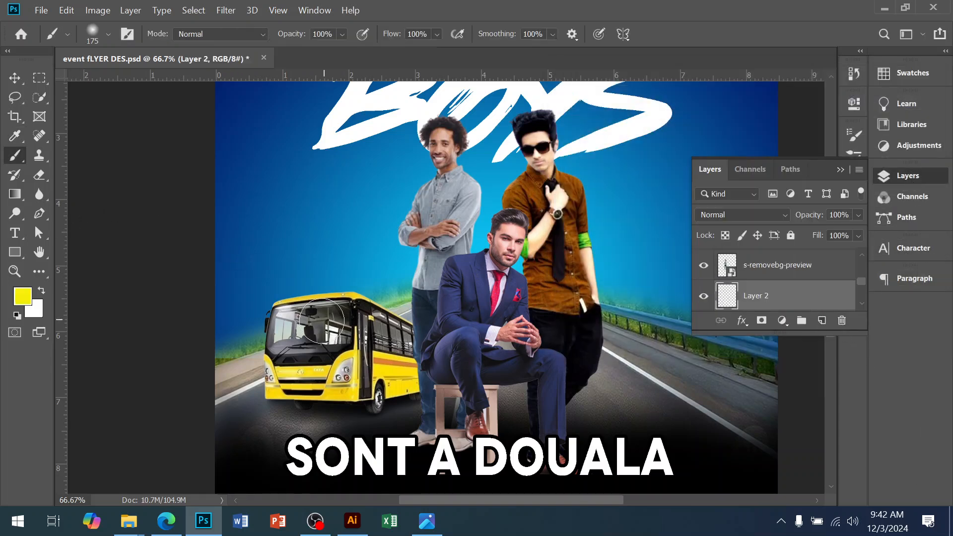
pyautogui.press(']')
pyautogui.press(']')
pyautogui.press(']')
pyautogui.press(']')
pyautogui.press(']')
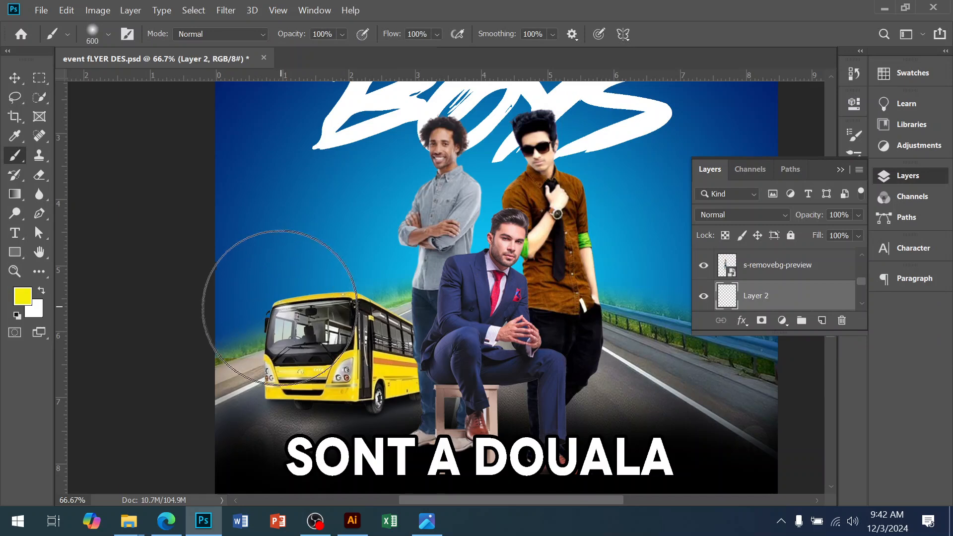
pyautogui.click(271, 312)
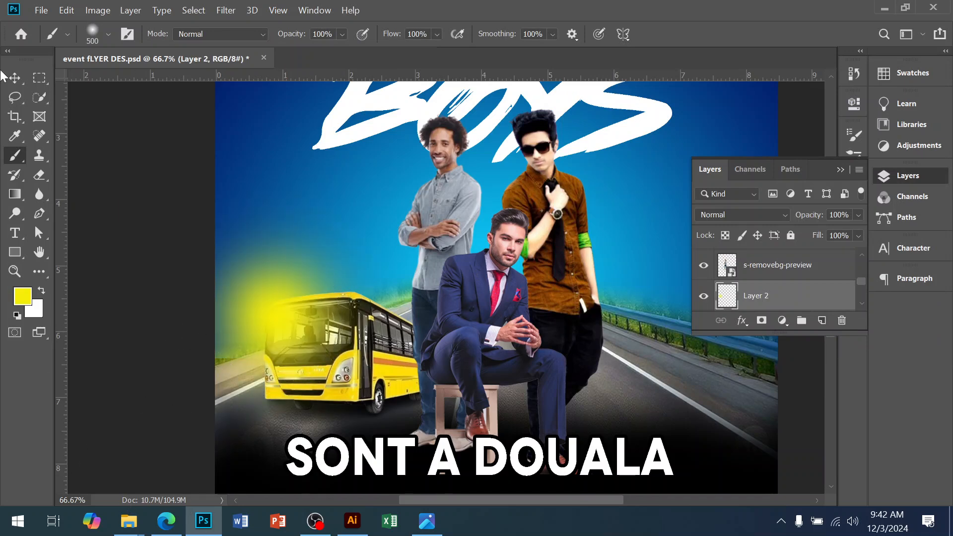
# Step: Set the glow layer's blend mode to Screen and scale it shorter from the top
pyautogui.click(14, 78)
pyautogui.click(730, 219)
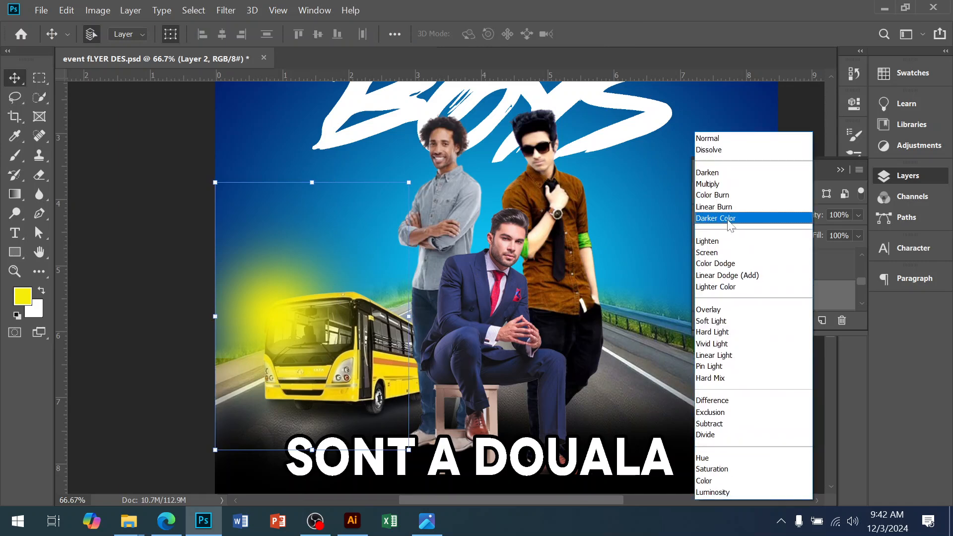
pyautogui.click(727, 253)
pyautogui.moveTo(273, 298); pyautogui.dragTo(276, 292)
pyautogui.moveTo(308, 181); pyautogui.dragTo(283, 248)
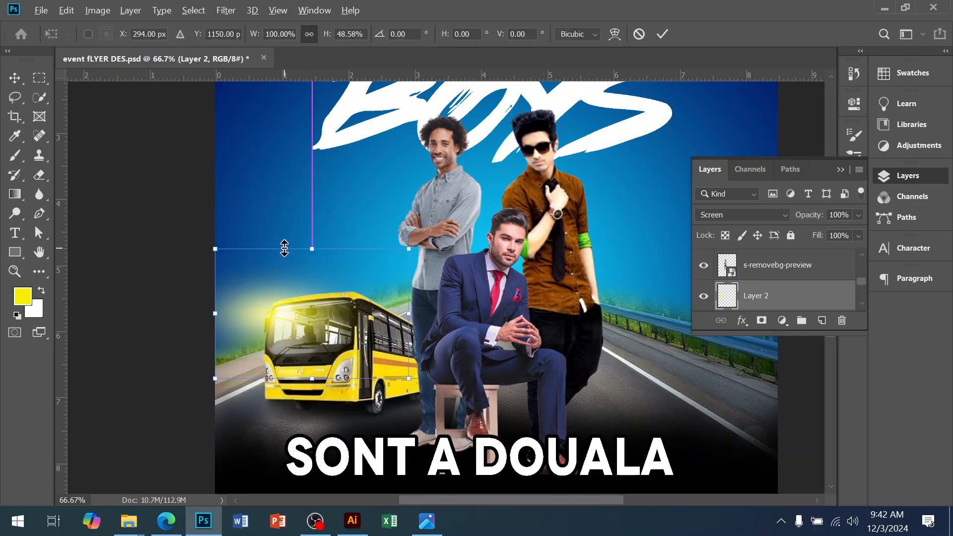
pyautogui.press('Return')
# Step: Add another new empty layer above the yellow glow layer
pyautogui.click(469, 300)
pyautogui.click(445, 180)
pyautogui.scroll(-1, 798, 278)
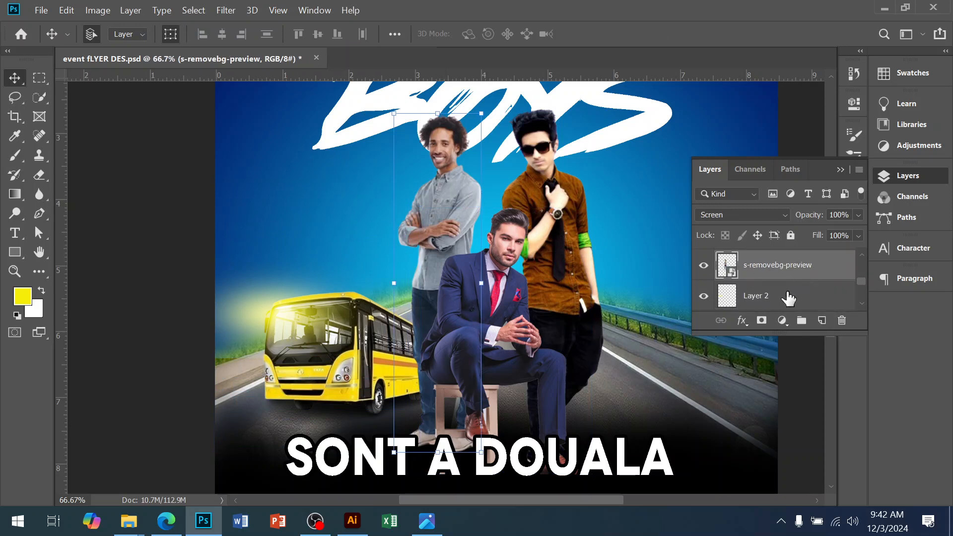
pyautogui.click(789, 297)
pyautogui.click(822, 320)
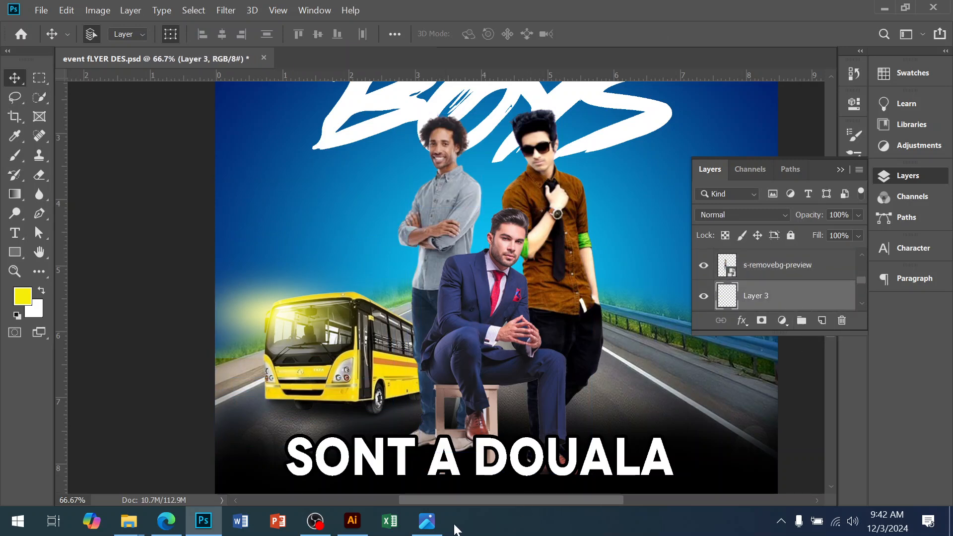
# Step: Set the foreground color to a pale yellow f2ed5a
pyautogui.click(436, 526)
pyautogui.click(438, 531)
pyautogui.click(24, 300)
pyautogui.click(690, 122)
pyautogui.click(678, 115)
pyautogui.click(896, 100)
pyautogui.press('v')
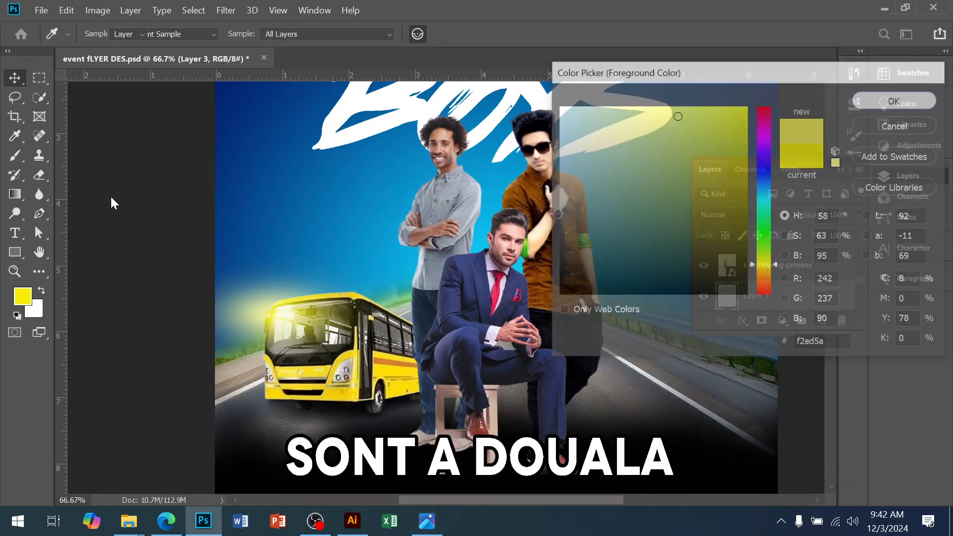
# Step: Paint a large pale yellow glow behind the men at the center of the scene
pyautogui.click(14, 156)
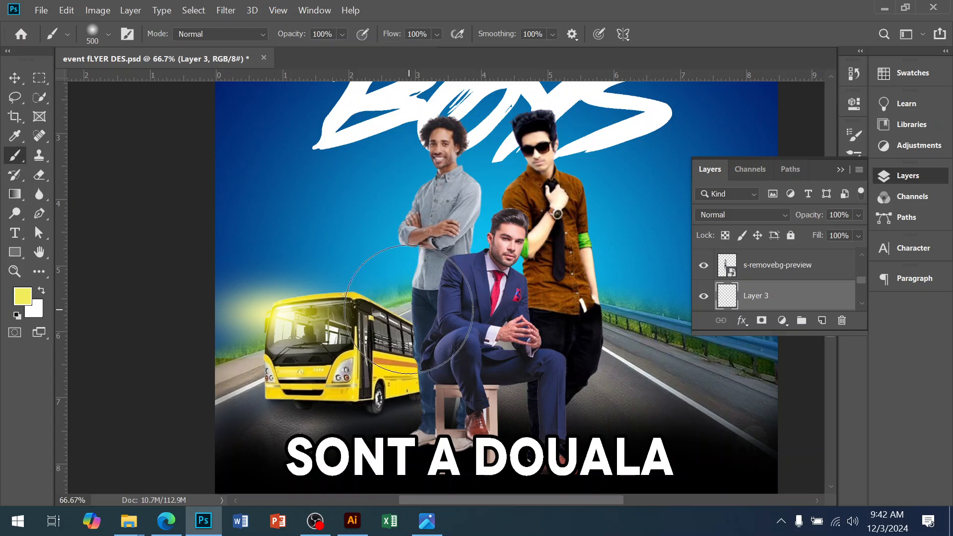
pyautogui.press('[')
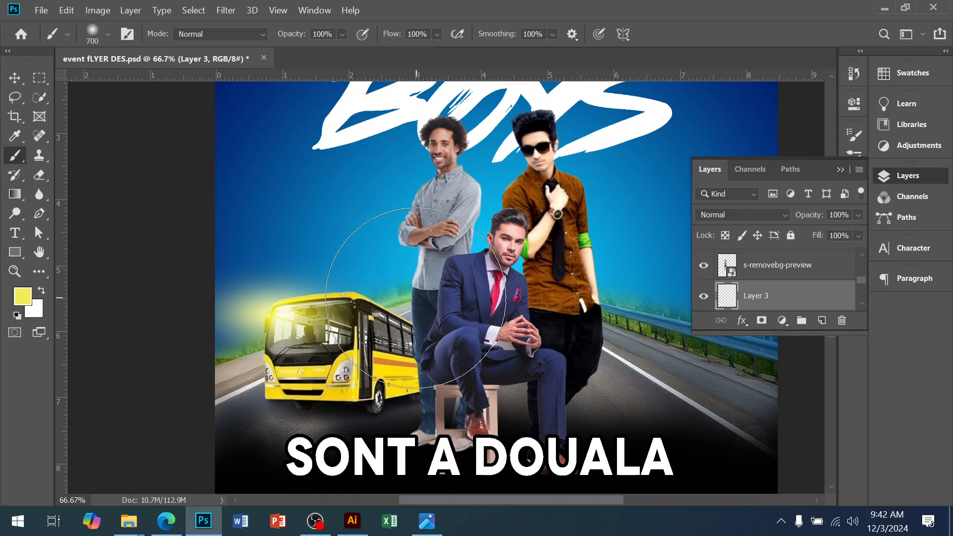
pyautogui.click(419, 302)
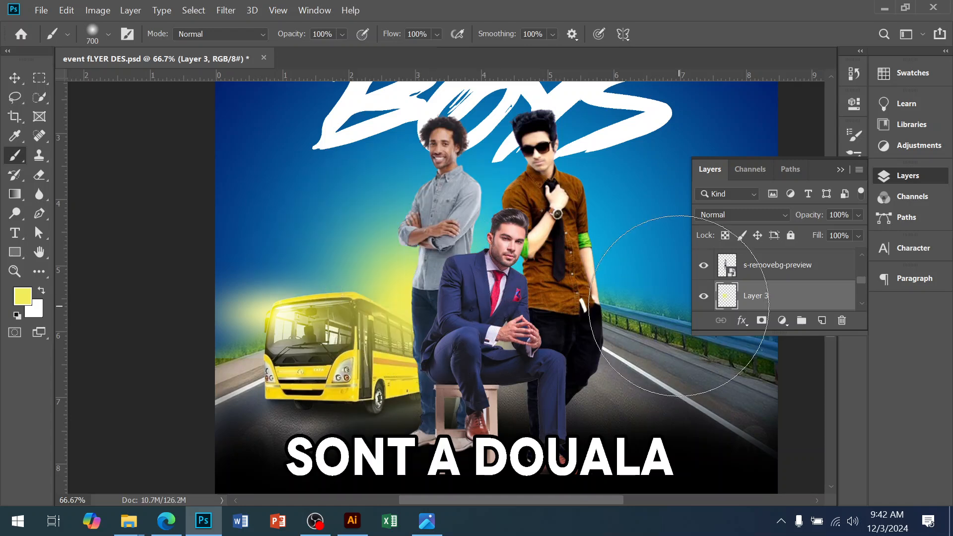
# Step: Scale the pale glow shorter from the bottom and shift it down and right
pyautogui.press('v')
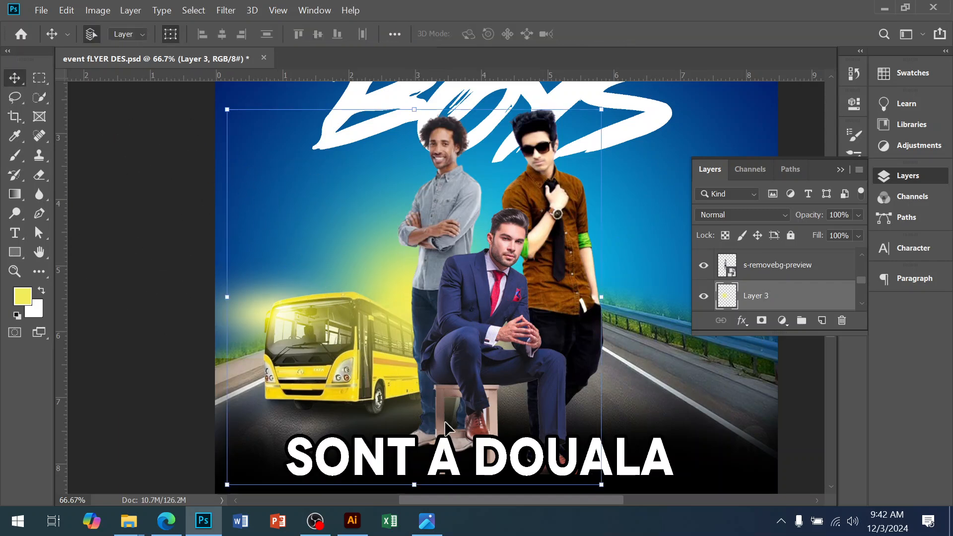
pyautogui.moveTo(418, 485); pyautogui.dragTo(443, 407)
pyautogui.moveTo(368, 240); pyautogui.dragTo(389, 267)
pyautogui.press('Return')
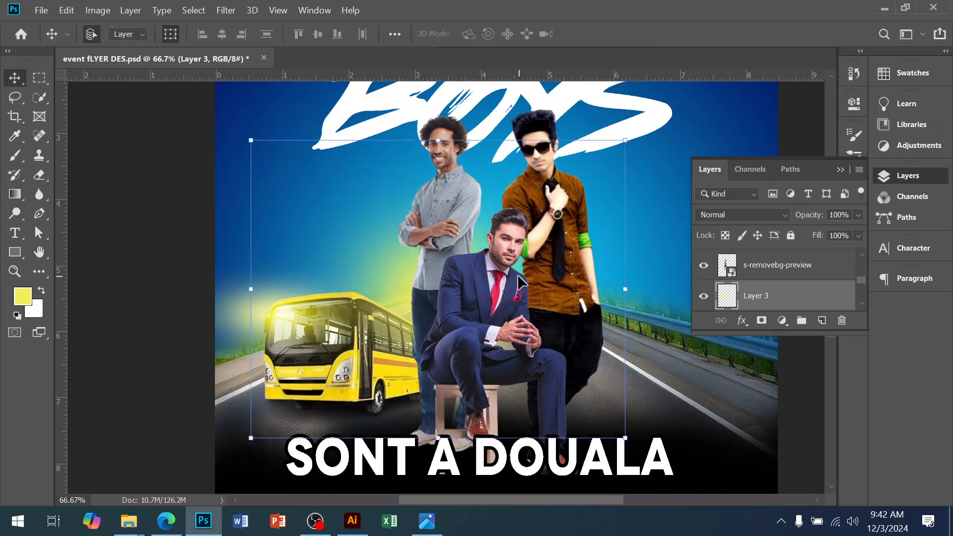
# Step: Check the reference flyer, add a new top layer, and set the foreground color to white with the Brush selected
pyautogui.click(435, 523)
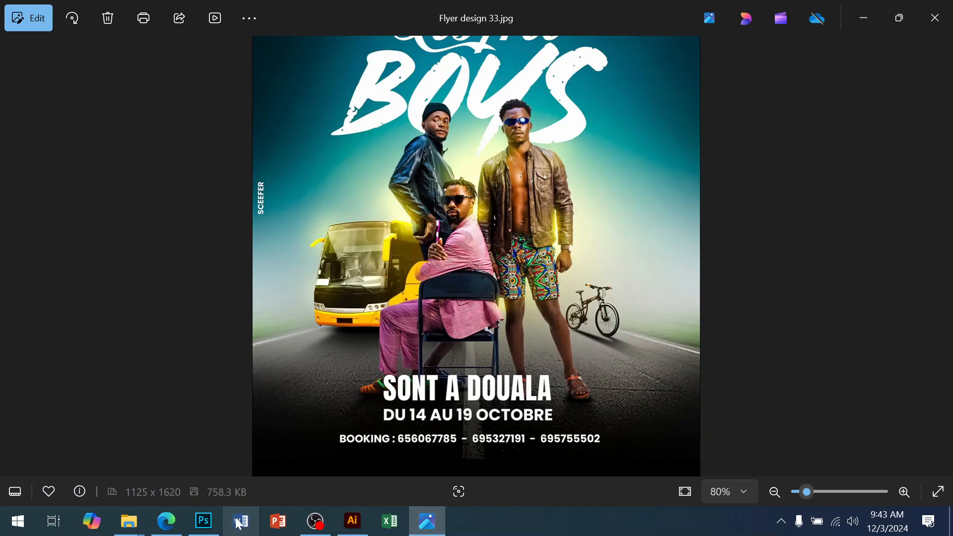
pyautogui.click(203, 521)
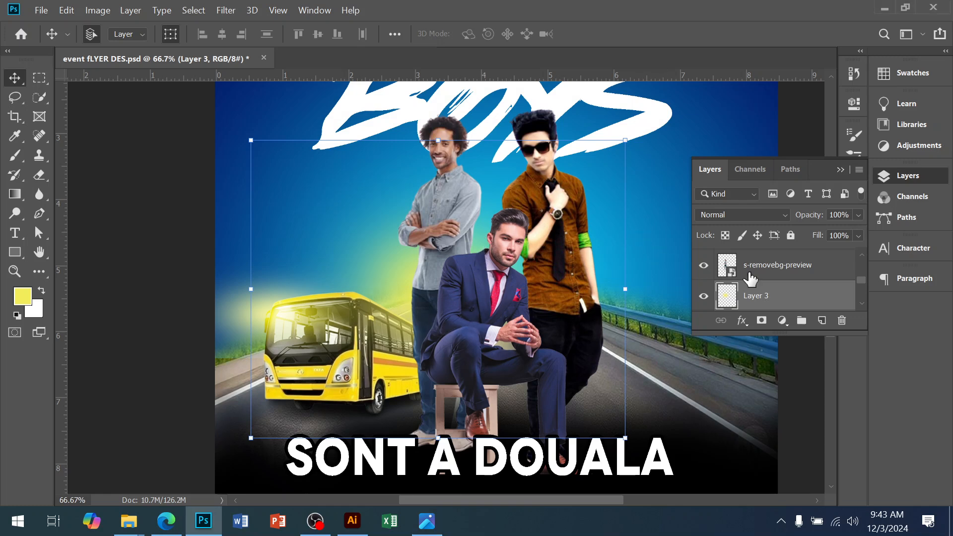
pyautogui.scroll(-1, 768, 288)
pyautogui.click(822, 321)
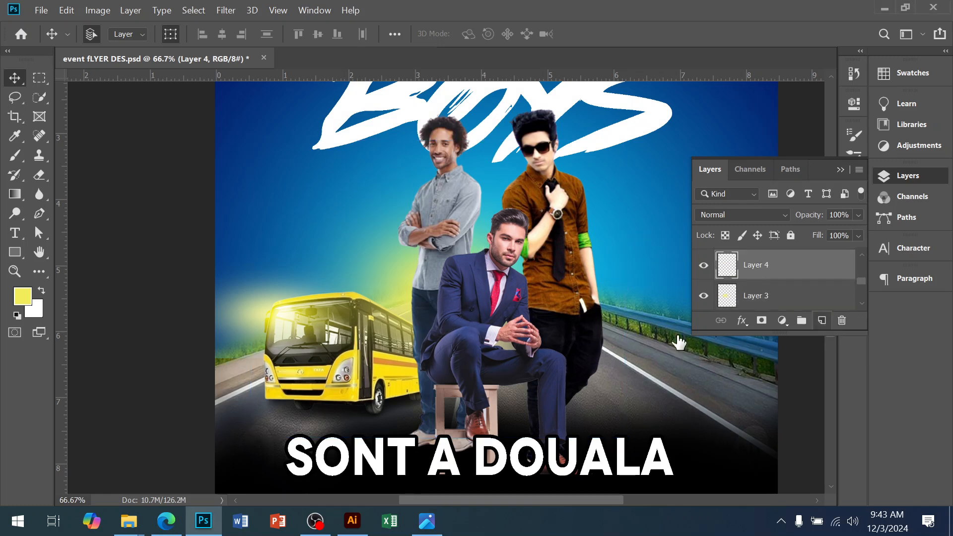
pyautogui.click(22, 297)
pyautogui.moveTo(573, 124); pyautogui.dragTo(564, 112)
pyautogui.click(862, 103)
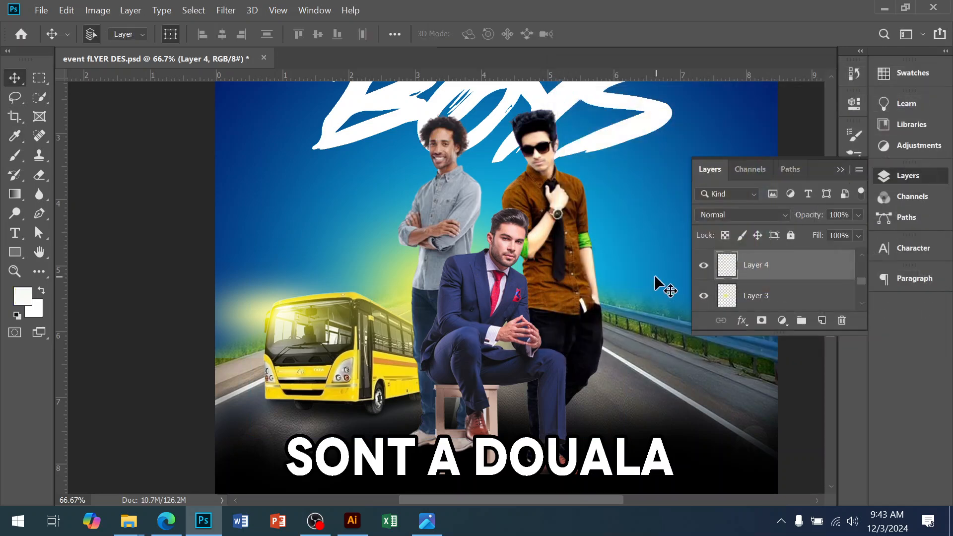
pyautogui.click(15, 156)
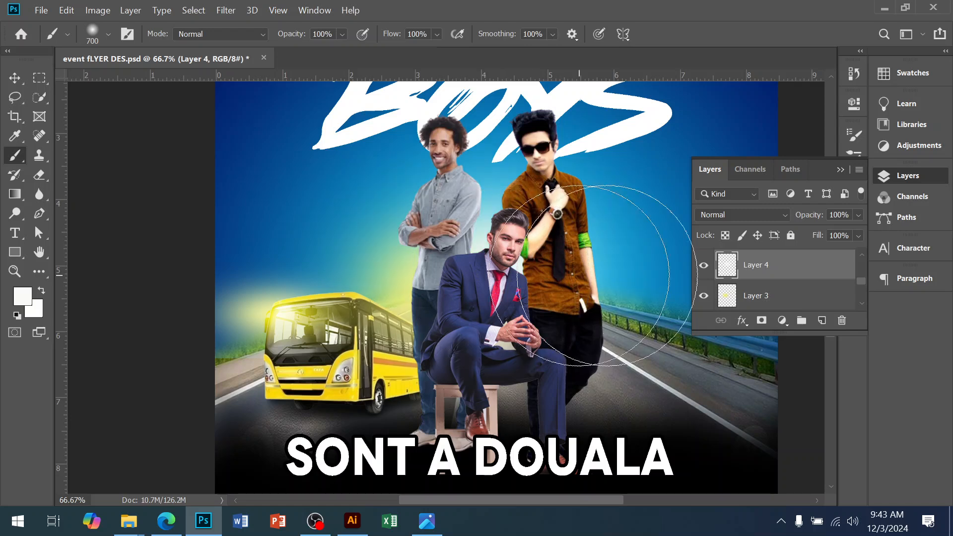
# Step: Set the blend mode of the empty top layer to Screen
pyautogui.click(777, 220)
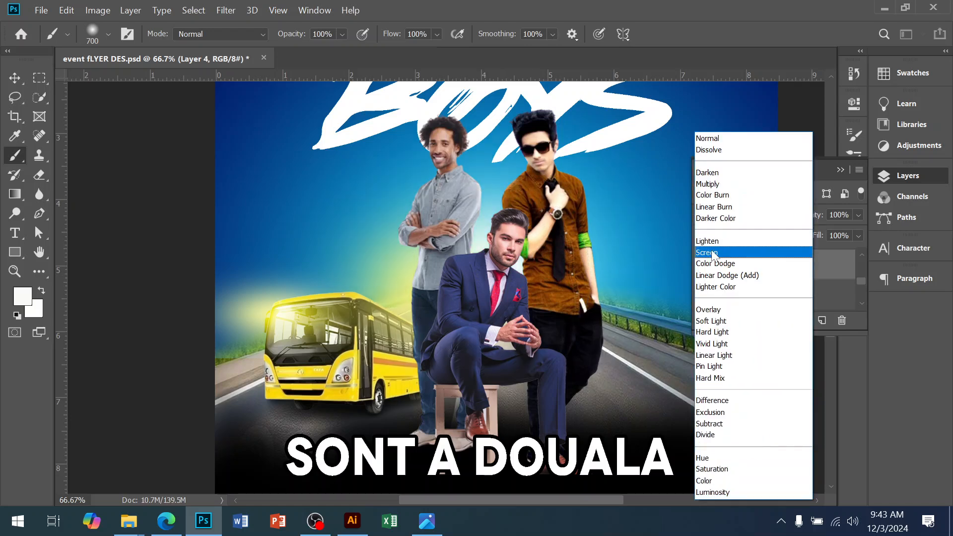
pyautogui.click(750, 249)
# Step: Add two new empty layers on top and shrink the brush to 500 px
pyautogui.click(822, 321)
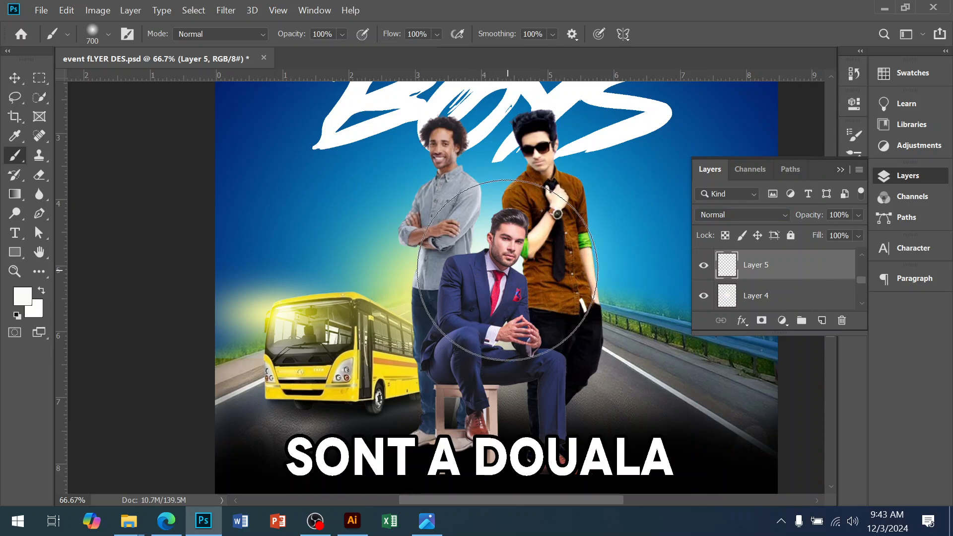
pyautogui.press('[')
pyautogui.press('[')
pyautogui.click(823, 321)
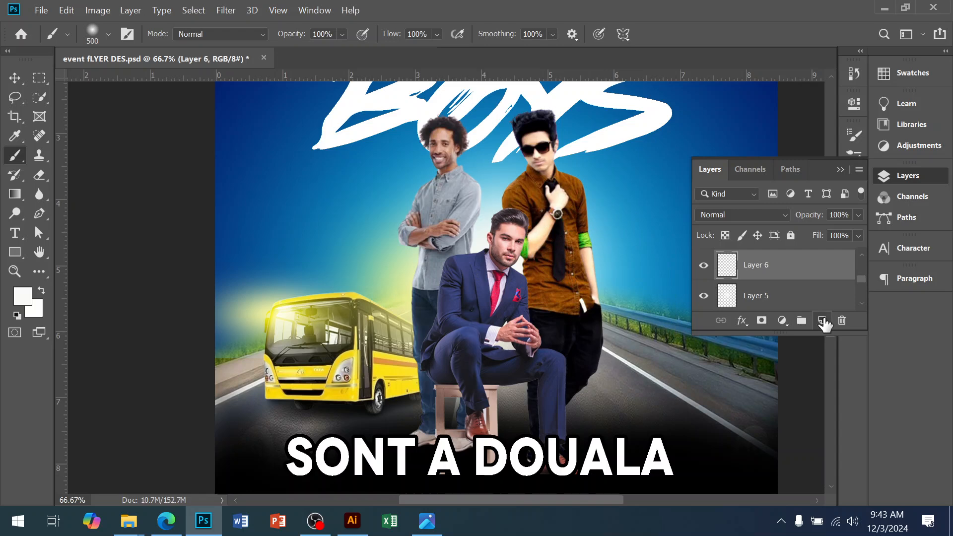
# Step: Set the foreground to a pale yellow and dab it beside the men on the newest layer
pyautogui.click(22, 297)
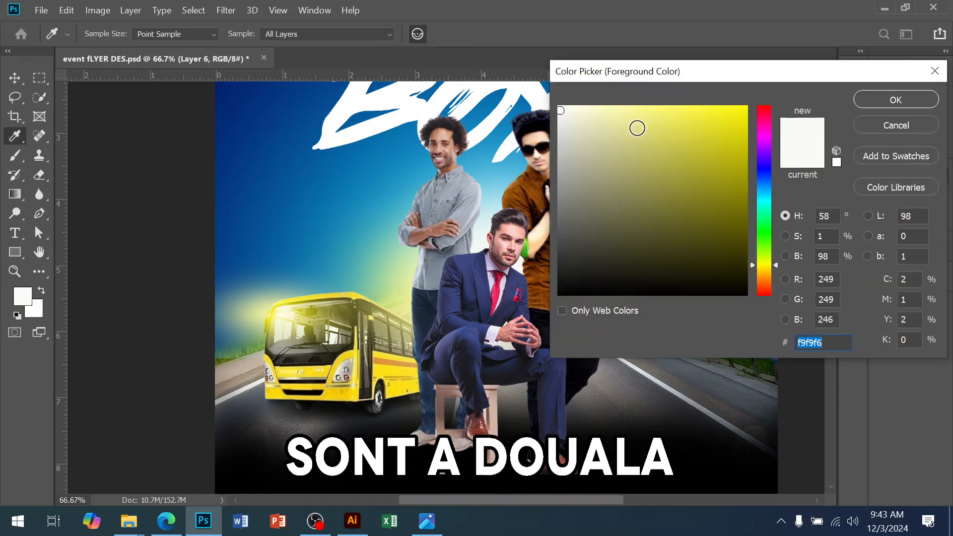
pyautogui.click(625, 111)
pyautogui.click(896, 99)
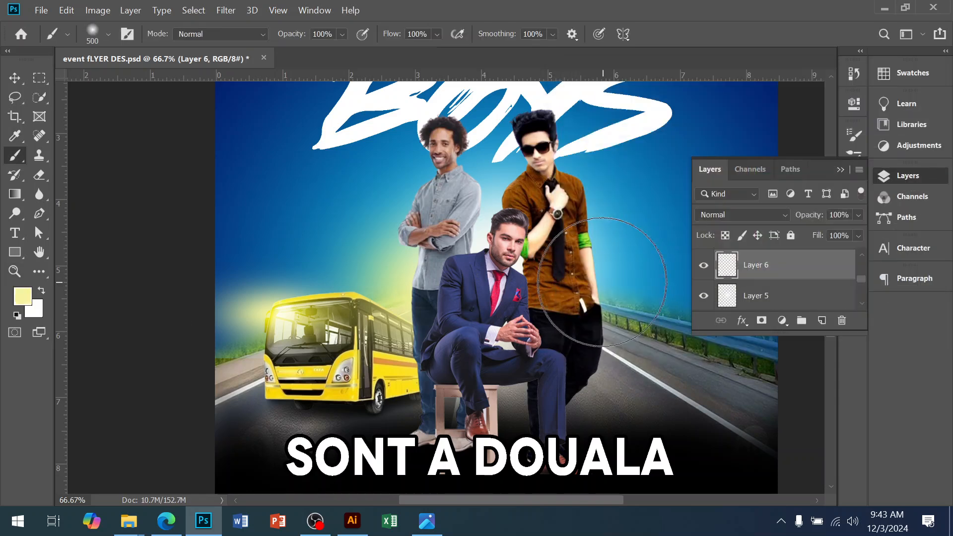
pyautogui.click(564, 303)
pyautogui.click(578, 298)
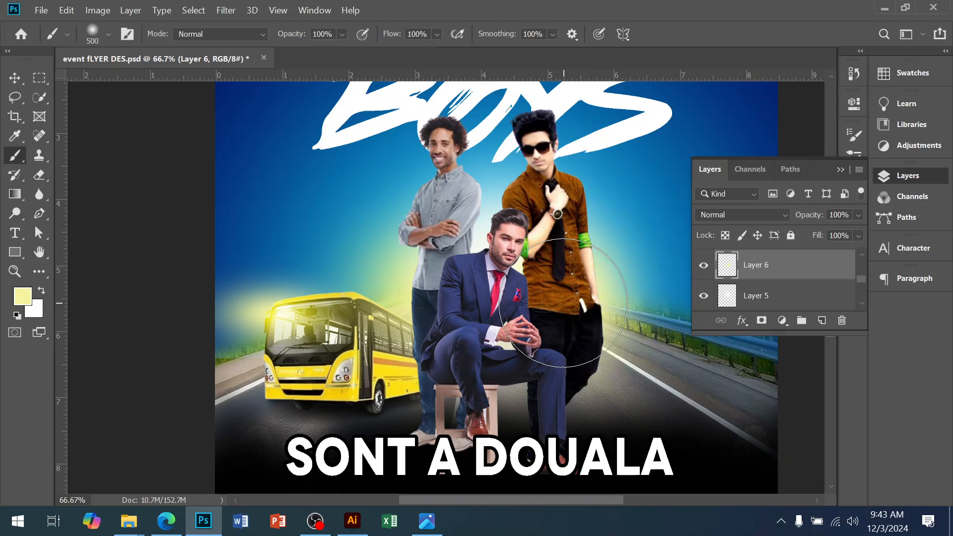
# Step: Add a new empty layer directly above the Gradient Fill 1 background layer
pyautogui.moveTo(493, 331); pyautogui.dragTo(473, 372)
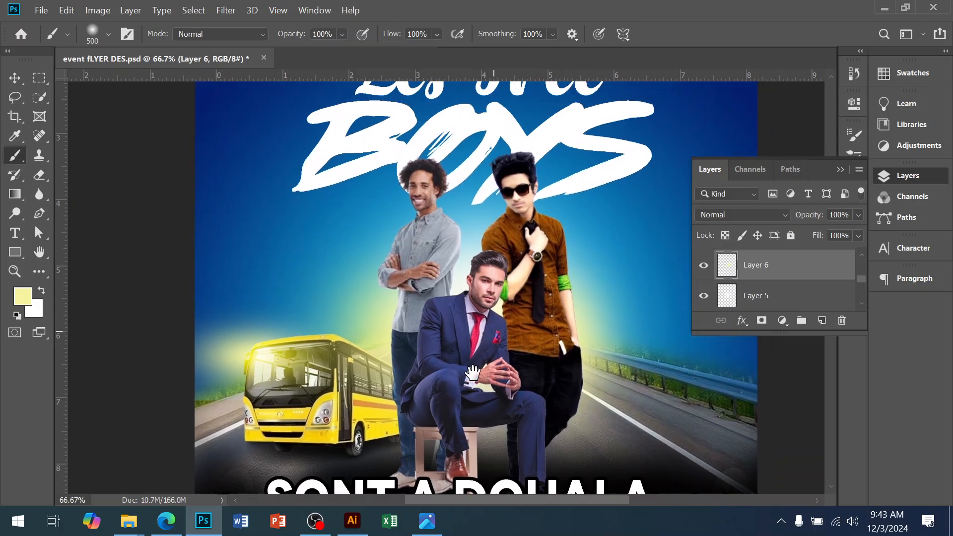
pyautogui.keyDown('alt'); pyautogui.click(479, 369); pyautogui.keyUp('alt')
pyautogui.keyDown('alt'); pyautogui.click(480, 370); pyautogui.keyUp('alt')
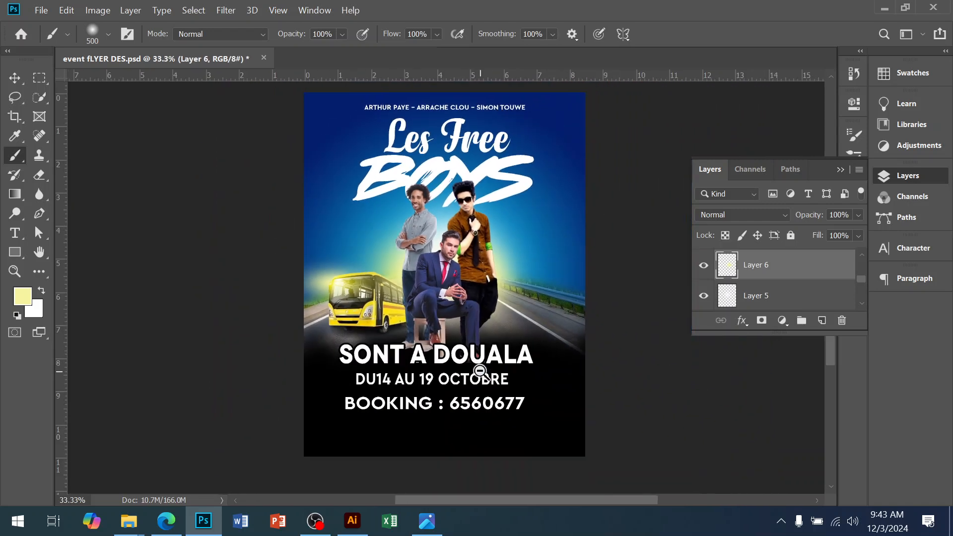
pyautogui.click(455, 242)
pyautogui.moveTo(459, 306); pyautogui.dragTo(461, 394)
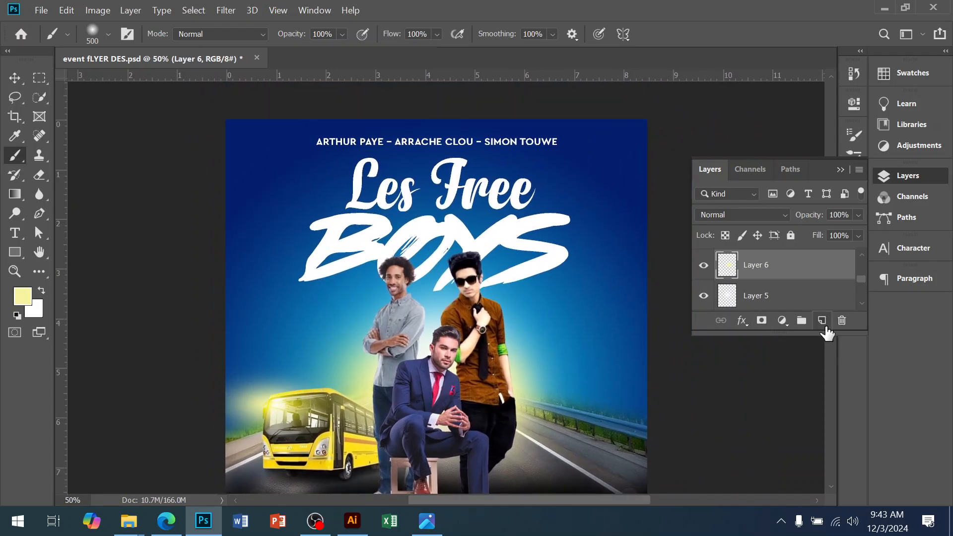
pyautogui.scroll(1, 874, 258)
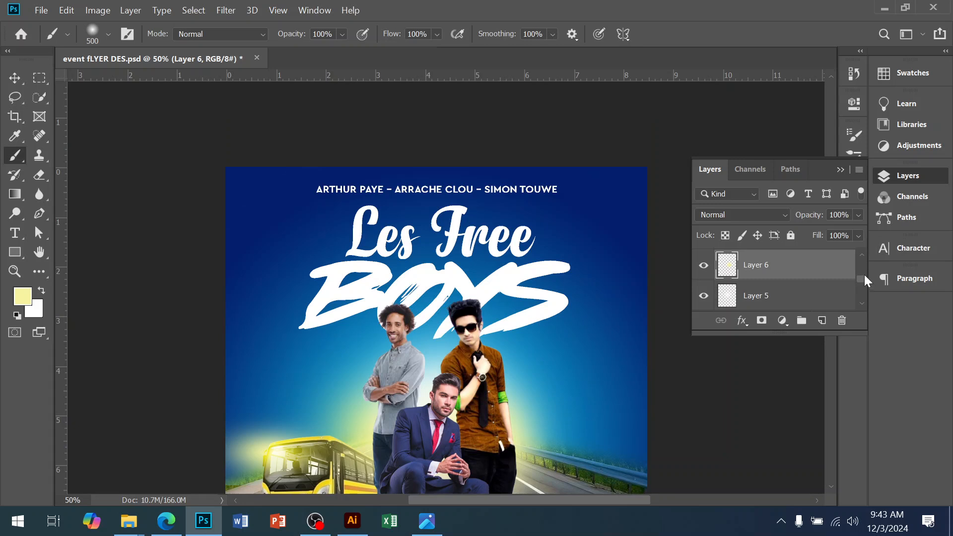
pyautogui.moveTo(863, 277); pyautogui.dragTo(865, 250)
pyautogui.scroll(-3, 815, 287)
pyautogui.scroll(-5, 778, 292)
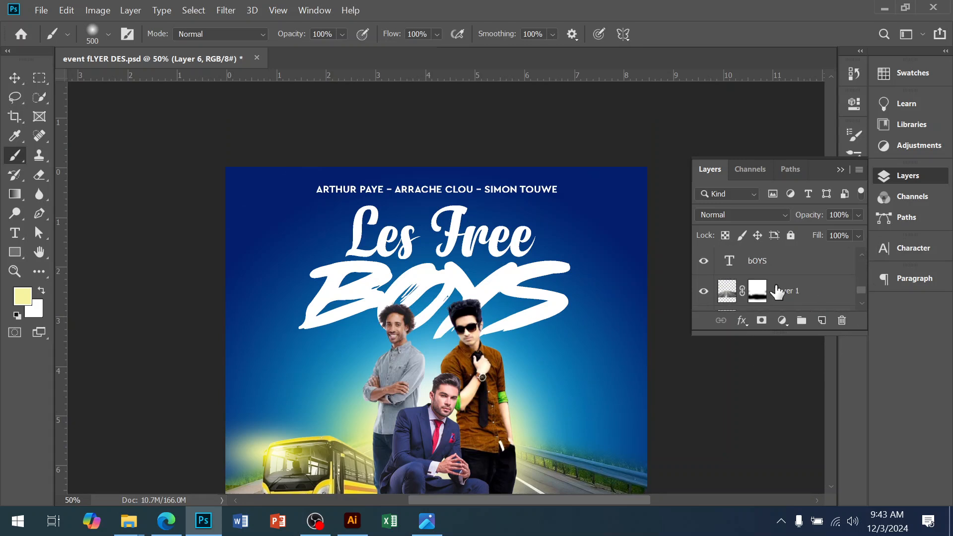
pyautogui.click(781, 270)
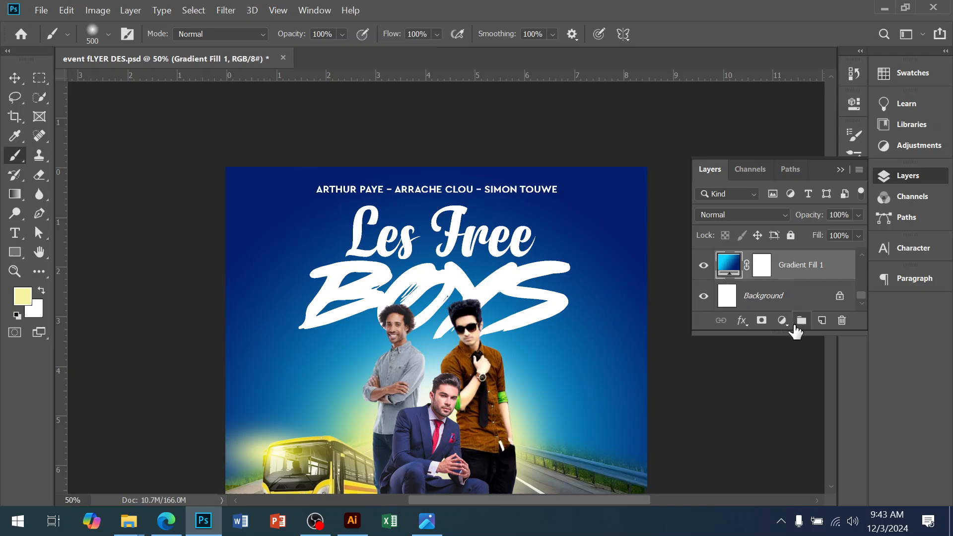
pyautogui.click(822, 320)
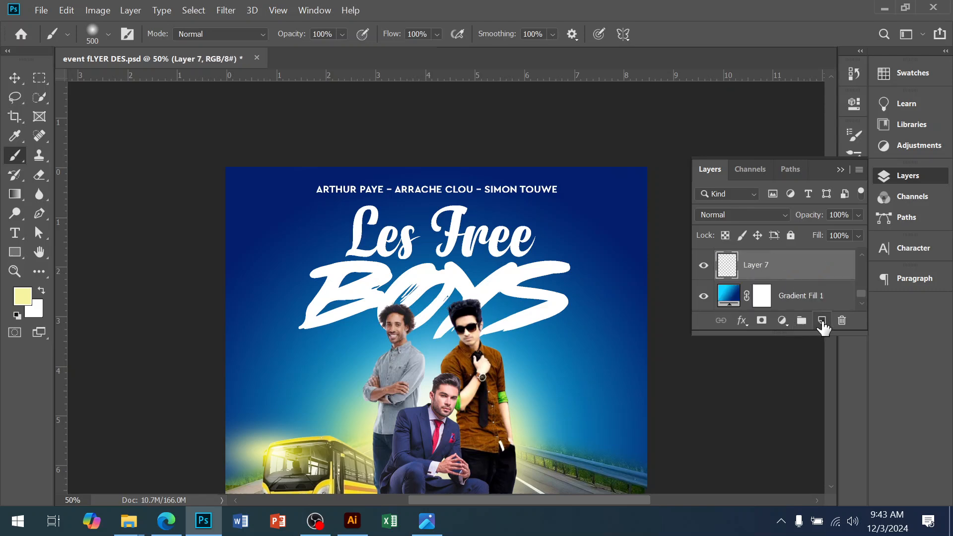
# Step: Set the foreground color to near-black 050505
pyautogui.click(19, 291)
pyautogui.moveTo(586, 251); pyautogui.dragTo(545, 288)
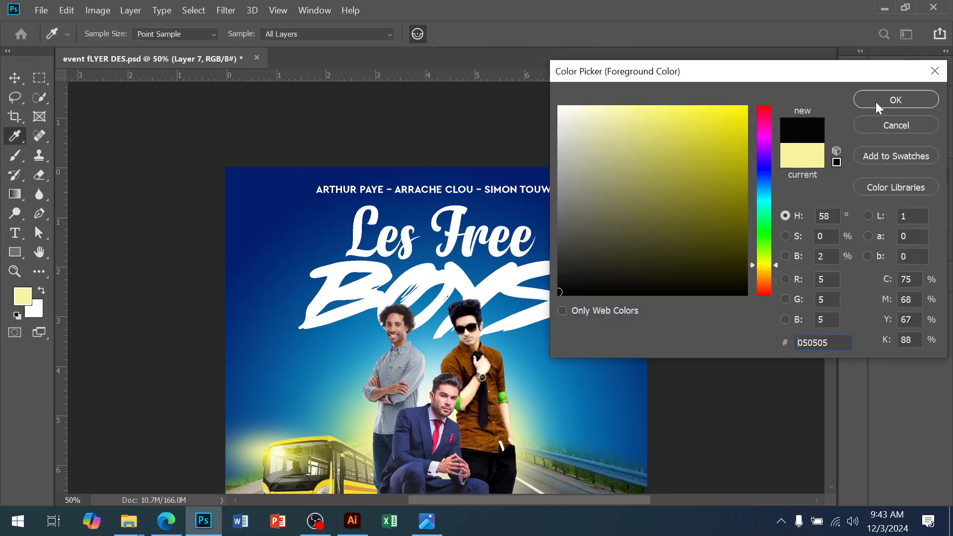
pyautogui.click(874, 103)
# Step: Paint soft black shading into the flyer's top corners with a 1500 px brush, redoing the left corner
pyautogui.press(']')
pyautogui.press(']')
pyautogui.press(']')
pyautogui.press(']')
pyautogui.press(']')
pyautogui.press(']')
pyautogui.press(']')
pyautogui.press(']')
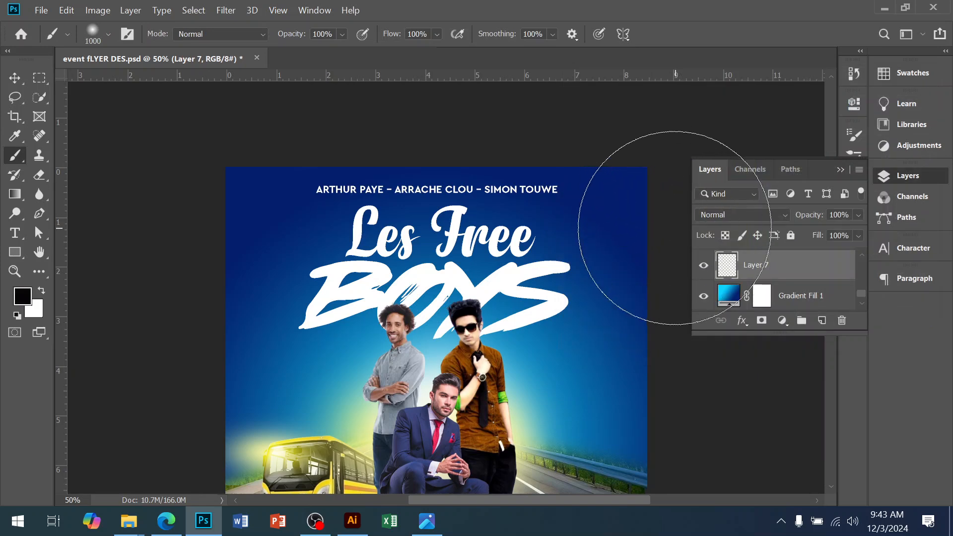
pyautogui.press(']')
pyautogui.press(']')
pyautogui.click(674, 213)
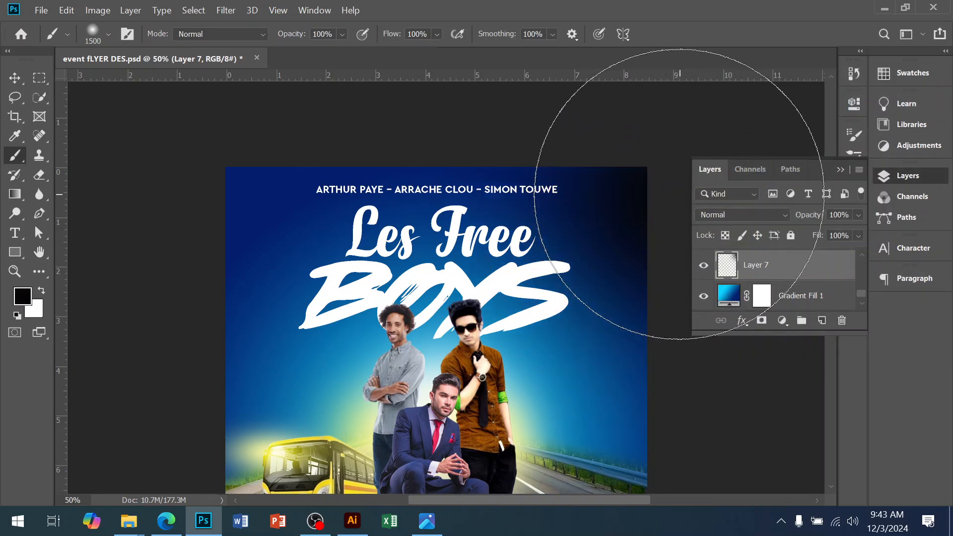
pyautogui.click(223, 211)
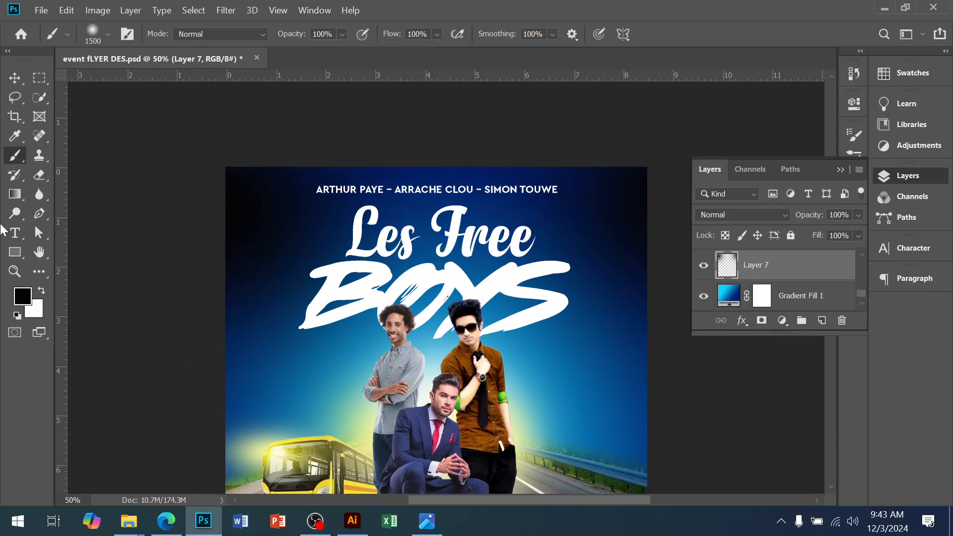
pyautogui.hotkey('ctrl', 'z')
pyautogui.click(171, 168)
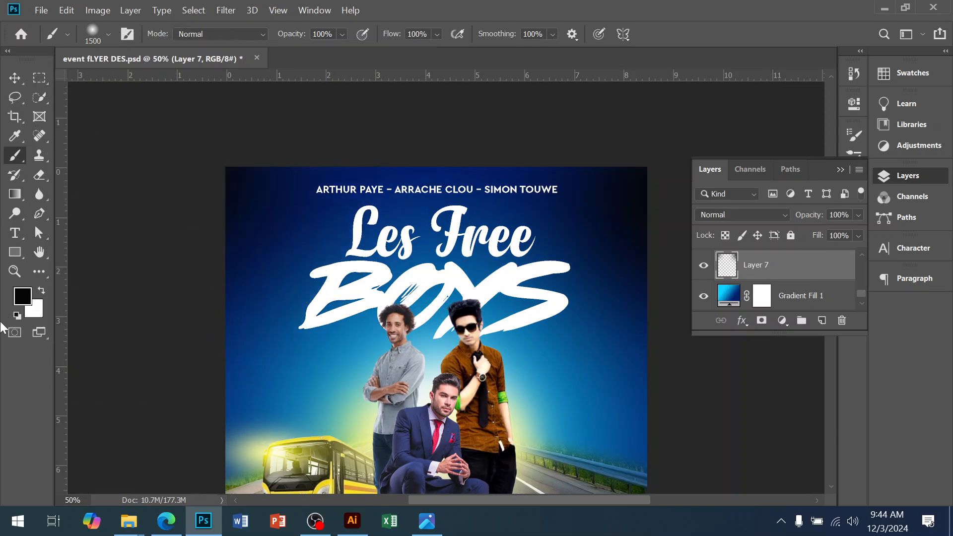
# Step: Delete the existing Screen glow layer over the yellow bus
pyautogui.keyDown('alt'); pyautogui.click(497, 359); pyautogui.keyUp('alt')
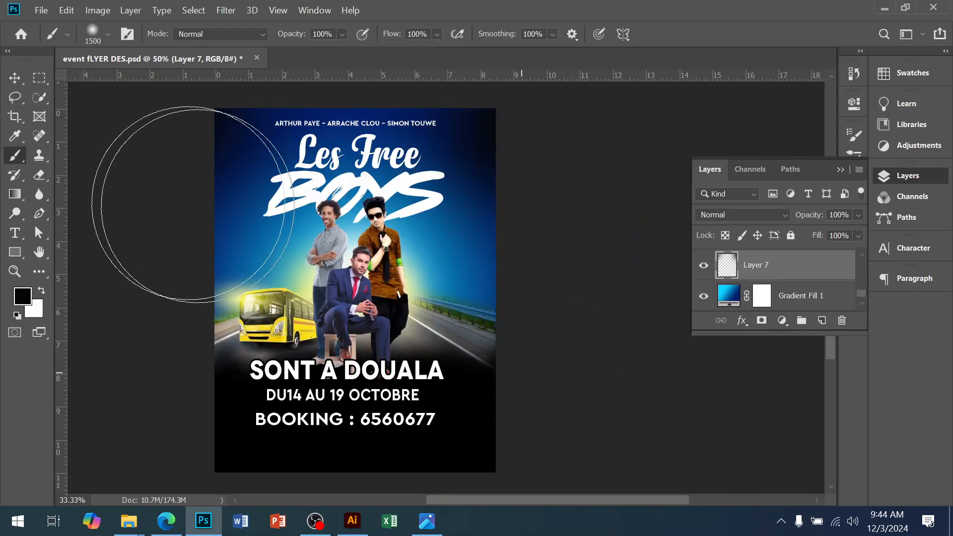
pyautogui.click(15, 78)
pyautogui.click(117, 284)
pyautogui.moveTo(374, 427); pyautogui.dragTo(431, 449)
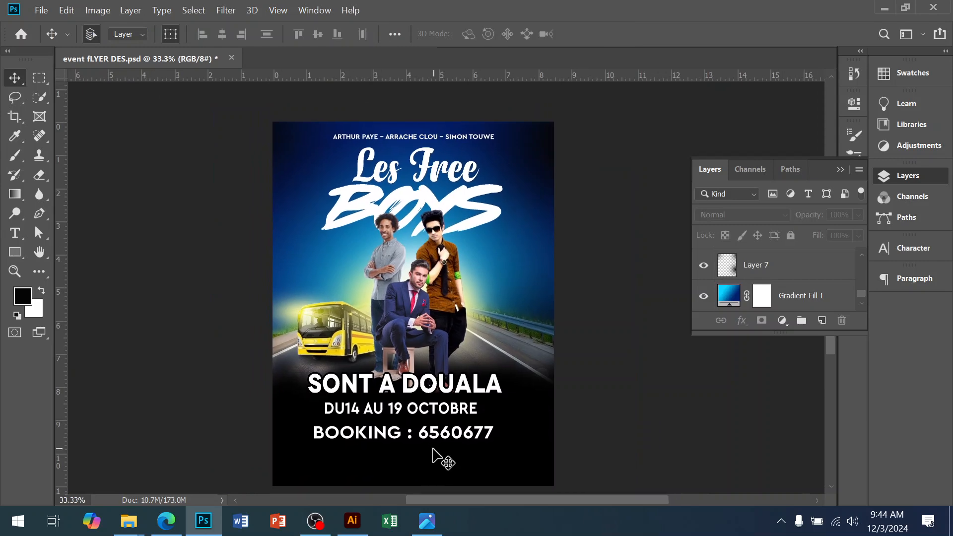
pyautogui.keyDown('ctrl'); pyautogui.click(396, 341); pyautogui.keyUp('ctrl')
pyautogui.moveTo(417, 399); pyautogui.dragTo(428, 371)
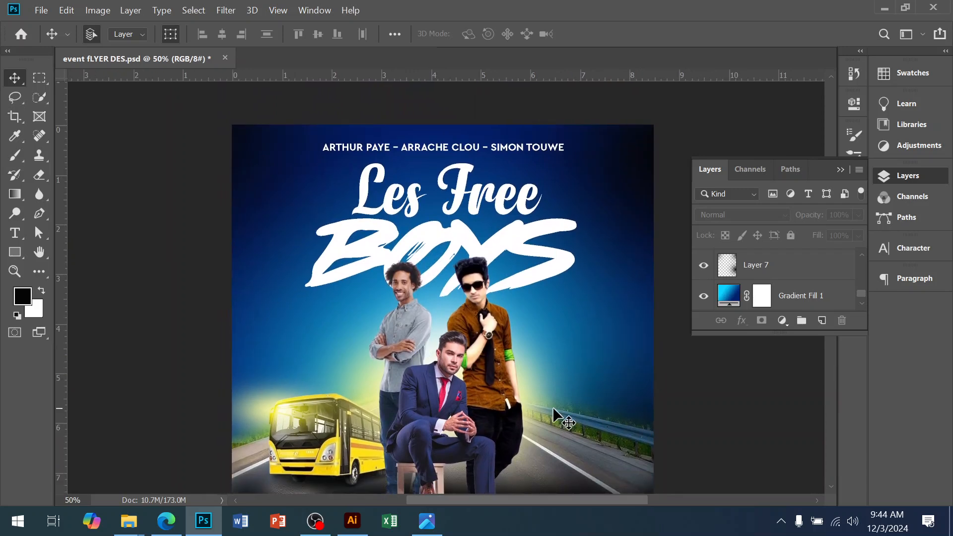
pyautogui.keyDown('ctrl'); pyautogui.click(268, 407); pyautogui.keyUp('ctrl')
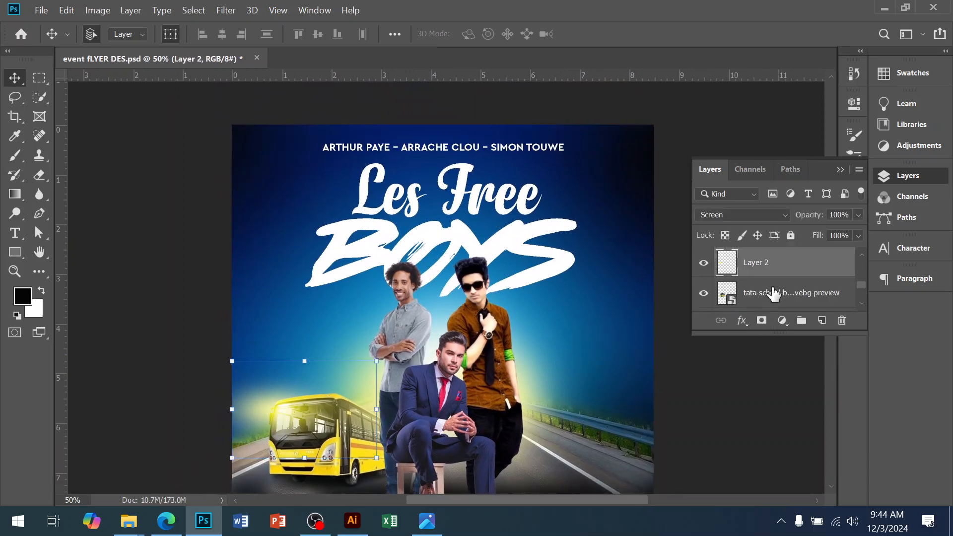
pyautogui.press('Delete')
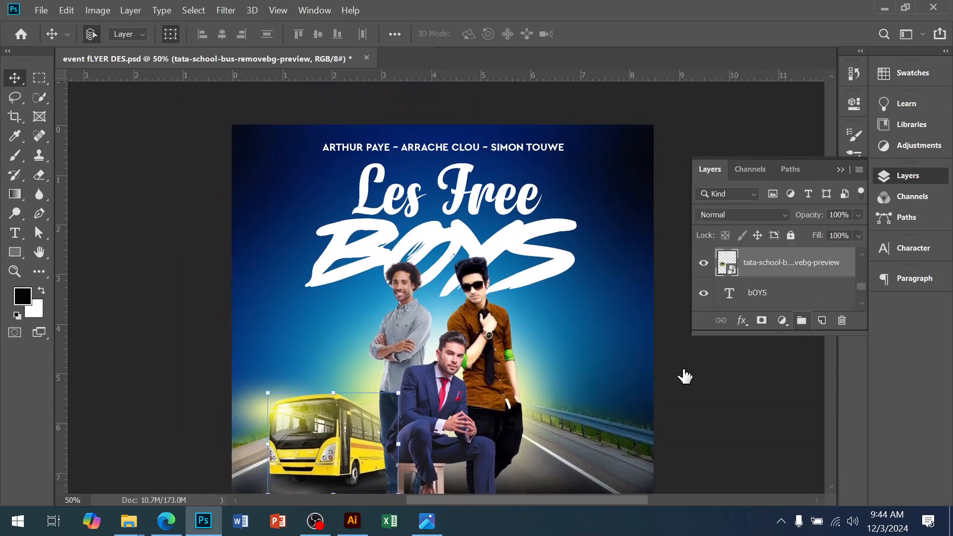
# Step: Zoom in on the bus, add a new layer above it, and set the foreground to bright yellow
pyautogui.keyDown('ctrl'); pyautogui.click(300, 395); pyautogui.keyUp('ctrl')
pyautogui.moveTo(239, 466); pyautogui.dragTo(325, 278)
pyautogui.scroll(1, 325, 278)
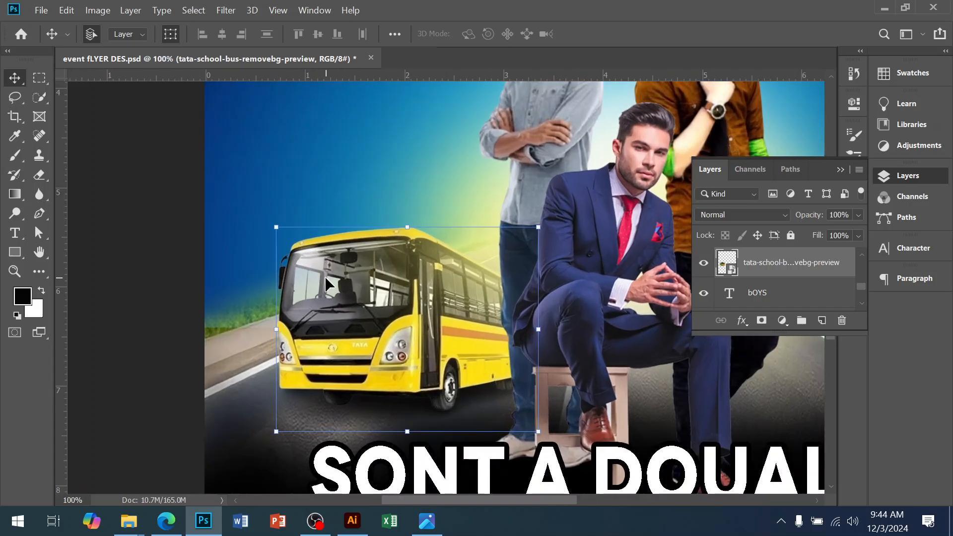
pyautogui.click(821, 321)
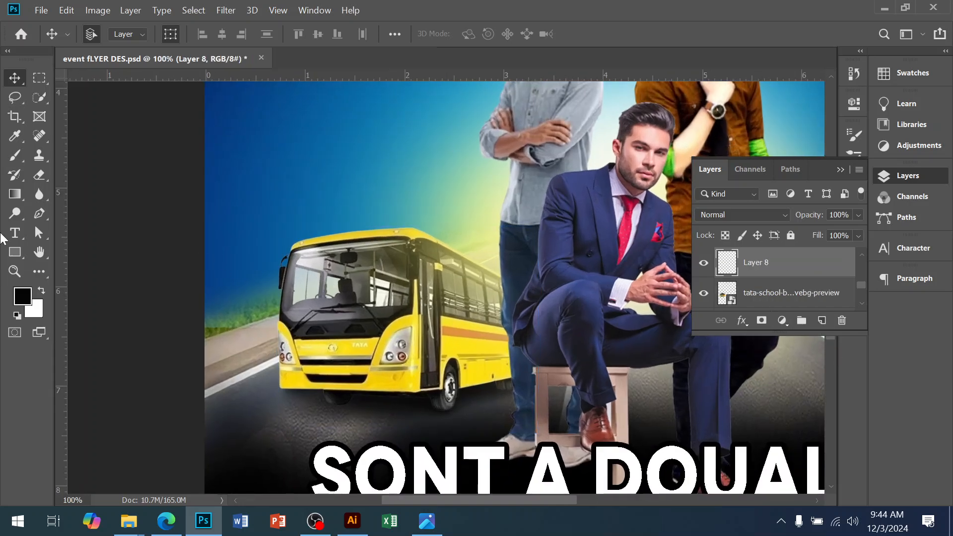
pyautogui.click(23, 296)
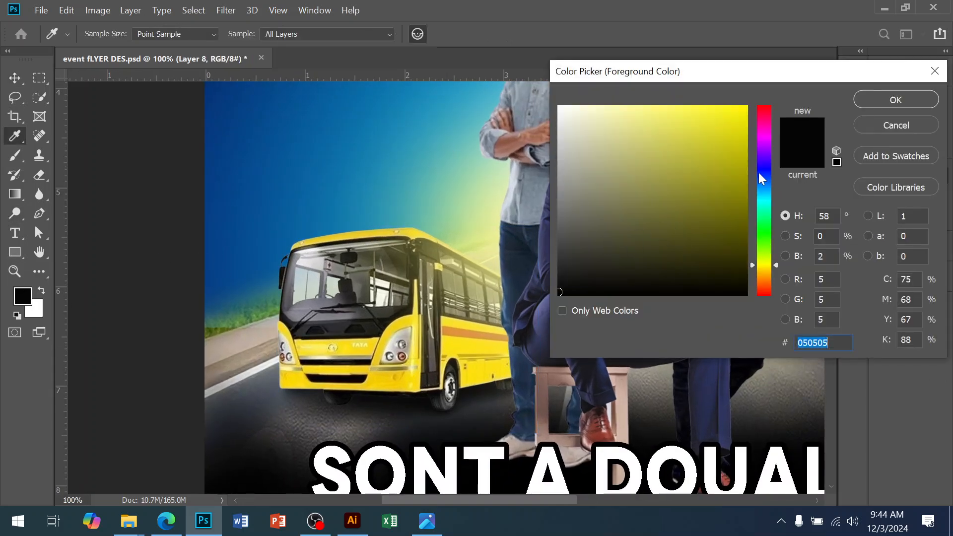
pyautogui.click(743, 112)
pyautogui.click(896, 100)
pyautogui.press('b')
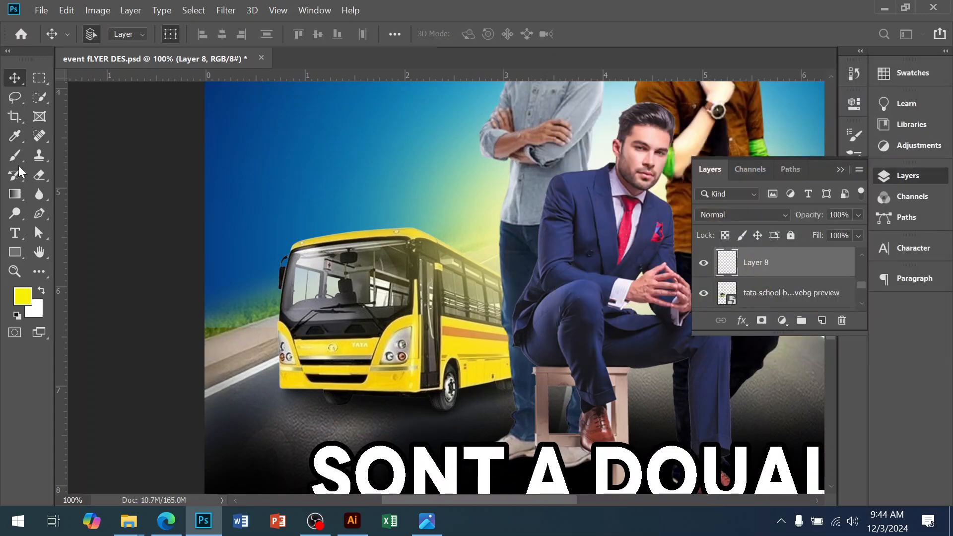
# Step: Paint a single yellow glow behind the bus's upper front with a 400 px brush
pyautogui.press('[')
pyautogui.press('[')
pyautogui.press('[')
pyautogui.press('[')
pyautogui.press('[')
pyautogui.press('[')
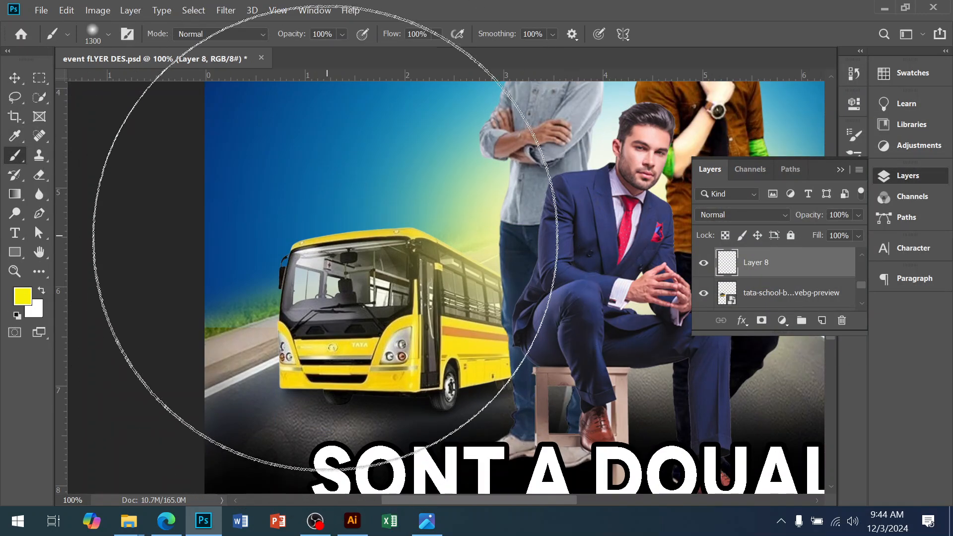
pyautogui.press('[')
pyautogui.press('[')
pyautogui.press('[')
pyautogui.press('[')
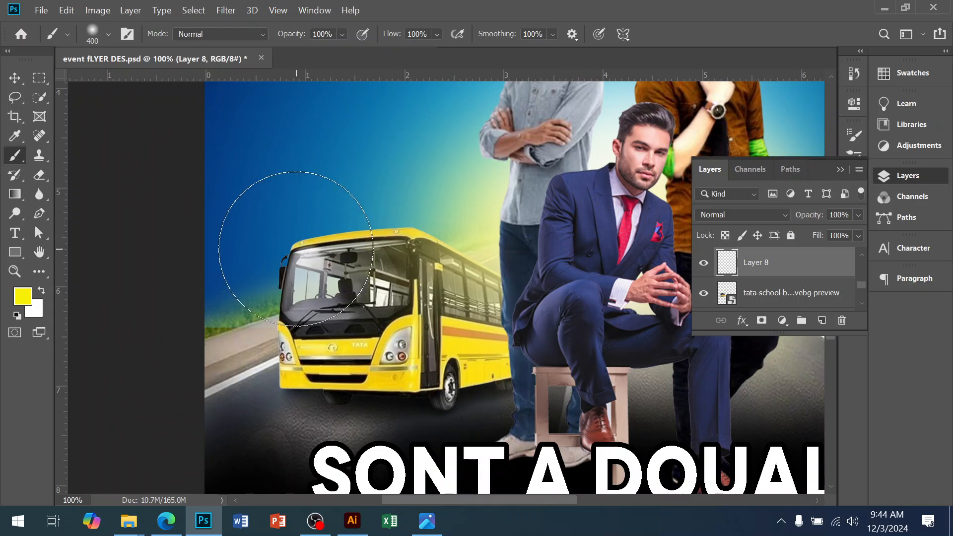
pyautogui.click(296, 249)
# Step: Set the bus glow layer's blend mode to Screen and its opacity to 96%
pyautogui.click(15, 78)
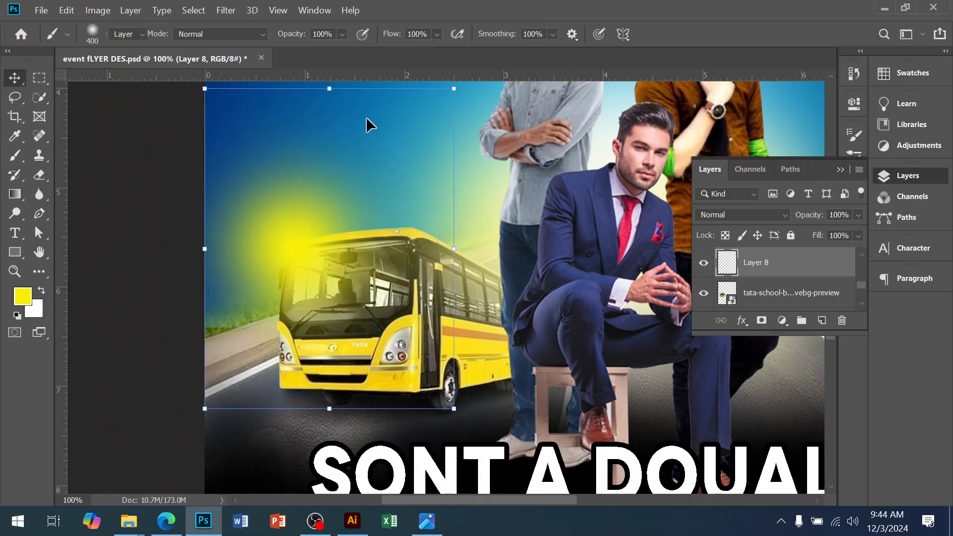
pyautogui.click(747, 215)
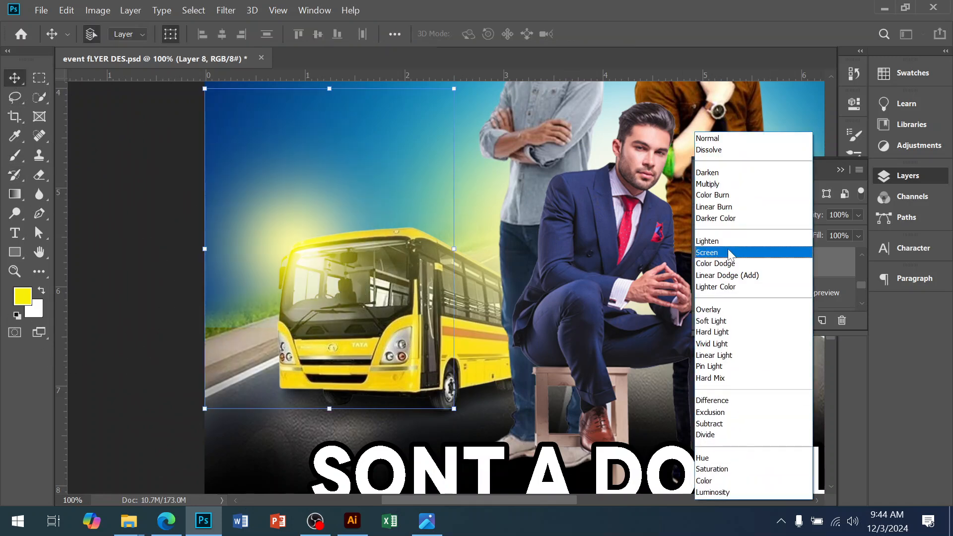
pyautogui.click(730, 253)
pyautogui.click(858, 216)
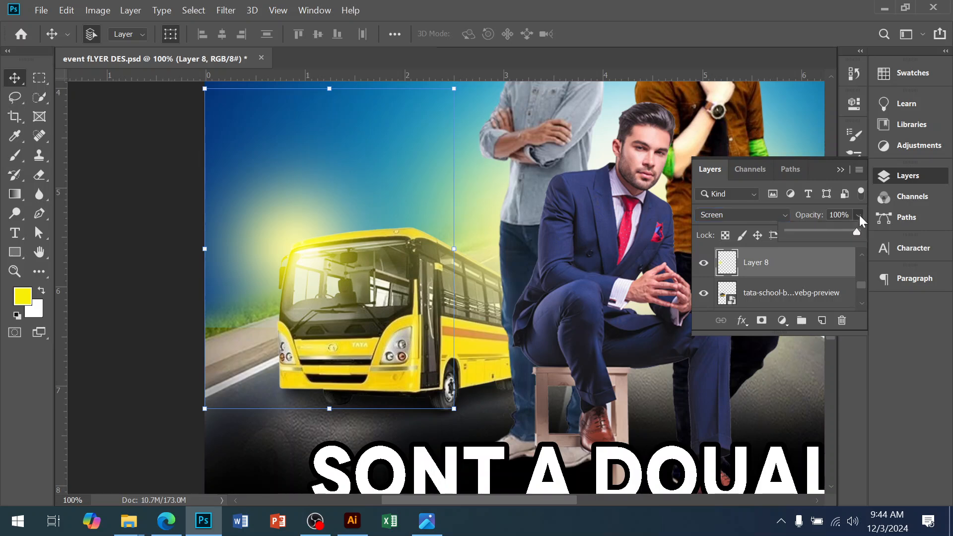
pyautogui.click(829, 232)
pyautogui.moveTo(836, 233); pyautogui.dragTo(854, 231)
# Step: Scale the bus glow shorter from its top and bottom edges behind the bus front
pyautogui.click(768, 274)
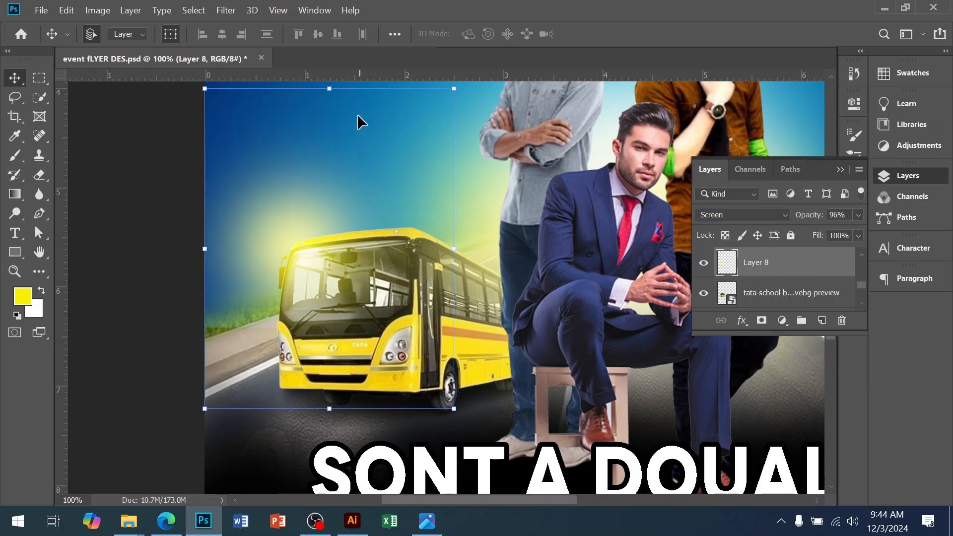
pyautogui.moveTo(331, 114); pyautogui.dragTo(329, 174)
pyautogui.moveTo(301, 316); pyautogui.dragTo(286, 269)
pyautogui.click(189, 321)
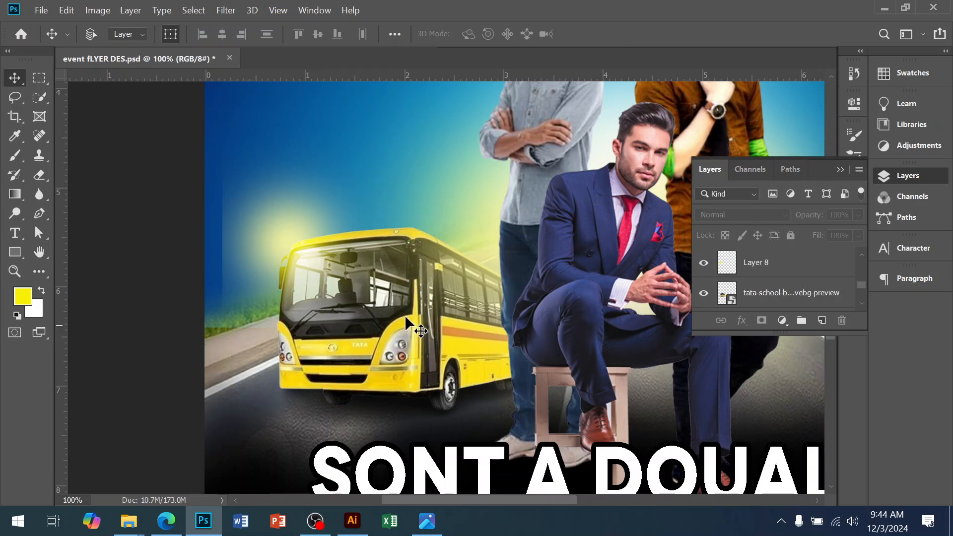
pyautogui.click(235, 251)
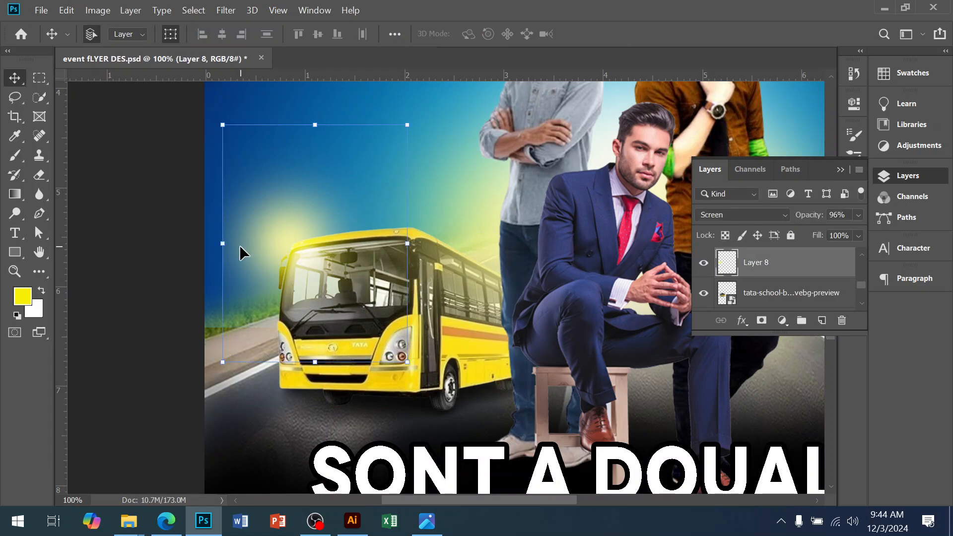
# Step: Widen the bus glow by extending its left and right edges and commit the transform
pyautogui.moveTo(223, 239); pyautogui.dragTo(204, 240)
pyautogui.moveTo(418, 248); pyautogui.dragTo(445, 254)
pyautogui.press('Return')
pyautogui.click(122, 251)
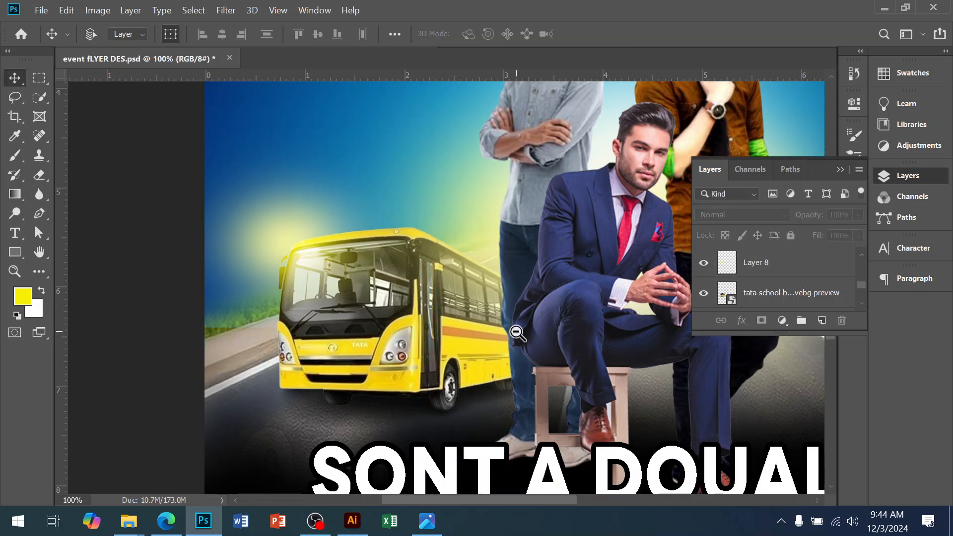
# Step: Stretch the 'BOYS' text taller from its bottom edge and nudge it slightly upward
pyautogui.keyDown('alt'); pyautogui.click(525, 336); pyautogui.keyUp('alt')
pyautogui.keyDown('alt'); pyautogui.click(528, 336); pyautogui.keyUp('alt')
pyautogui.keyDown('alt'); pyautogui.click(543, 342); pyautogui.keyUp('alt')
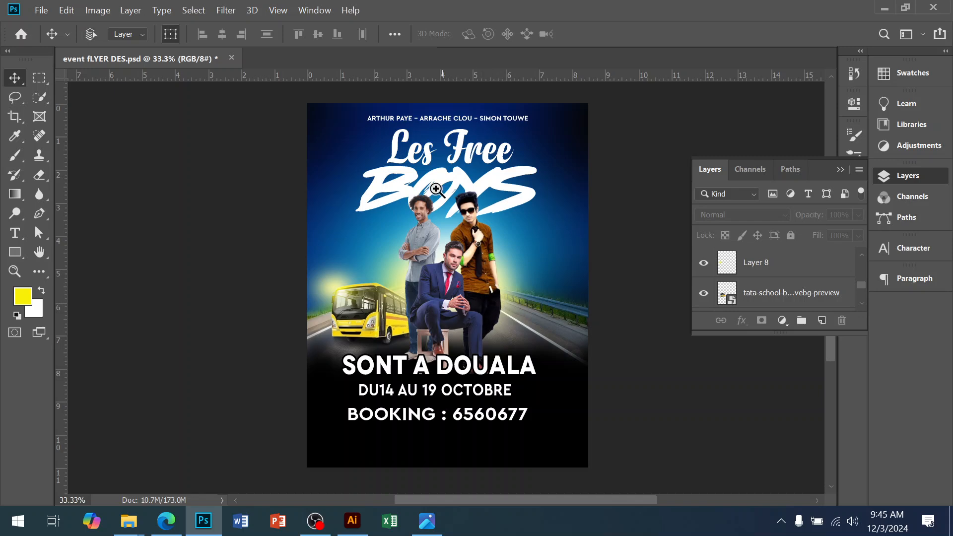
pyautogui.keyDown('ctrl'); pyautogui.click(439, 149); pyautogui.keyUp('ctrl')
pyautogui.scroll(3, 498, 218)
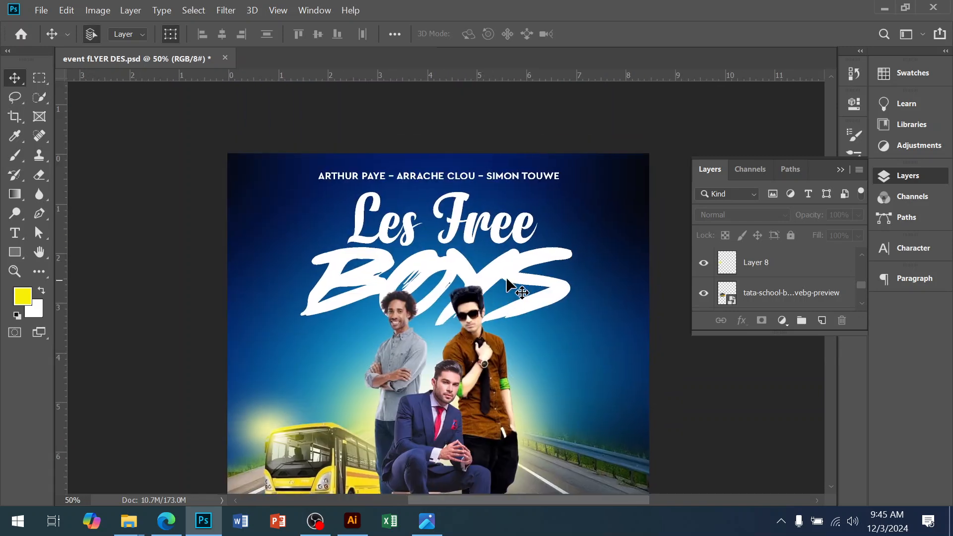
pyautogui.click(508, 266)
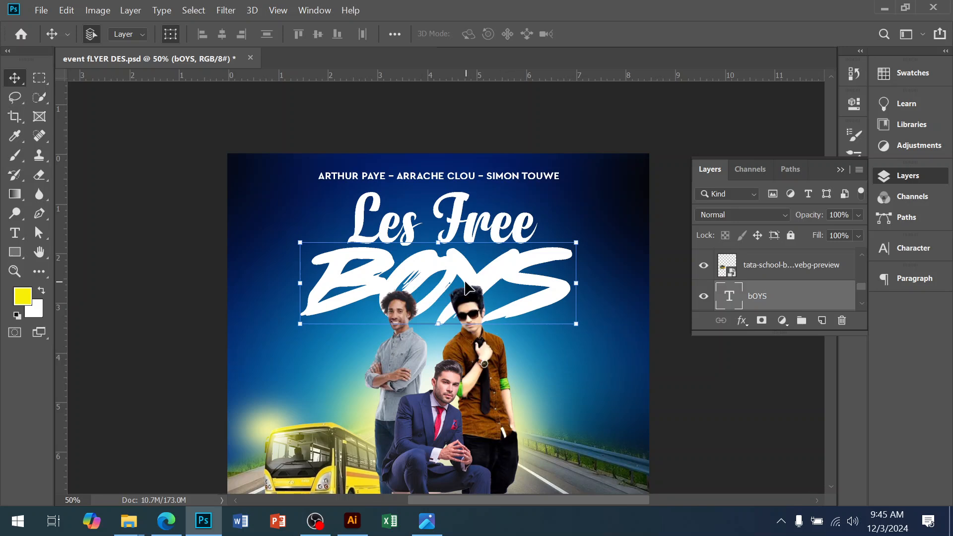
pyautogui.scroll(1, 451, 282)
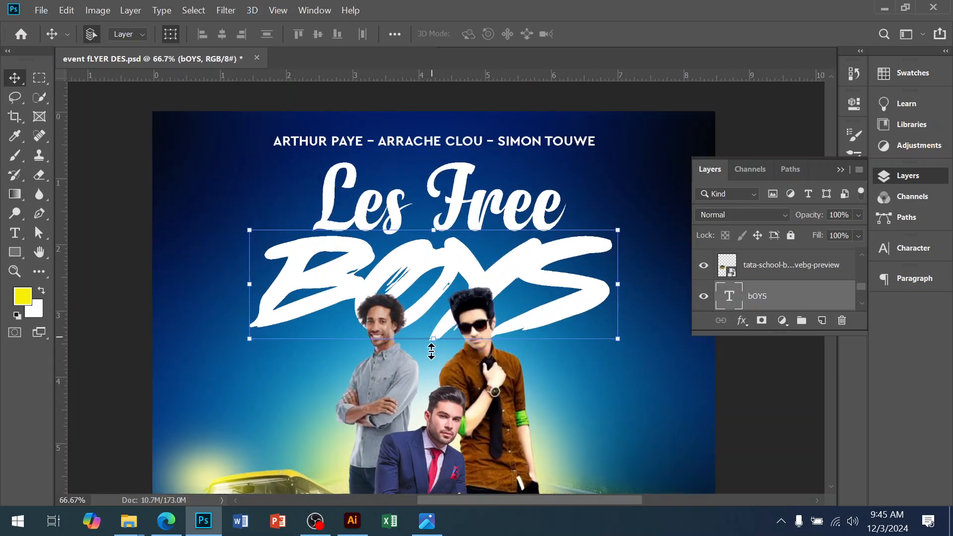
pyautogui.moveTo(432, 334); pyautogui.dragTo(430, 352)
pyautogui.press('Return')
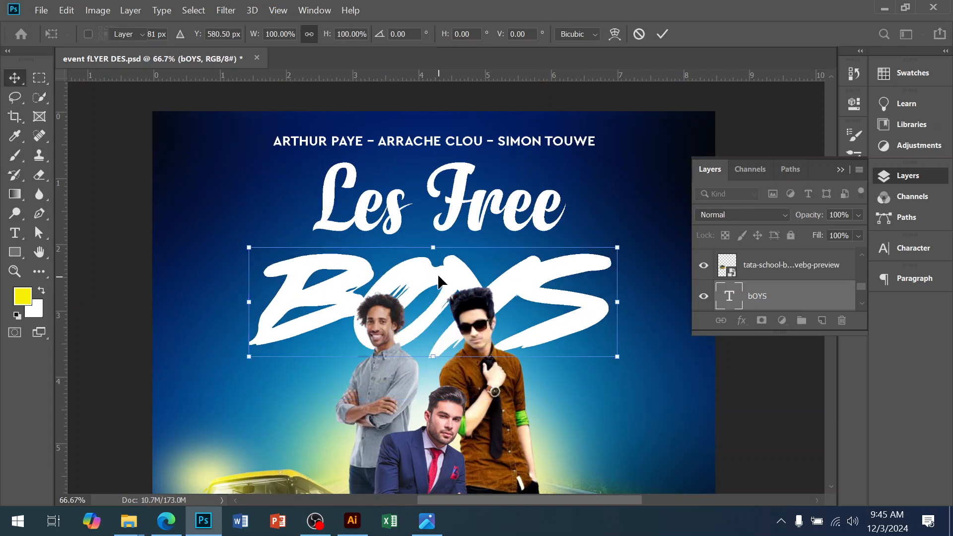
pyautogui.moveTo(437, 269); pyautogui.dragTo(446, 257)
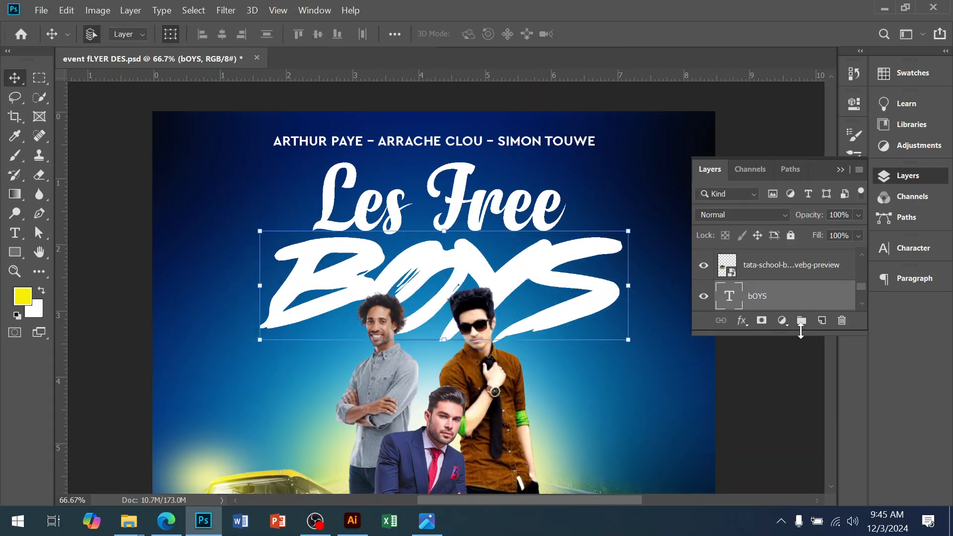
# Step: Apply a Bevel & Emboss style to the 'BOYS' text with depth 53%, size 16 px and soften 7 px
pyautogui.click(742, 320)
pyautogui.click(787, 338)
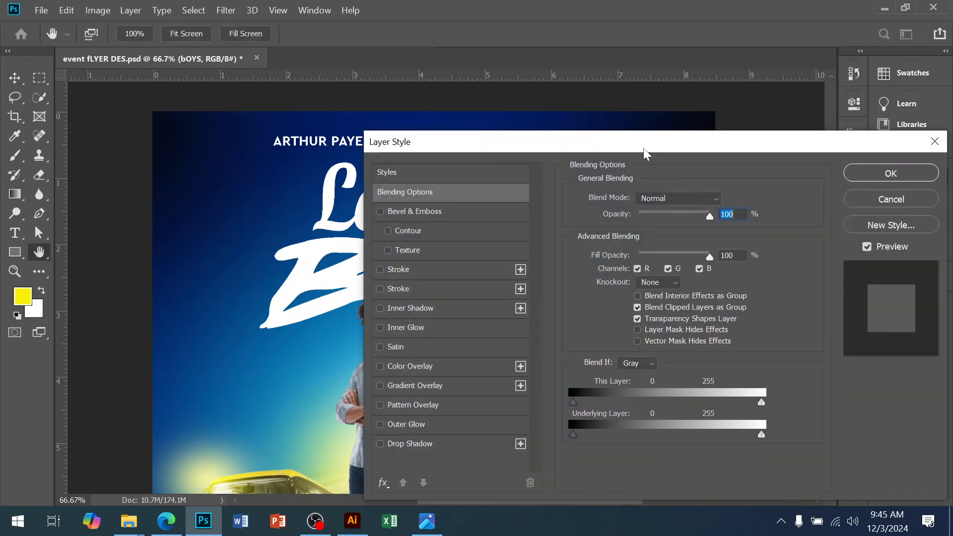
pyautogui.moveTo(660, 155); pyautogui.dragTo(821, 116)
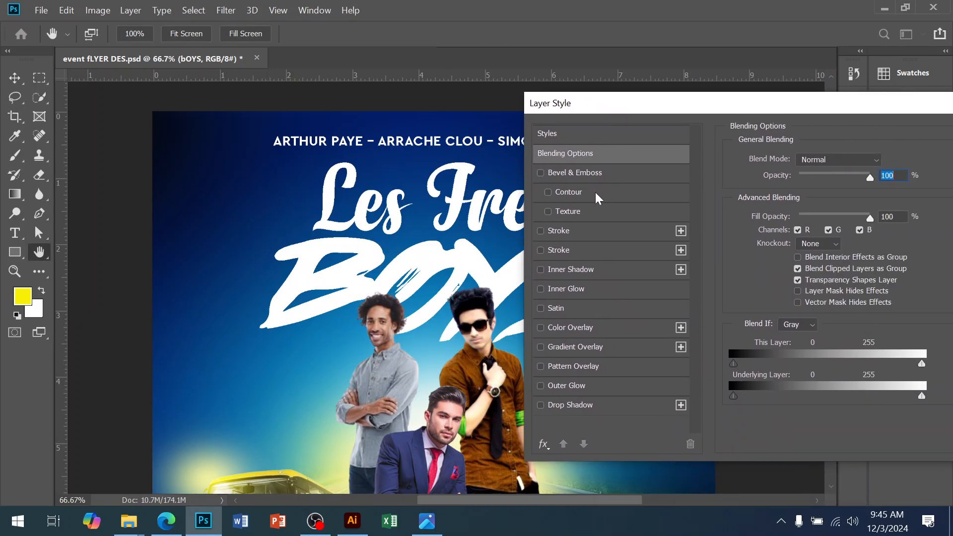
pyautogui.click(584, 174)
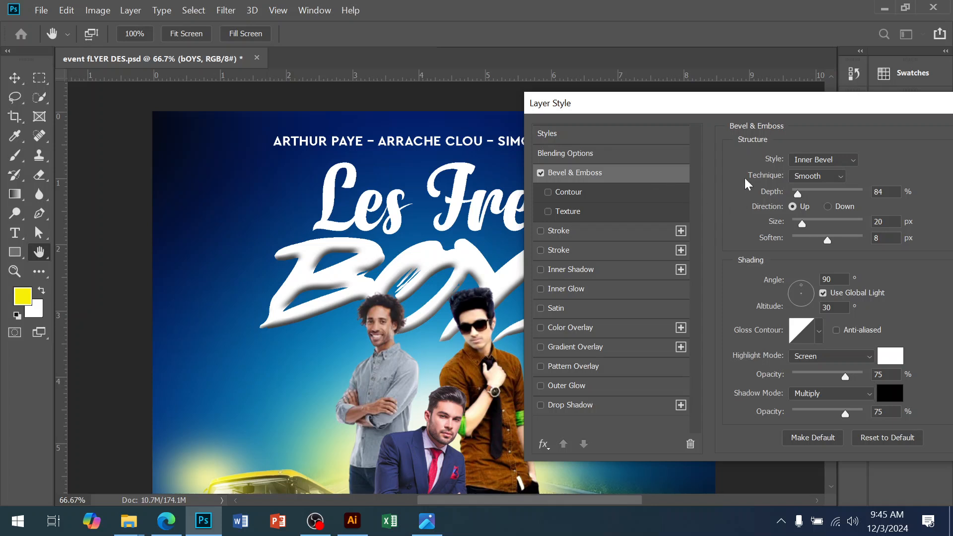
pyautogui.moveTo(812, 198); pyautogui.dragTo(804, 200)
pyautogui.moveTo(803, 223); pyautogui.dragTo(827, 243)
pyautogui.moveTo(802, 194); pyautogui.dragTo(795, 194)
pyautogui.hotkey('shift', 'Up')
pyautogui.moveTo(790, 112); pyautogui.dragTo(472, 174)
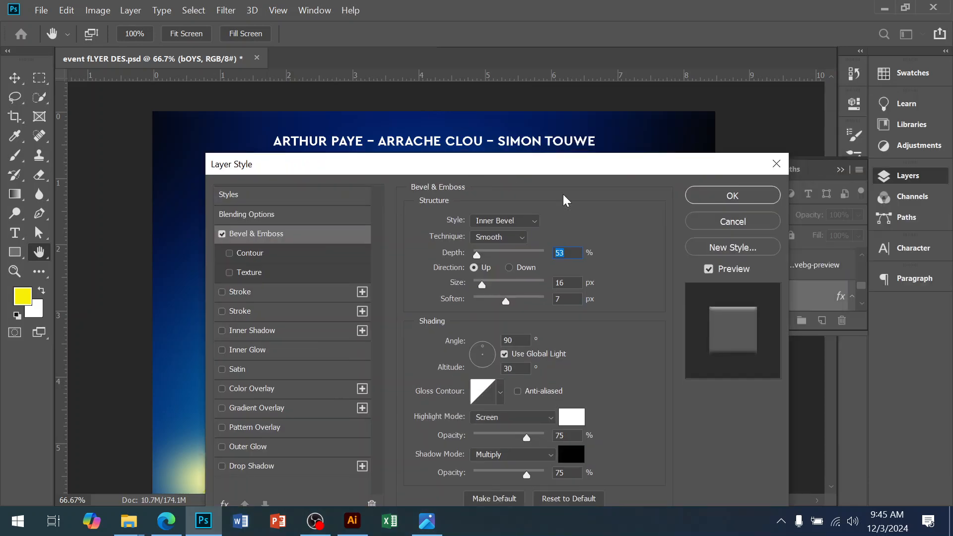
pyautogui.click(719, 194)
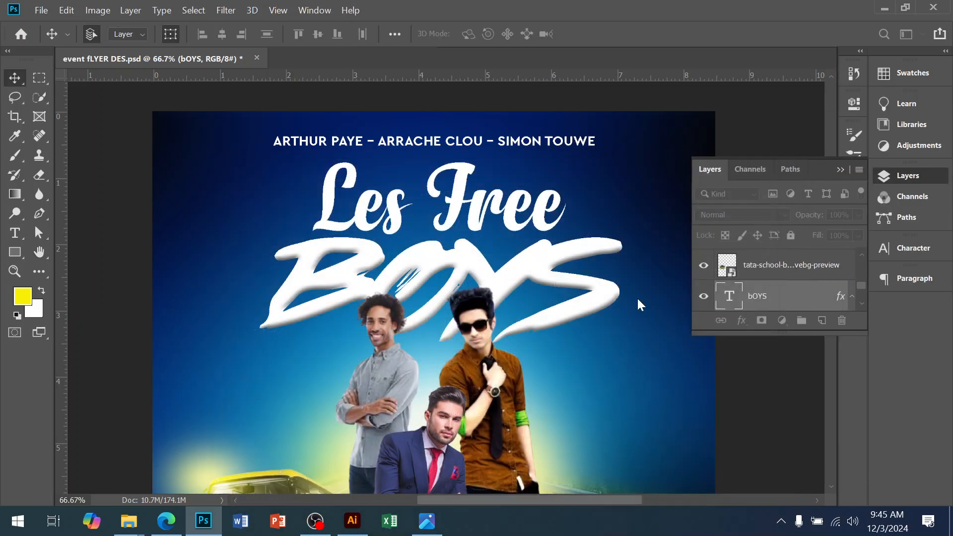
# Step: Add a new layer above the text and paint orange, sampled from the brown shirt, over the right side of 'BOYS'
pyautogui.click(822, 321)
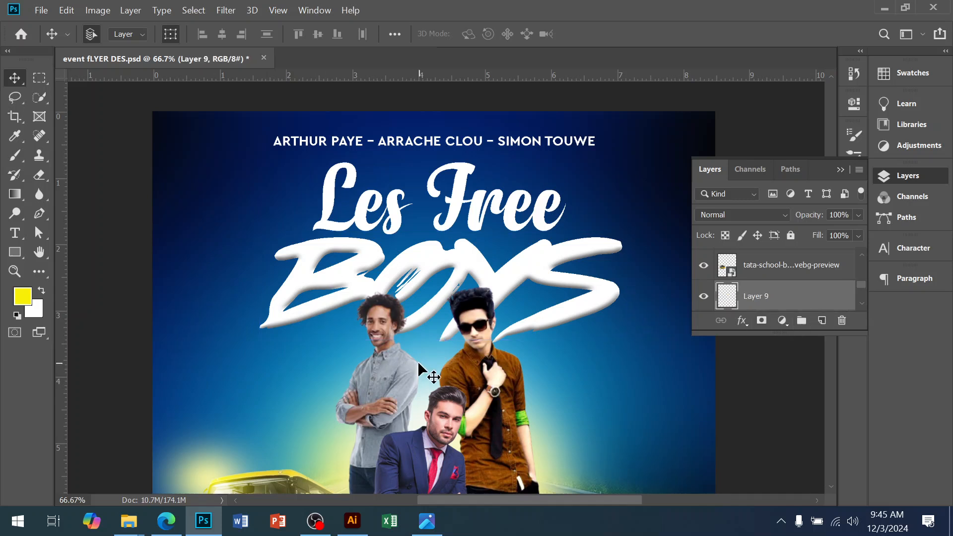
pyautogui.moveTo(437, 422); pyautogui.dragTo(384, 368)
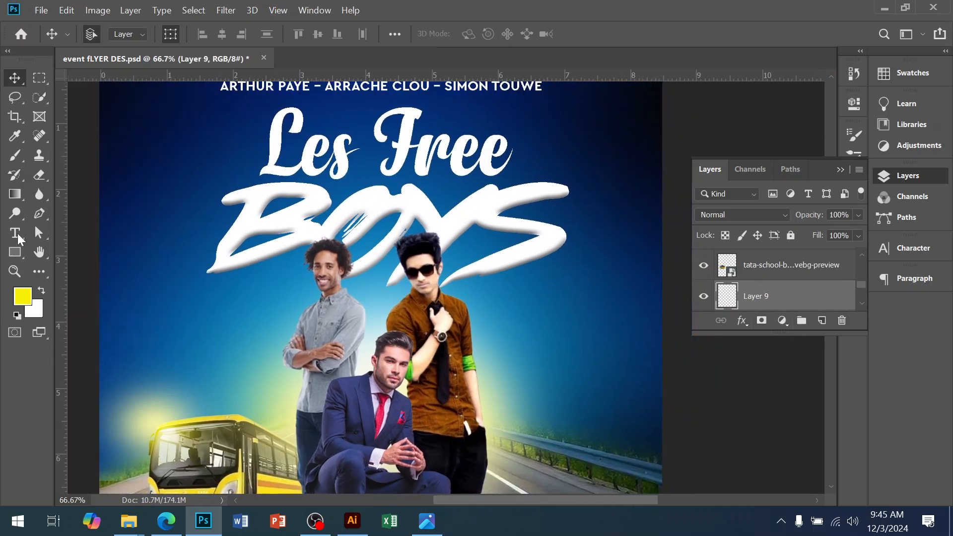
pyautogui.click(15, 155)
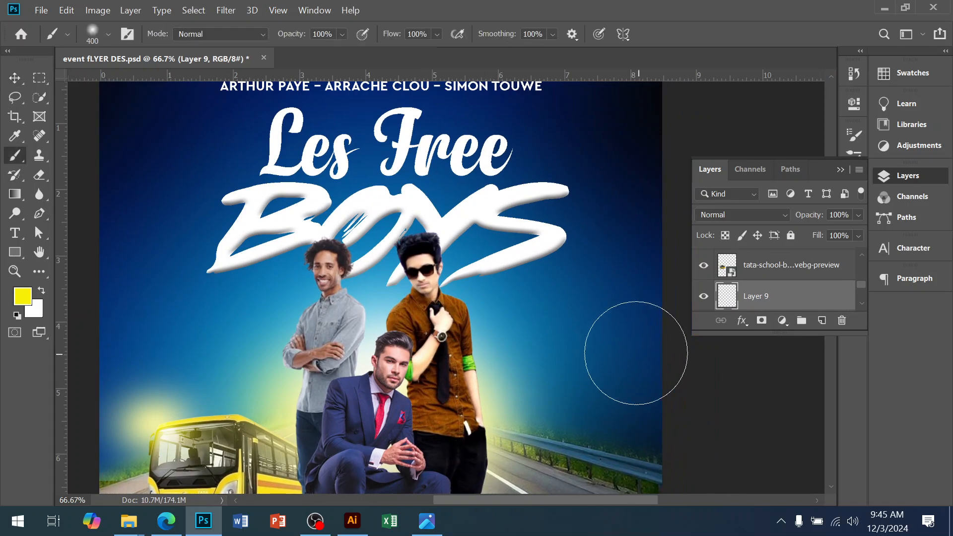
pyautogui.click(20, 302)
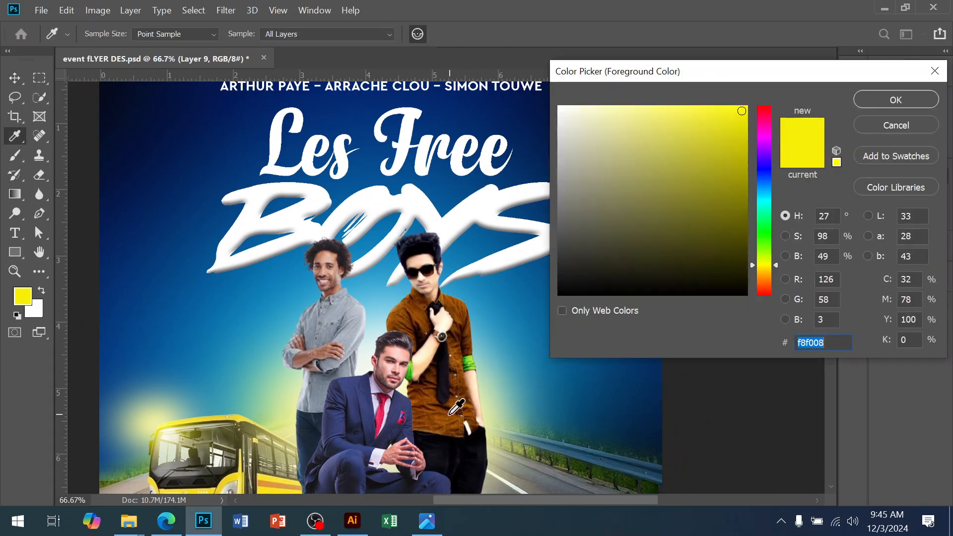
pyautogui.click(461, 384)
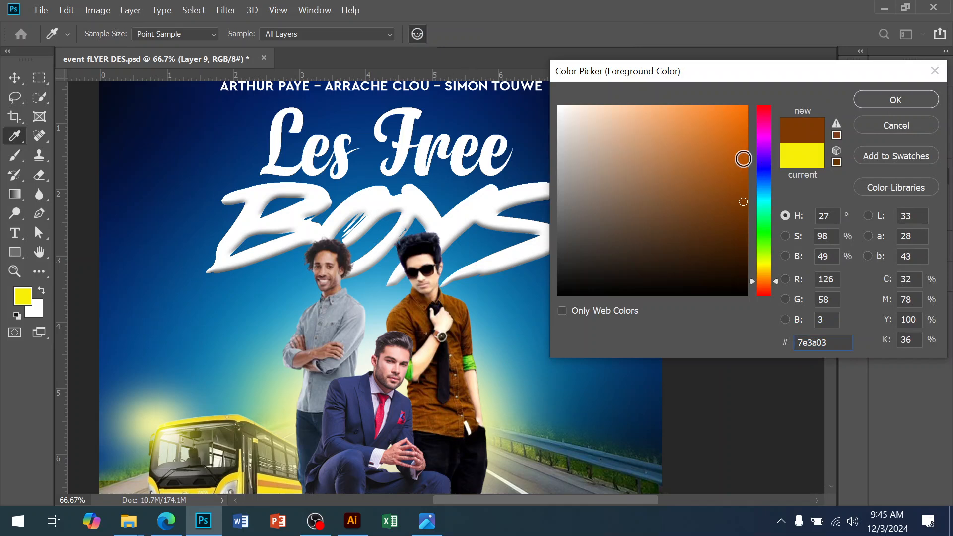
pyautogui.click(889, 99)
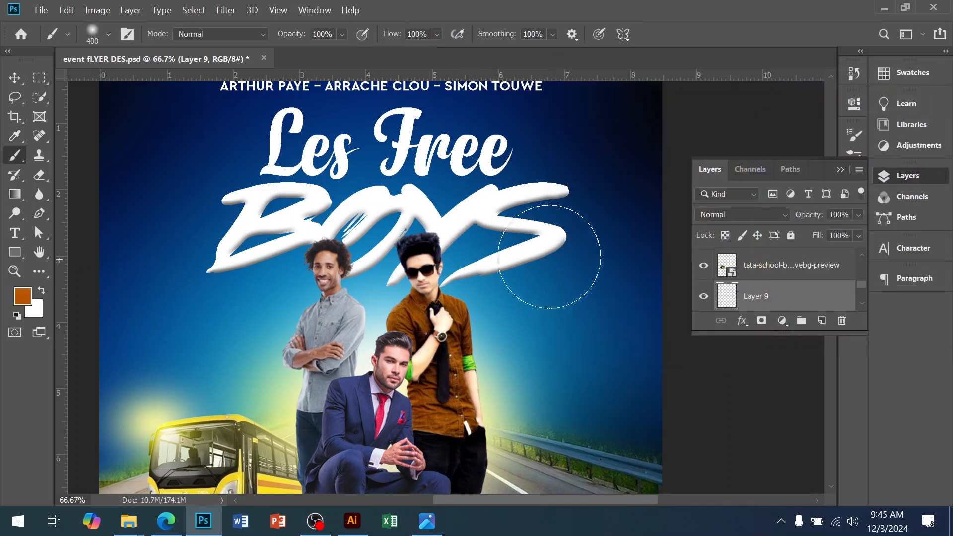
pyautogui.moveTo(578, 185)
pyautogui.mouseDown()
pyautogui.moveTo(583, 191)
pyautogui.moveTo(536, 226)
pyautogui.moveTo(541, 199)
pyautogui.moveTo(526, 174)
pyautogui.moveTo(521, 209)
pyautogui.moveTo(497, 223)
pyautogui.mouseUp()
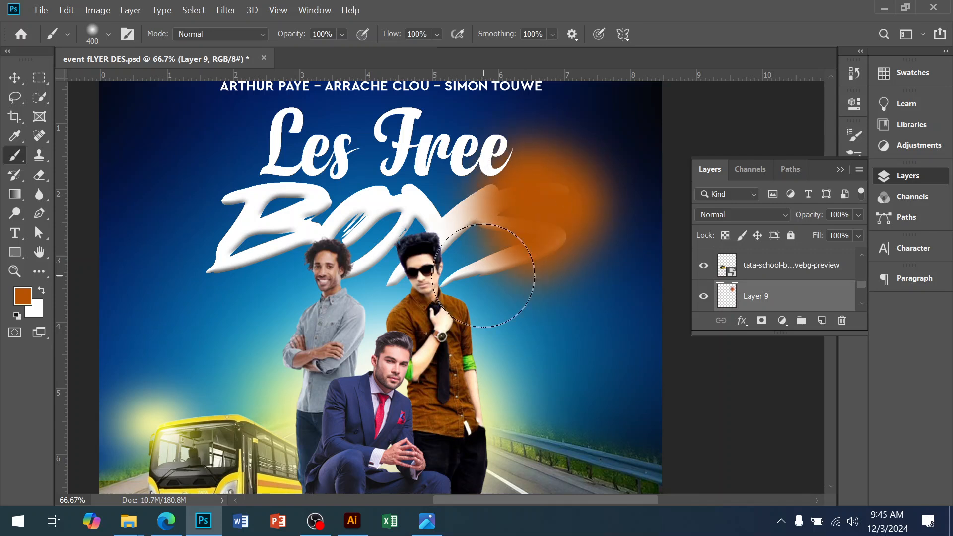
pyautogui.moveTo(484, 276); pyautogui.dragTo(457, 238)
# Step: Set the foreground to bright green 8cf30a and paint it over the left side of 'BOYS'
pyautogui.click(22, 297)
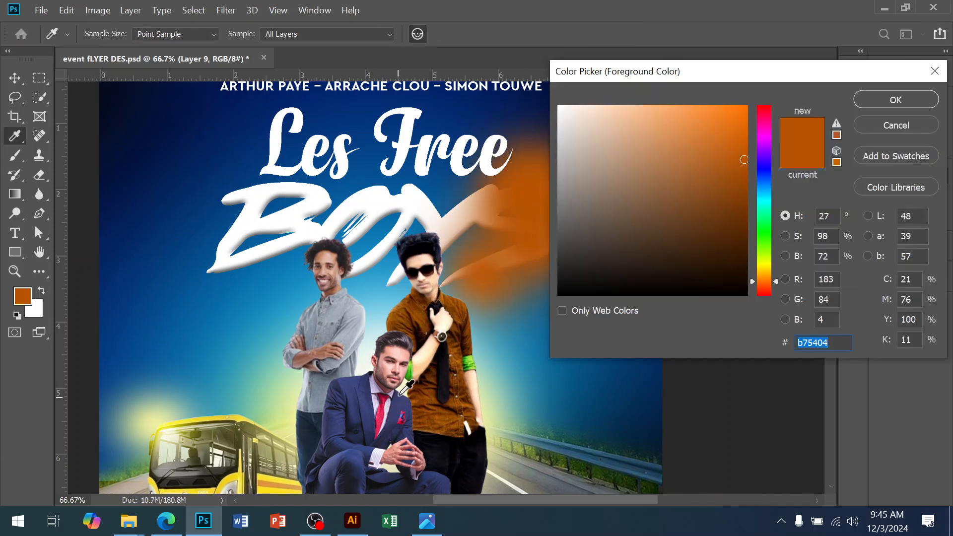
pyautogui.click(472, 361)
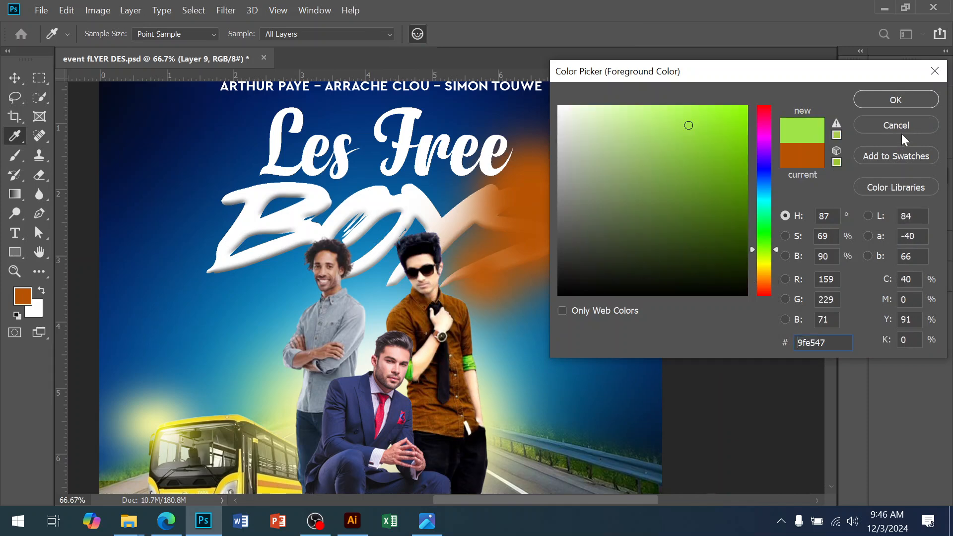
pyautogui.click(740, 114)
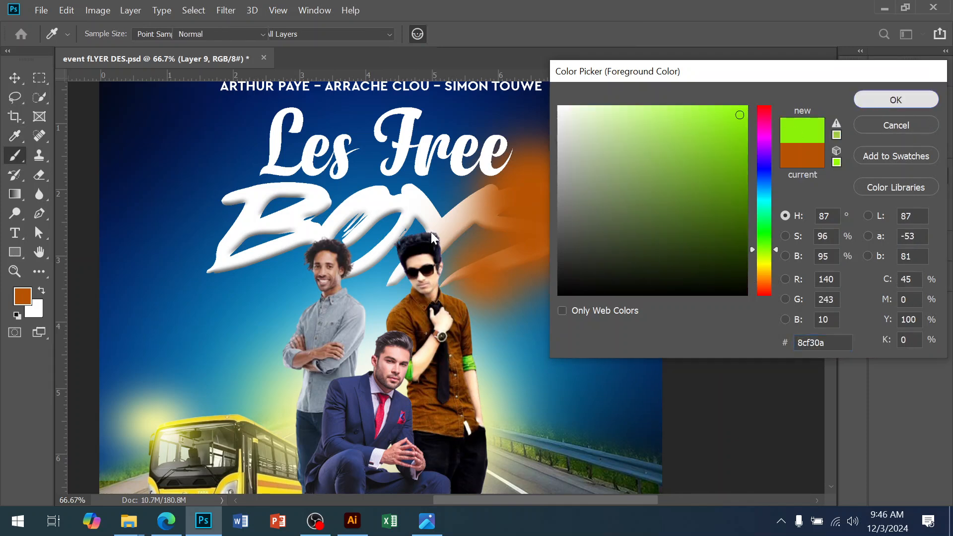
pyautogui.click(896, 100)
pyautogui.moveTo(297, 199)
pyautogui.mouseDown()
pyautogui.moveTo(254, 214)
pyautogui.moveTo(209, 275)
pyautogui.mouseUp()
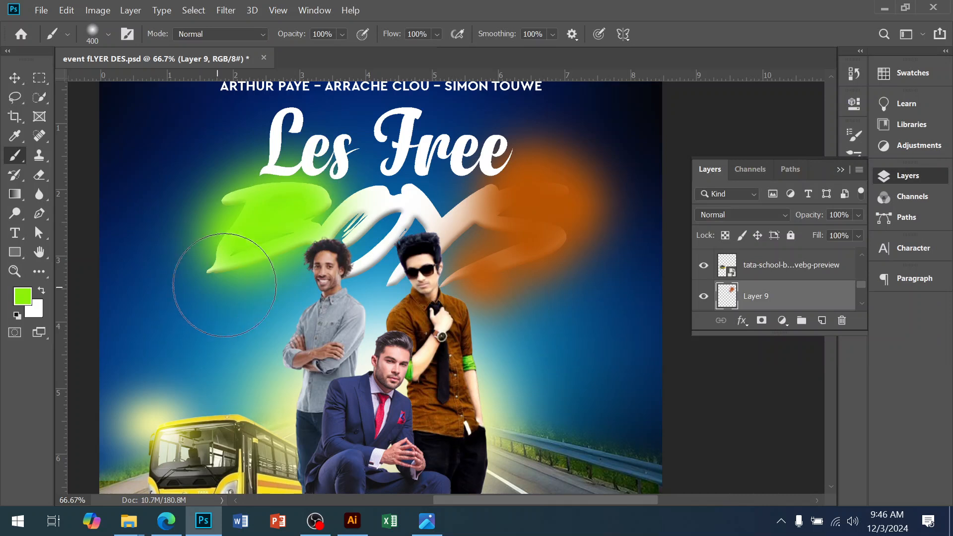
pyautogui.click(334, 215)
pyautogui.click(229, 265)
pyautogui.click(330, 241)
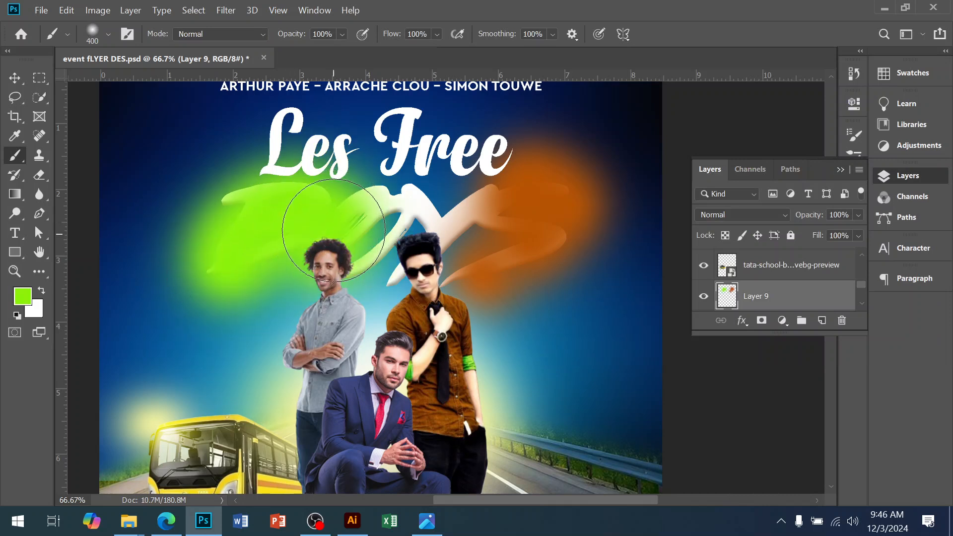
# Step: Set the foreground to a pale cream colour and paint it over the middle of 'BOYS'
pyautogui.click(22, 296)
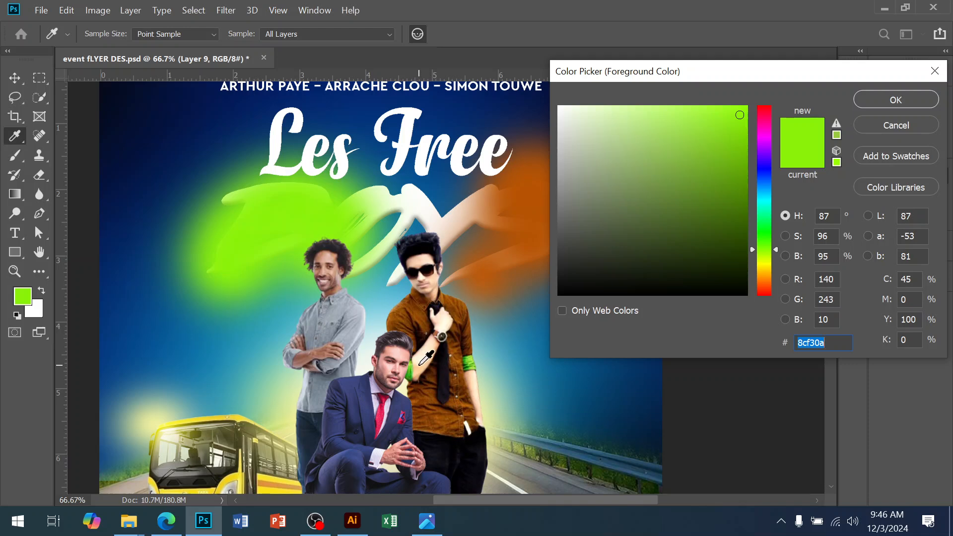
pyautogui.click(422, 359)
pyautogui.click(592, 121)
pyautogui.click(586, 108)
pyautogui.click(896, 99)
pyautogui.moveTo(408, 201)
pyautogui.mouseDown()
pyautogui.moveTo(454, 213)
pyautogui.moveTo(467, 233)
pyautogui.moveTo(385, 265)
pyautogui.mouseUp()
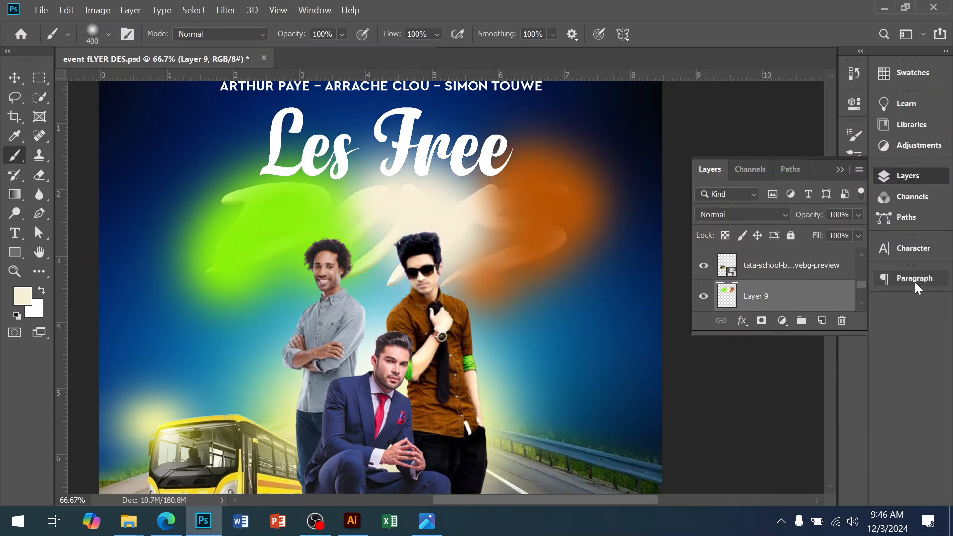
# Step: Clip the painted colour layer to the 'BOYS' text layer
pyautogui.rightClick(767, 307)
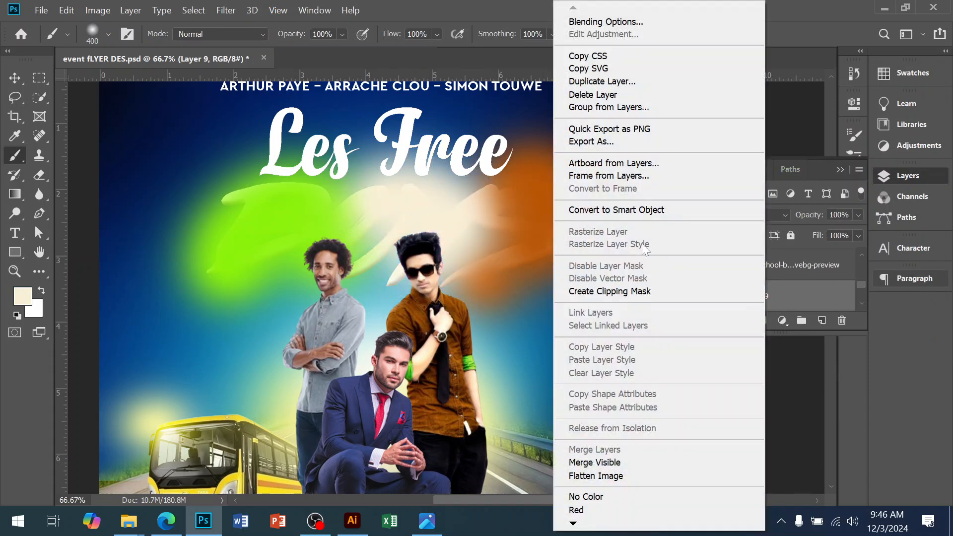
pyautogui.click(612, 290)
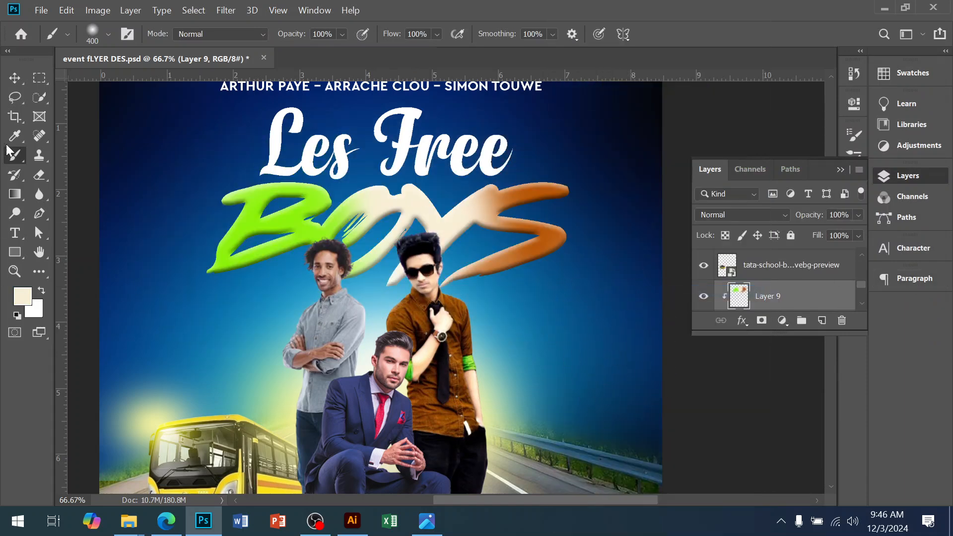
pyautogui.click(14, 78)
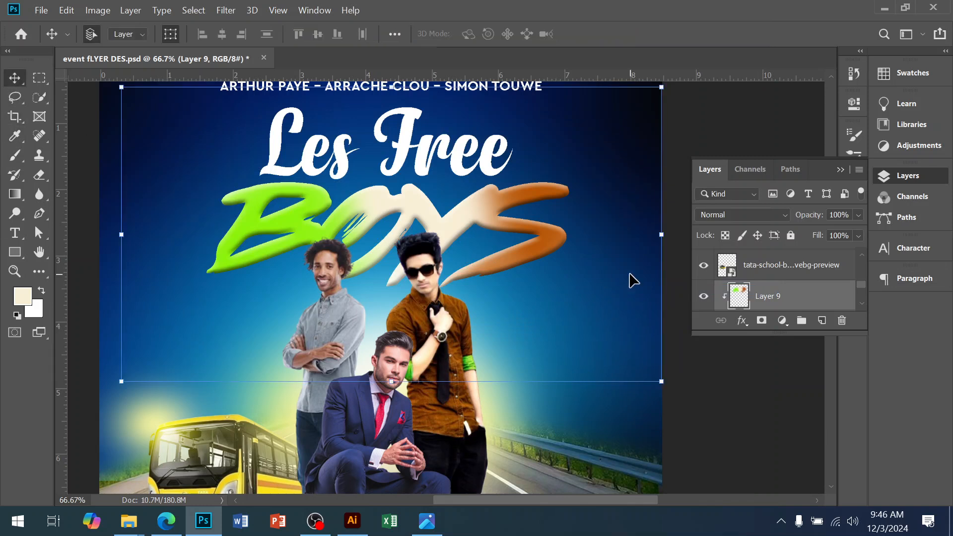
# Step: Duplicate the colour layer and clip the copy to the 'BOYS' text as well
pyautogui.hotkey('ctrl', '1')
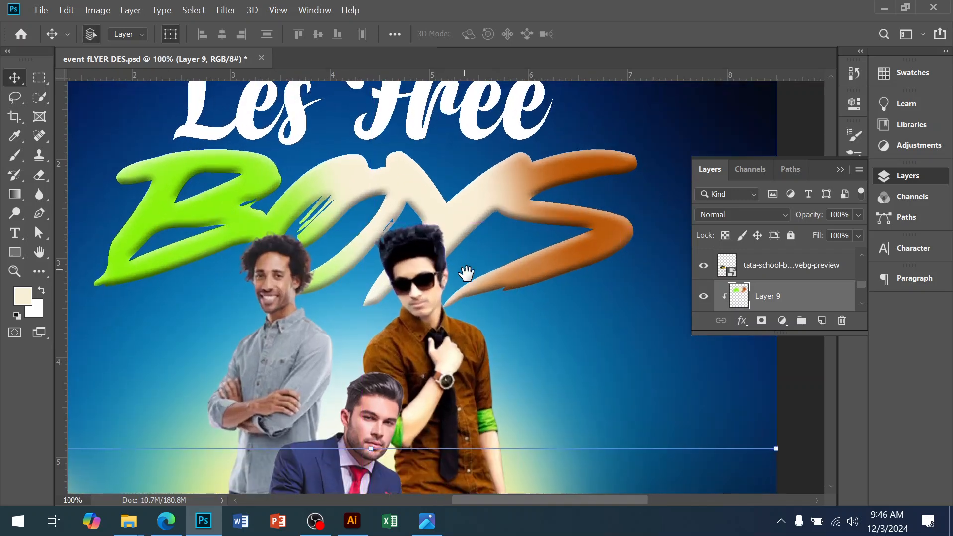
pyautogui.moveTo(464, 270); pyautogui.dragTo(472, 310)
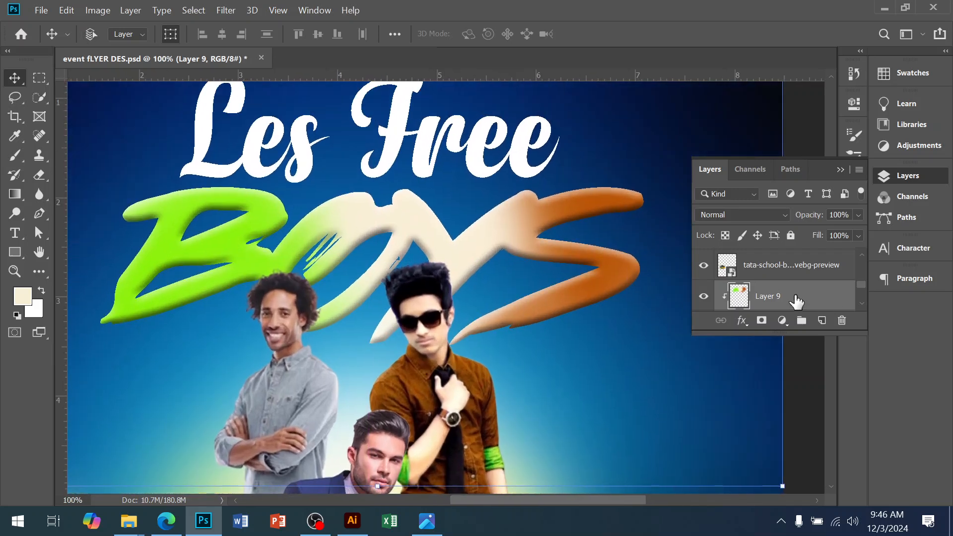
pyautogui.hotkey('ctrl', 'j')
pyautogui.hotkey('ctrl', 'f')
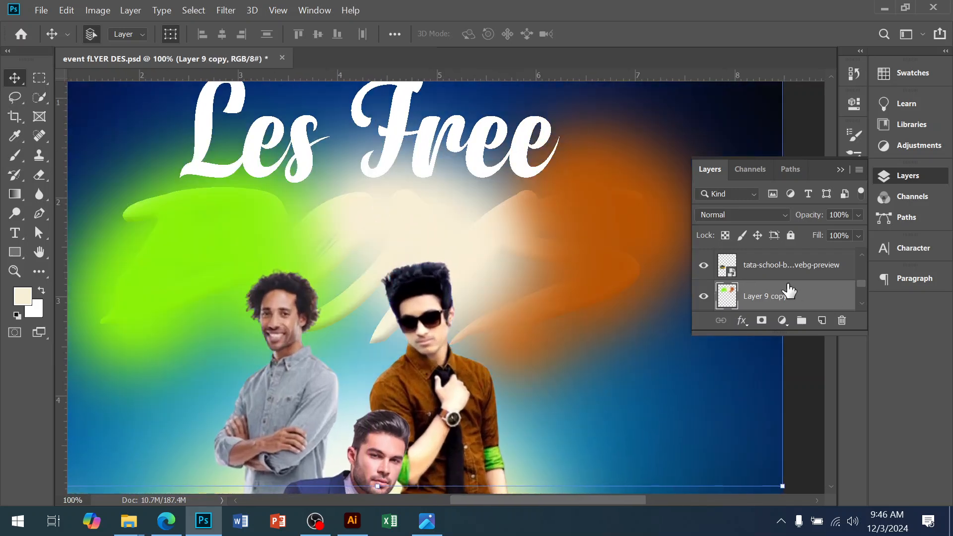
pyautogui.rightClick(784, 281)
pyautogui.click(617, 288)
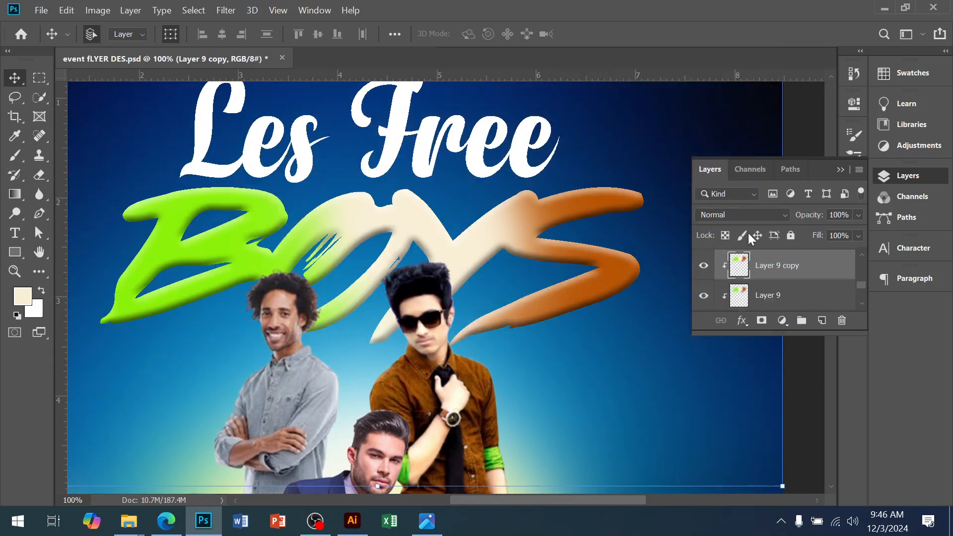
# Step: Set the duplicated colour layer's blend mode to Color Dodge
pyautogui.click(742, 215)
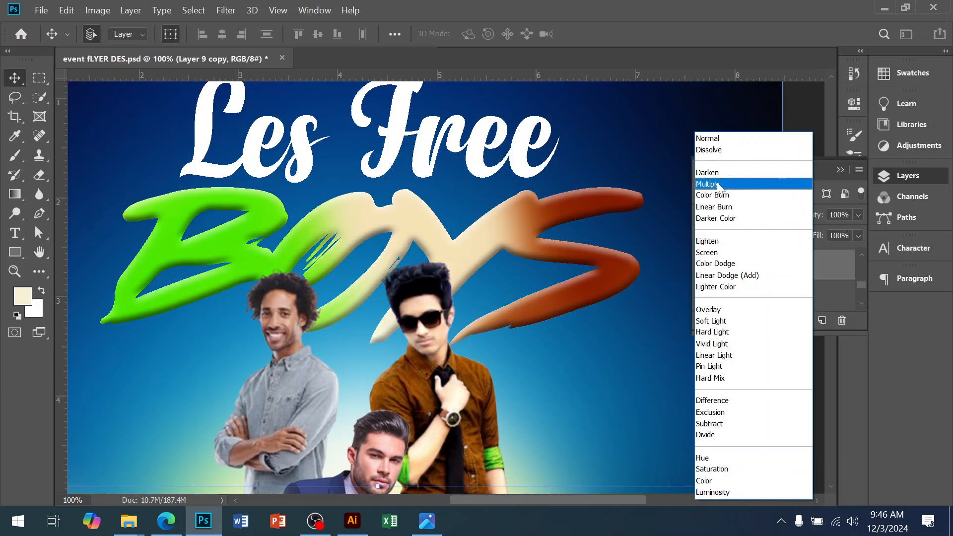
pyautogui.click(718, 264)
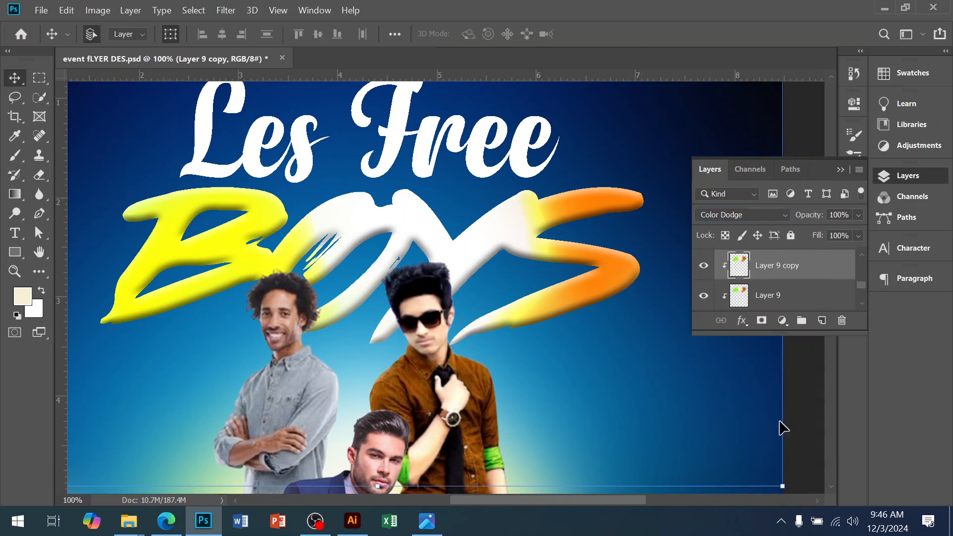
pyautogui.keyDown('alt'); pyautogui.click(507, 297); pyautogui.keyUp('alt')
pyautogui.keyDown('alt'); pyautogui.click(507, 297); pyautogui.keyUp('alt')
pyautogui.moveTo(502, 363); pyautogui.dragTo(484, 289)
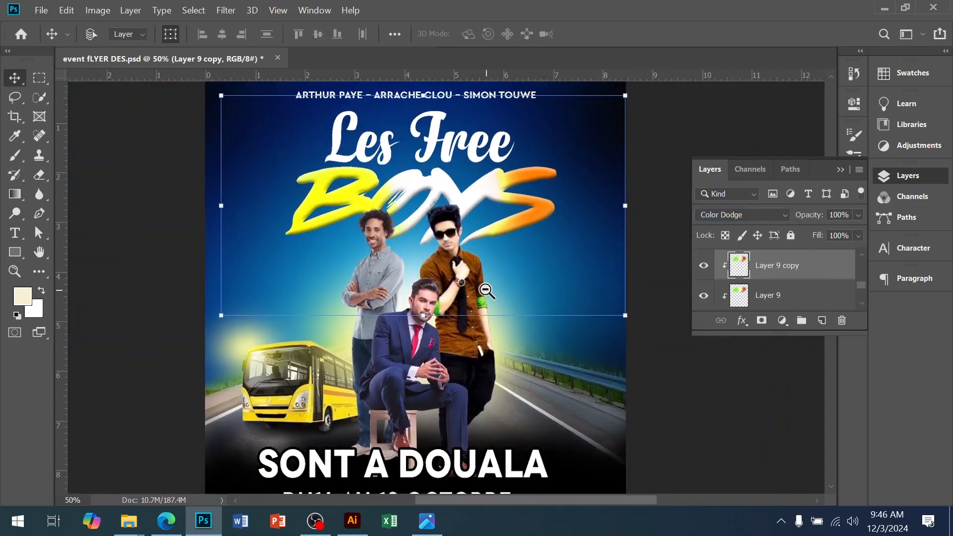
pyautogui.keyDown('alt'); pyautogui.click(483, 289); pyautogui.keyUp('alt')
pyautogui.click(605, 381)
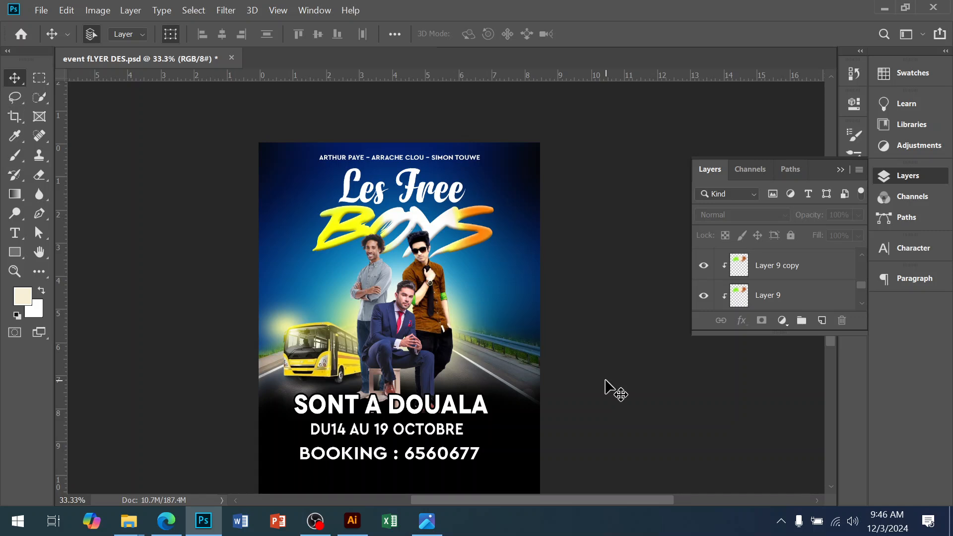